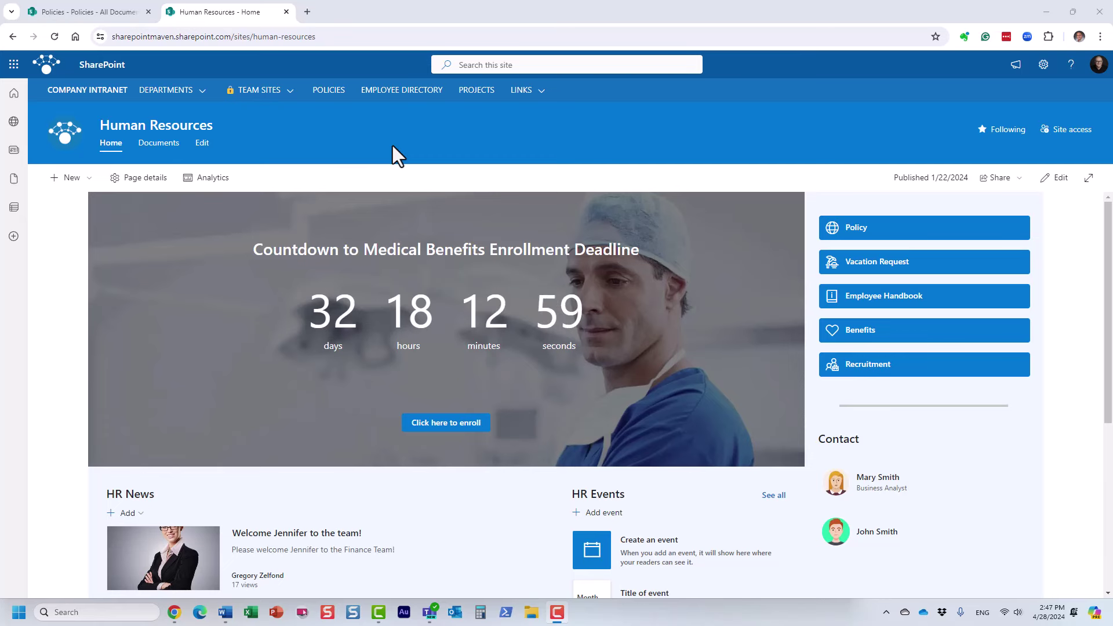
# Browse the Human Resources document library down to the Medical folder inside Benefits, and return to the library root.
pyautogui.click(162, 144)
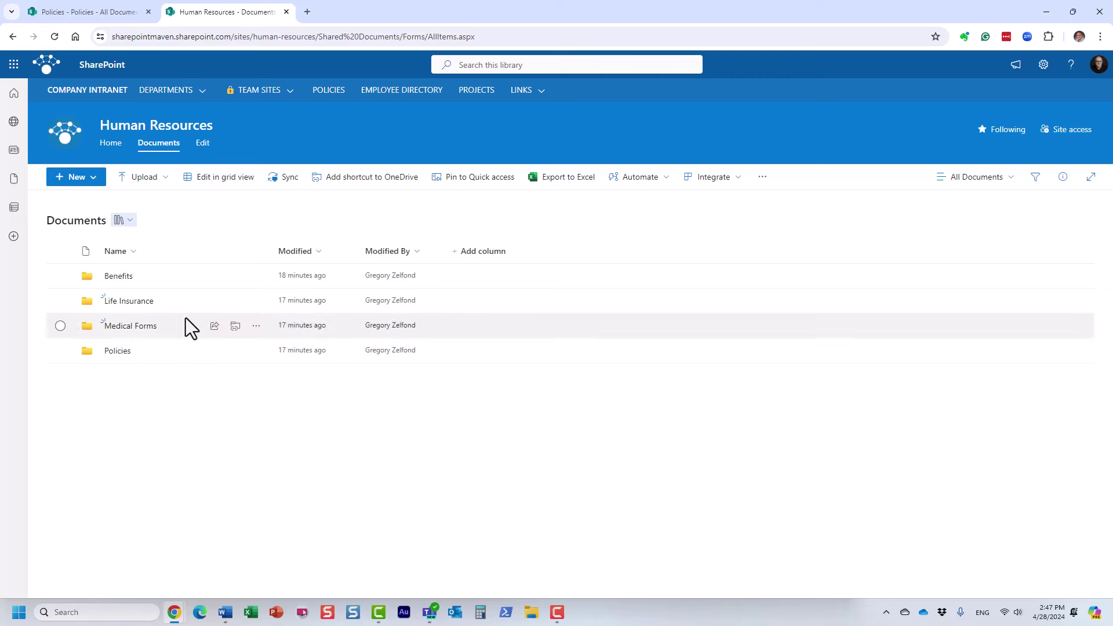
pyautogui.click(122, 277)
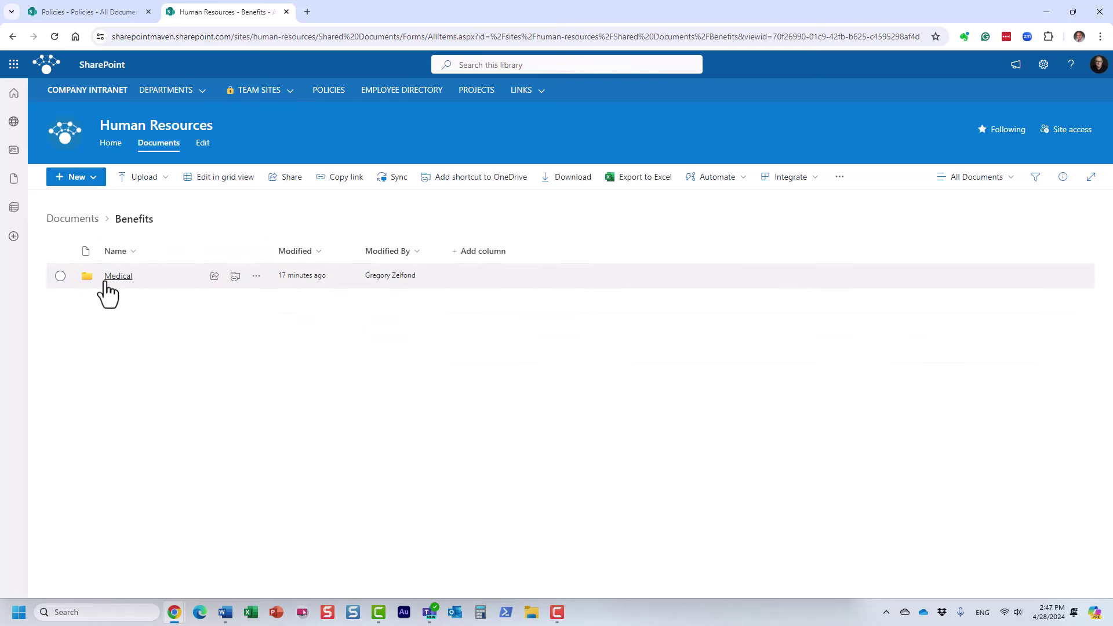
pyautogui.click(123, 277)
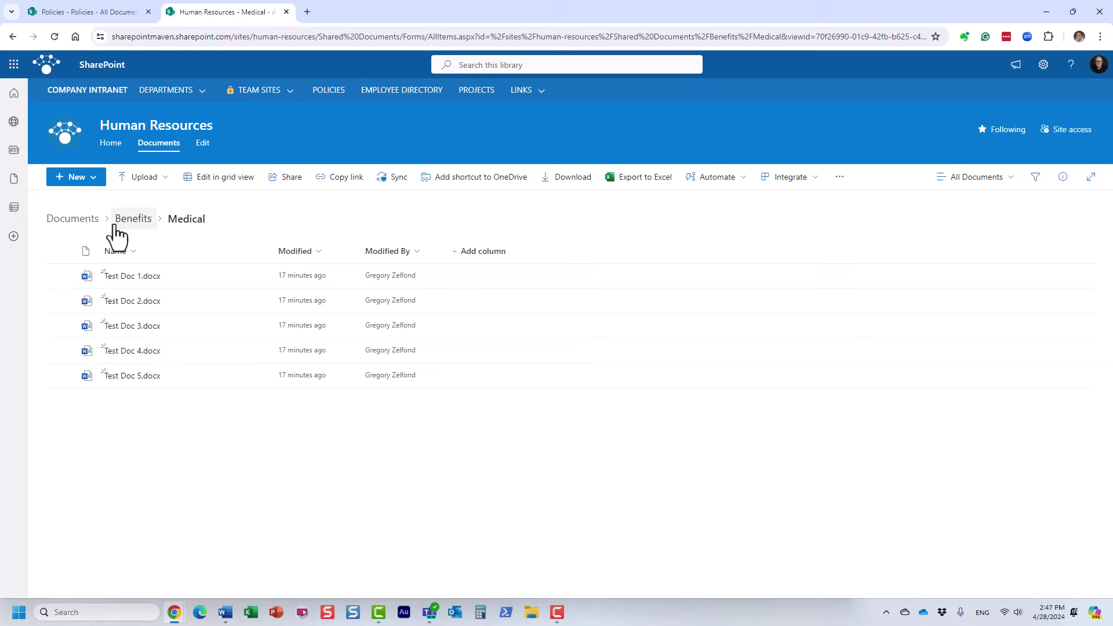
pyautogui.click(80, 223)
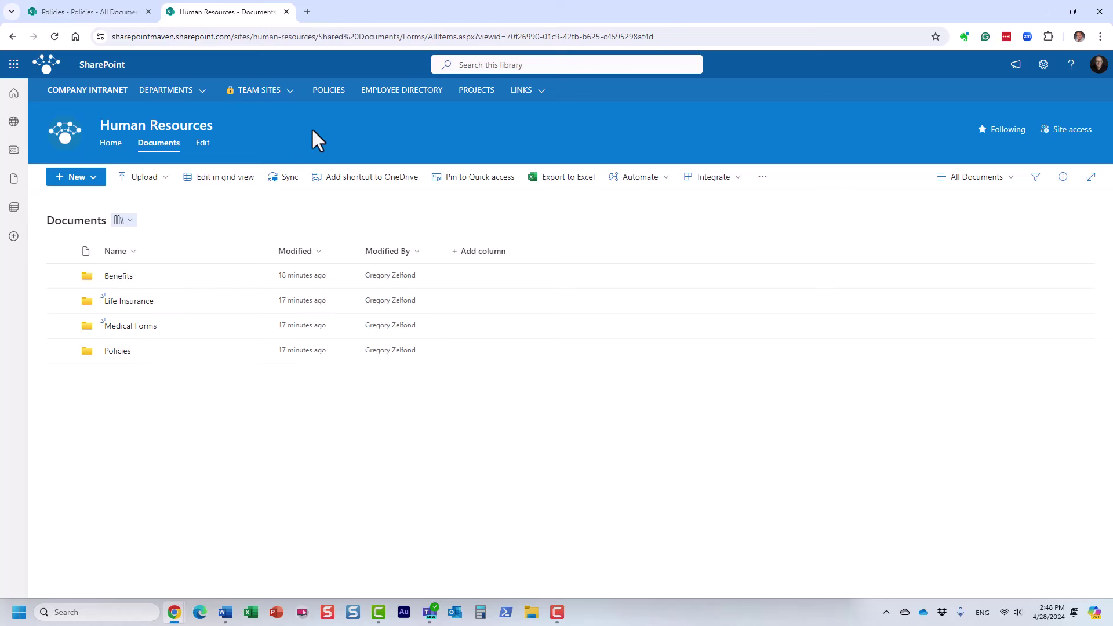
# Switch to the Policies library and highlight the site portion of its web address.
pyautogui.click(107, 12)
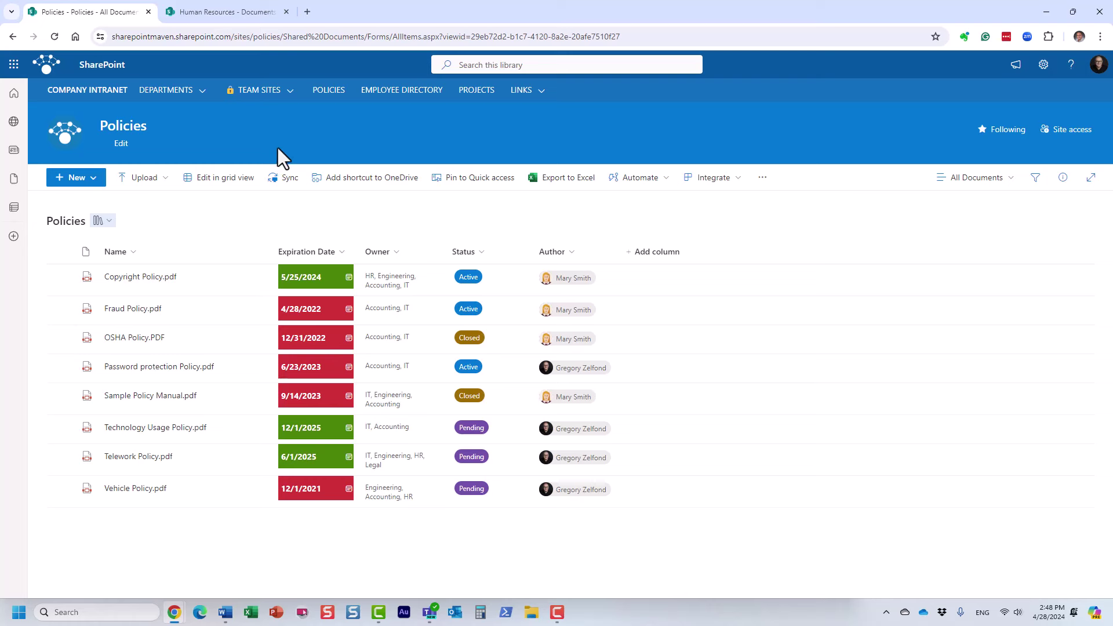
pyautogui.moveTo(303, 36); pyautogui.dragTo(43, 49)
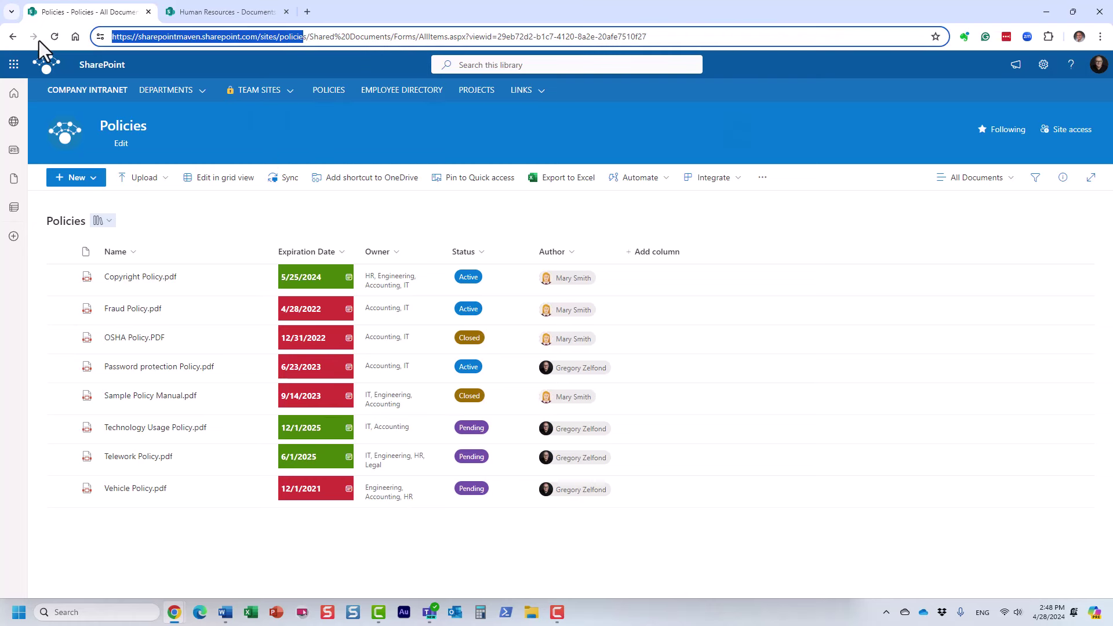
pyautogui.click(323, 132)
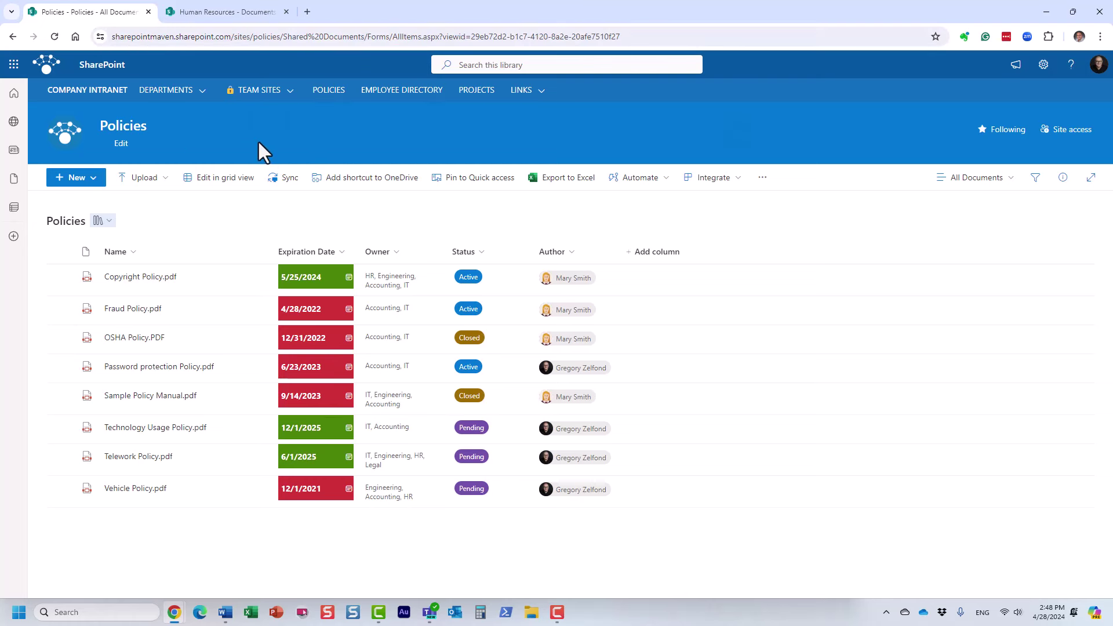
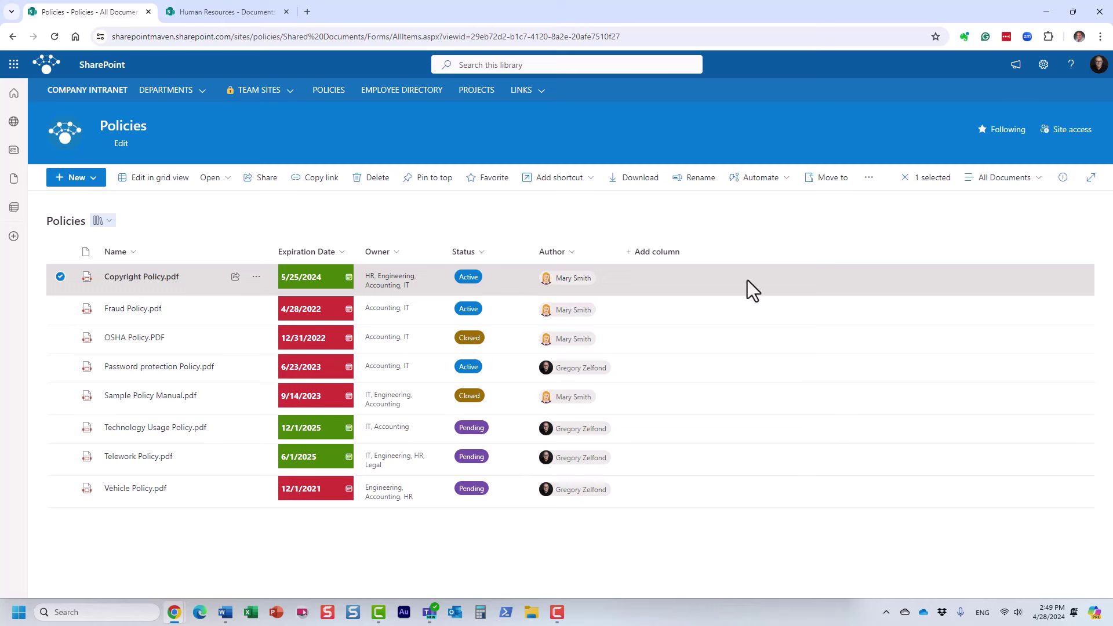
# Inspect the properties of Copyright Policy.pdf, including the available Owner choices, and close its details without making changes.
pyautogui.click(1062, 177)
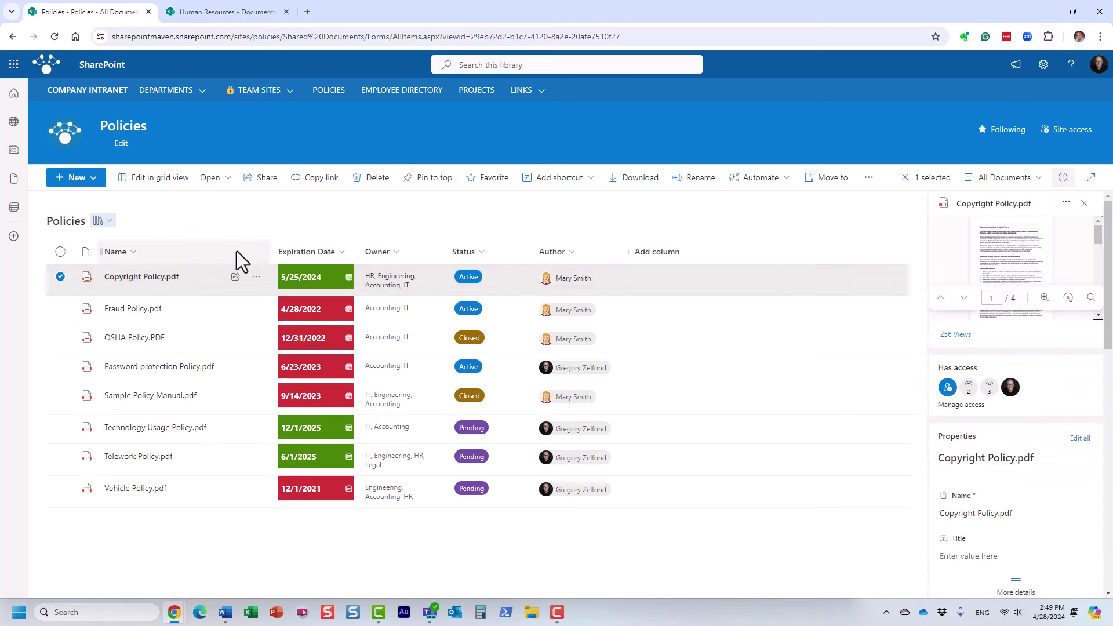
pyautogui.scroll(-3, 1033, 482)
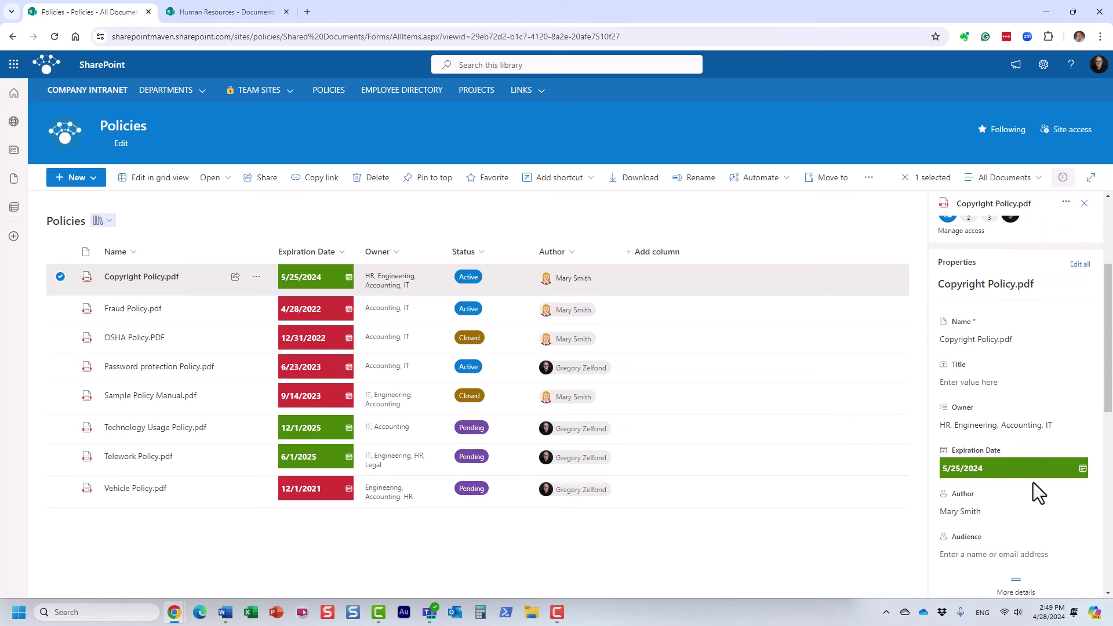
pyautogui.click(1021, 425)
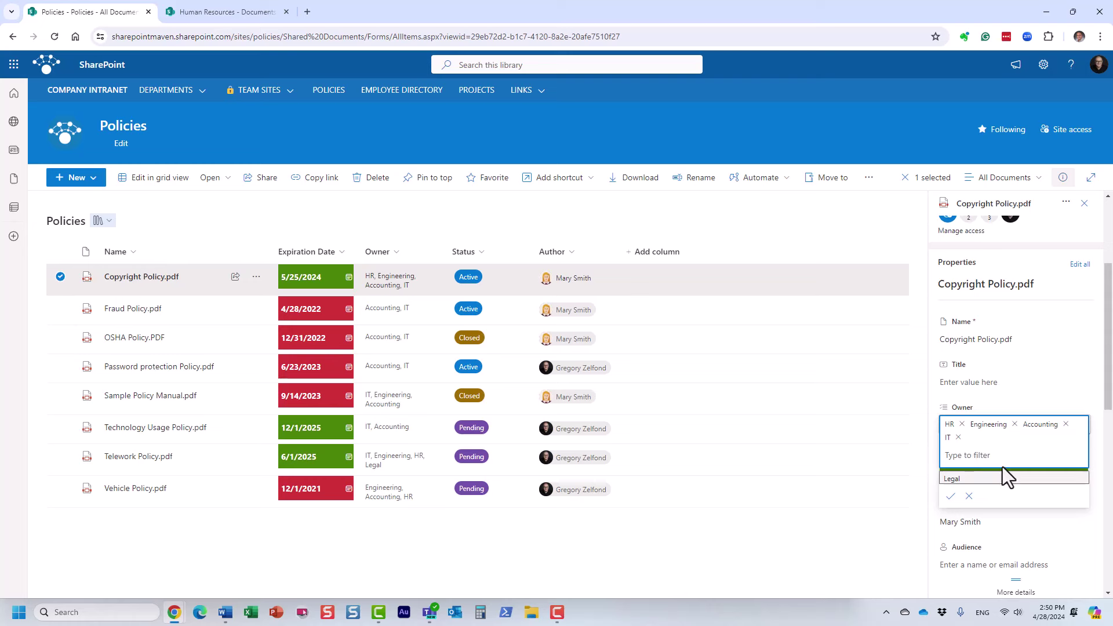
pyautogui.click(1052, 375)
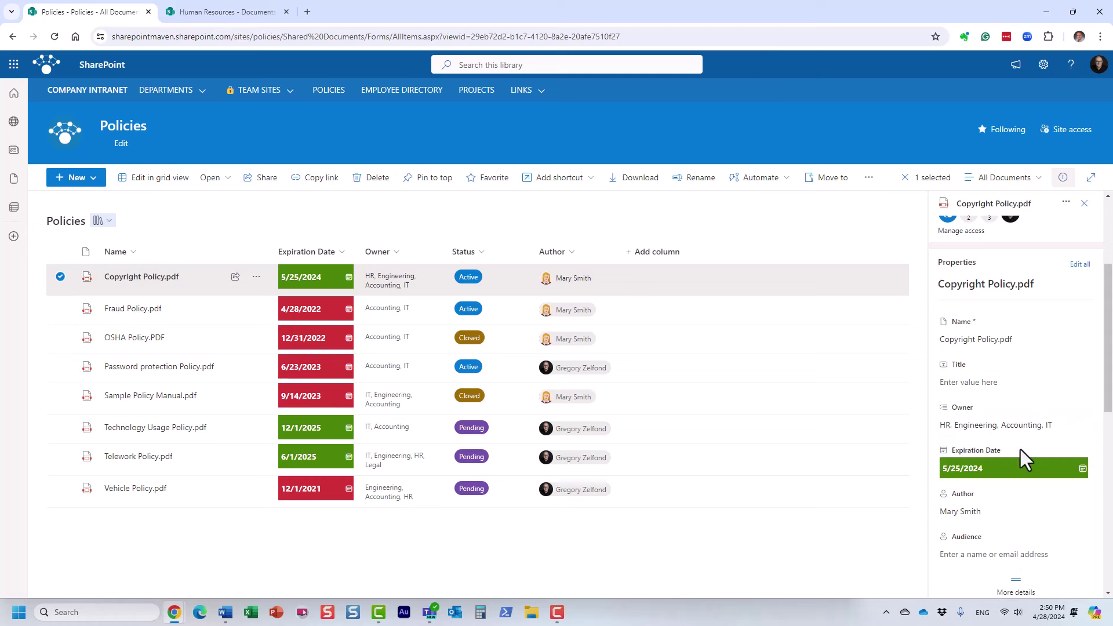
pyautogui.click(1062, 177)
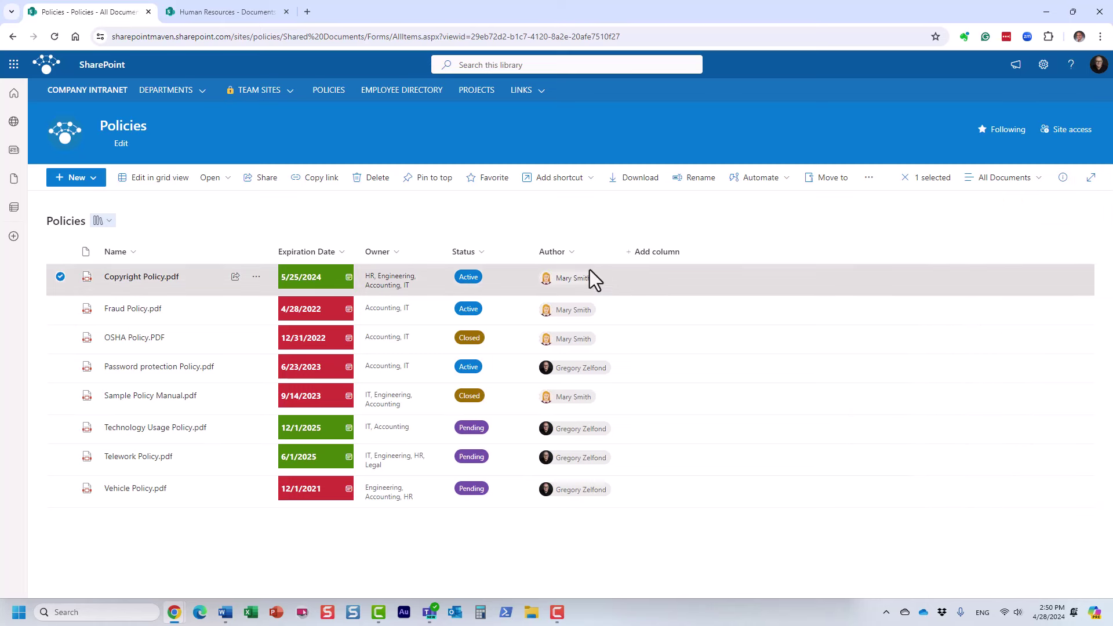
pyautogui.click(60, 276)
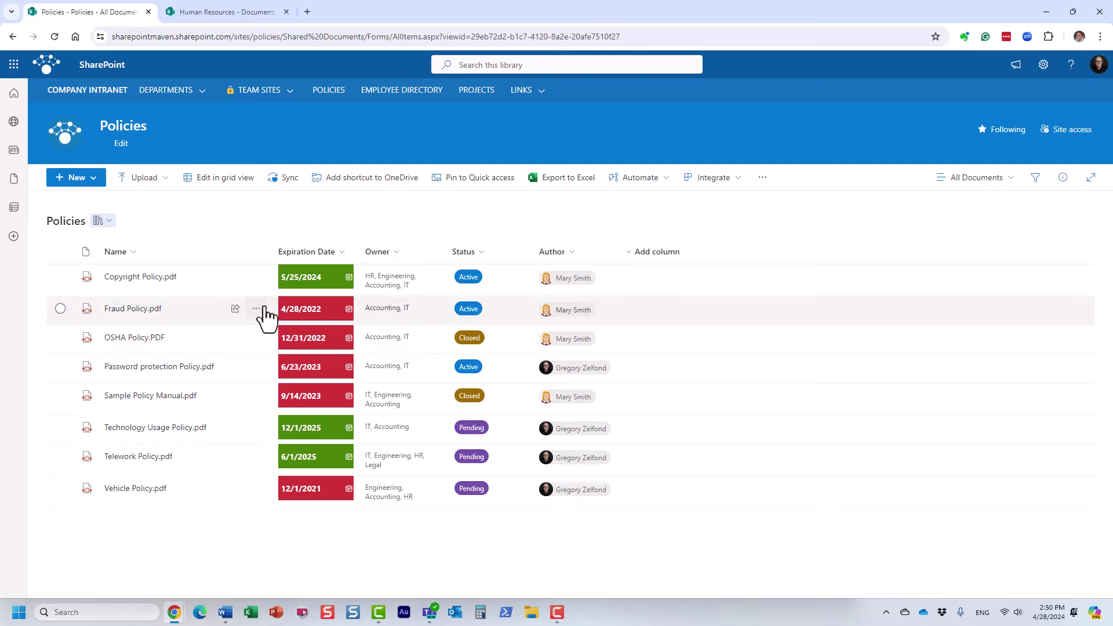
# Return to the Human Resources document library and view the types of items that can be created there.
pyautogui.click(224, 12)
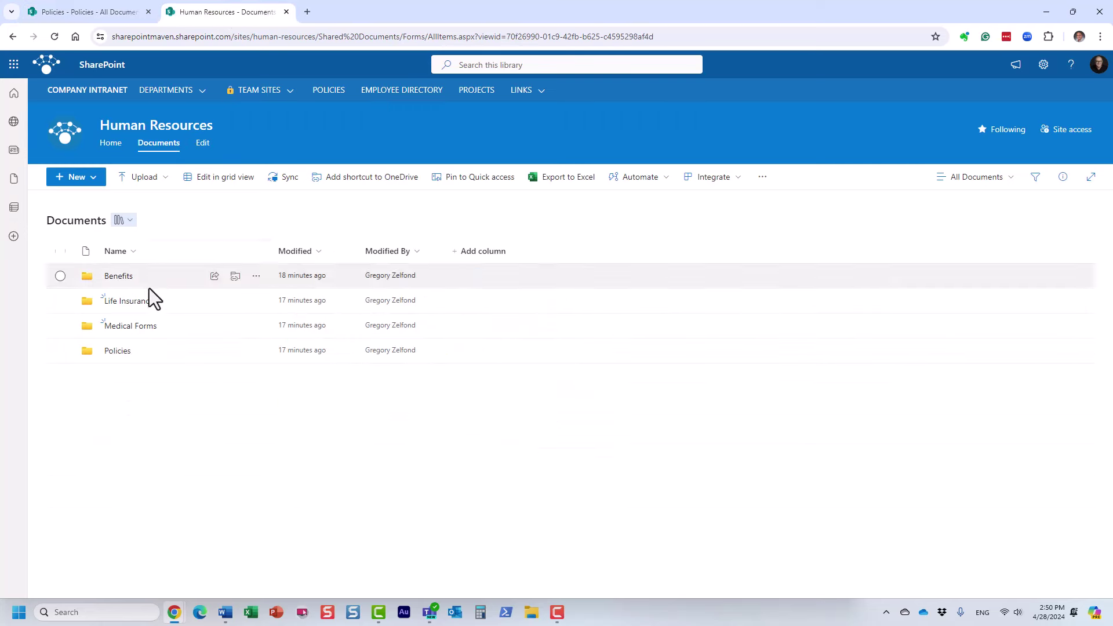
pyautogui.click(96, 177)
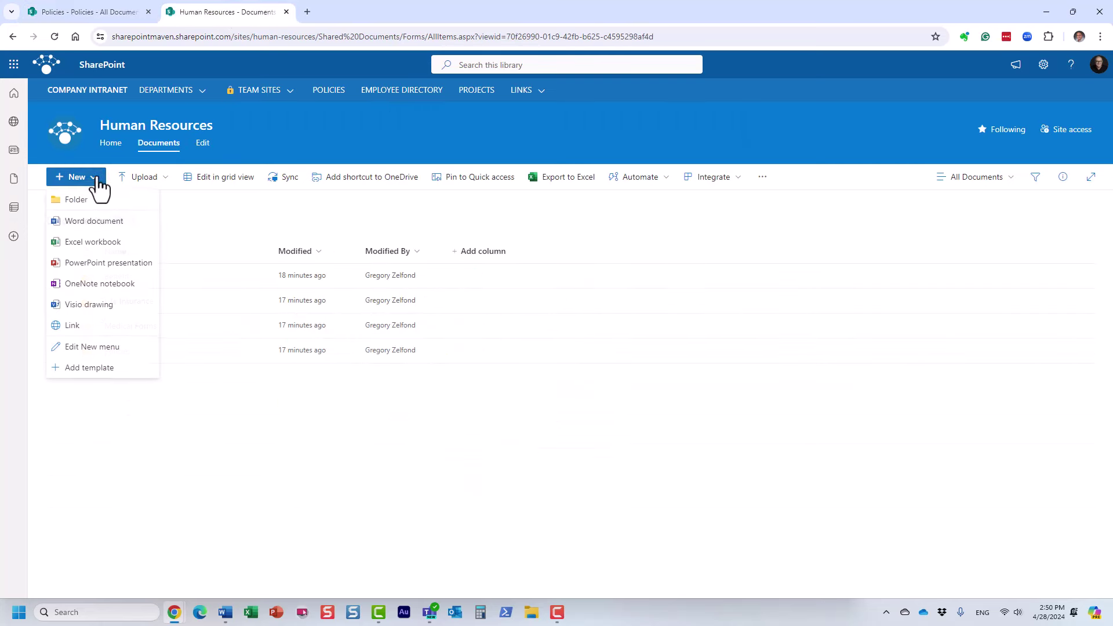
pyautogui.click(286, 211)
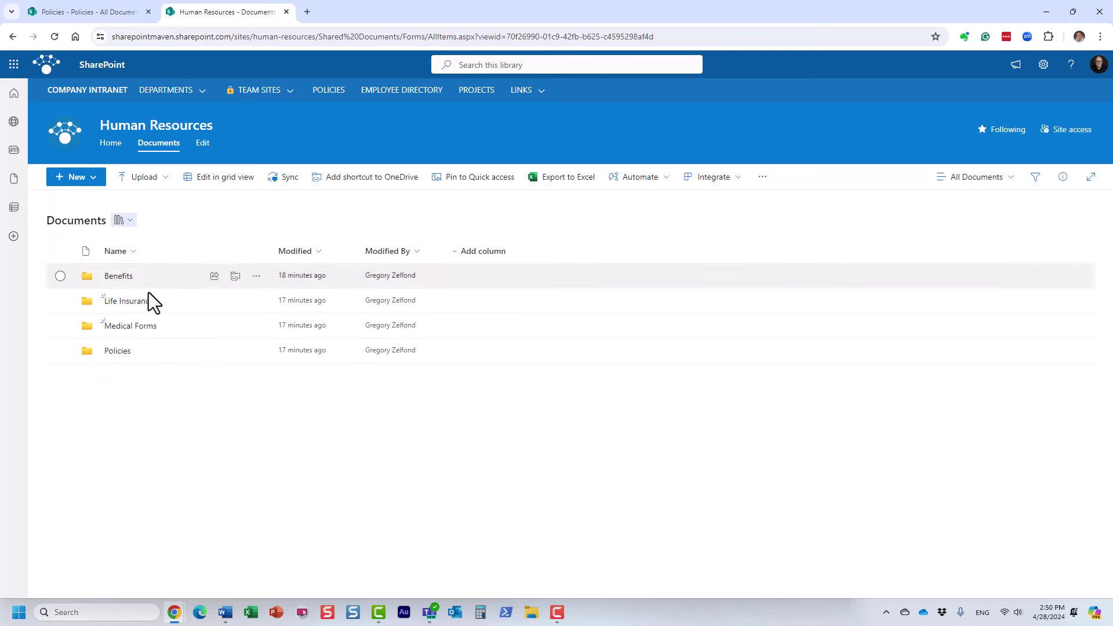
# Compare the Policies library with the Human Resources folders, looking inside Benefits and finishing back at Policies.
pyautogui.click(102, 16)
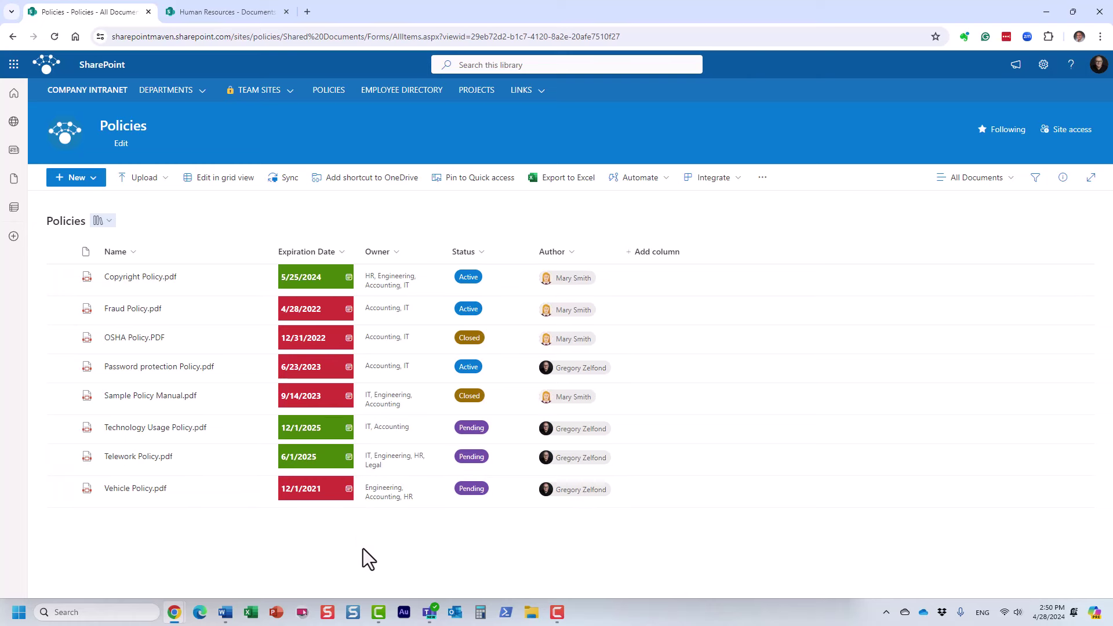
pyautogui.click(200, 7)
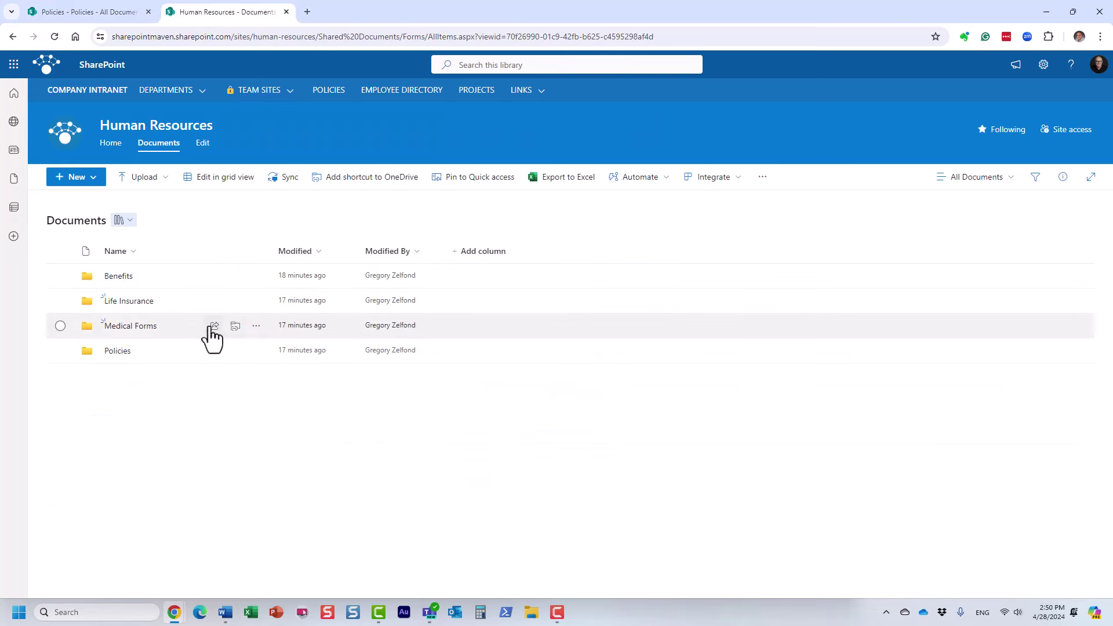
pyautogui.click(120, 276)
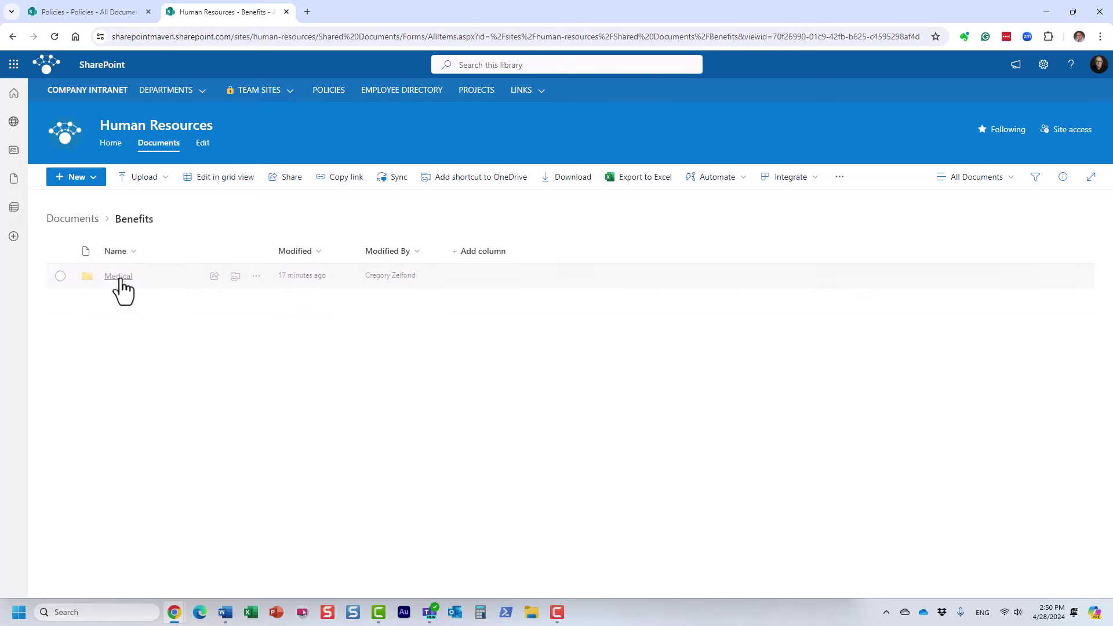
pyautogui.click(81, 219)
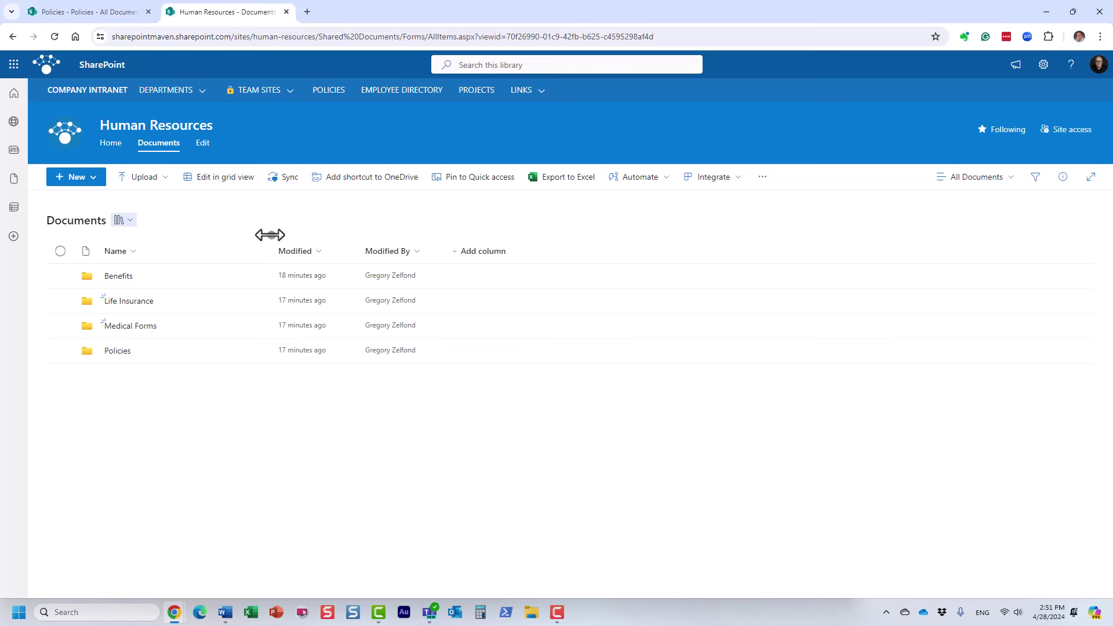
pyautogui.click(81, 9)
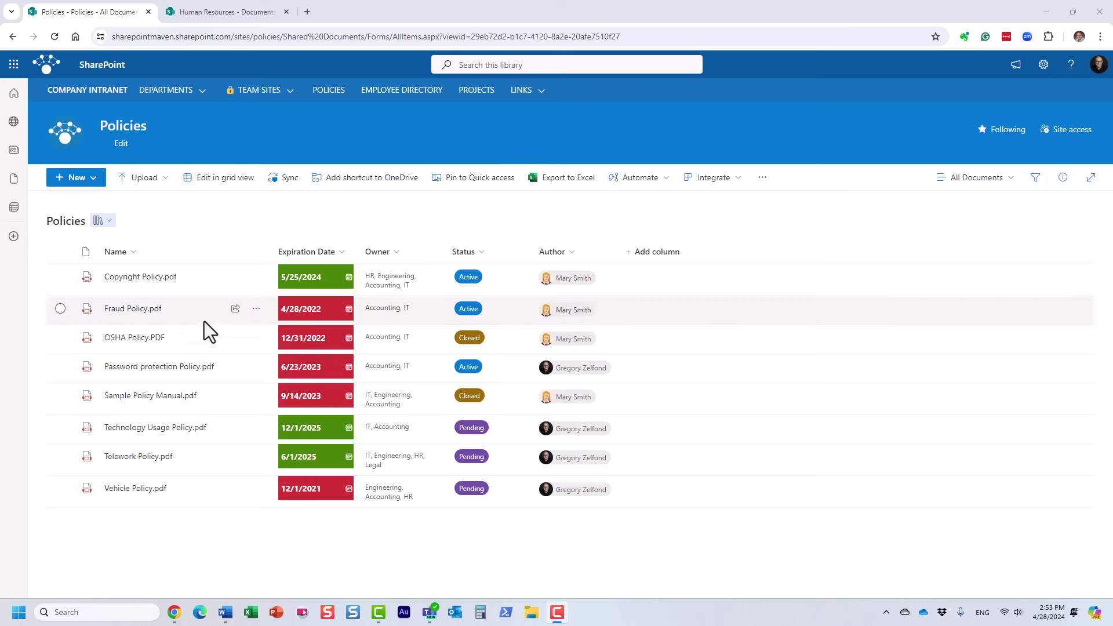
# Switch to the Amazon browser window and search for "mens shoes" in All Departments.
pyautogui.moveTo(173, 610)
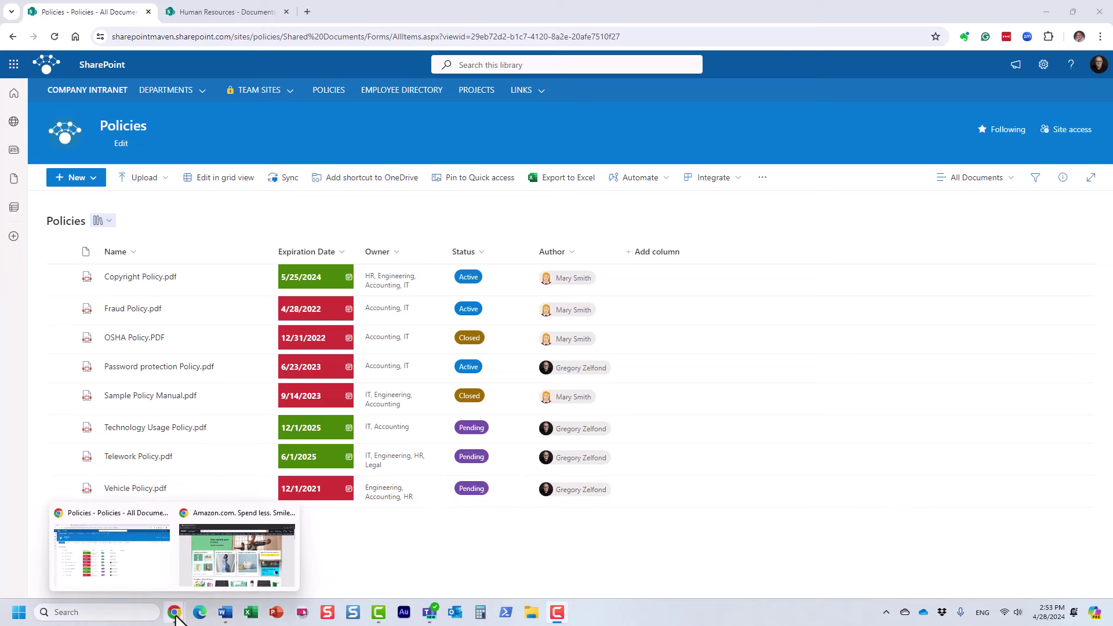
pyautogui.click(209, 587)
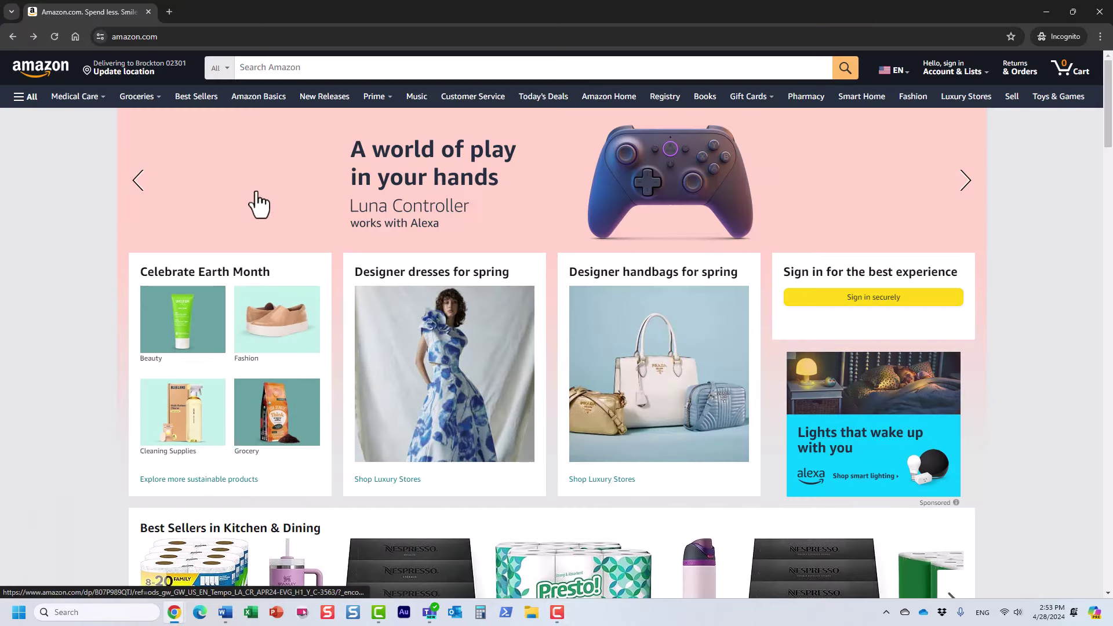
pyautogui.click(263, 62)
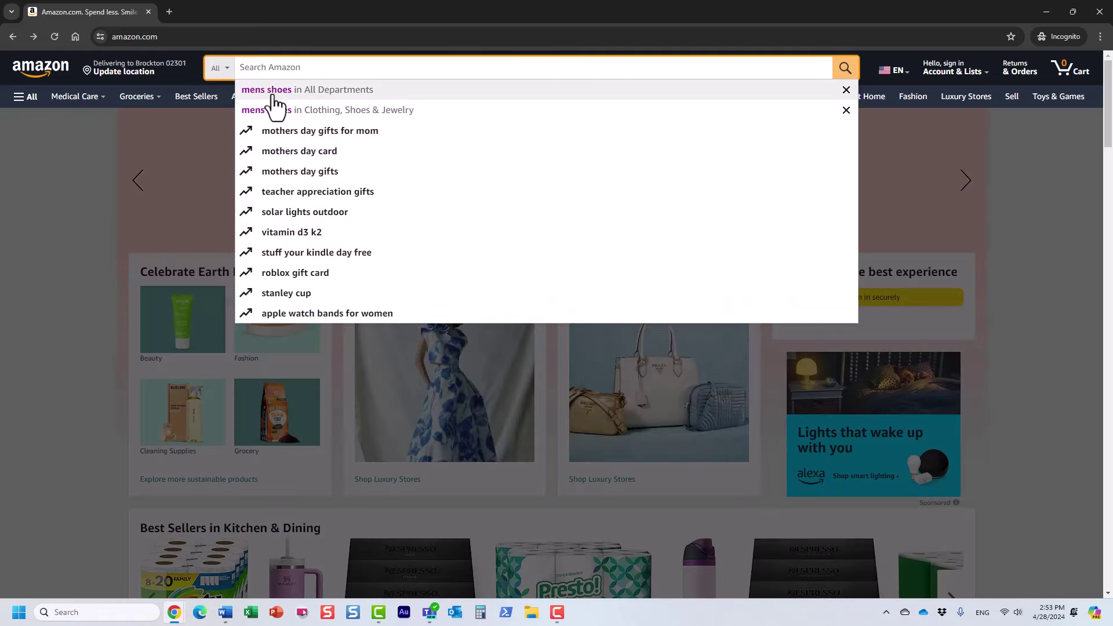
pyautogui.click(271, 94)
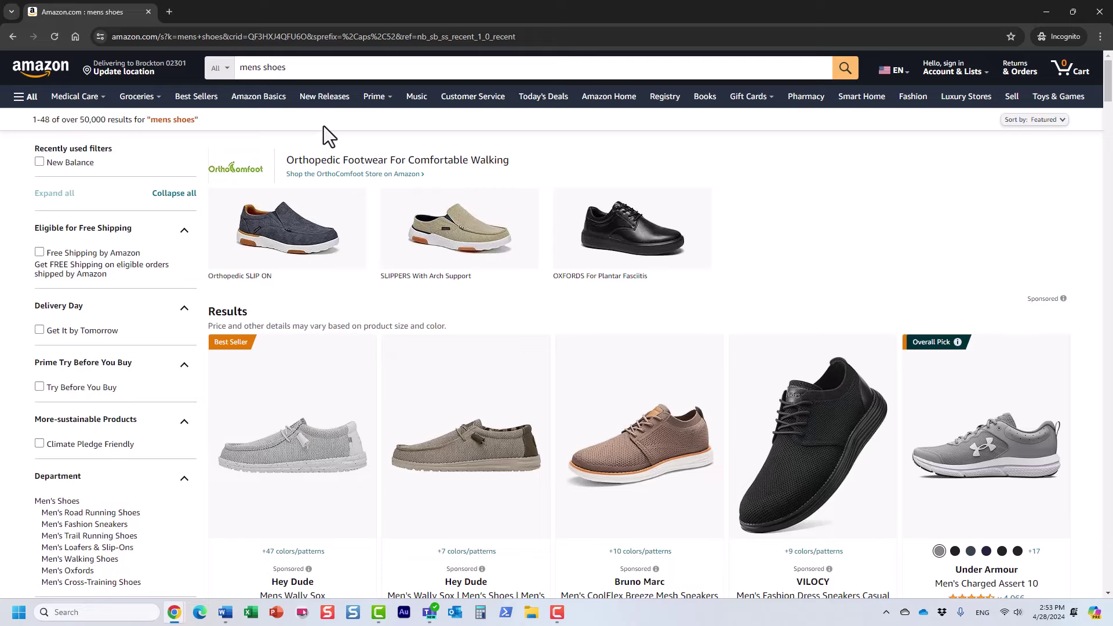
# Examine the filter categories beside the men's shoes results, such as brand, price, shoe size, width, season and special features.
pyautogui.scroll(-3, 231, 272)
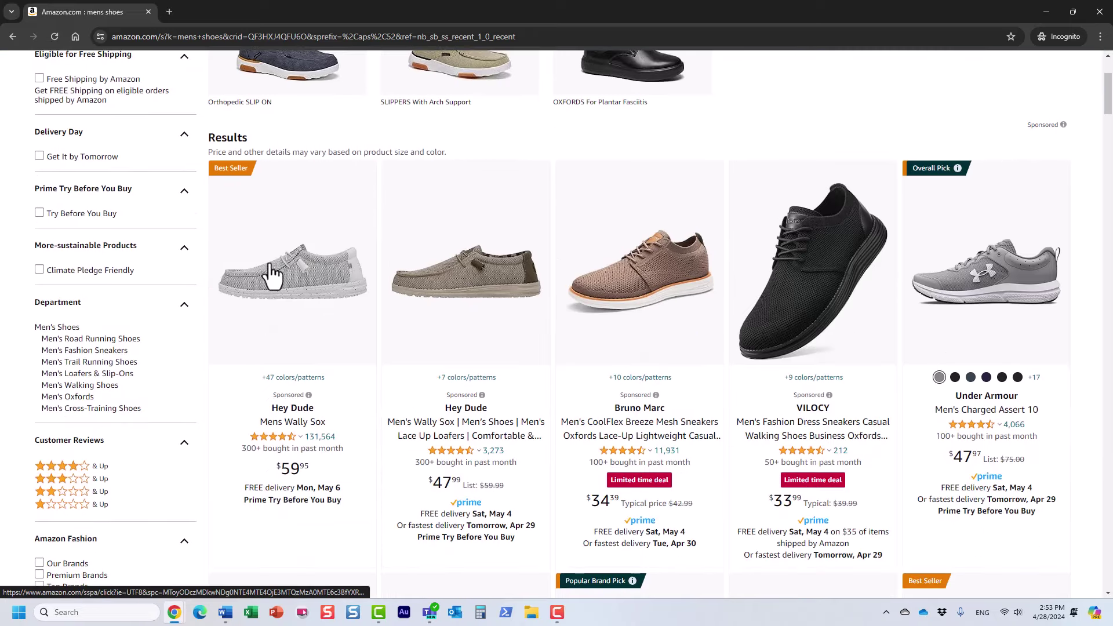
pyautogui.scroll(-3, 232, 301)
pyautogui.scroll(3, 203, 249)
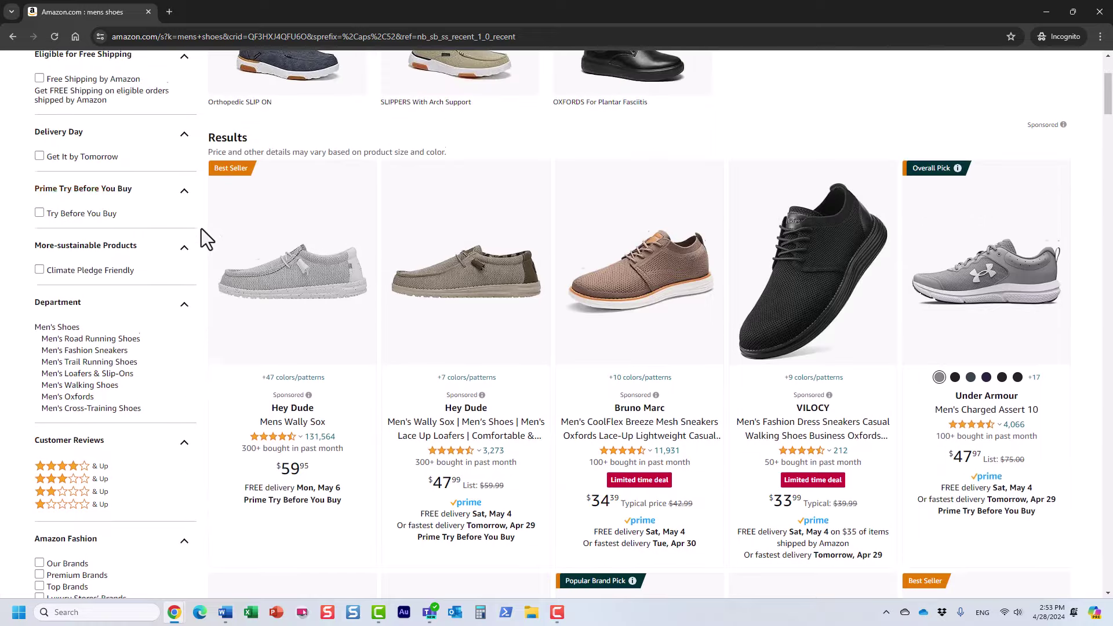
pyautogui.scroll(-8, 188, 232)
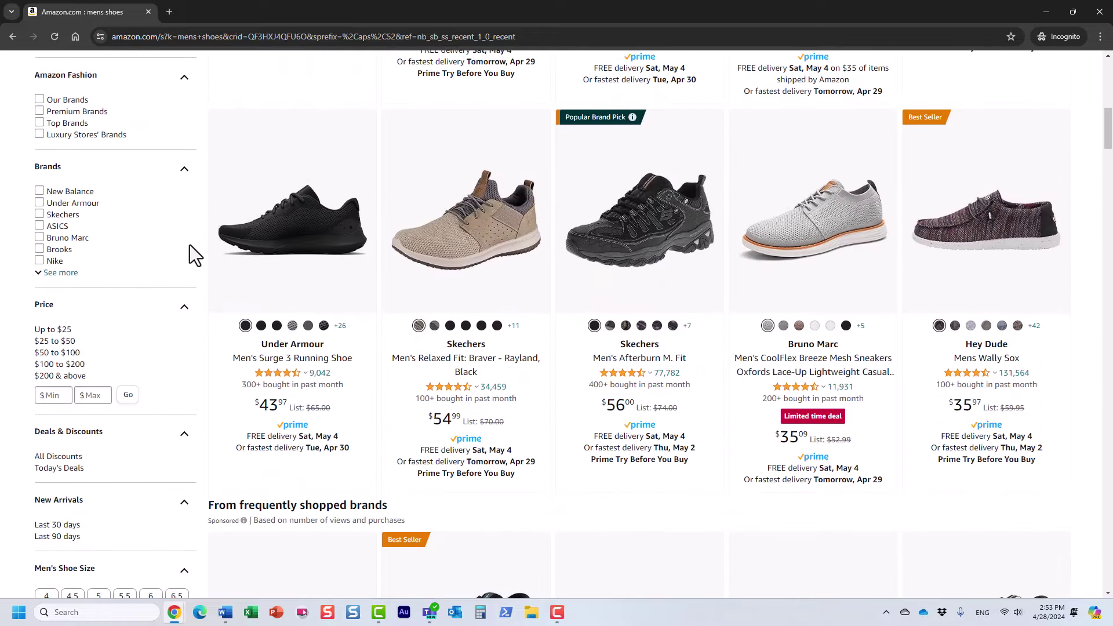
pyautogui.scroll(3, 190, 234)
pyautogui.scroll(-5, 190, 235)
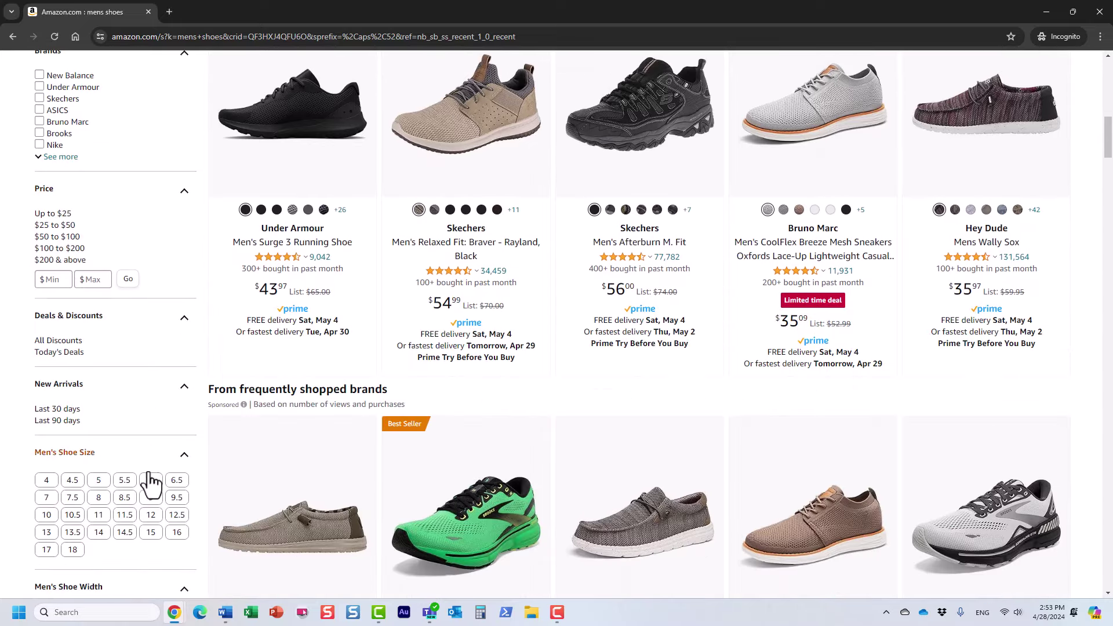
pyautogui.scroll(-2, 152, 484)
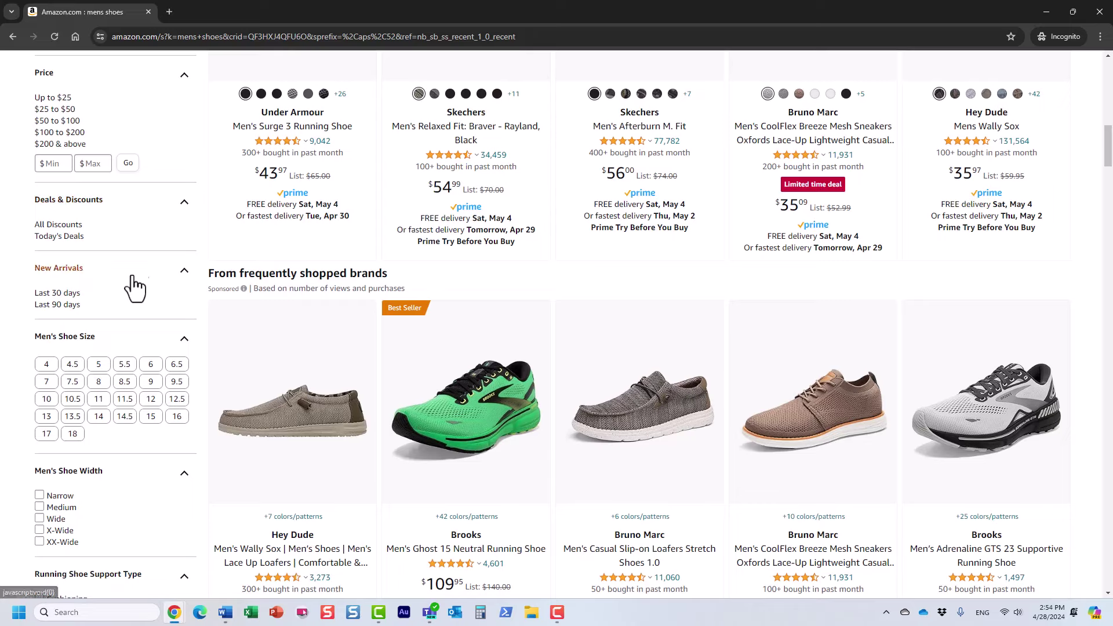
pyautogui.scroll(4, 141, 355)
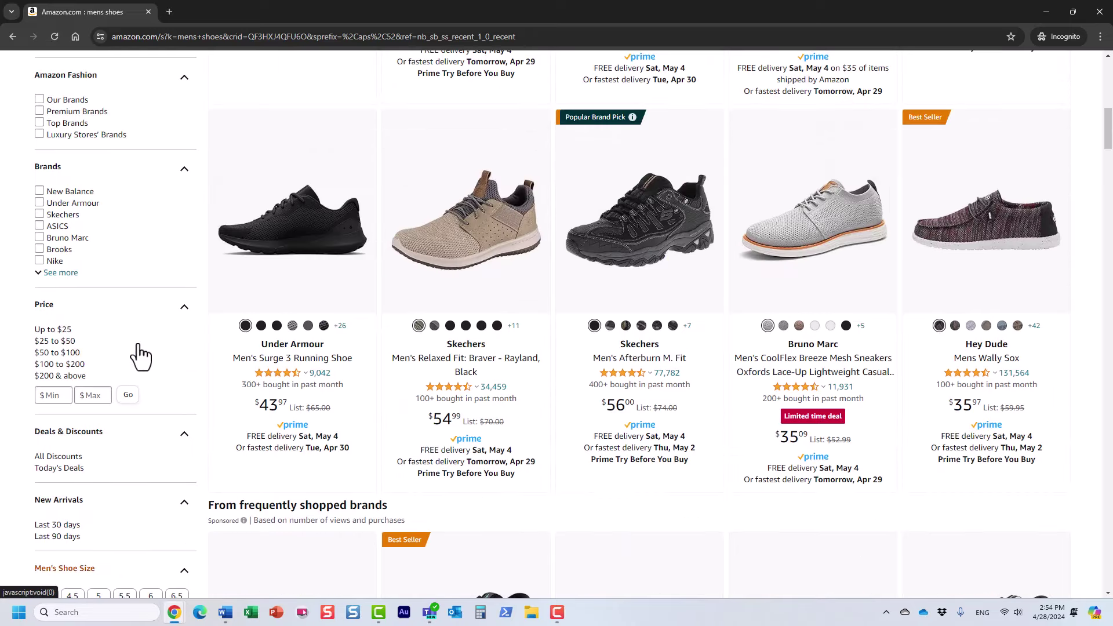
pyautogui.scroll(3, 142, 345)
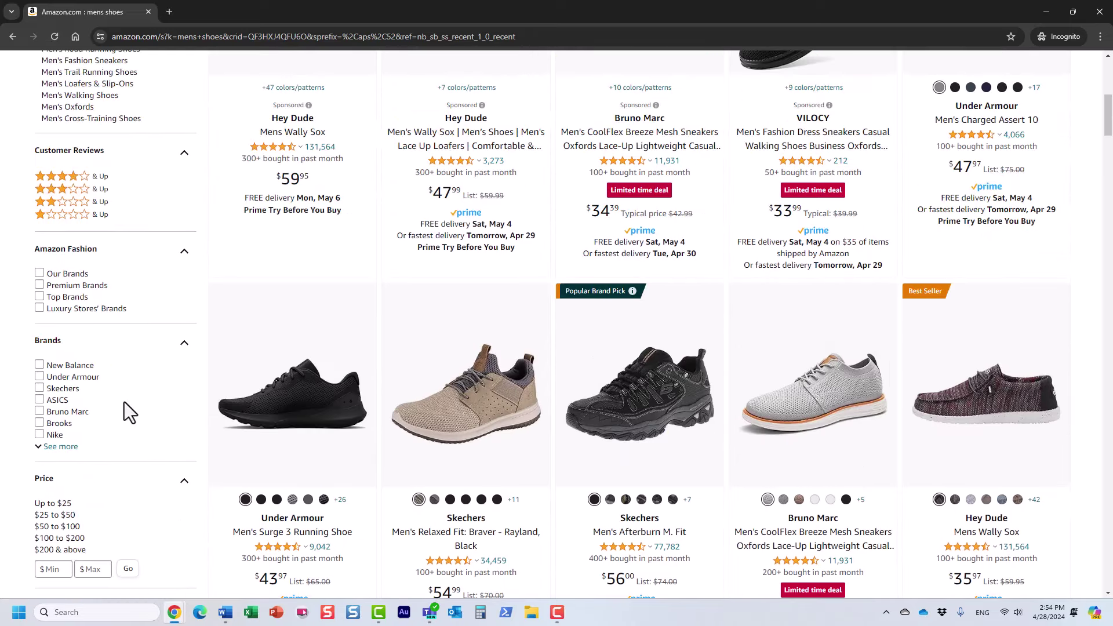
pyautogui.scroll(-7, 124, 402)
pyautogui.scroll(-4, 149, 423)
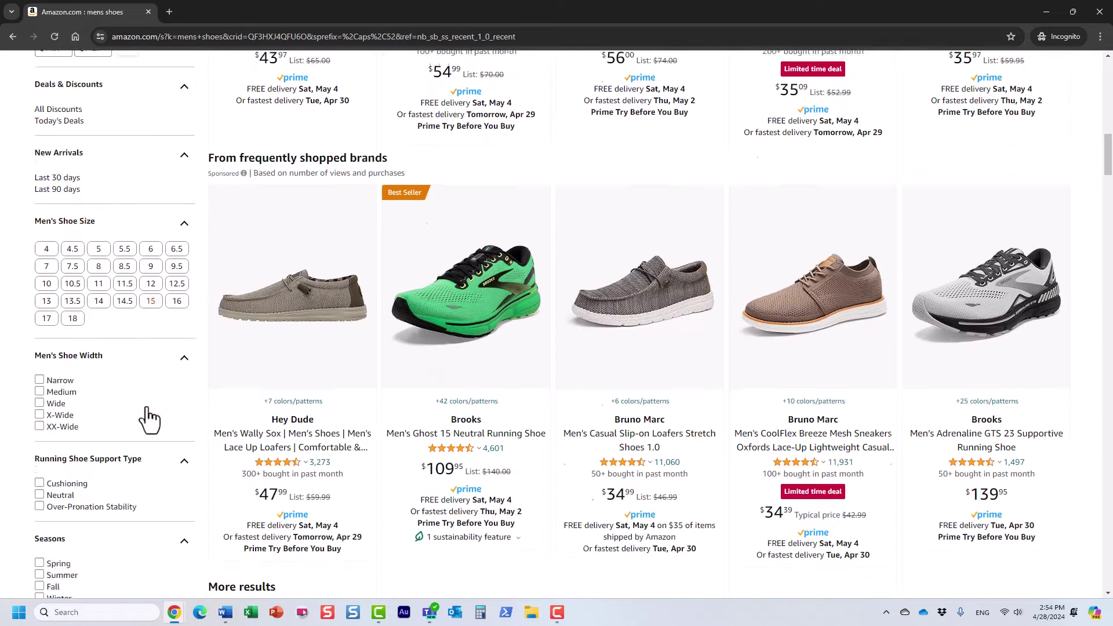
pyautogui.scroll(-3, 197, 452)
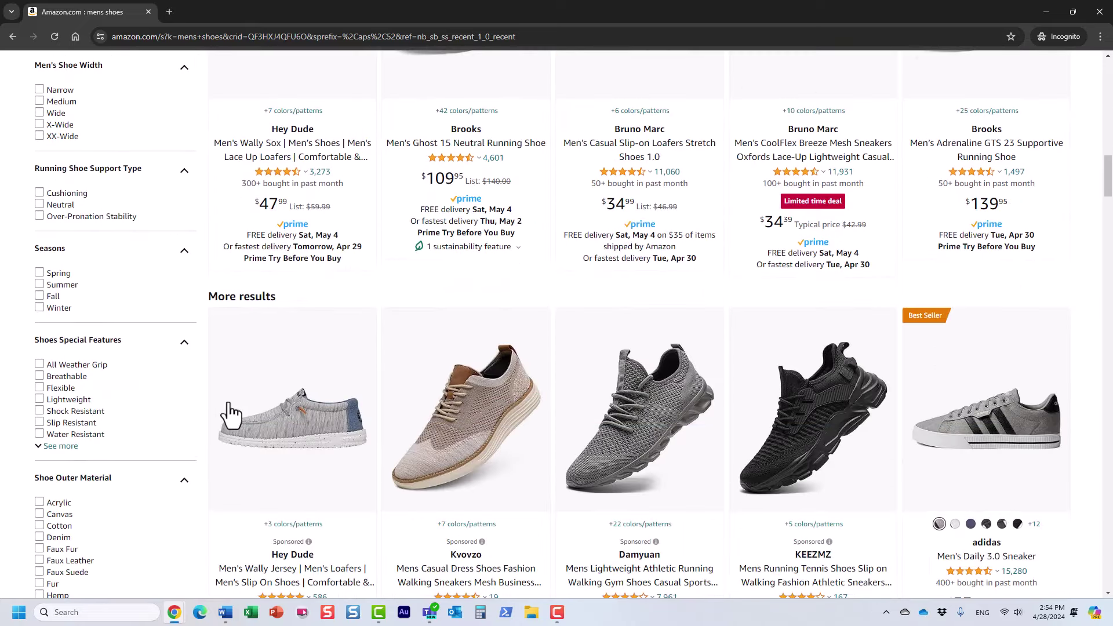
# Filter the men's shoes results by the New Balance brand.
pyautogui.scroll(18, 229, 413)
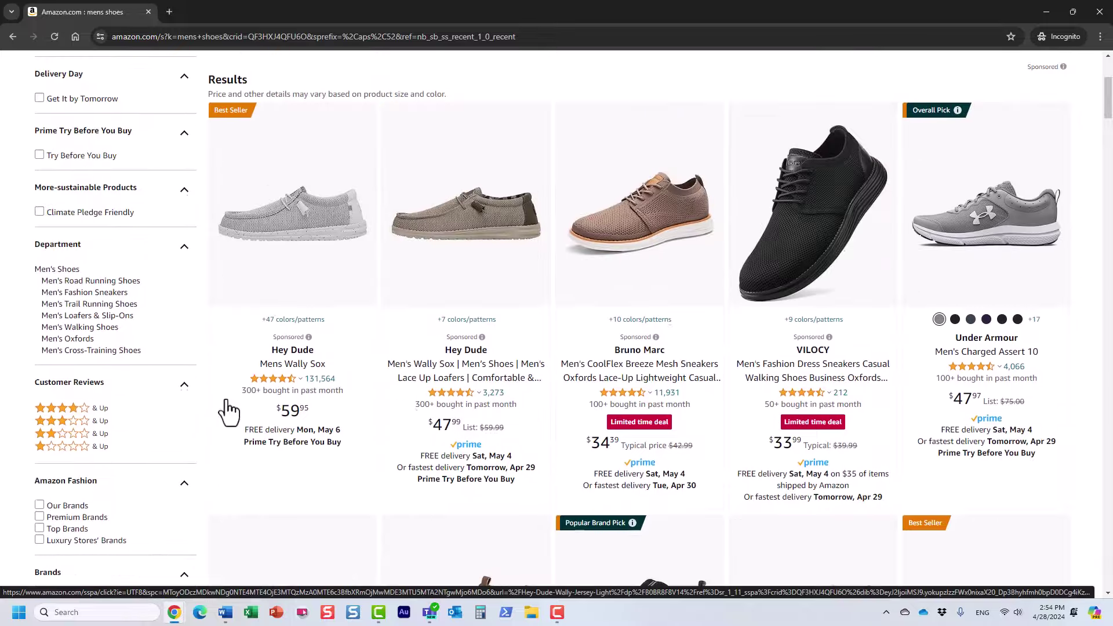
pyautogui.scroll(4, 228, 413)
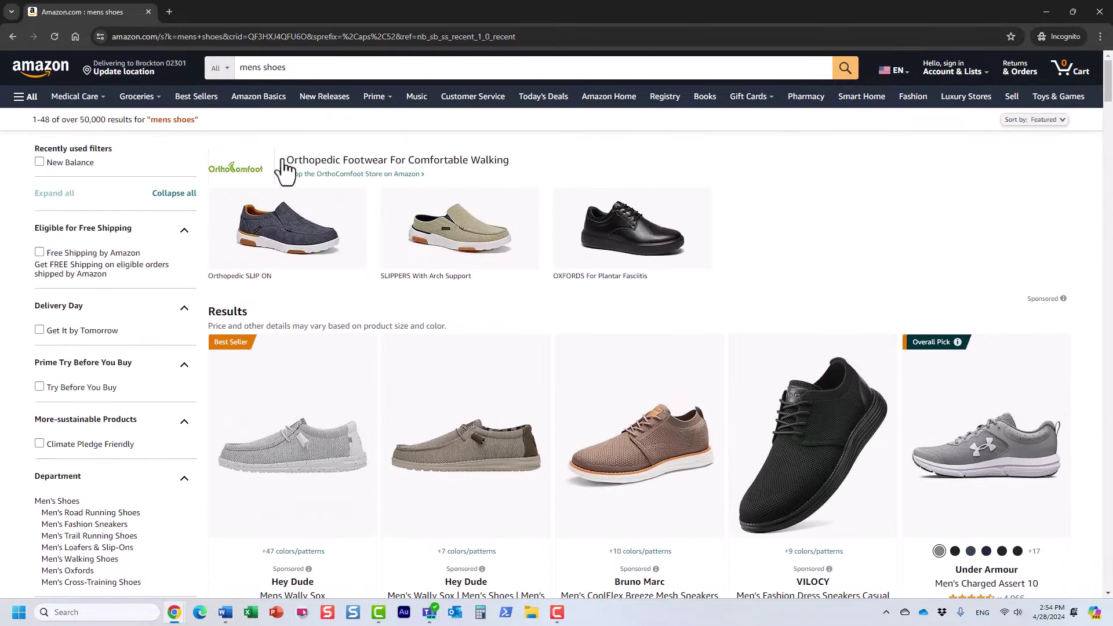
pyautogui.scroll(-2, 128, 326)
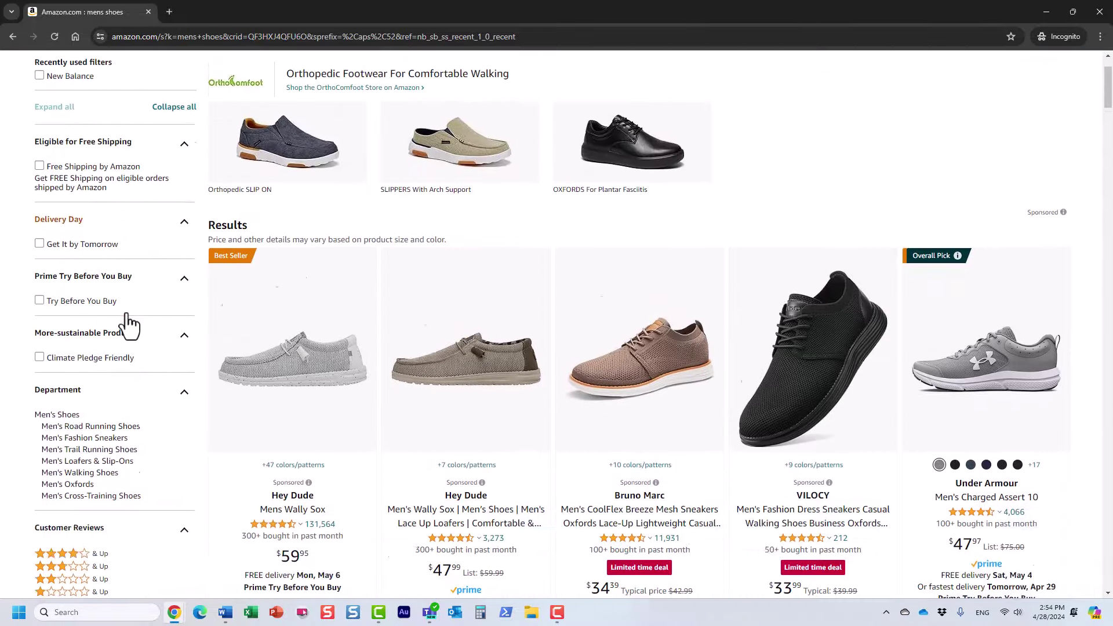
pyautogui.scroll(-10, 138, 307)
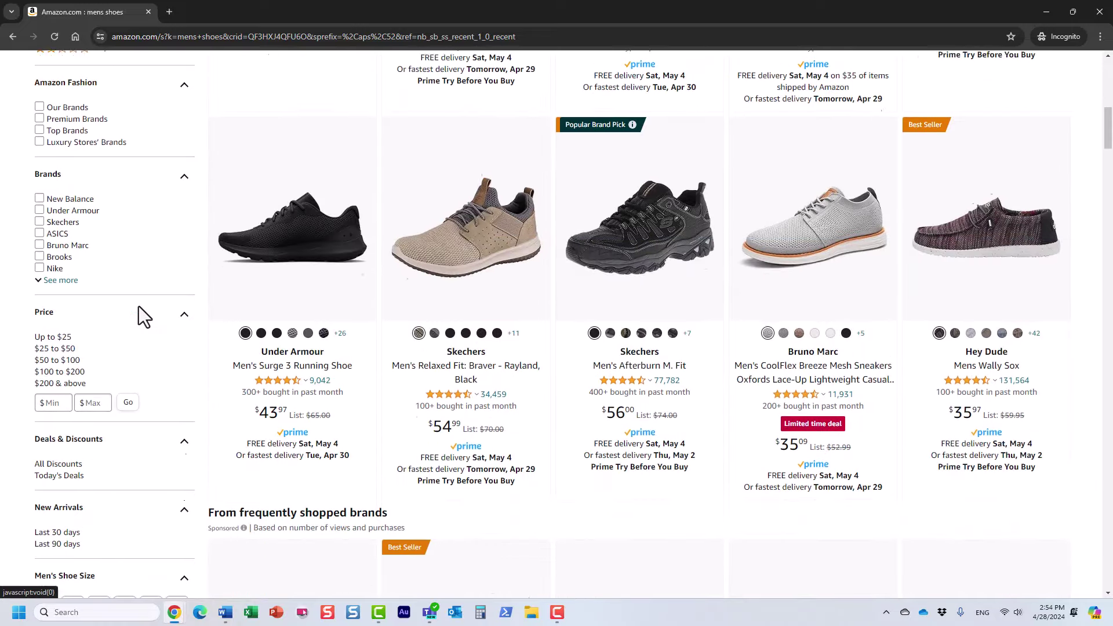
pyautogui.click(39, 199)
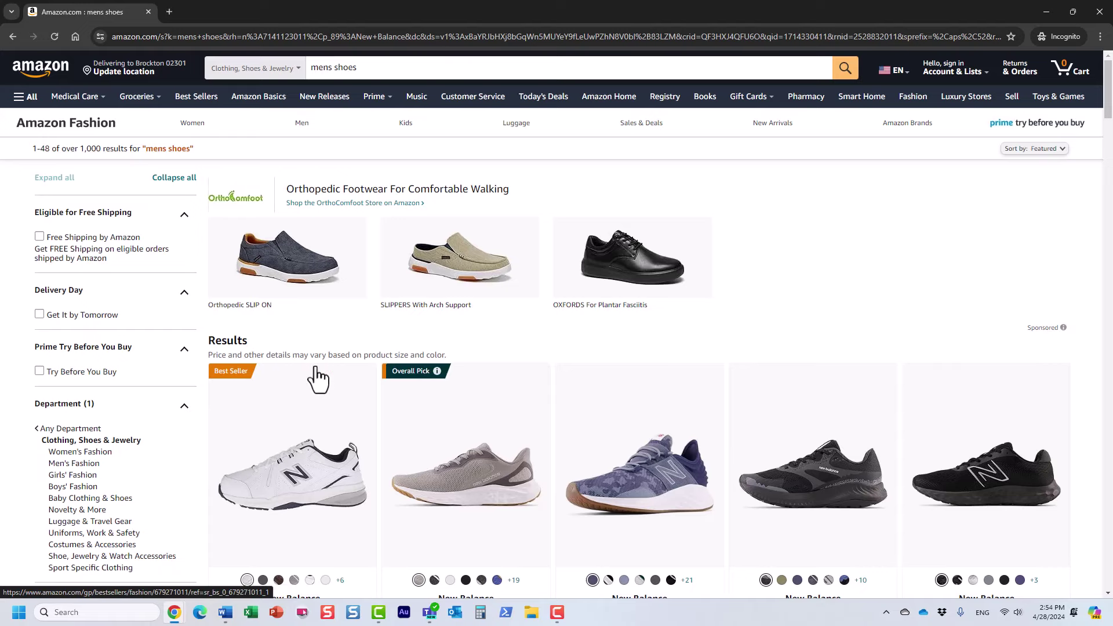
# Narrow the New Balance results to shoe size 11.
pyautogui.scroll(-1, 318, 378)
pyautogui.scroll(1, 303, 373)
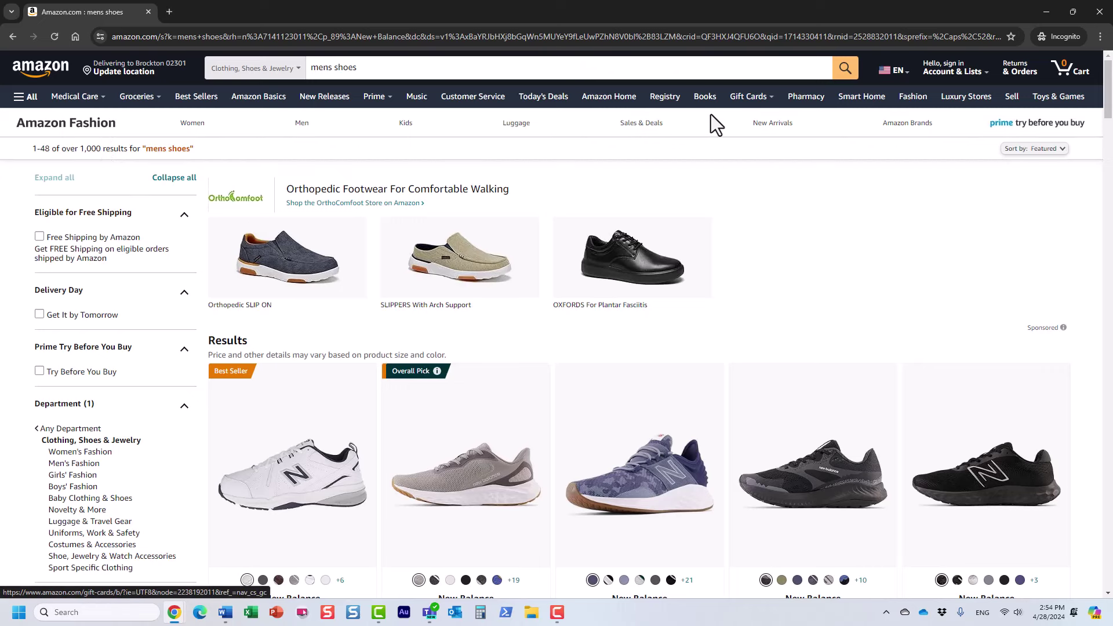
pyautogui.scroll(-4, 169, 357)
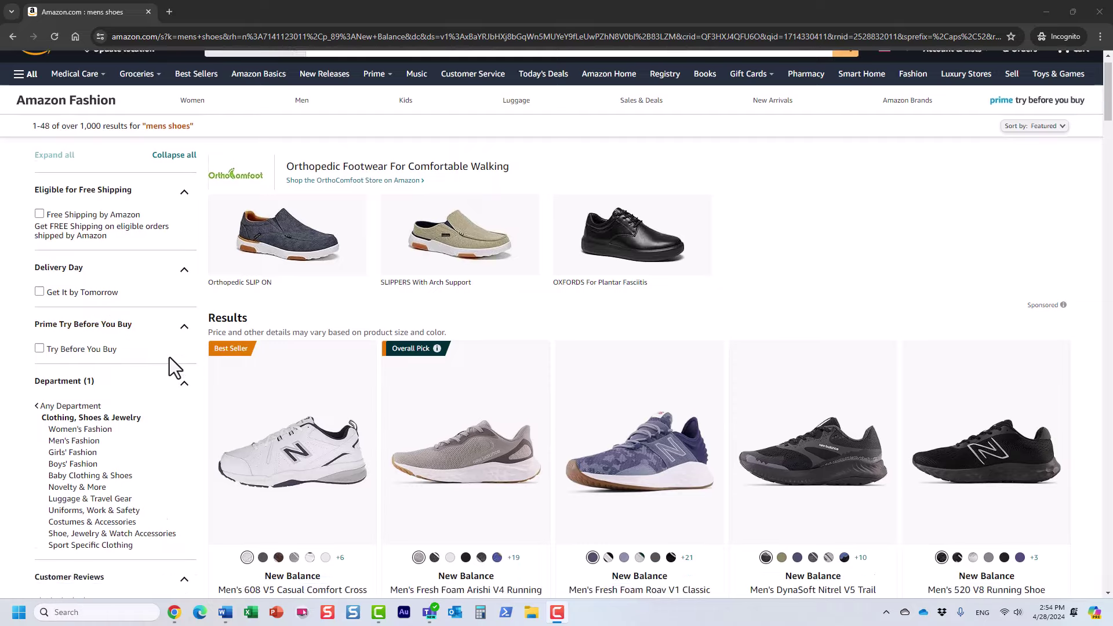
pyautogui.scroll(-7, 160, 316)
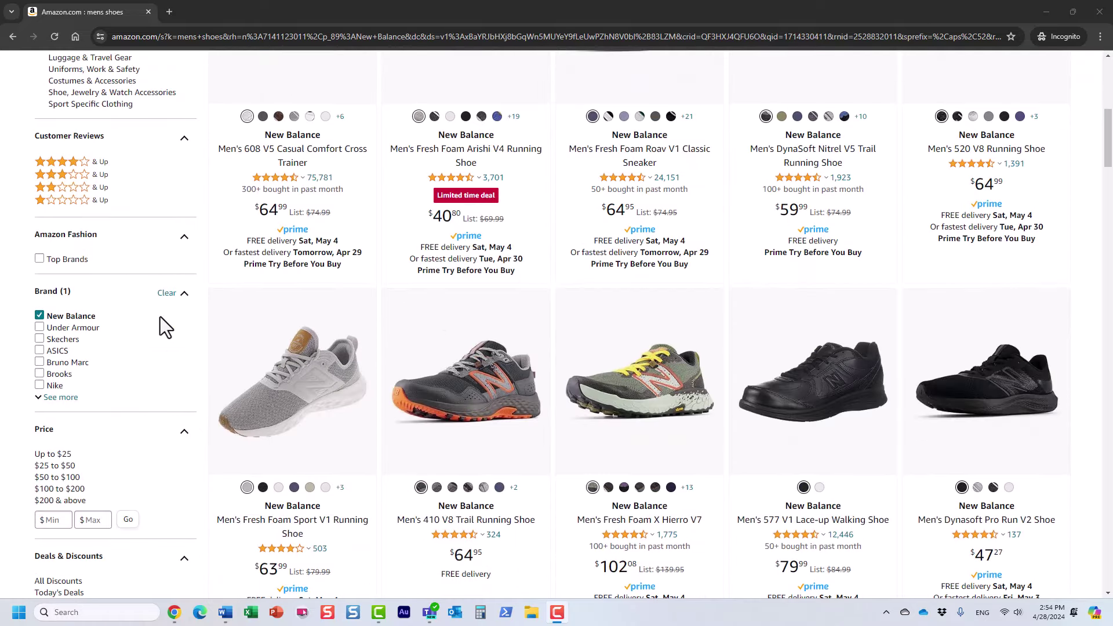
pyautogui.scroll(-3, 162, 320)
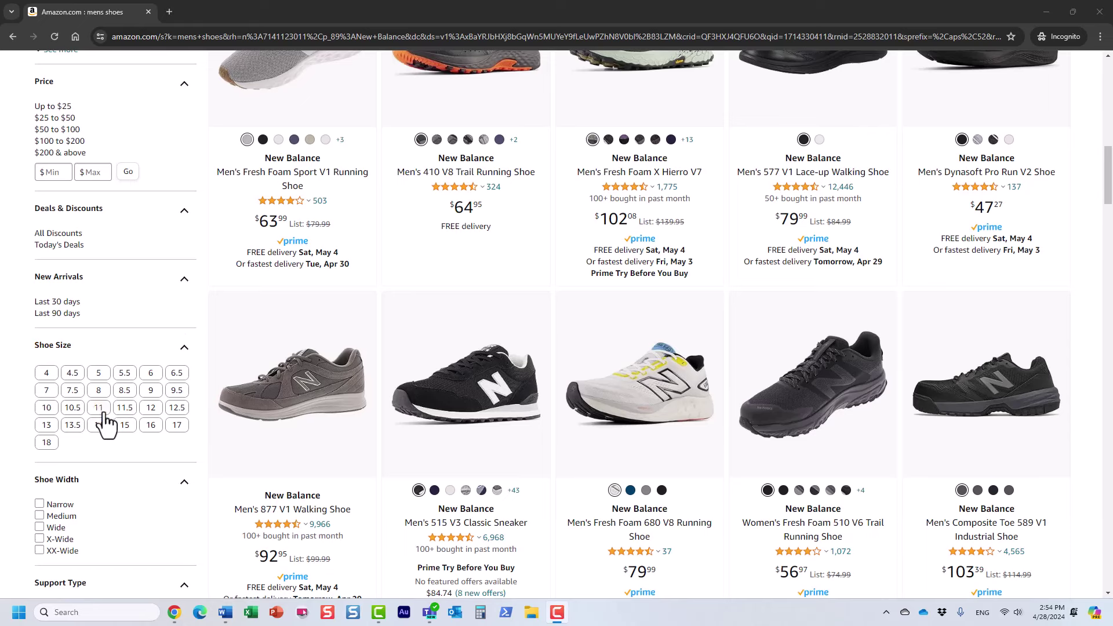
pyautogui.click(100, 410)
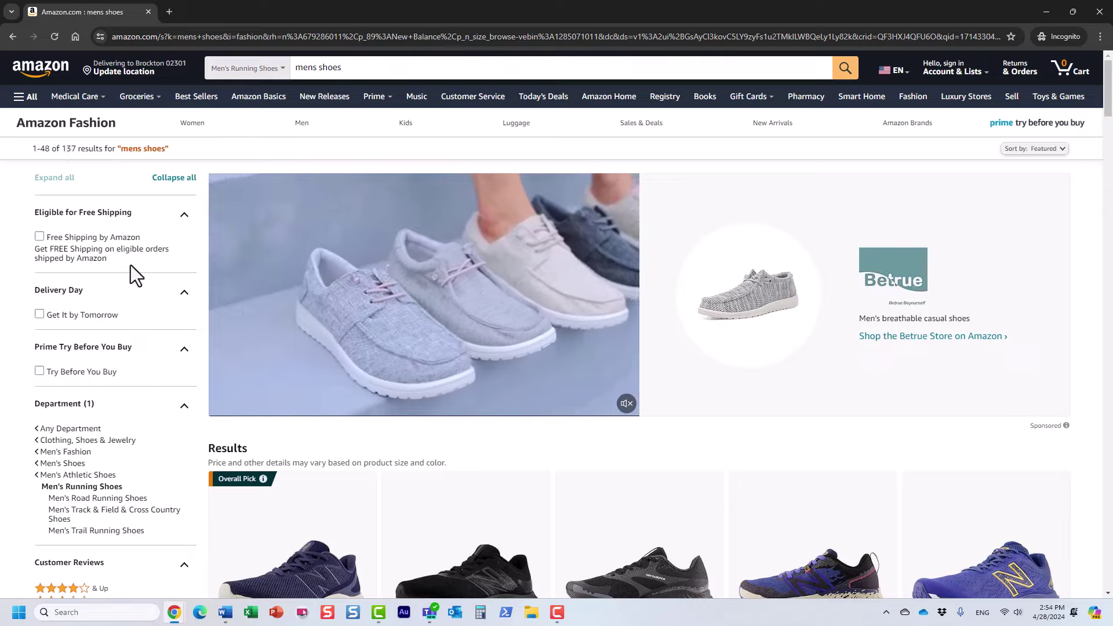
# Limit the results to the Breathable special feature and review the applied size and feature filters.
pyautogui.scroll(-8, 129, 273)
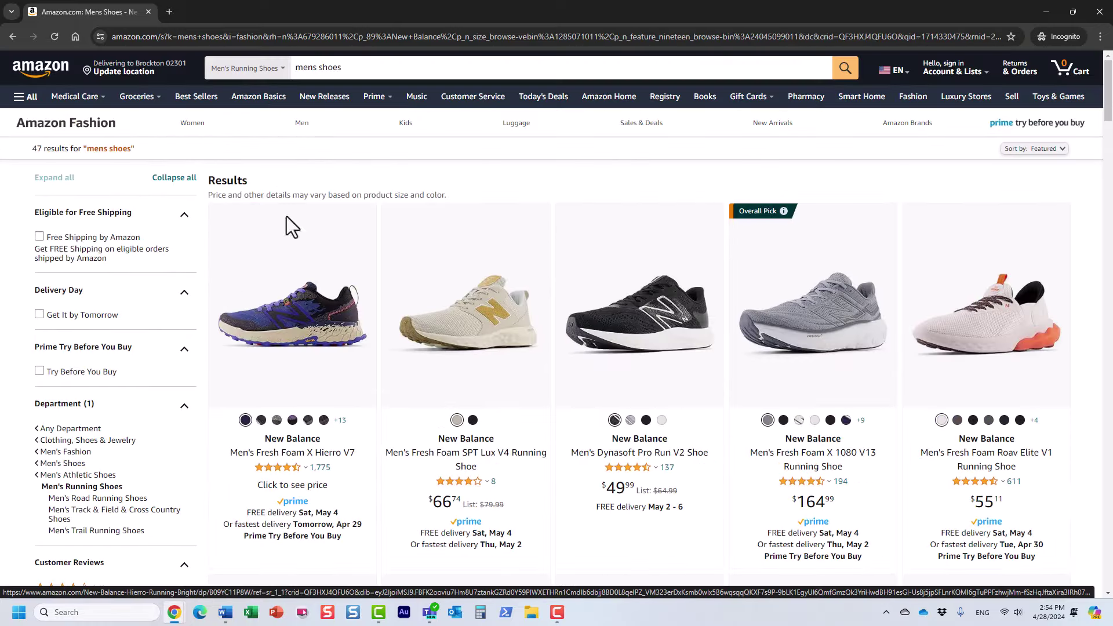
pyautogui.scroll(-4, 174, 355)
pyautogui.scroll(-12, 142, 400)
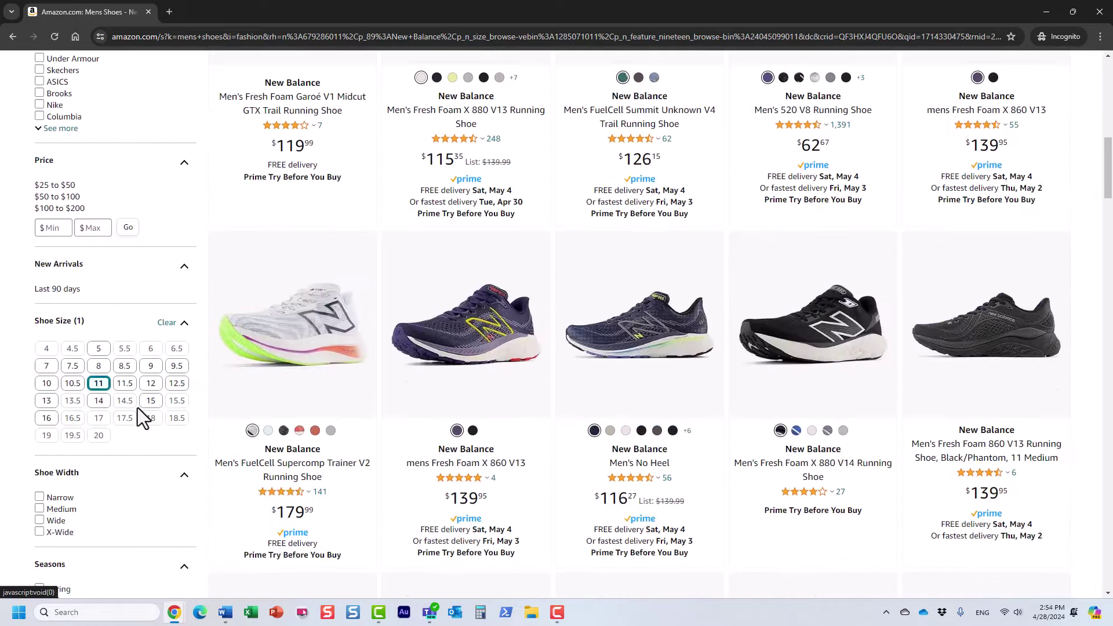
pyautogui.scroll(-1, 137, 408)
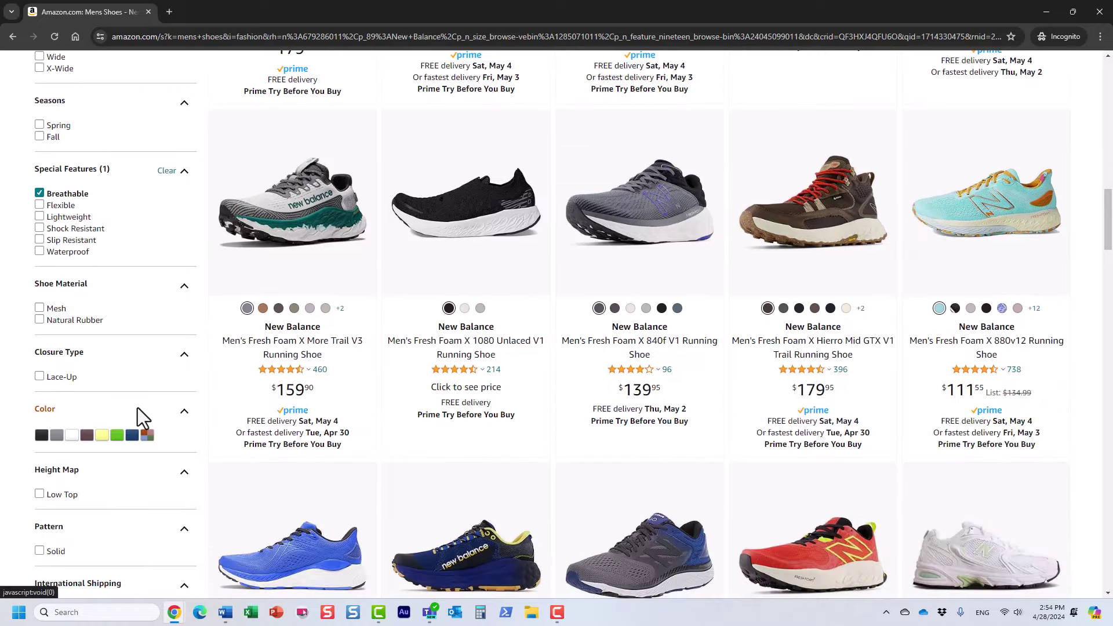
pyautogui.scroll(20, 152, 374)
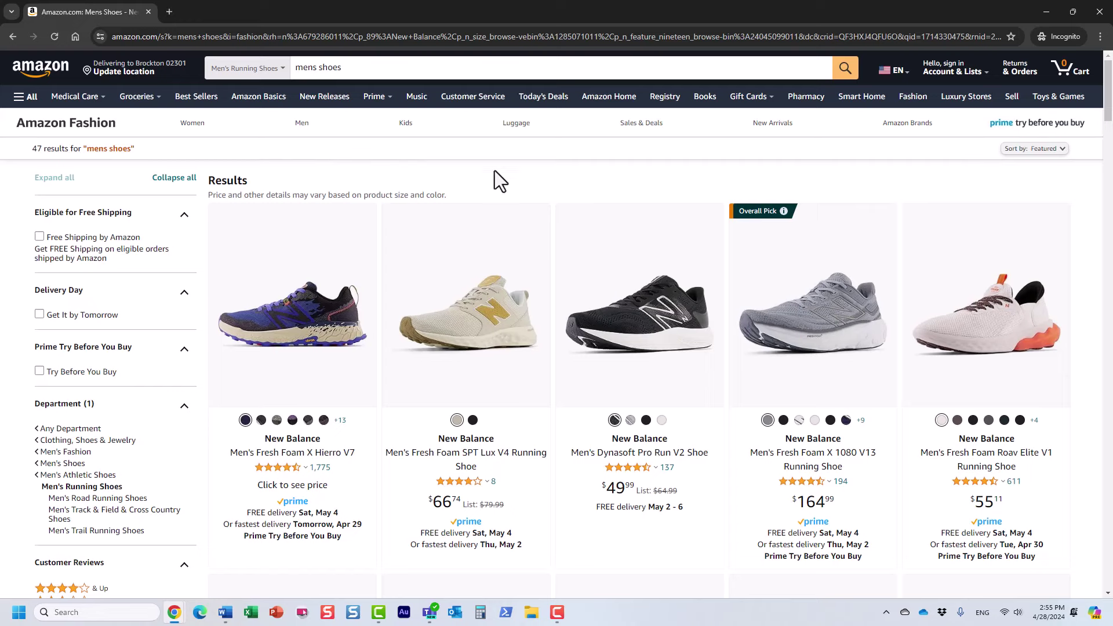
# View the sort options for the filtered shoes, then review the department, brand and shoe size filters.
pyautogui.click(1036, 150)
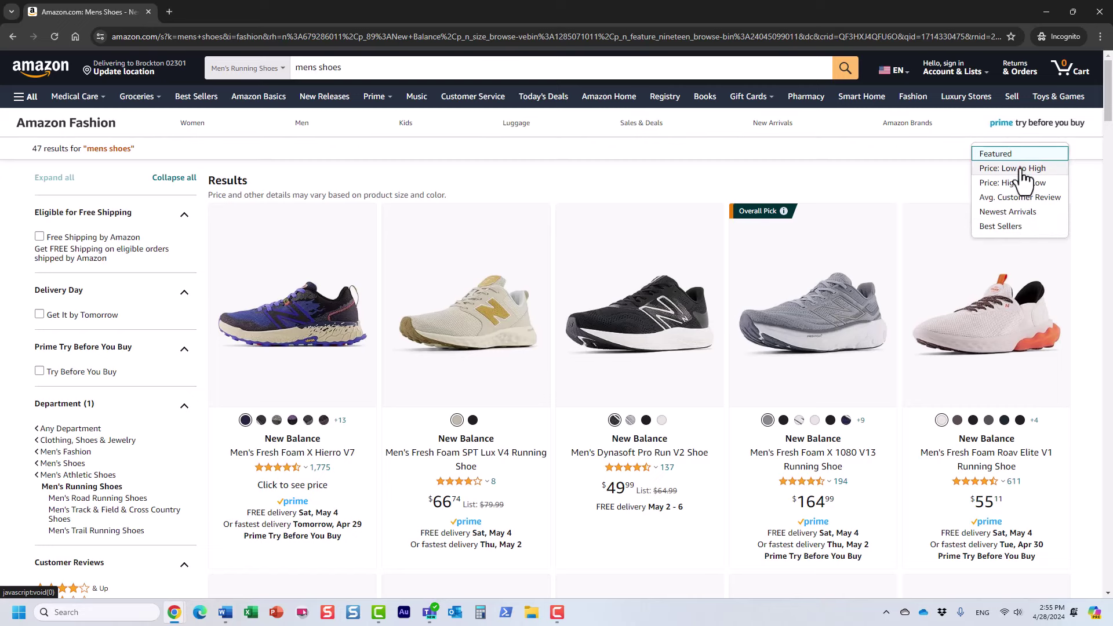
pyautogui.click(369, 152)
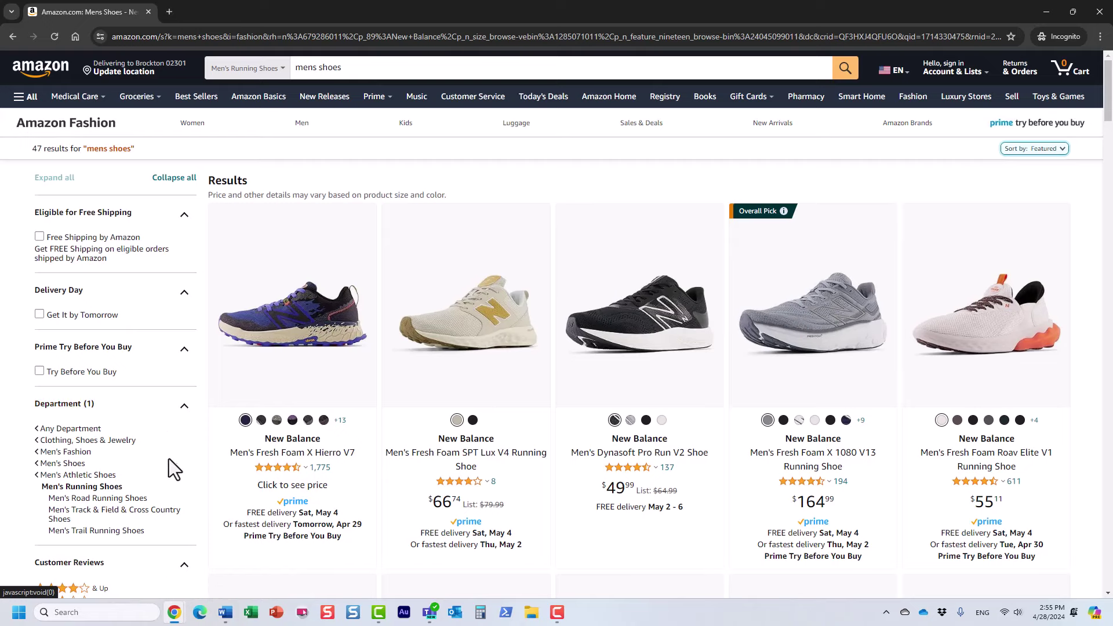
pyautogui.scroll(-2, 160, 459)
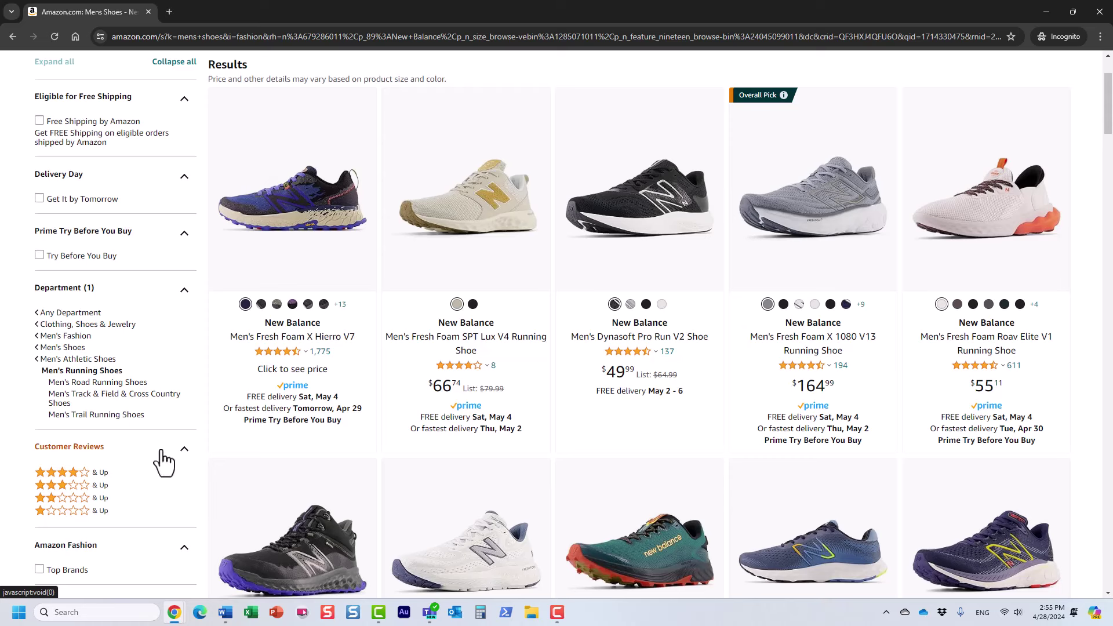
pyautogui.scroll(-4, 164, 458)
pyautogui.scroll(-3, 124, 426)
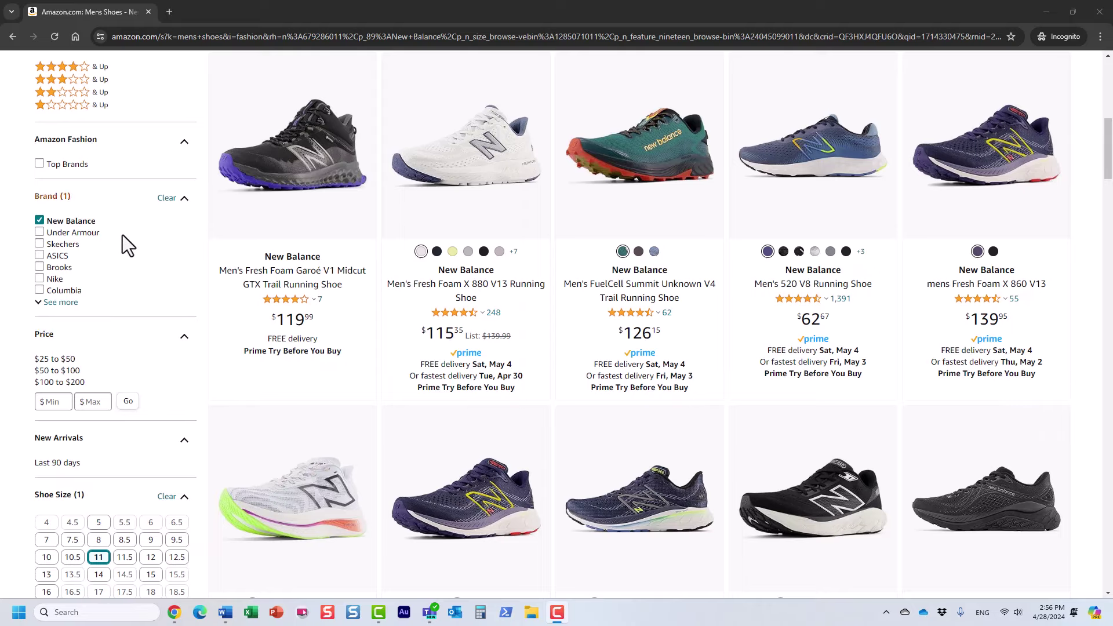
pyautogui.scroll(9, 142, 440)
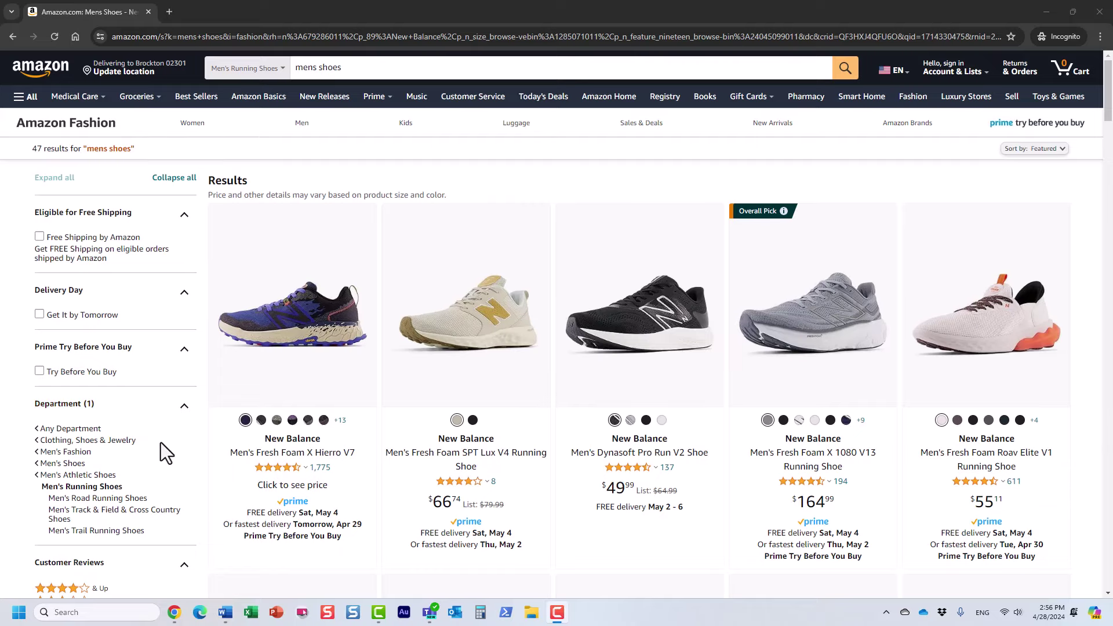
pyautogui.scroll(-4, 161, 443)
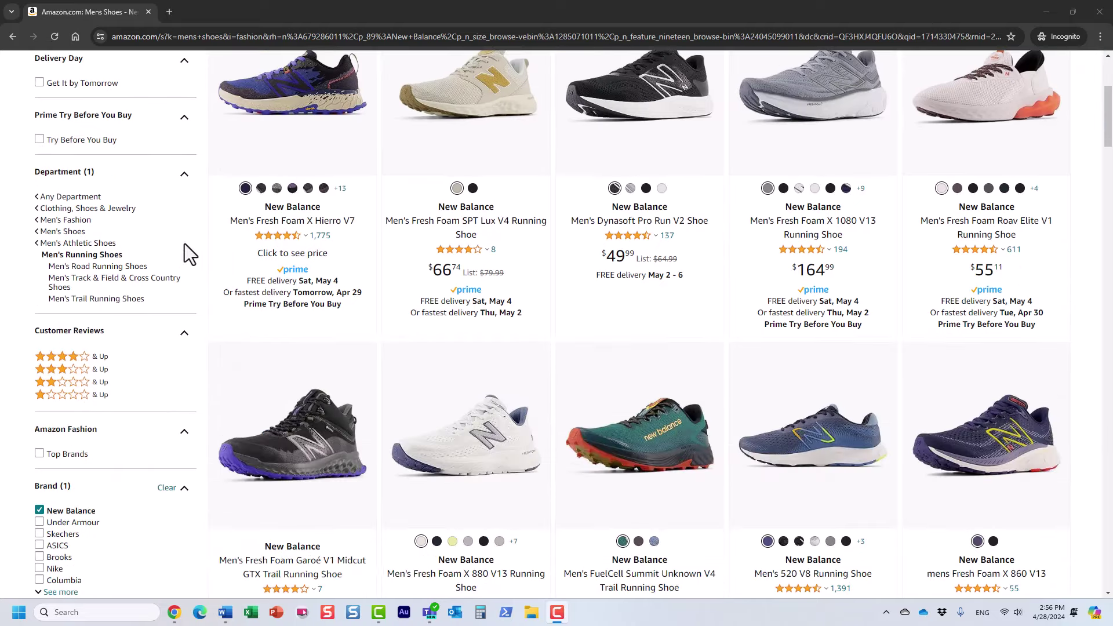
pyautogui.scroll(4, 192, 320)
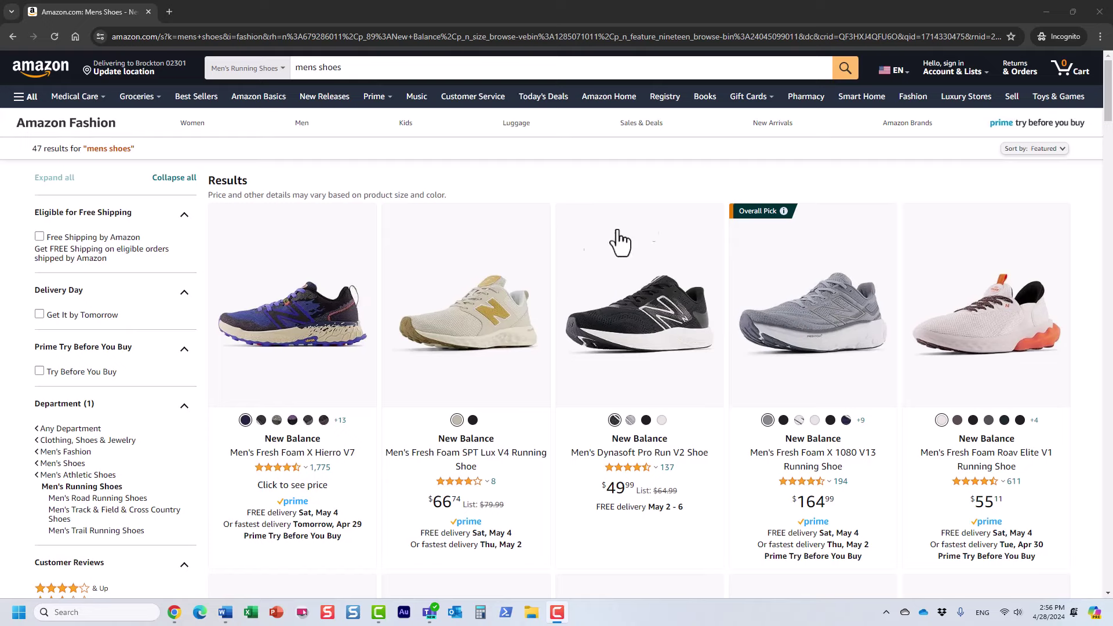
# Switch to the SharePoint Policies library and show its metadata filters.
pyautogui.hotkey('alt', 'Tab')
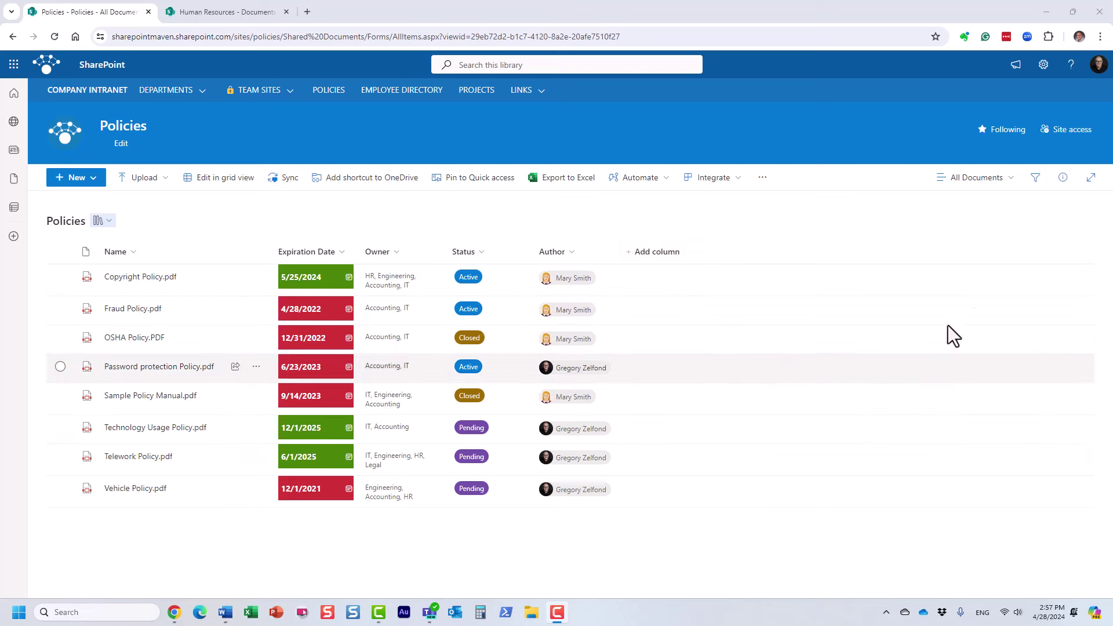
pyautogui.click(1036, 185)
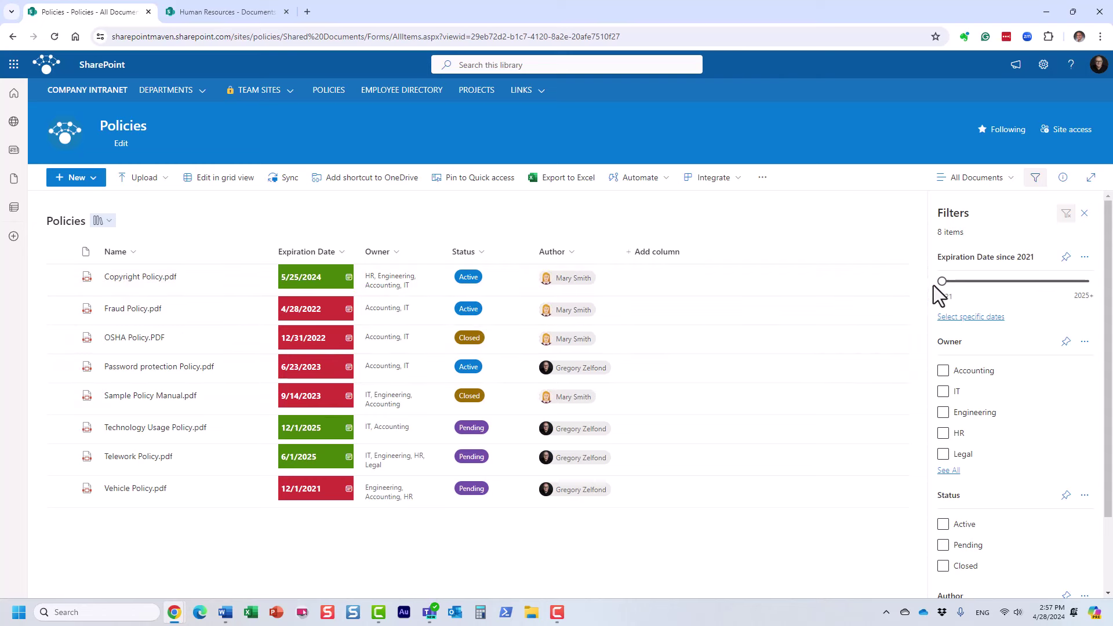
pyautogui.click(1032, 453)
pyautogui.click(1033, 458)
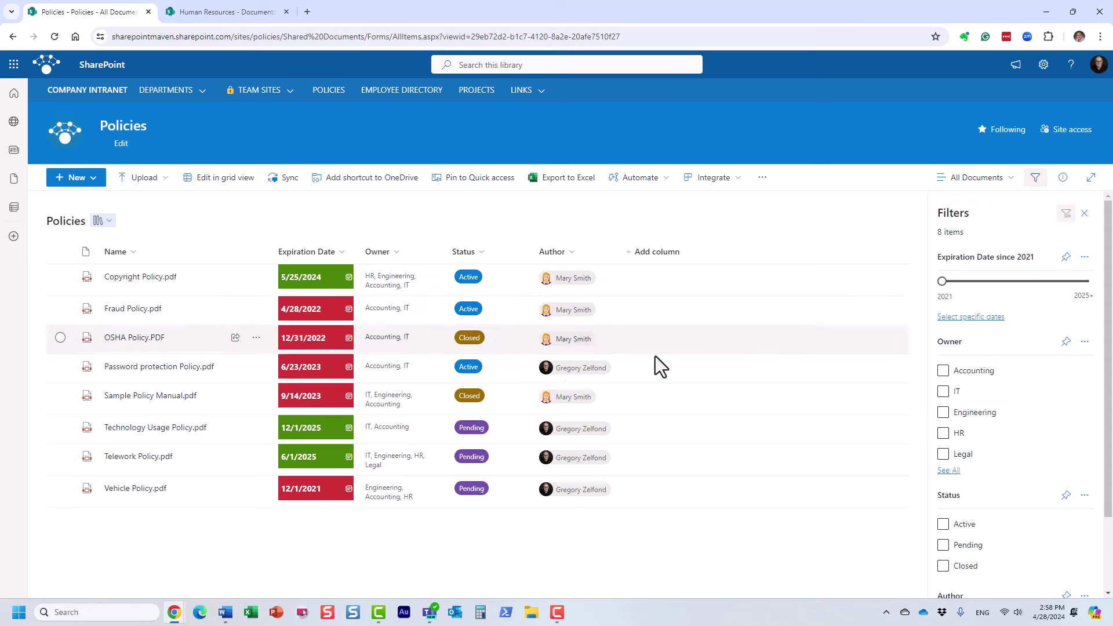
# Filter the Policies library to documents with owner HR and status Pending.
pyautogui.click(943, 434)
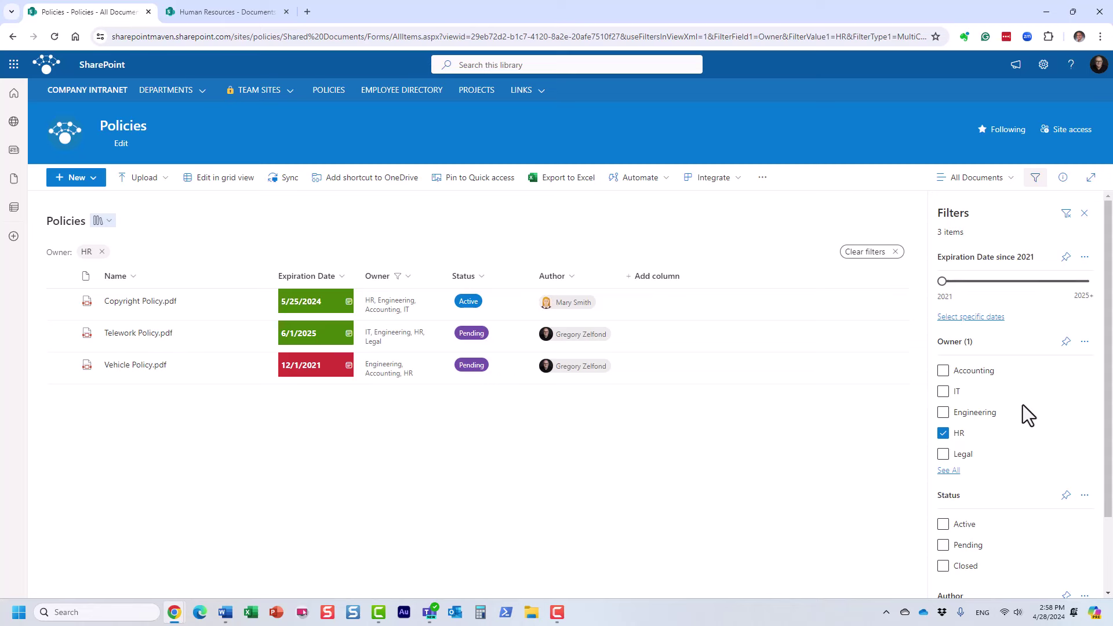
pyautogui.scroll(-1, 1006, 450)
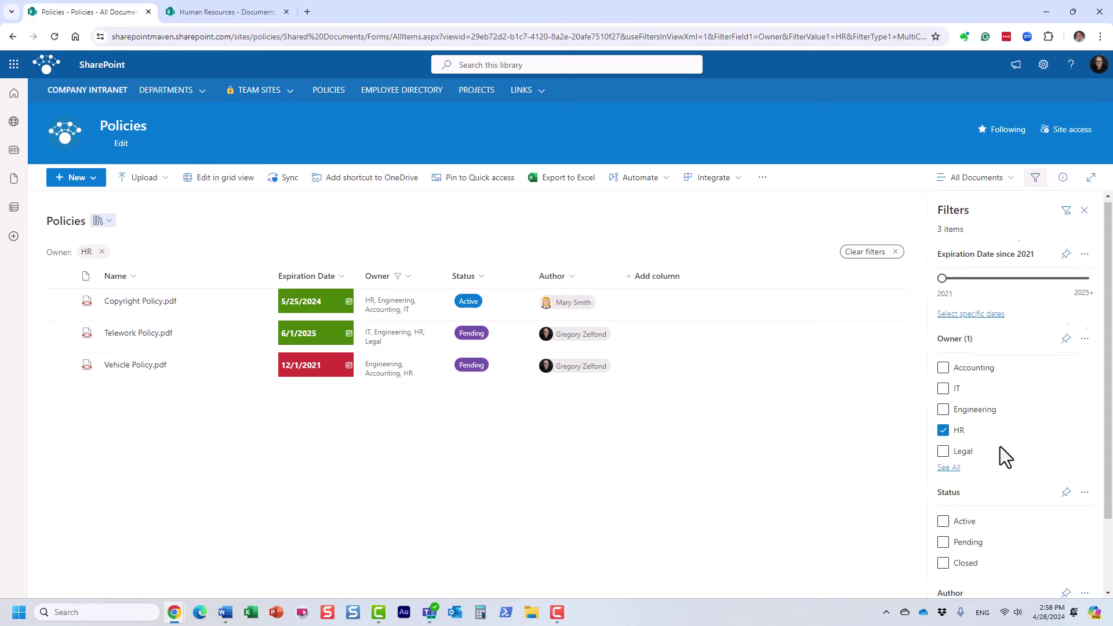
pyautogui.click(945, 488)
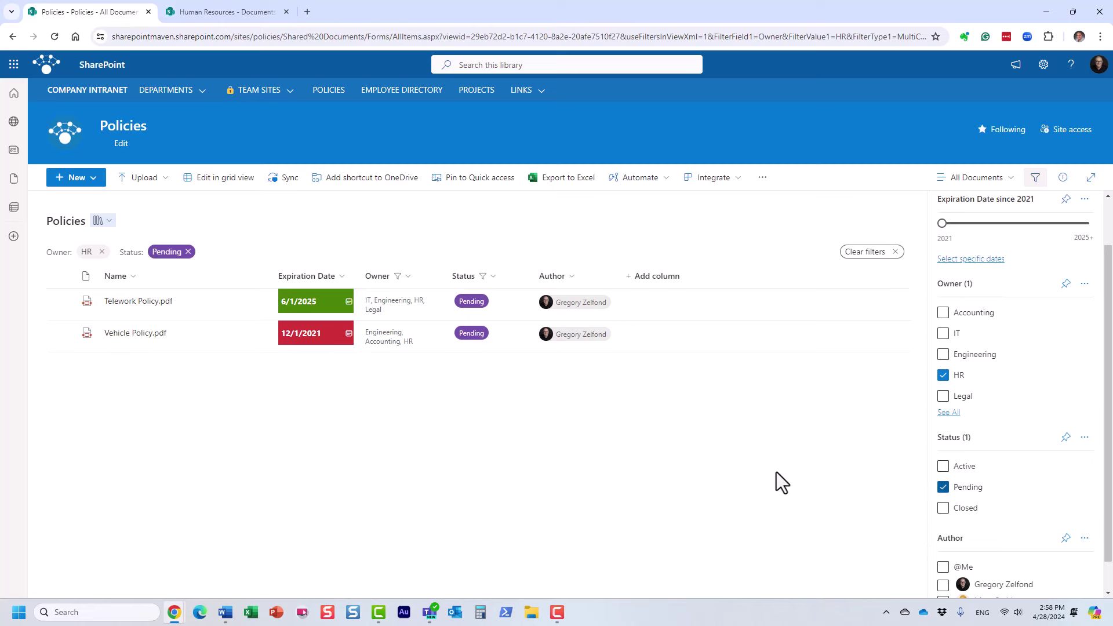
# Sort the filtered policies by expiration date from newer to older.
pyautogui.click(329, 280)
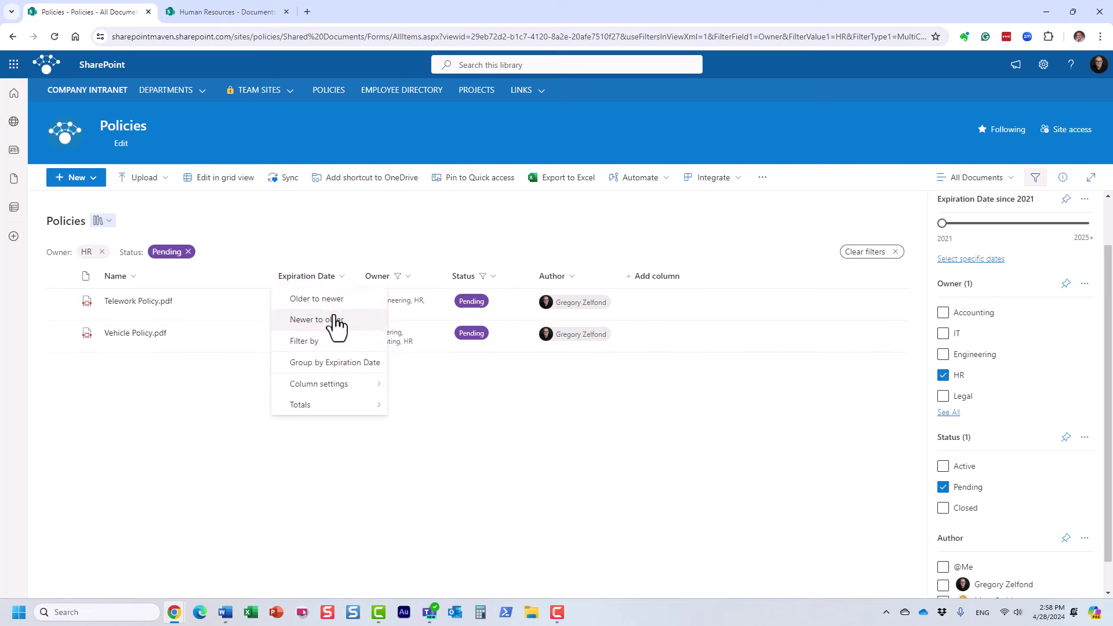
pyautogui.click(332, 319)
pyautogui.click(328, 276)
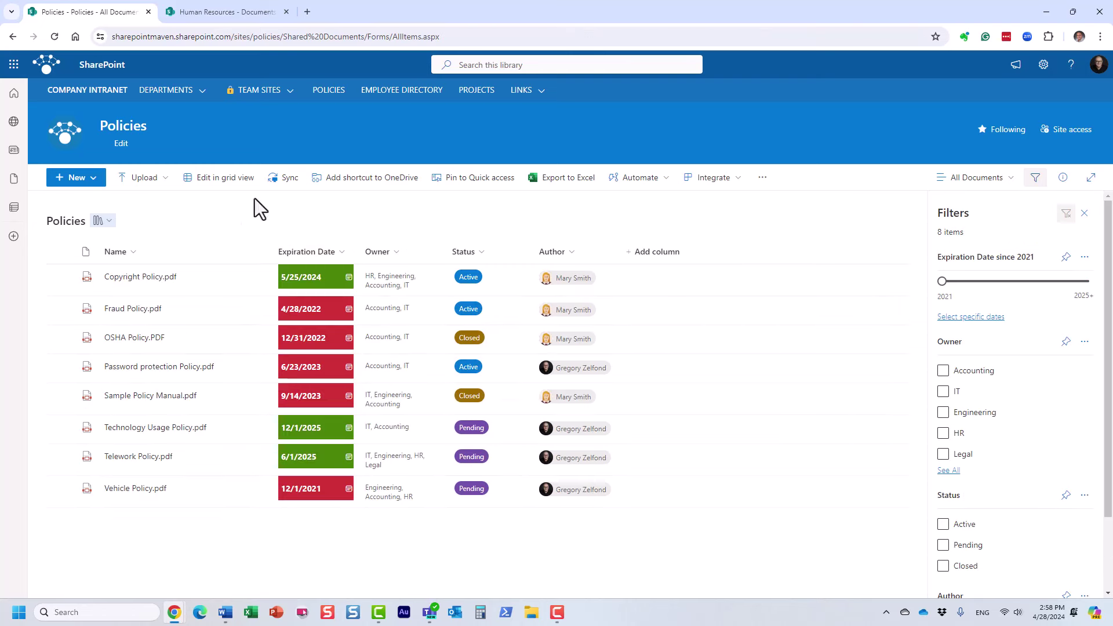
# Group the policy documents by Author.
pyautogui.click(573, 252)
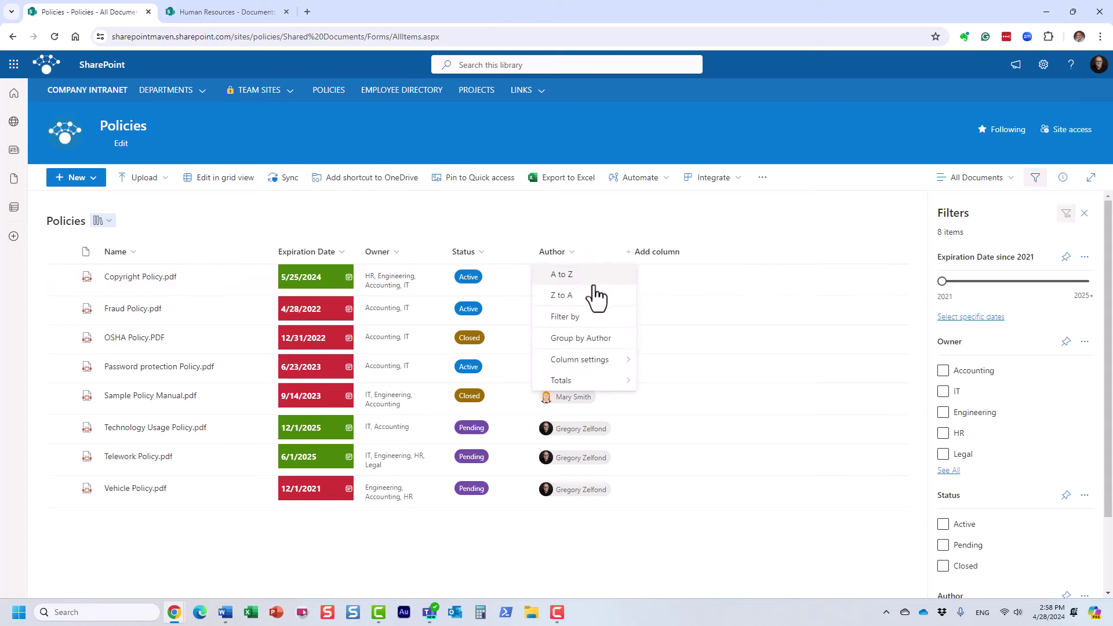
pyautogui.click(602, 339)
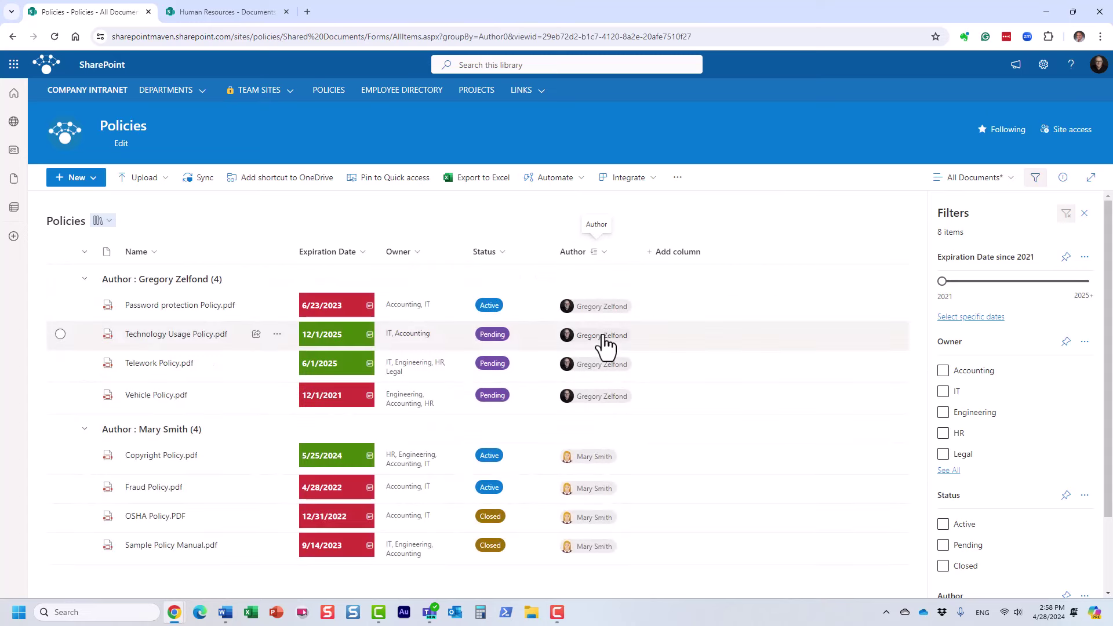
# Sort the grouped policies by expiration date from older to newer and filter them to status Active.
pyautogui.click(360, 252)
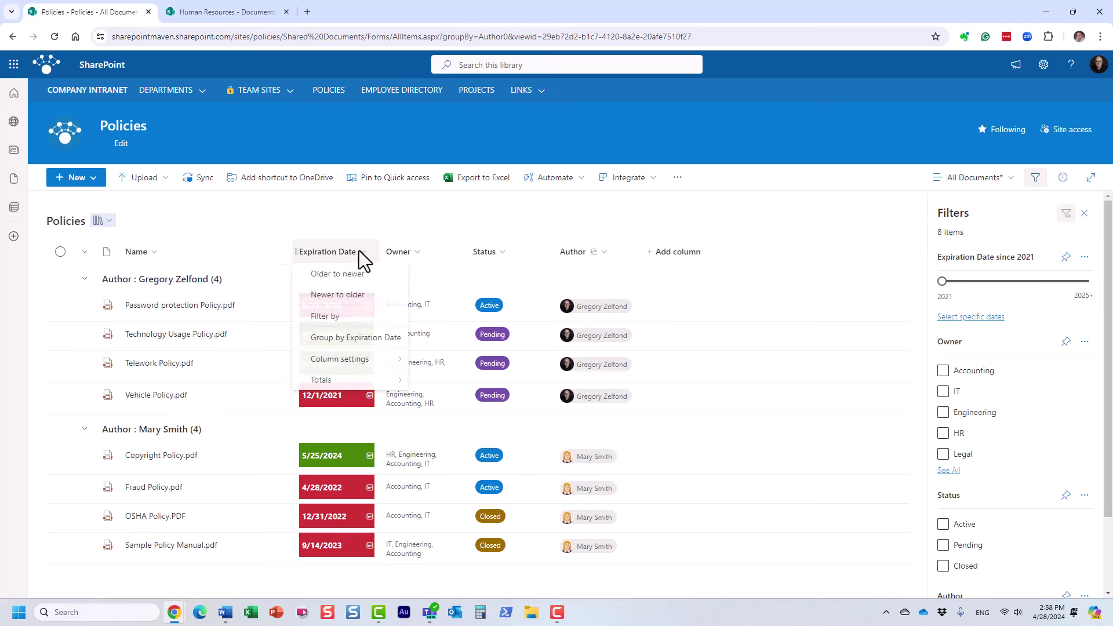
pyautogui.click(355, 280)
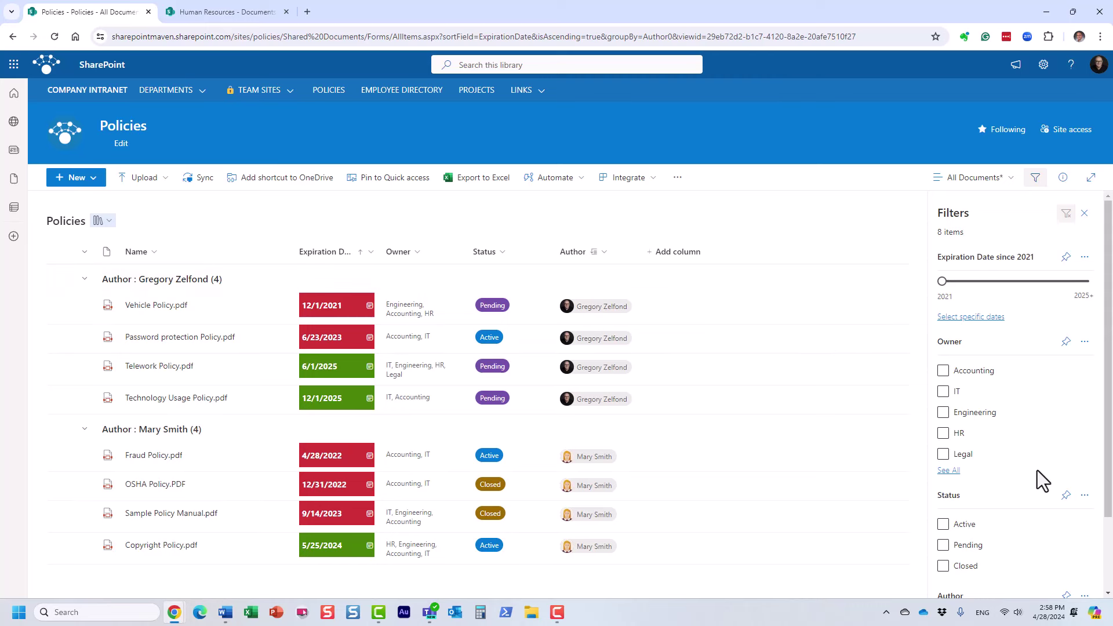
pyautogui.click(943, 525)
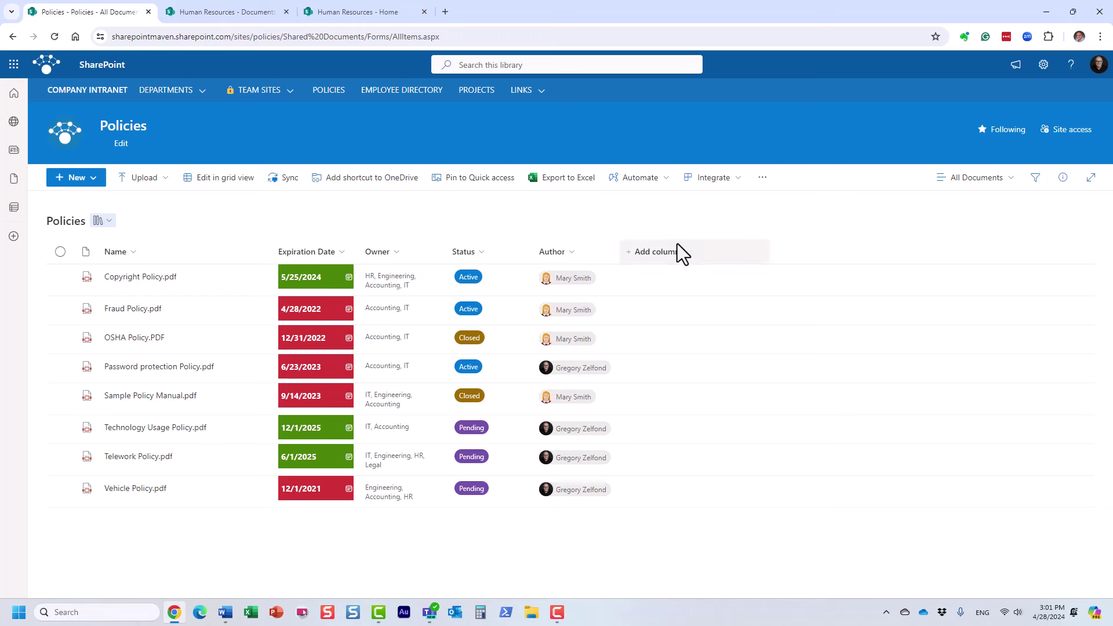
# Examine the column types offered for a new column in the Policies library, without creating one.
pyautogui.click(660, 253)
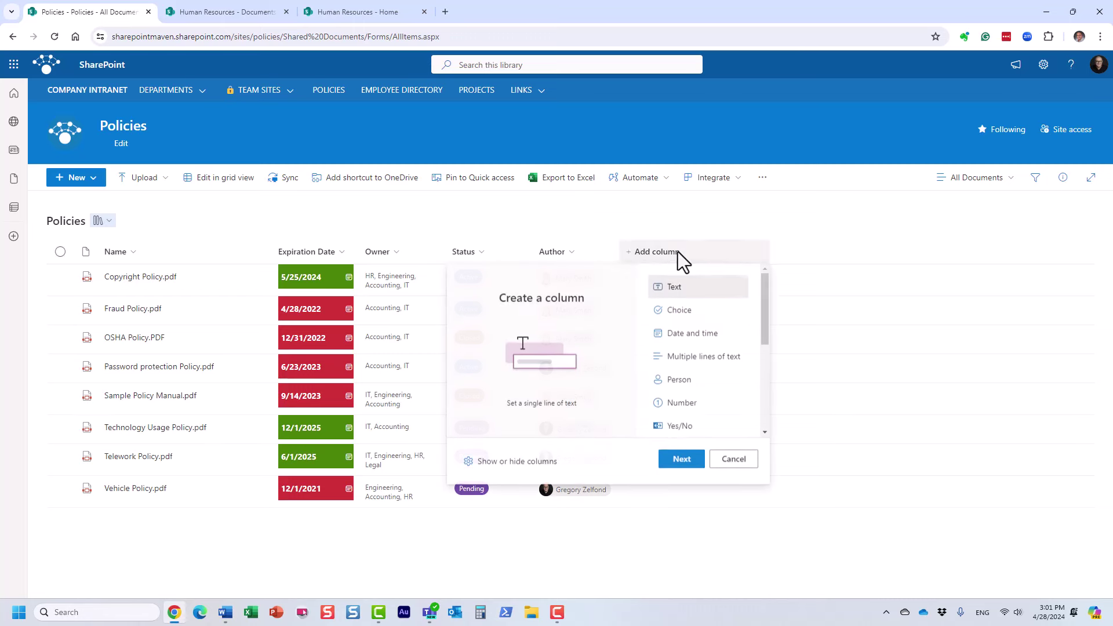
pyautogui.click(726, 220)
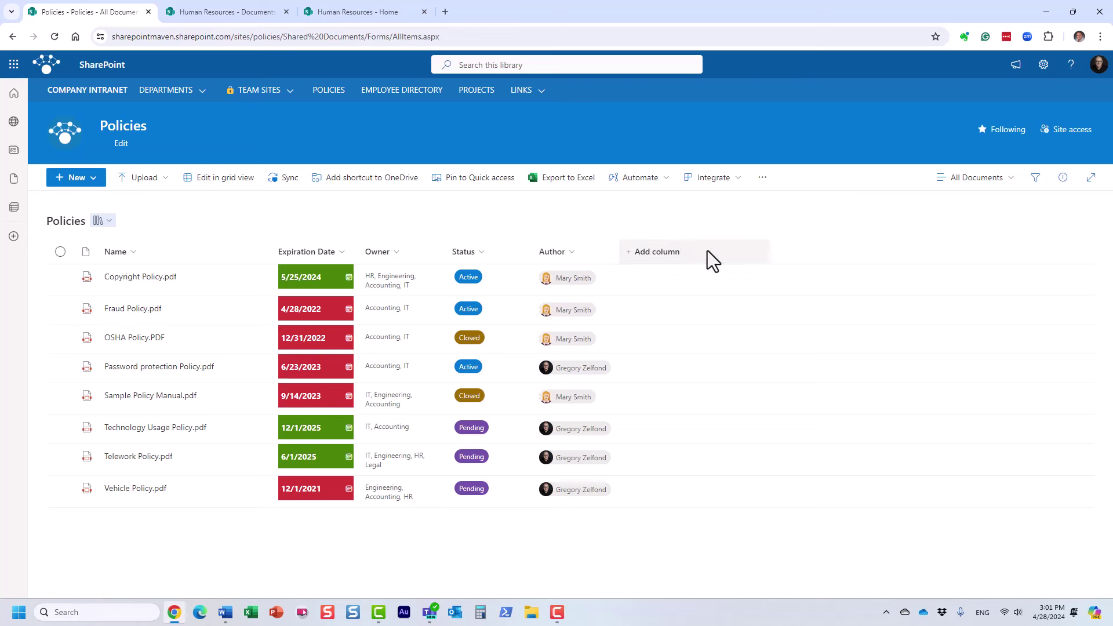
pyautogui.click(681, 252)
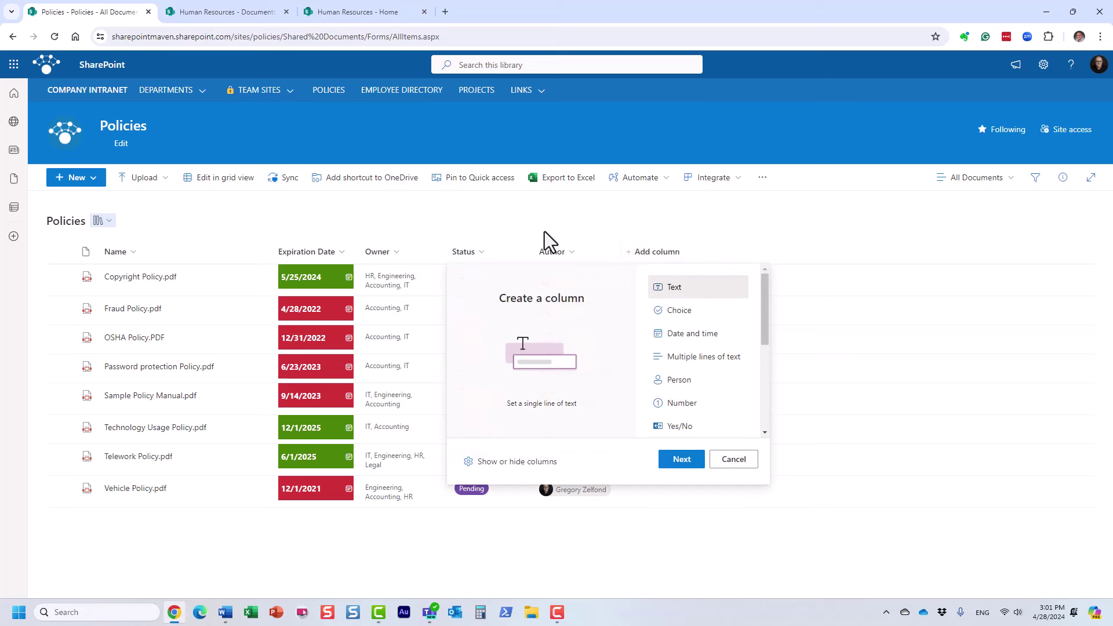
pyautogui.click(630, 224)
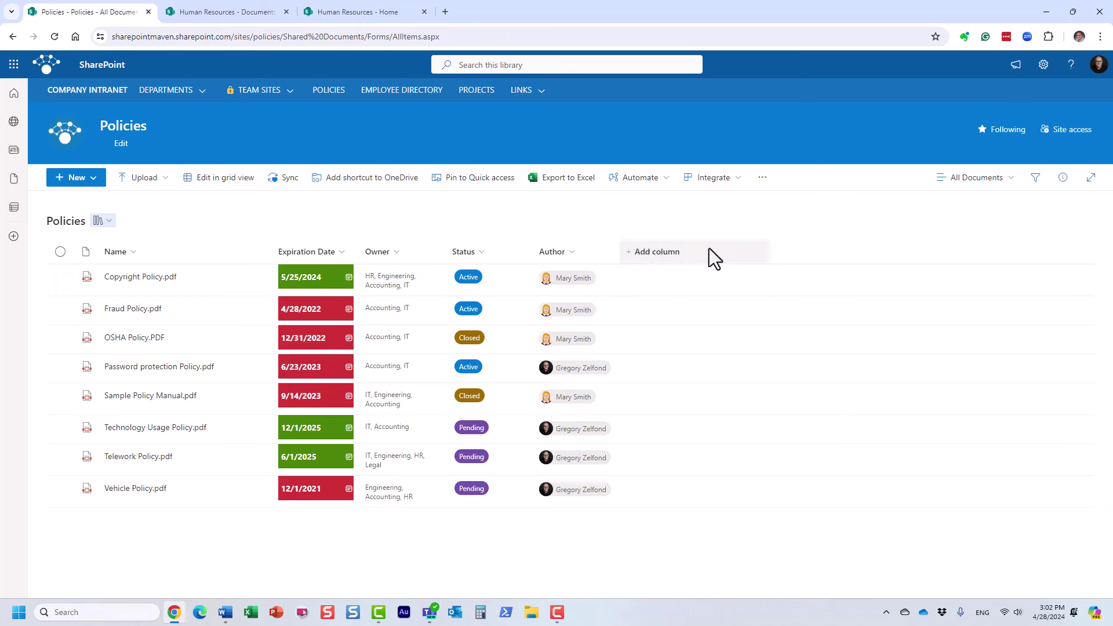
pyautogui.click(656, 255)
pyautogui.click(737, 227)
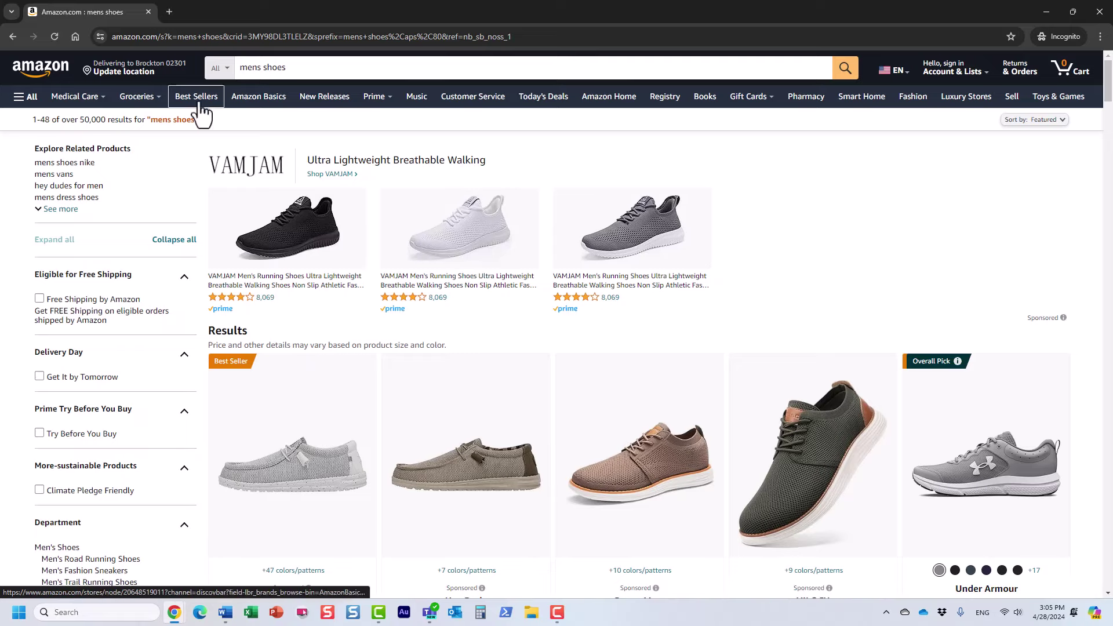
# Switch to the Amazon results for mens shoes and examine the available filter categories, from shipping and brands to shoe size and seasons.
pyautogui.scroll(-6, 172, 327)
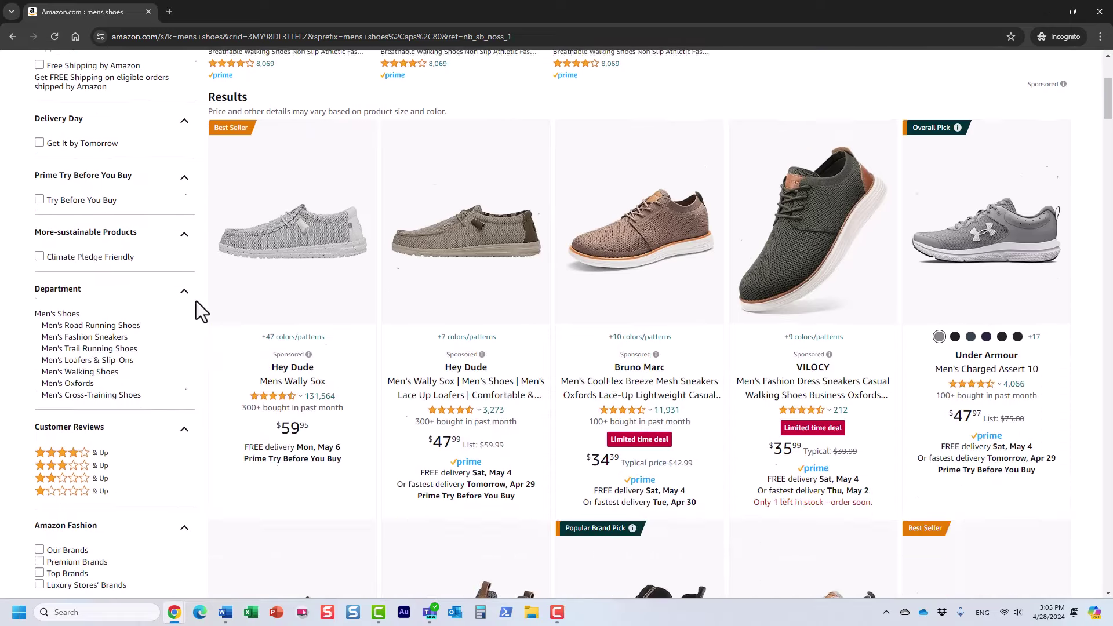
pyautogui.scroll(-5, 173, 327)
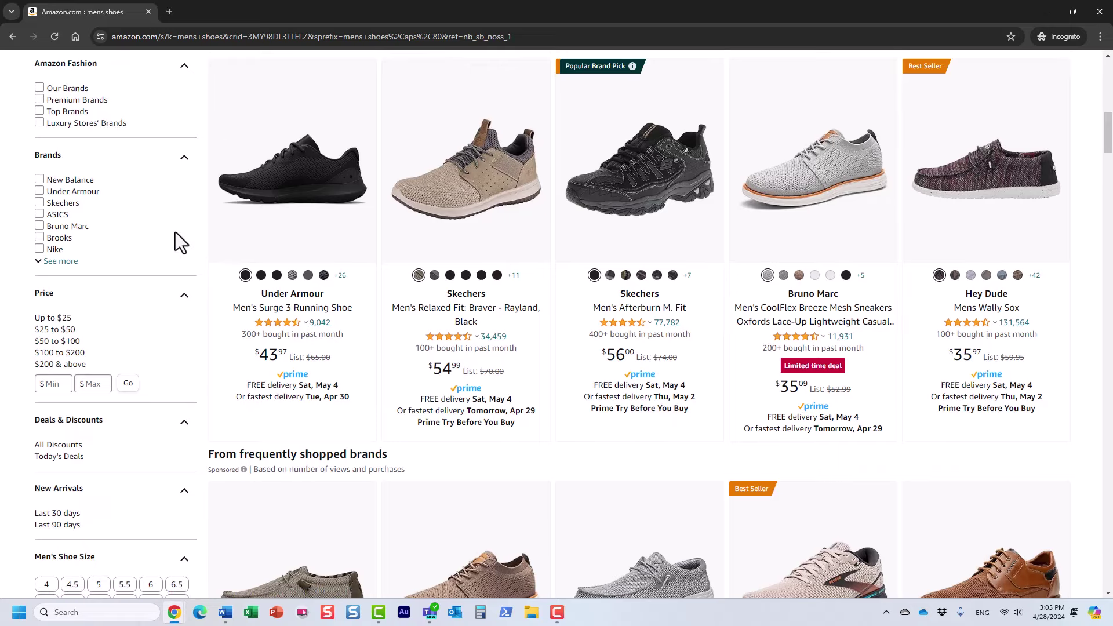
pyautogui.scroll(-3, 175, 241)
pyautogui.scroll(-4, 180, 249)
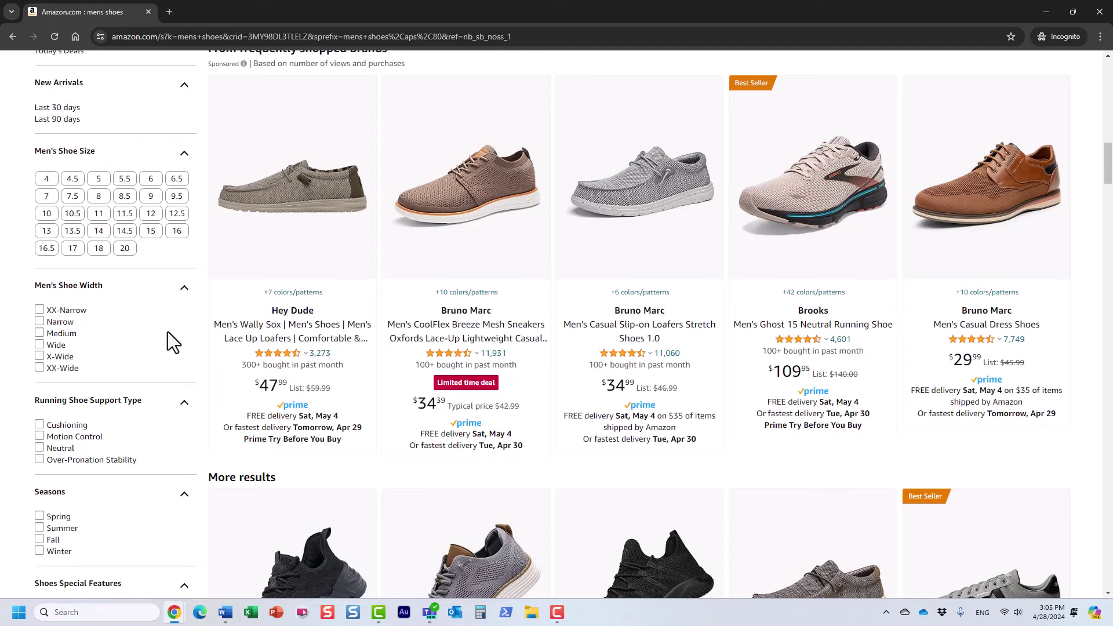
pyautogui.scroll(-1, 168, 331)
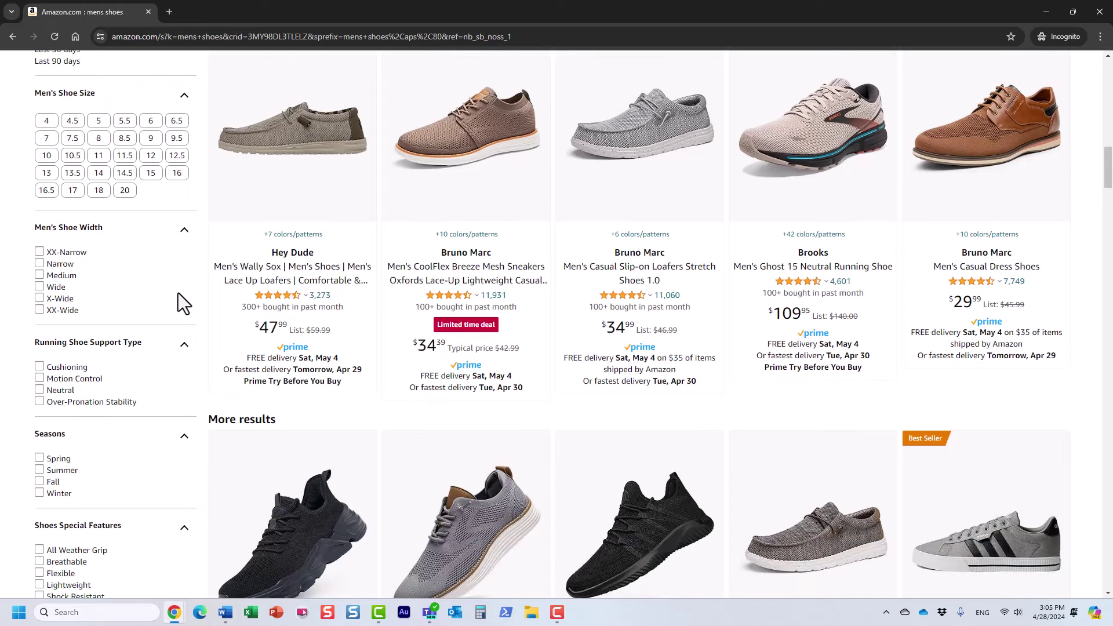
pyautogui.scroll(9, 179, 294)
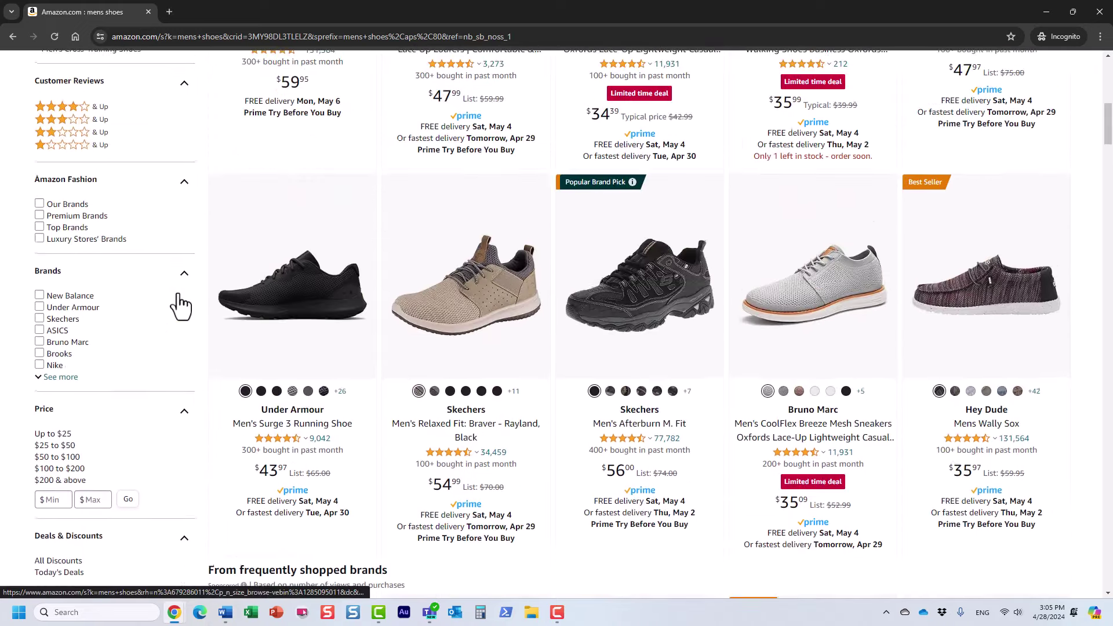
pyautogui.scroll(10, 180, 305)
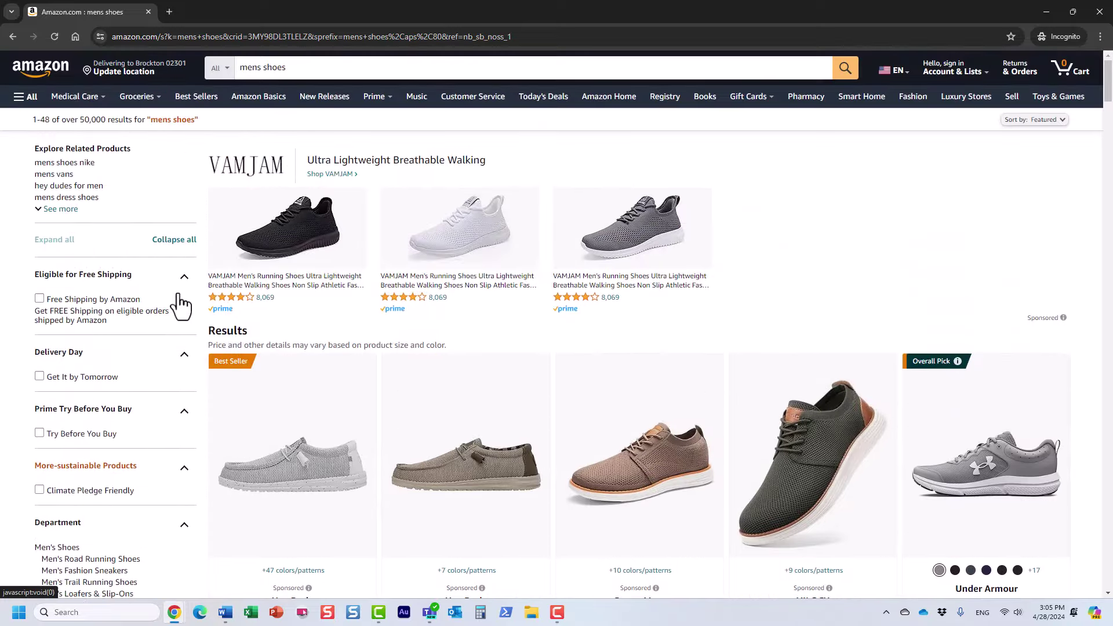
pyautogui.scroll(-10, 181, 306)
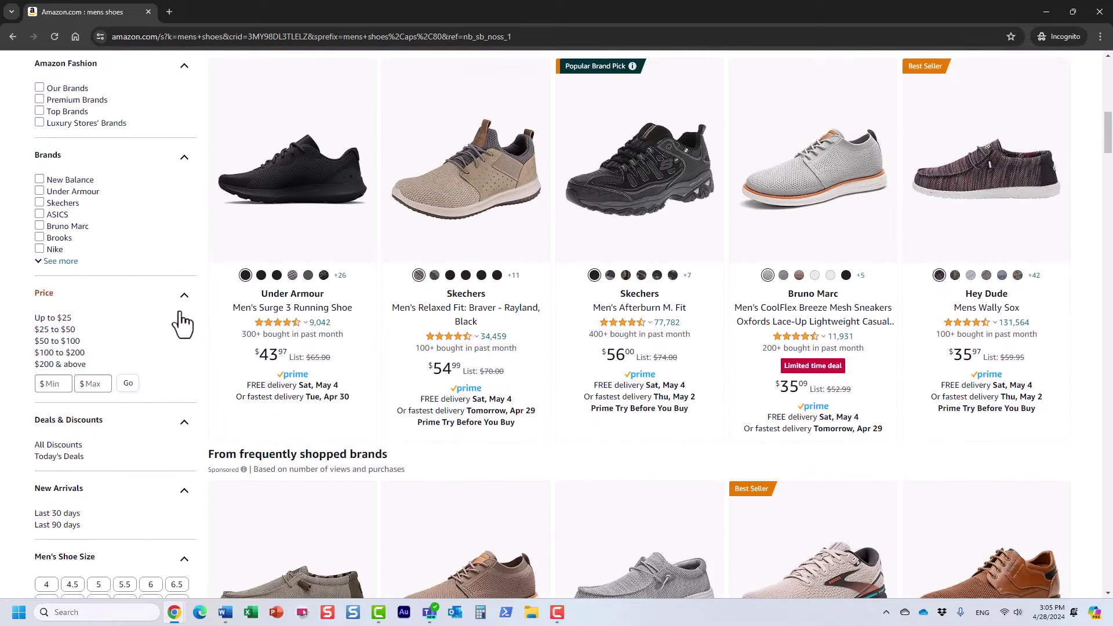
pyautogui.scroll(-4, 157, 320)
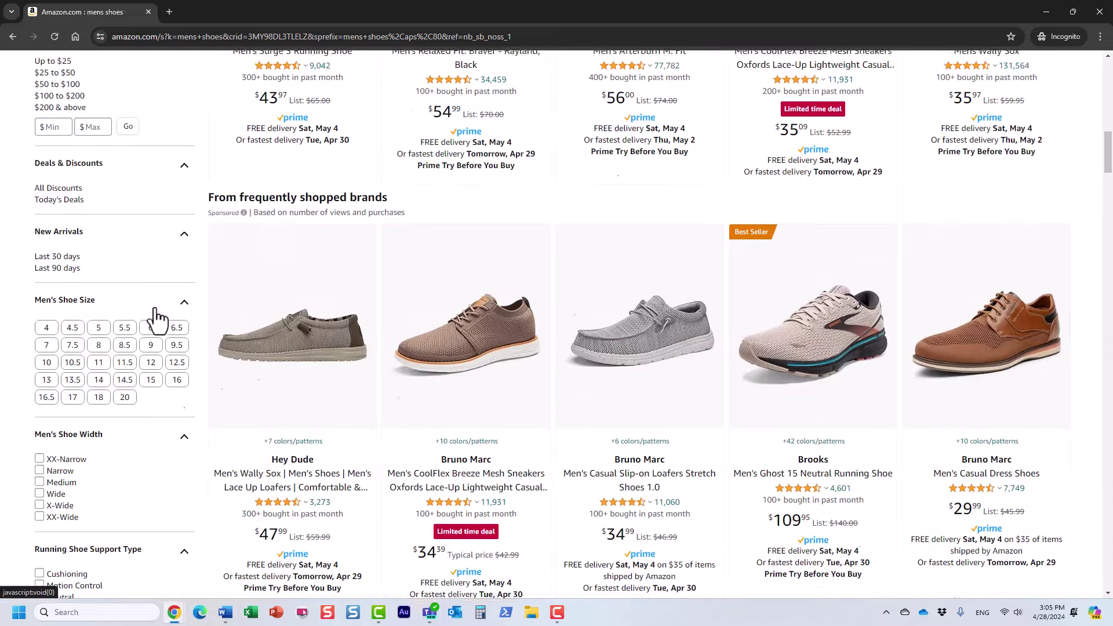
pyautogui.scroll(-4, 149, 364)
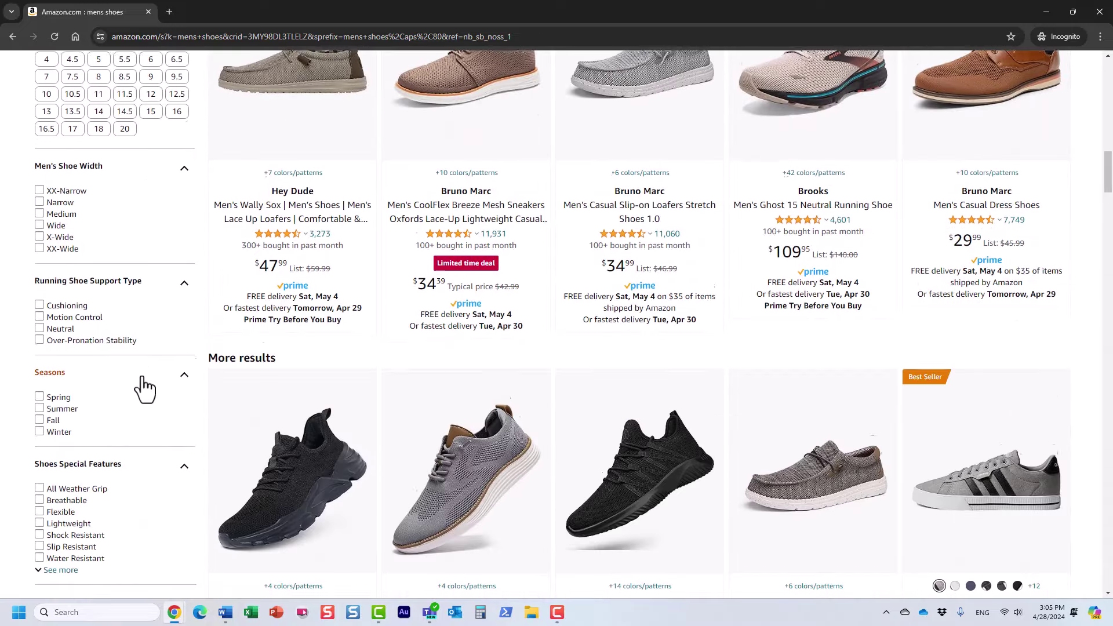
pyautogui.scroll(-4, 144, 388)
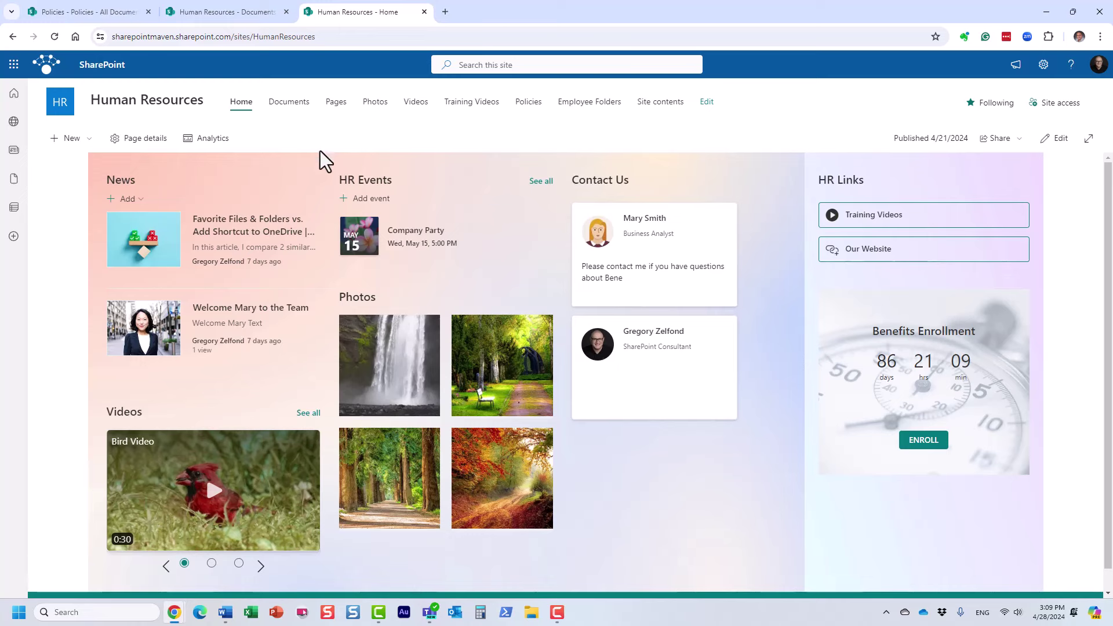
# Create a blank document library named SOPs on the Human Resources site, shown in the site navigation.
pyautogui.click(72, 139)
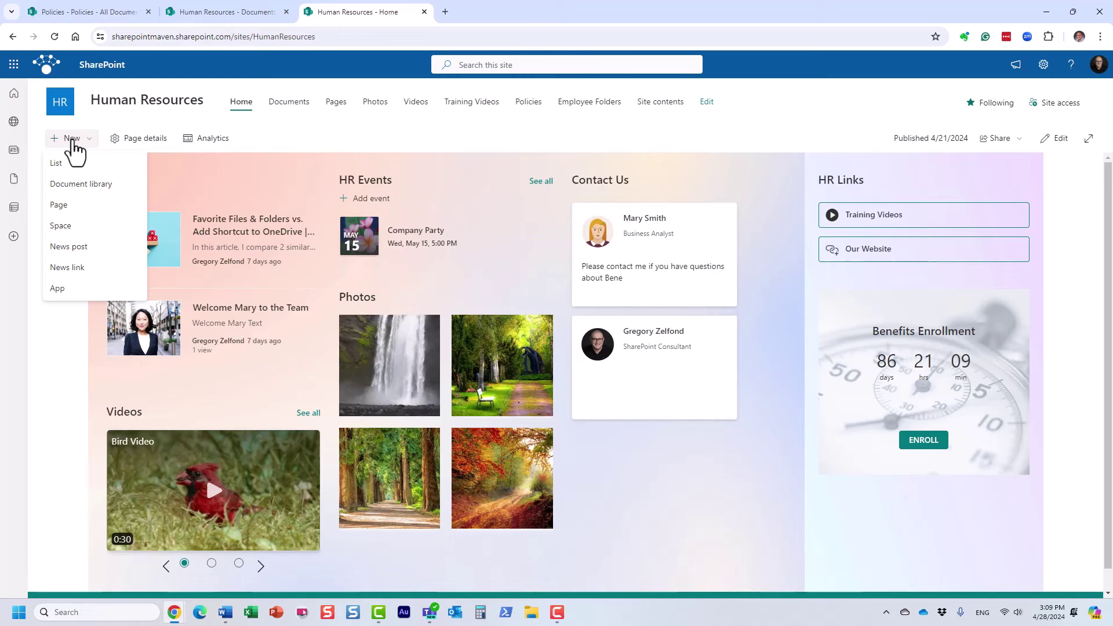
pyautogui.click(98, 187)
pyautogui.click(272, 186)
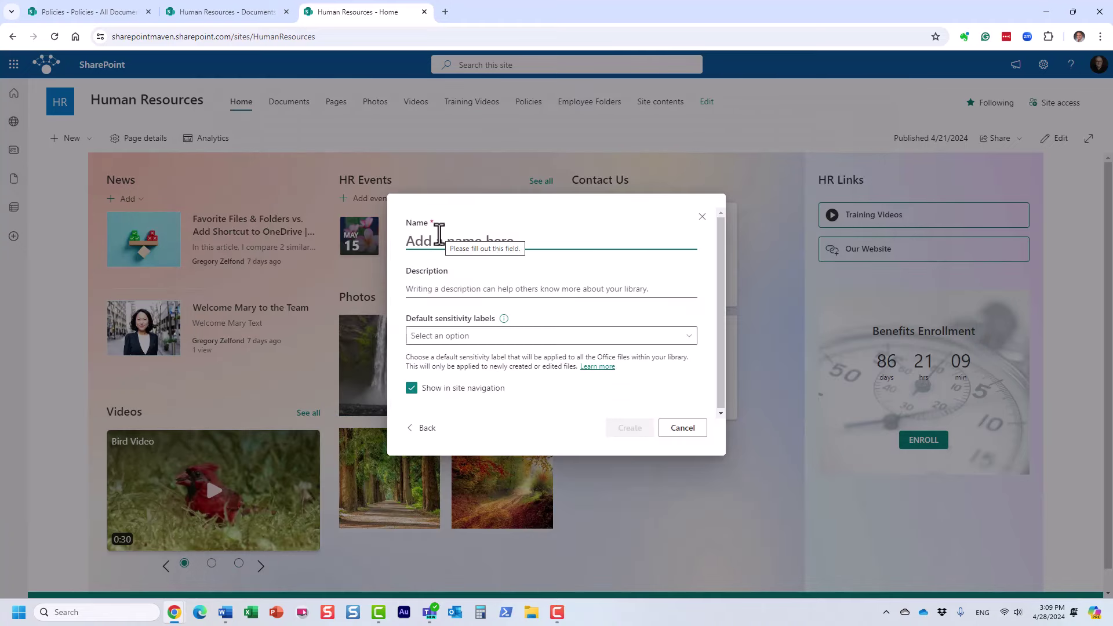
pyautogui.write('SOPs')
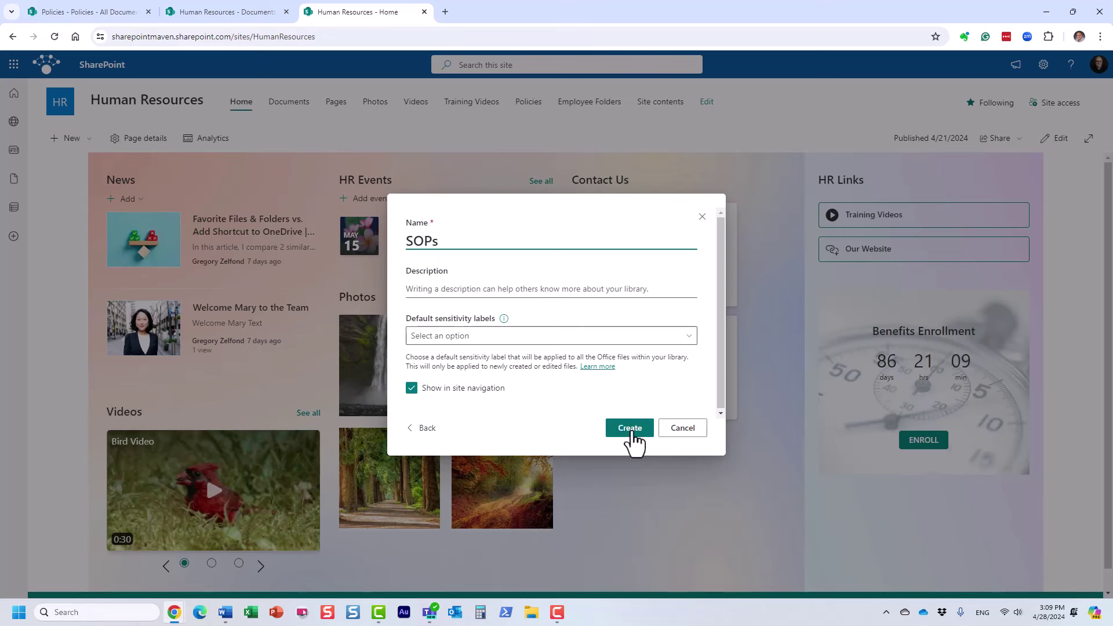
pyautogui.click(630, 429)
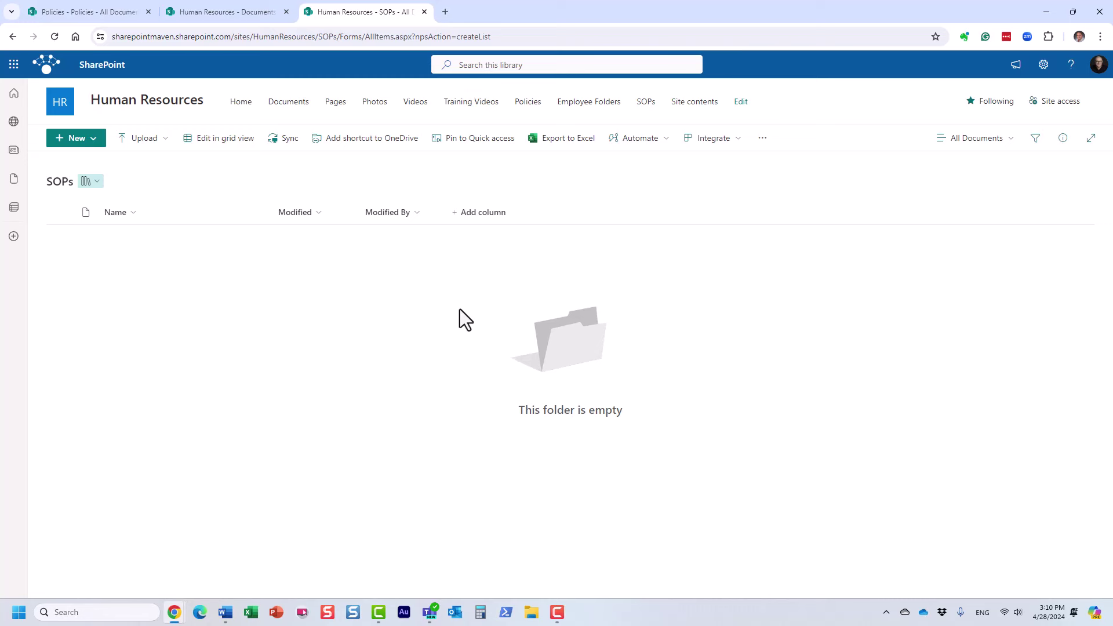
pyautogui.press('F10')
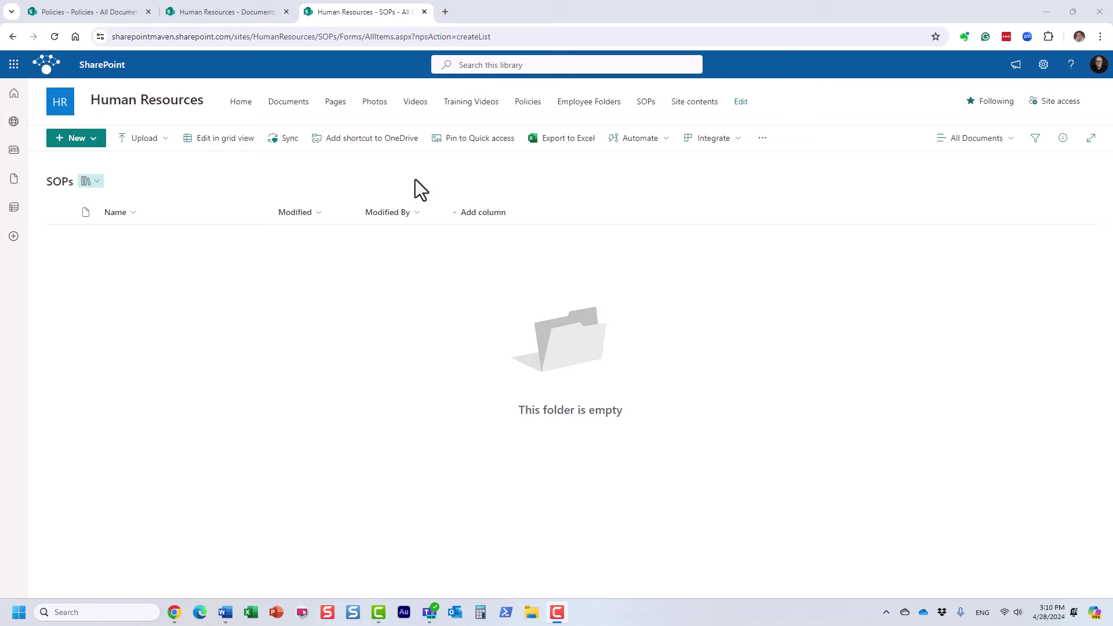
pyautogui.click(485, 212)
pyautogui.click(562, 182)
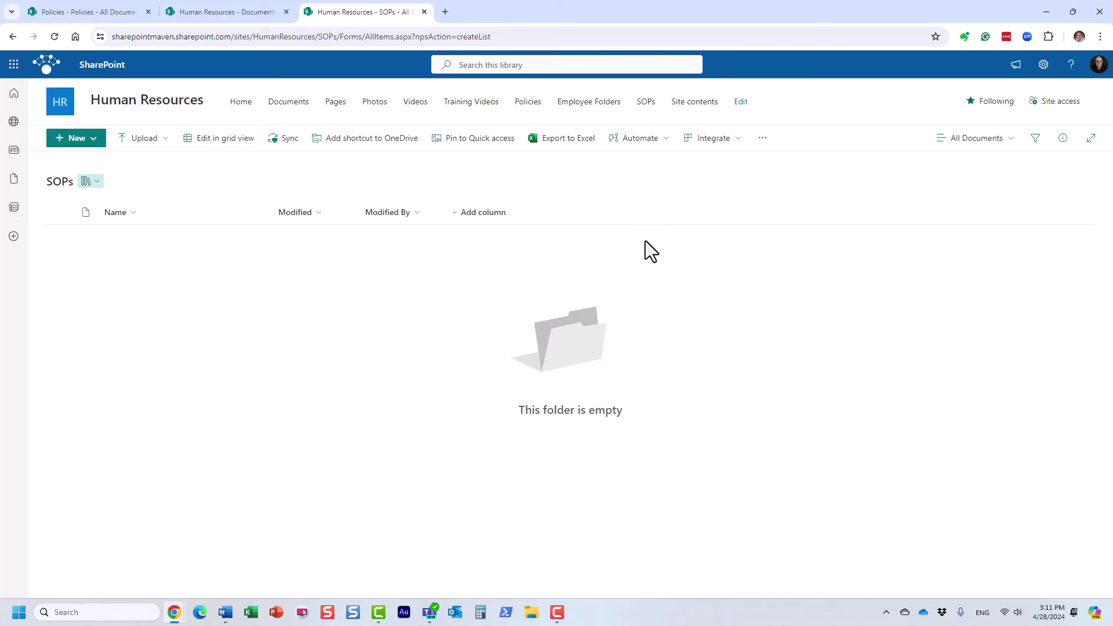
# Start a new Choice column named Owner in the SOPs library.
pyautogui.click(492, 213)
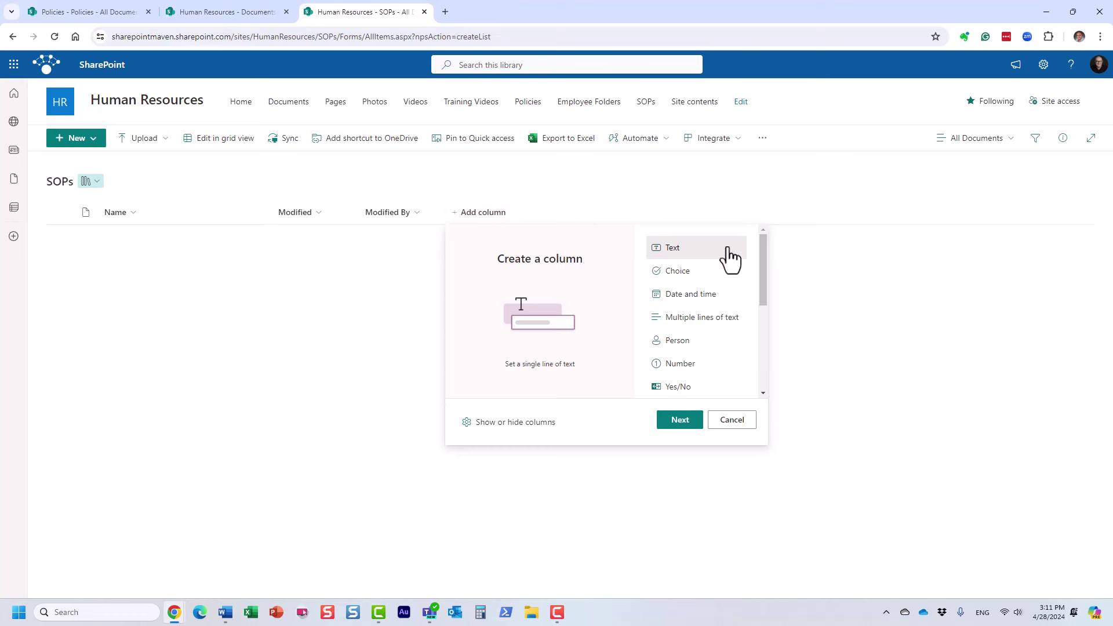
pyautogui.click(702, 271)
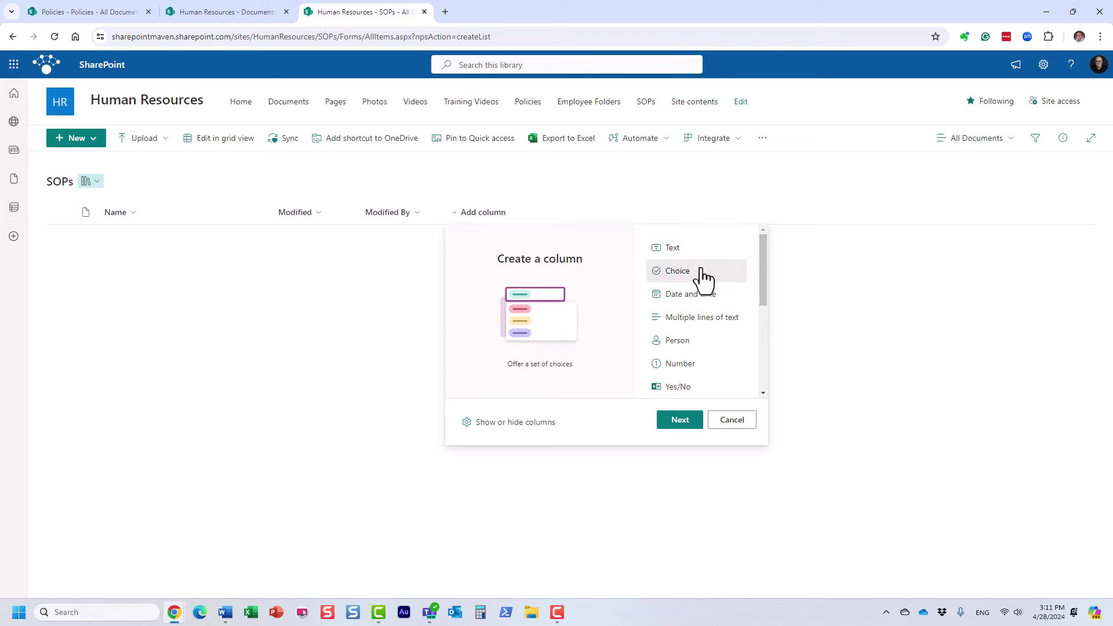
pyautogui.click(679, 421)
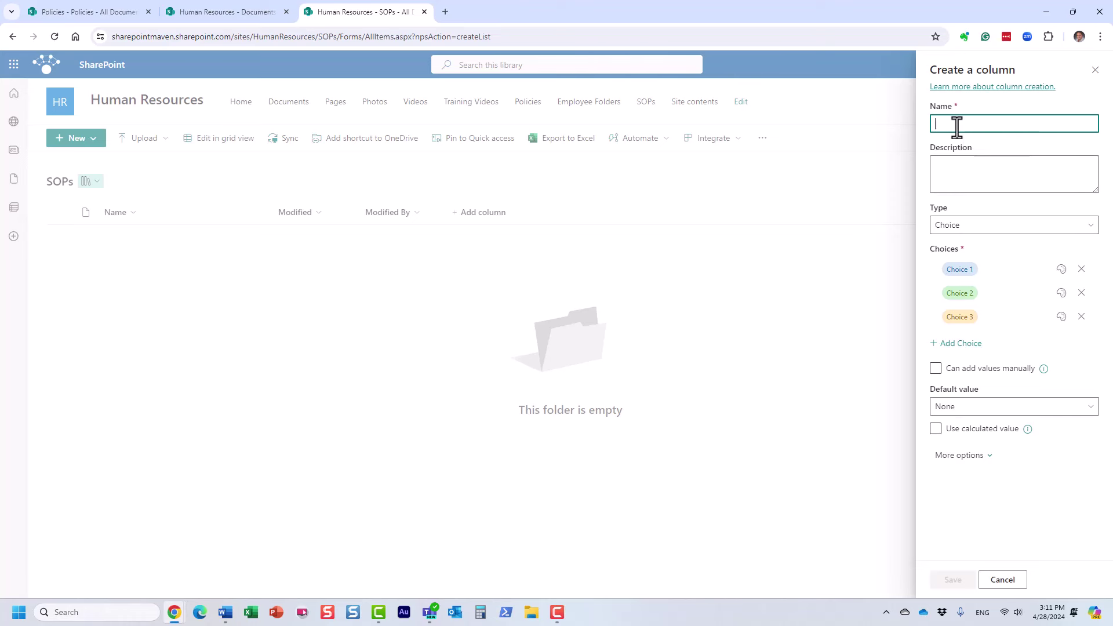
pyautogui.write('Ow')
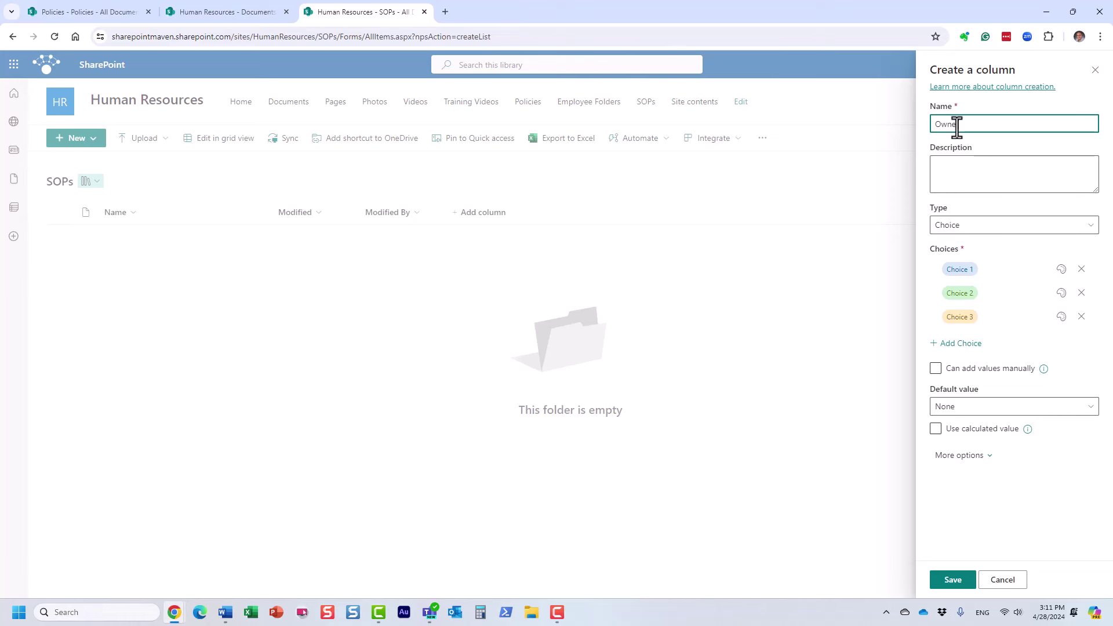
pyautogui.write('ner')
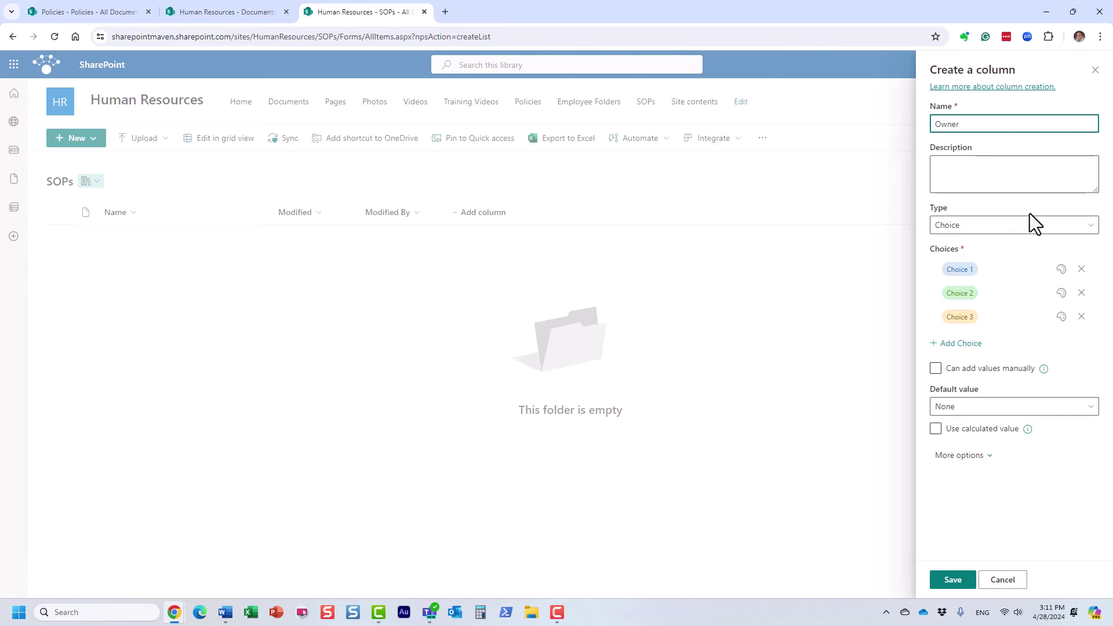
# Define the Owner column's choices as HR, IT, Legal and Marketing.
pyautogui.click(994, 269)
pyautogui.doubleClick(973, 269)
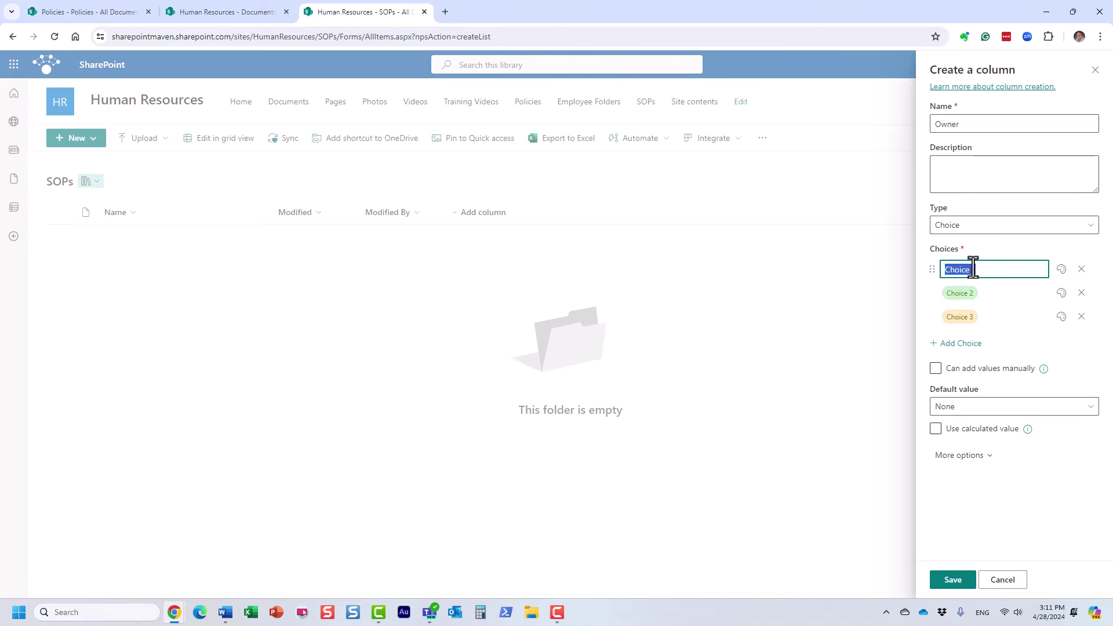
pyautogui.write('HR')
pyautogui.click(956, 291)
pyautogui.press('BackSpace')
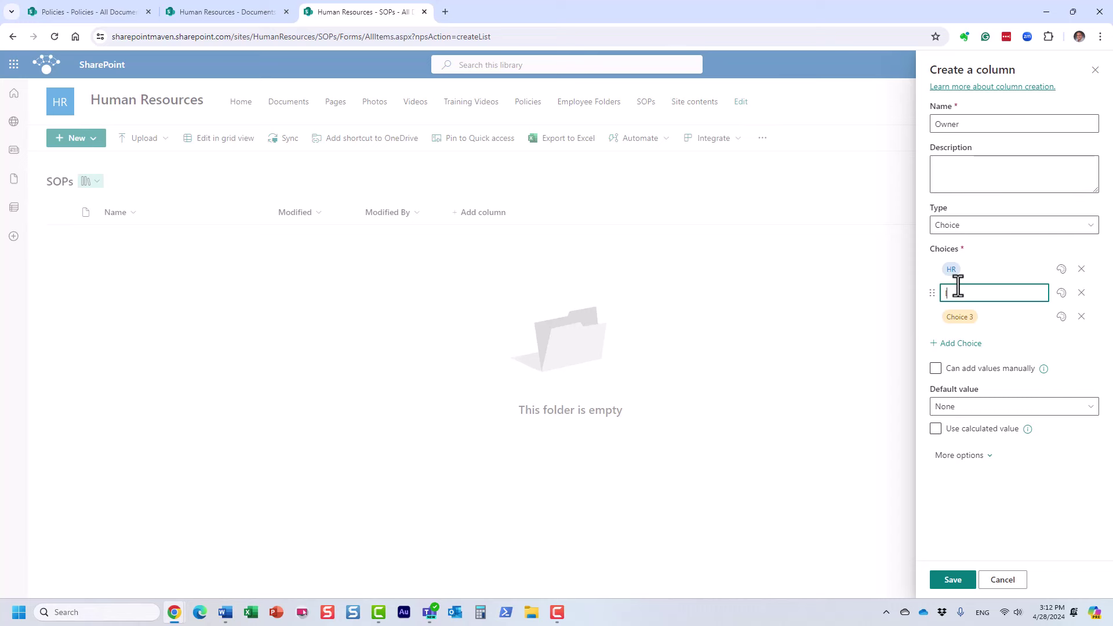
pyautogui.write('IT')
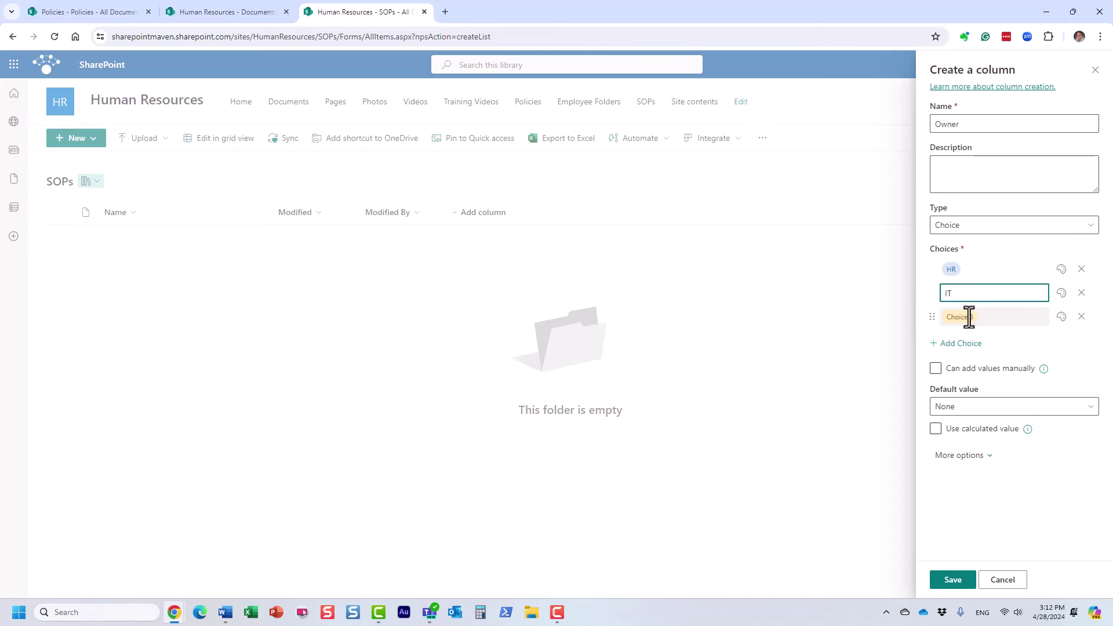
pyautogui.click(969, 317)
pyautogui.write('Legal')
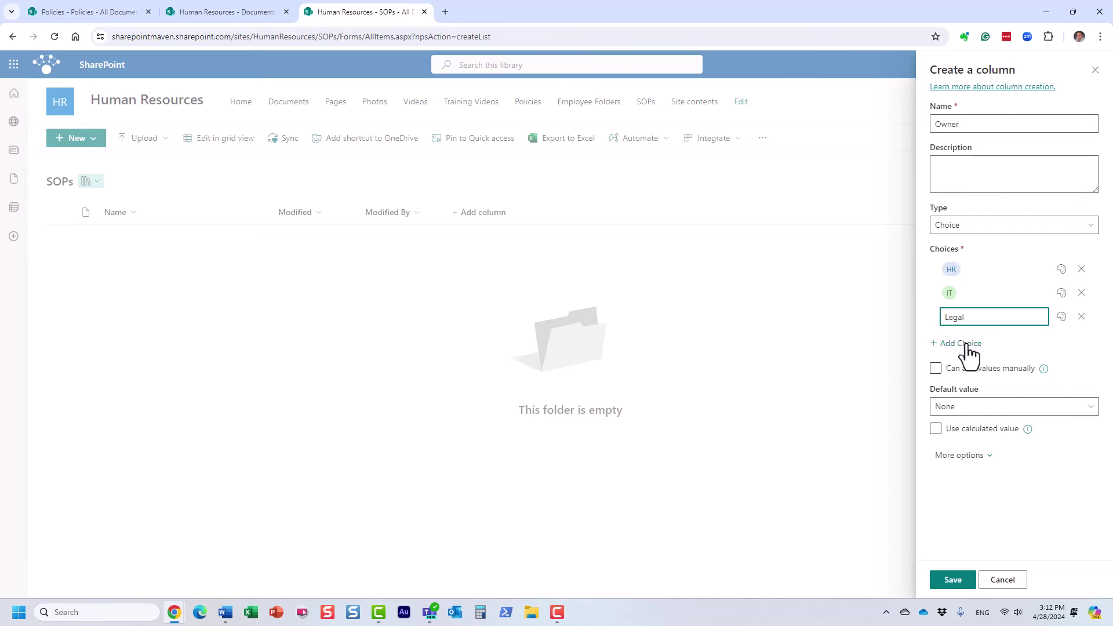
pyautogui.click(963, 344)
pyautogui.click(967, 340)
pyautogui.write('M')
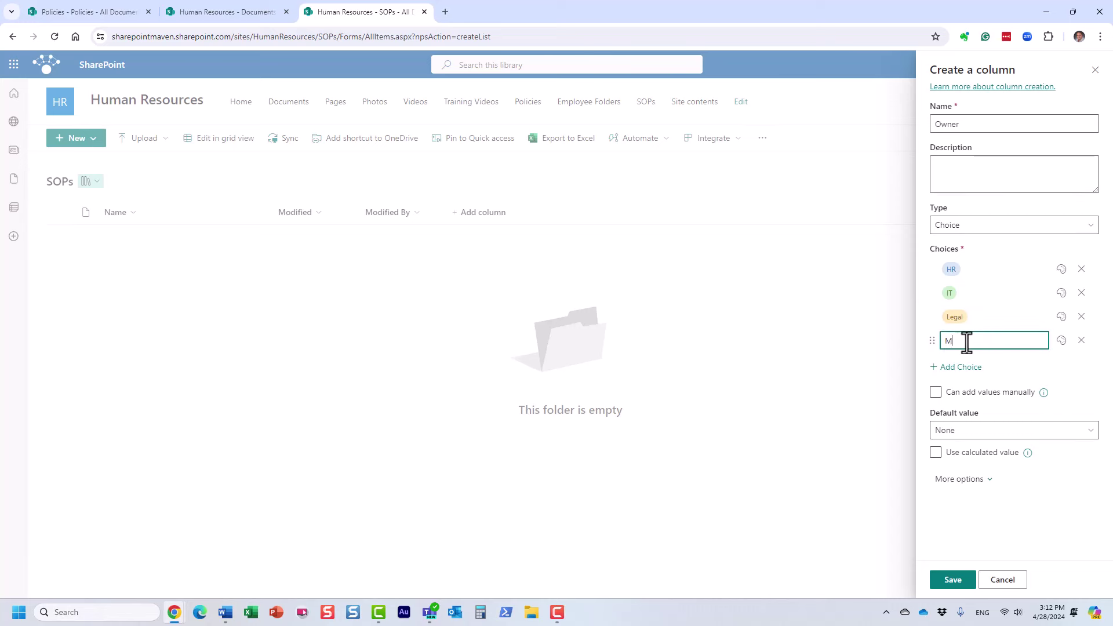
pyautogui.write('arketing')
pyautogui.click(1095, 371)
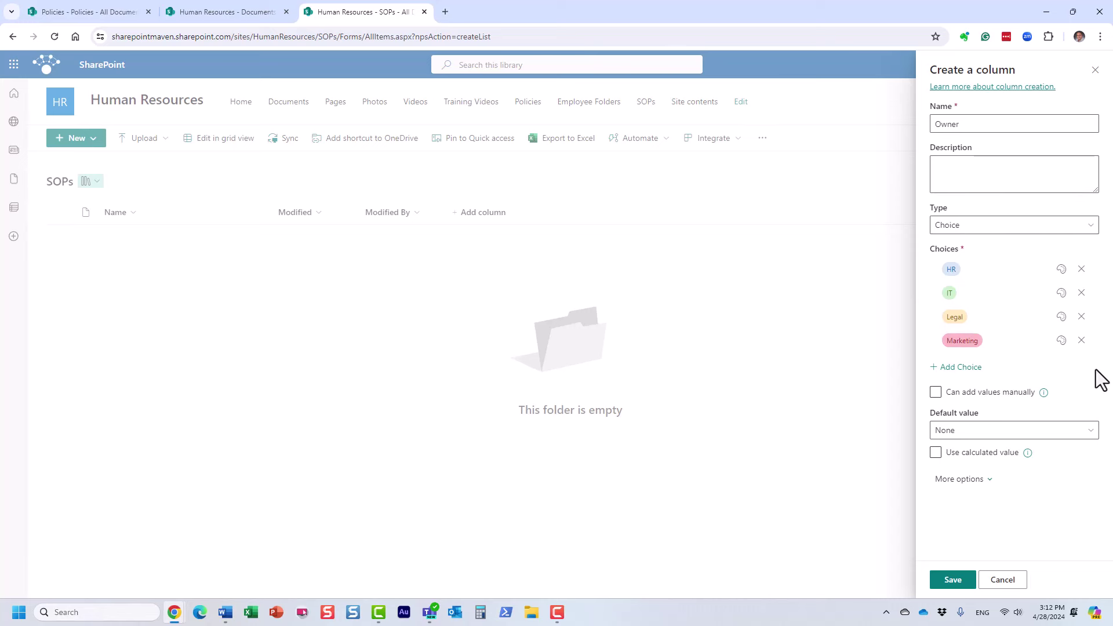
# Colour the Owner choices: HR with red fill, IT with green fill and Legal with dark blue fill.
pyautogui.click(1060, 269)
pyautogui.click(972, 336)
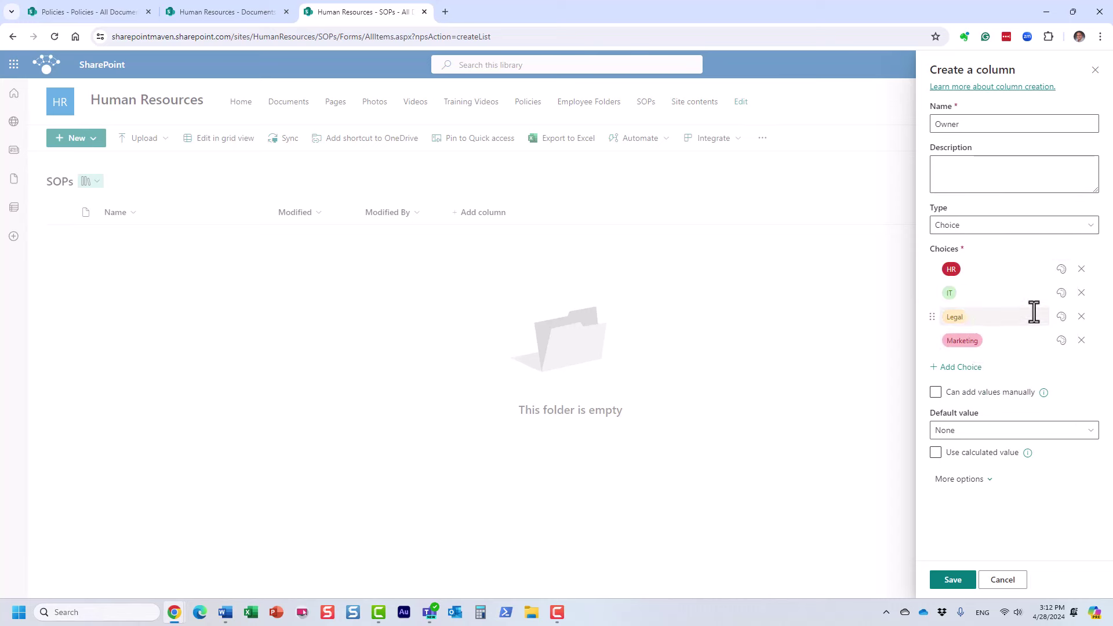
pyautogui.click(1061, 292)
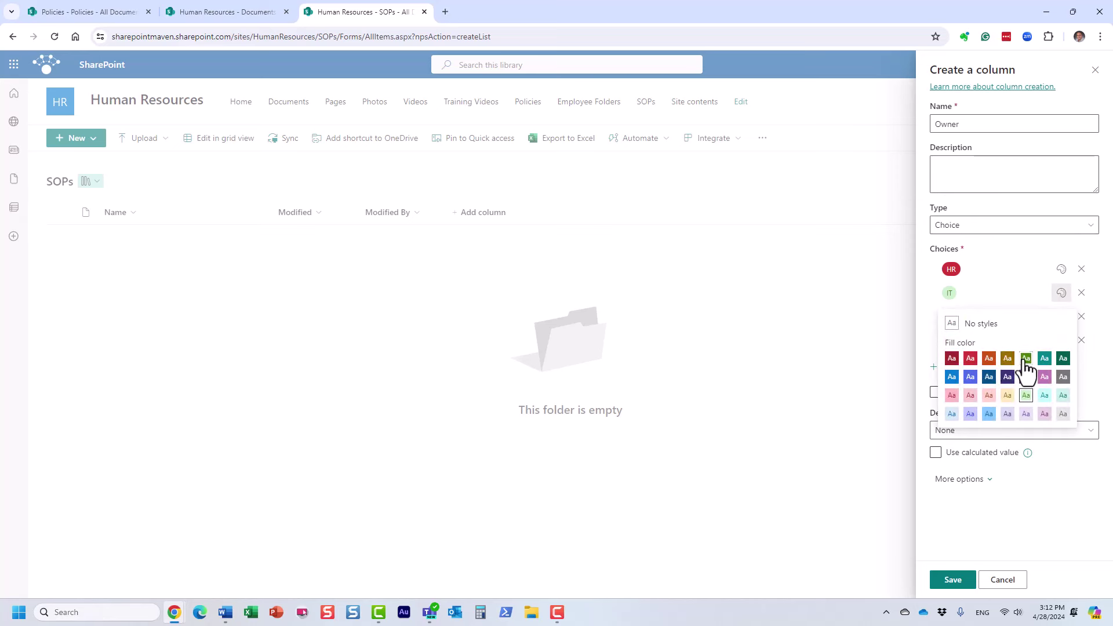
pyautogui.click(1026, 358)
pyautogui.click(1061, 317)
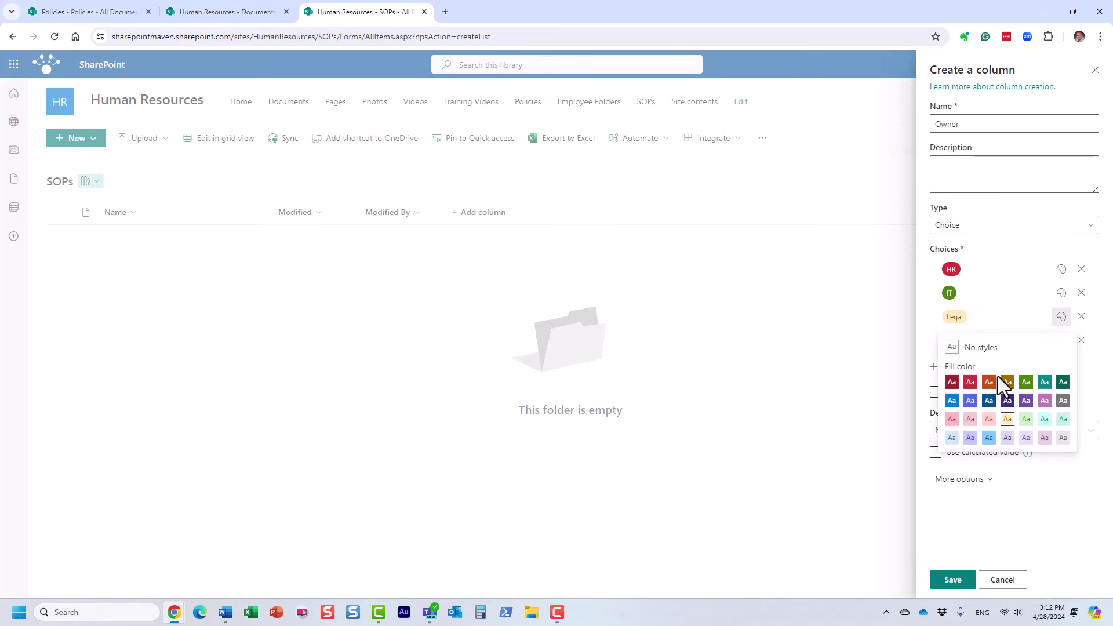
pyautogui.click(1025, 382)
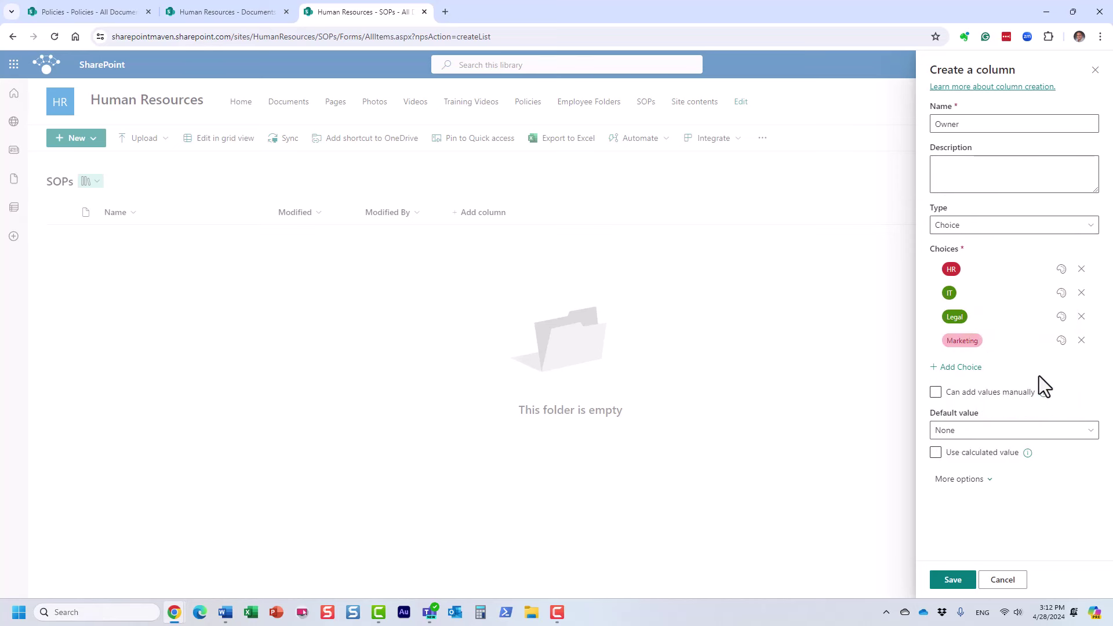
pyautogui.click(1061, 317)
pyautogui.click(988, 400)
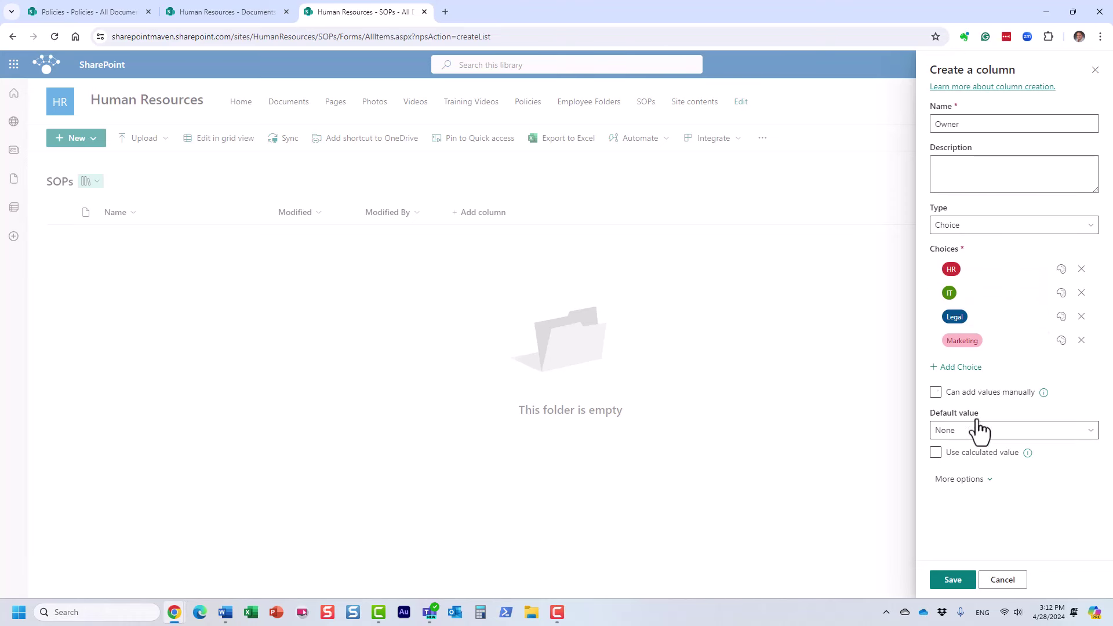
# Allow multiple selections for the Owner column and save it to the SOPs library.
pyautogui.click(984, 482)
pyautogui.scroll(-2, 1017, 479)
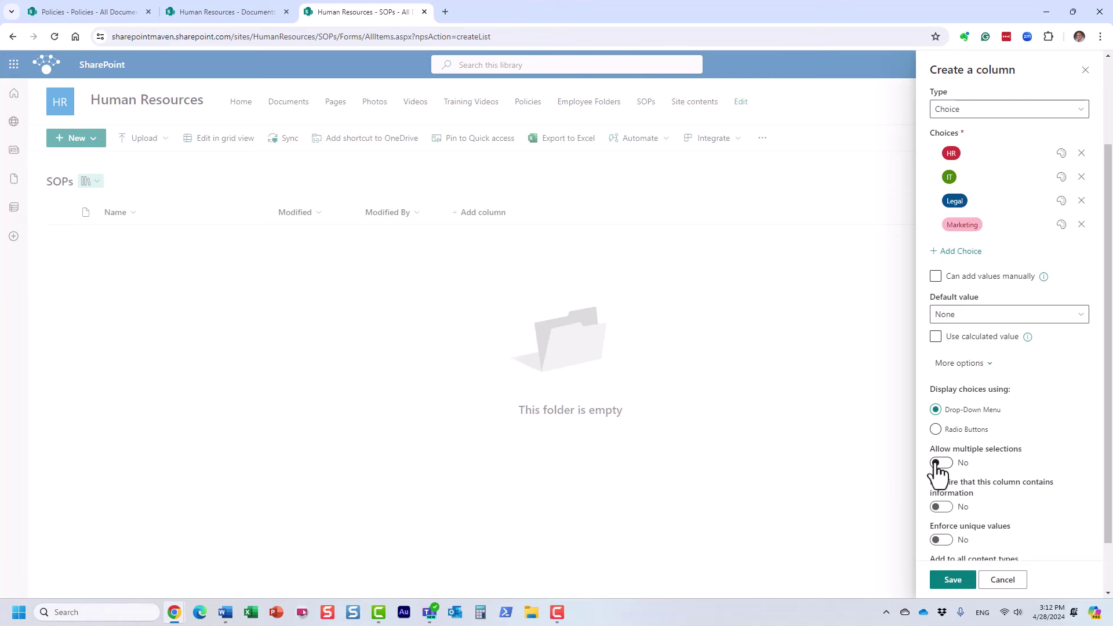
pyautogui.click(937, 464)
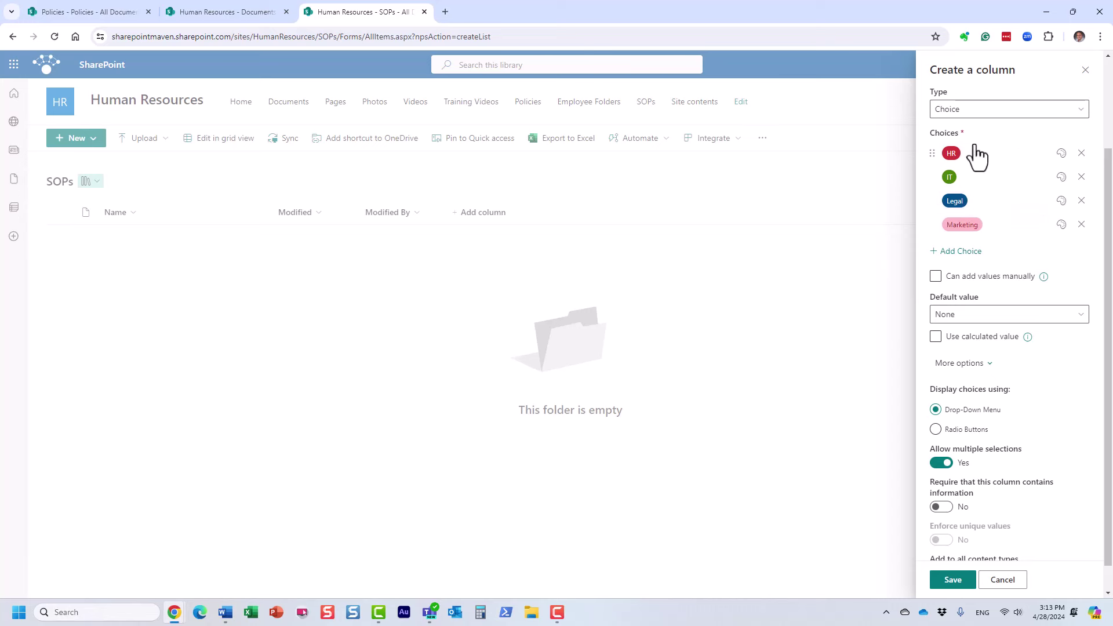
pyautogui.click(992, 280)
pyautogui.click(955, 277)
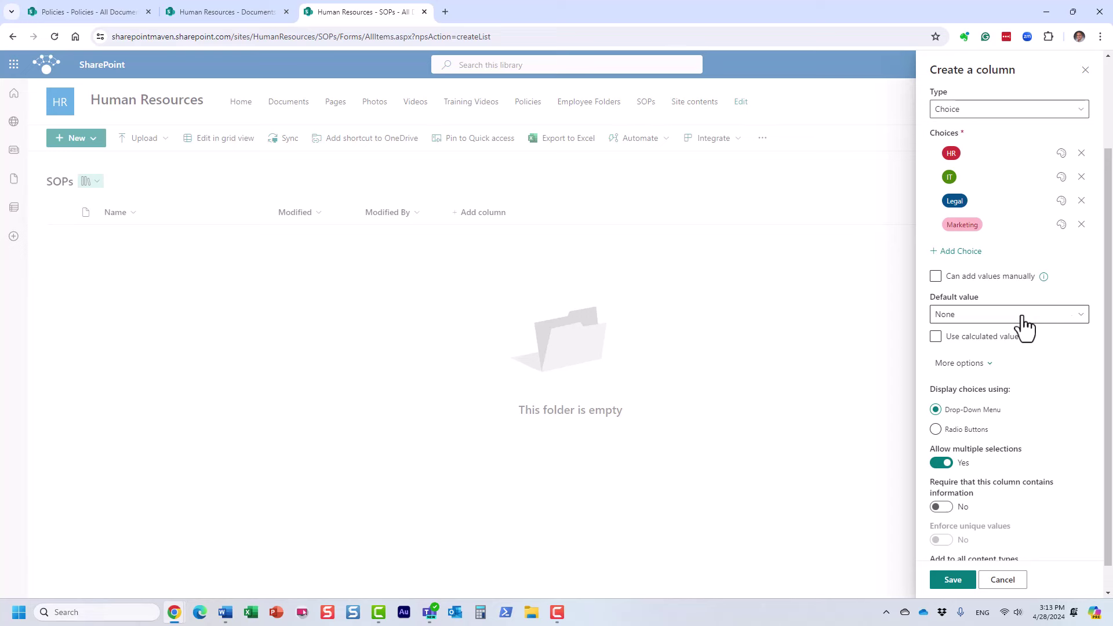
pyautogui.click(952, 580)
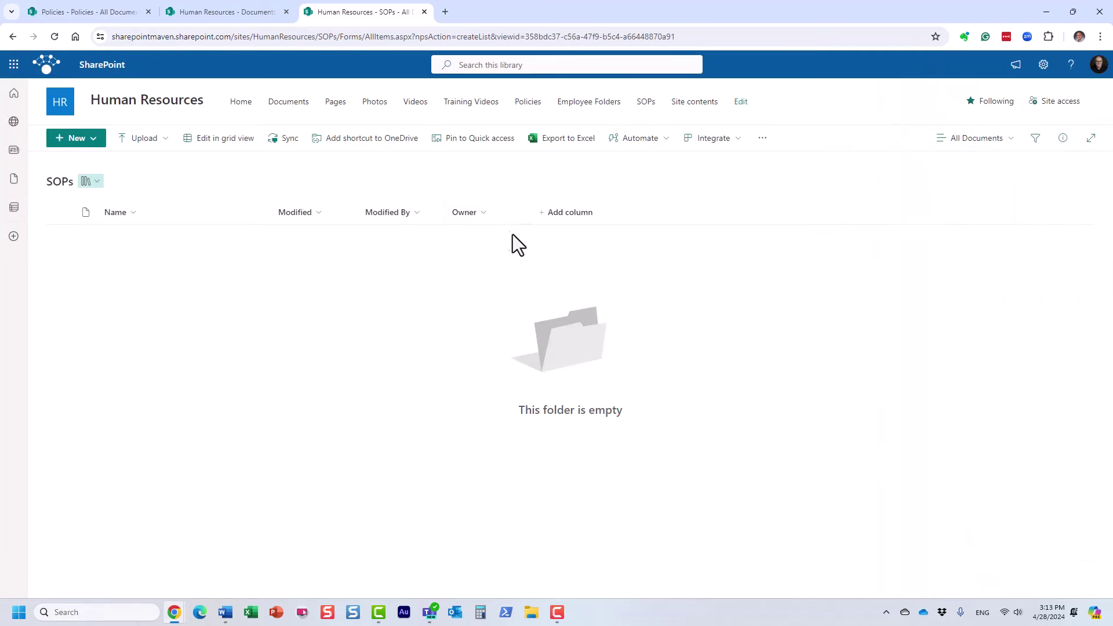
# Create a Date and time column named Expiration Date in the SOPs library, keeping the default options.
pyautogui.click(576, 212)
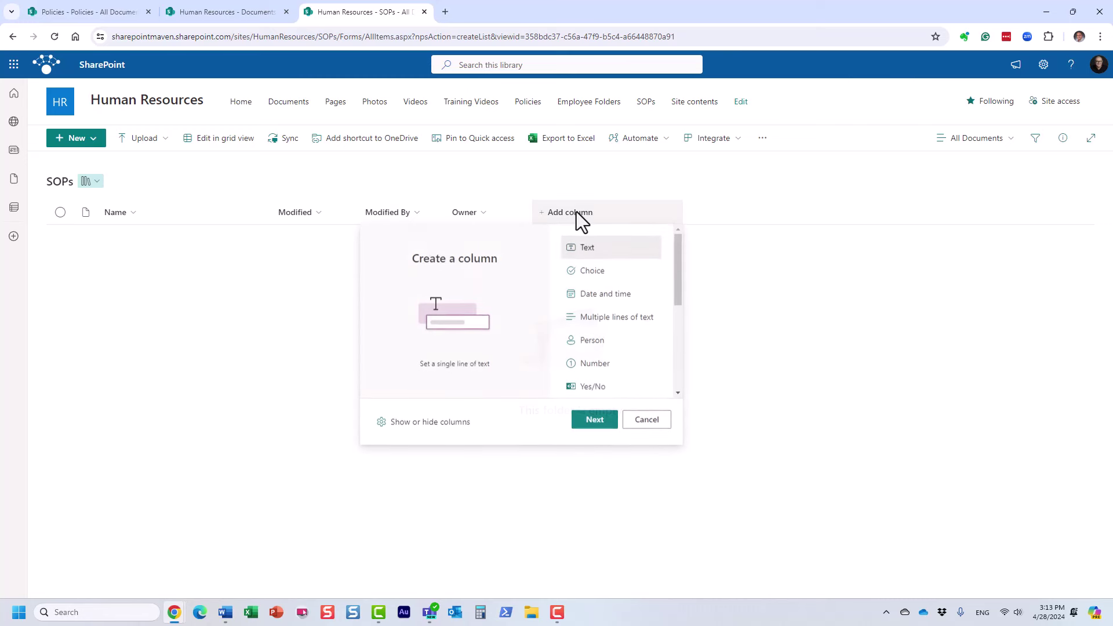
pyautogui.click(613, 297)
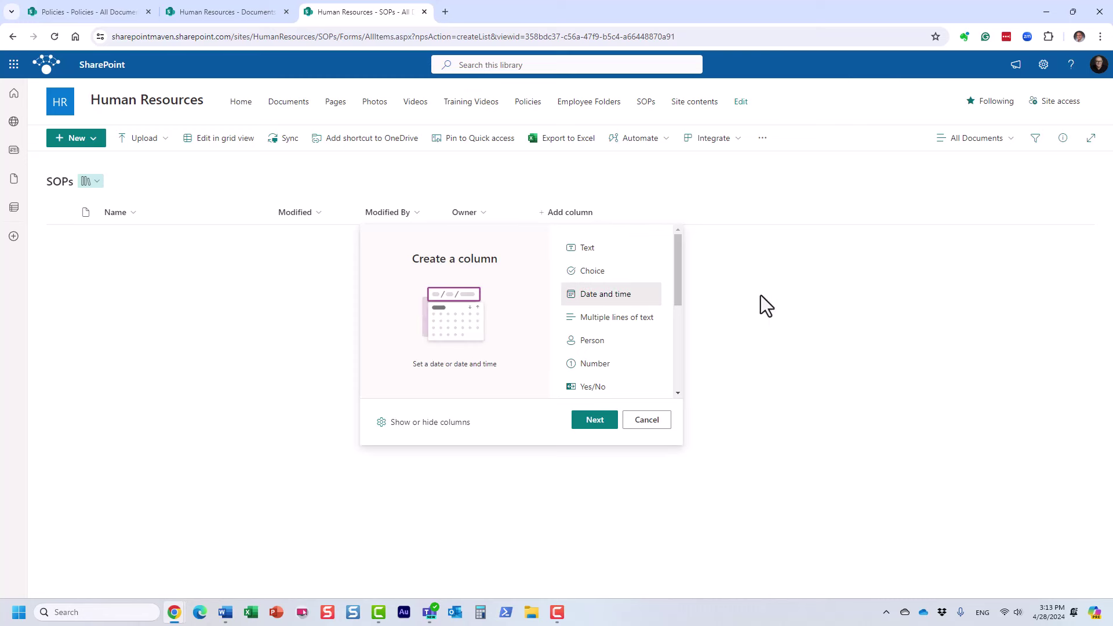
pyautogui.click(608, 418)
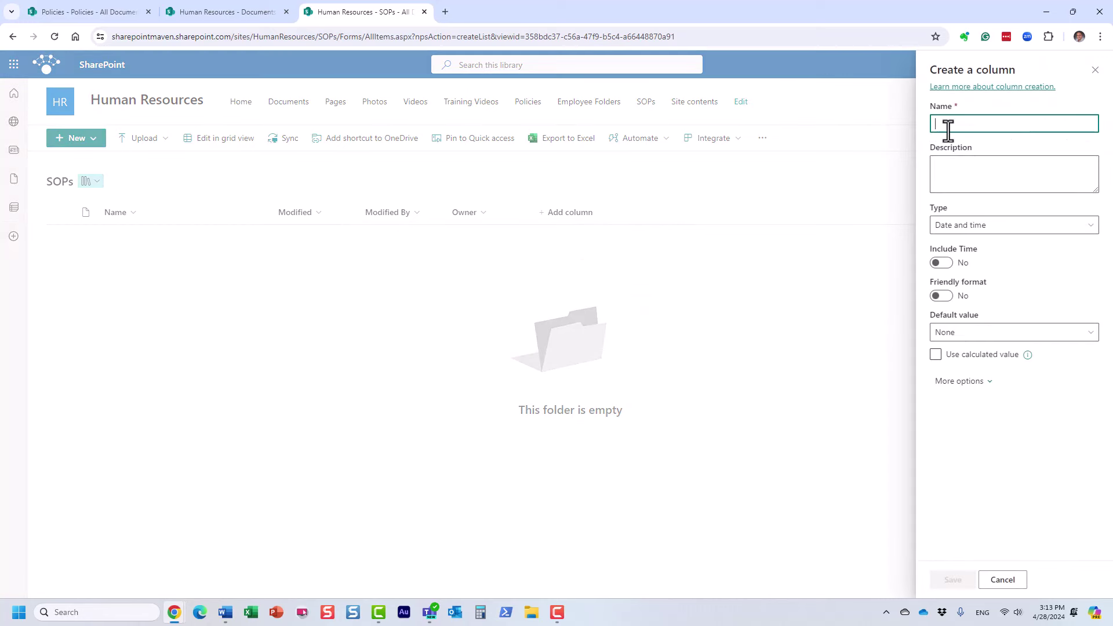
pyautogui.write('Expiration Date')
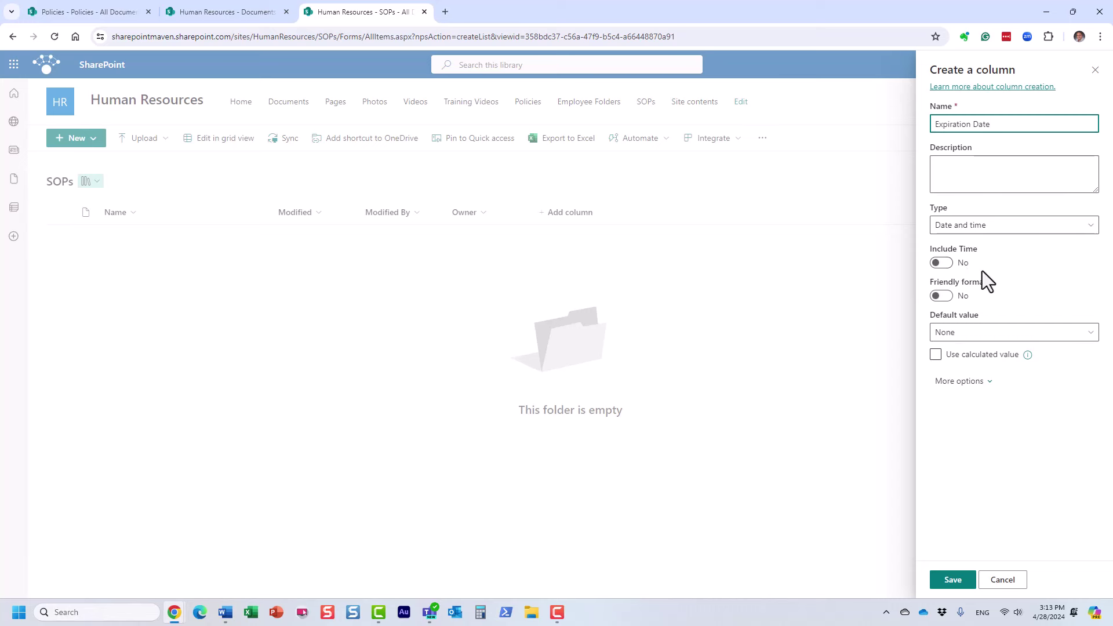
pyautogui.click(974, 384)
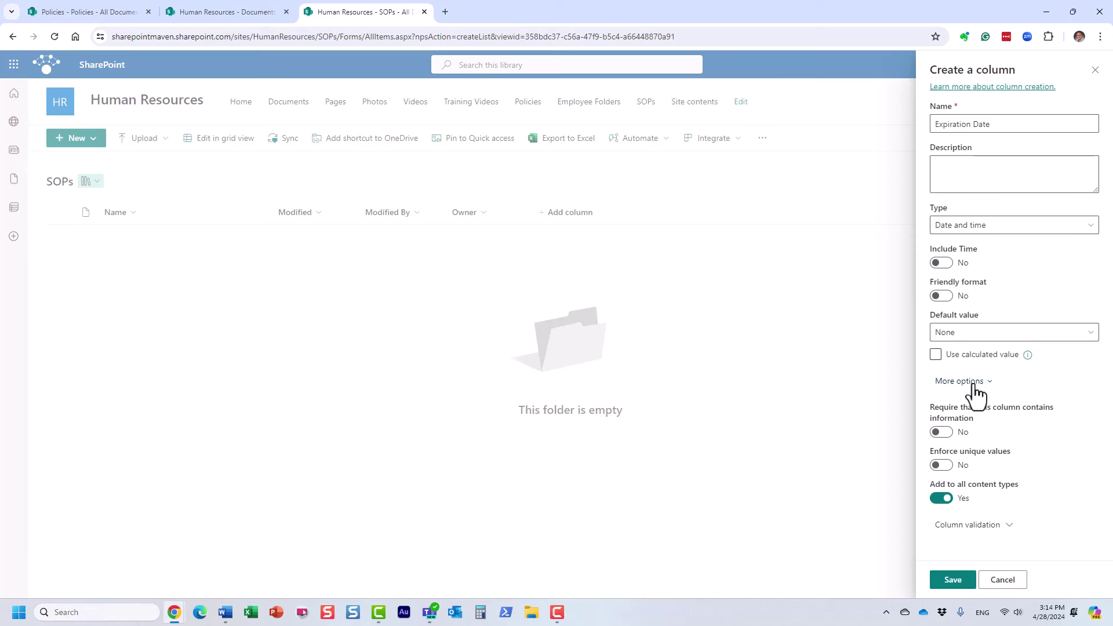
pyautogui.click(972, 384)
pyautogui.click(953, 580)
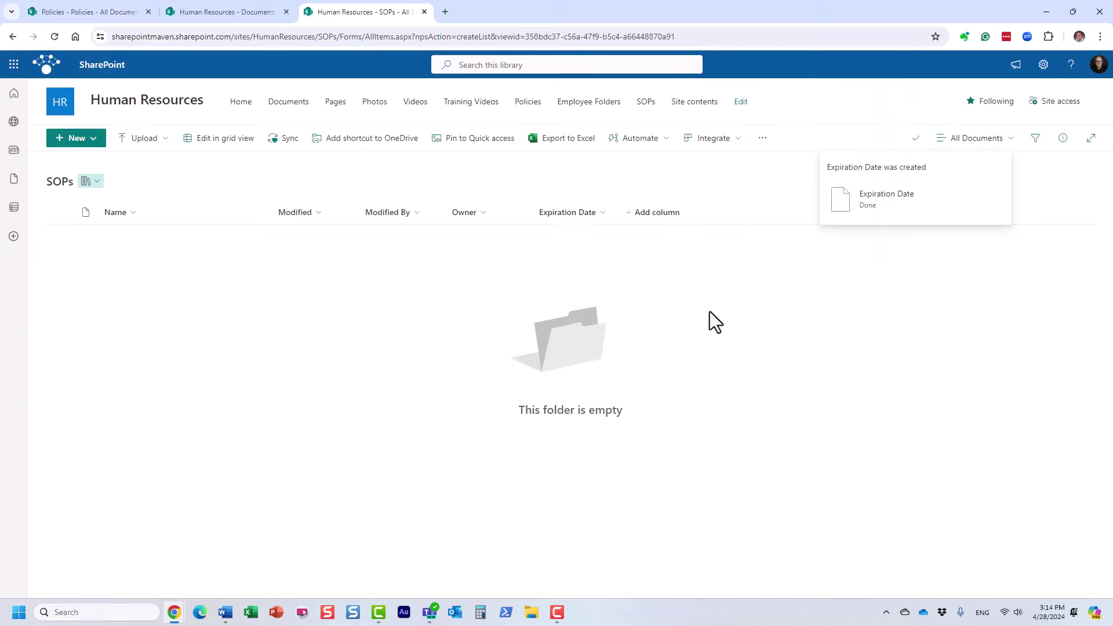
# Start a new Choice column named Status in the SOPs library.
pyautogui.click(662, 217)
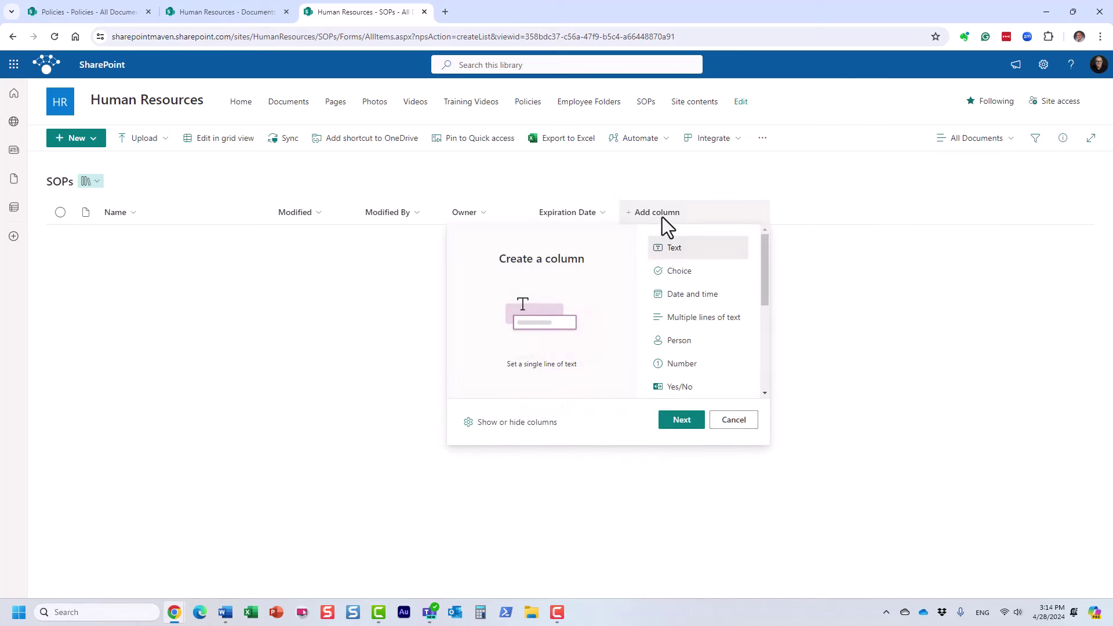
pyautogui.click(692, 282)
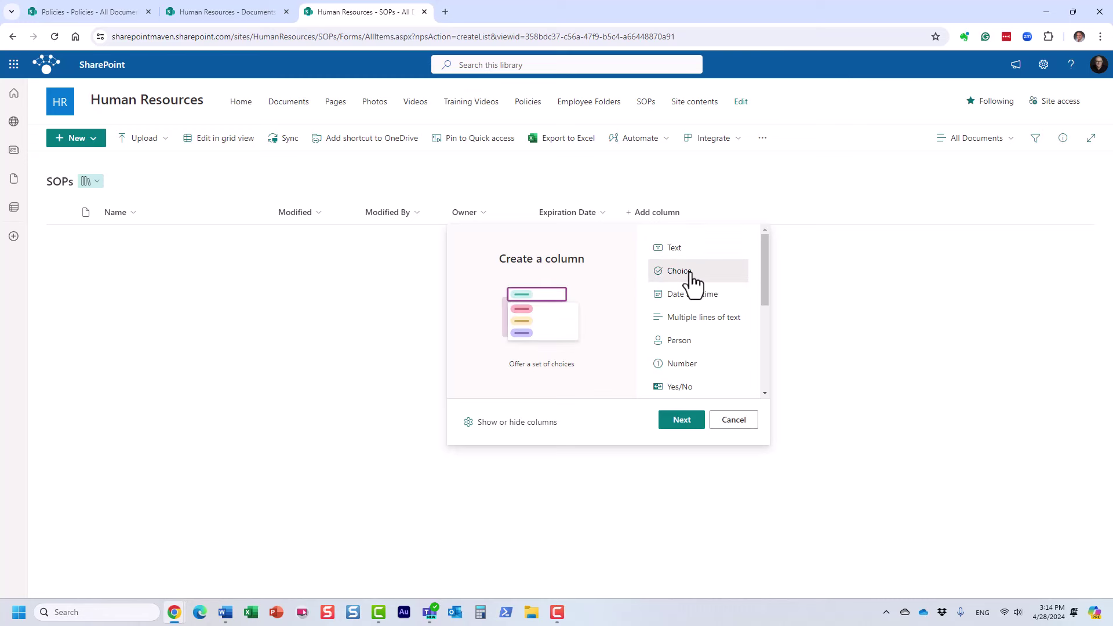
pyautogui.click(690, 418)
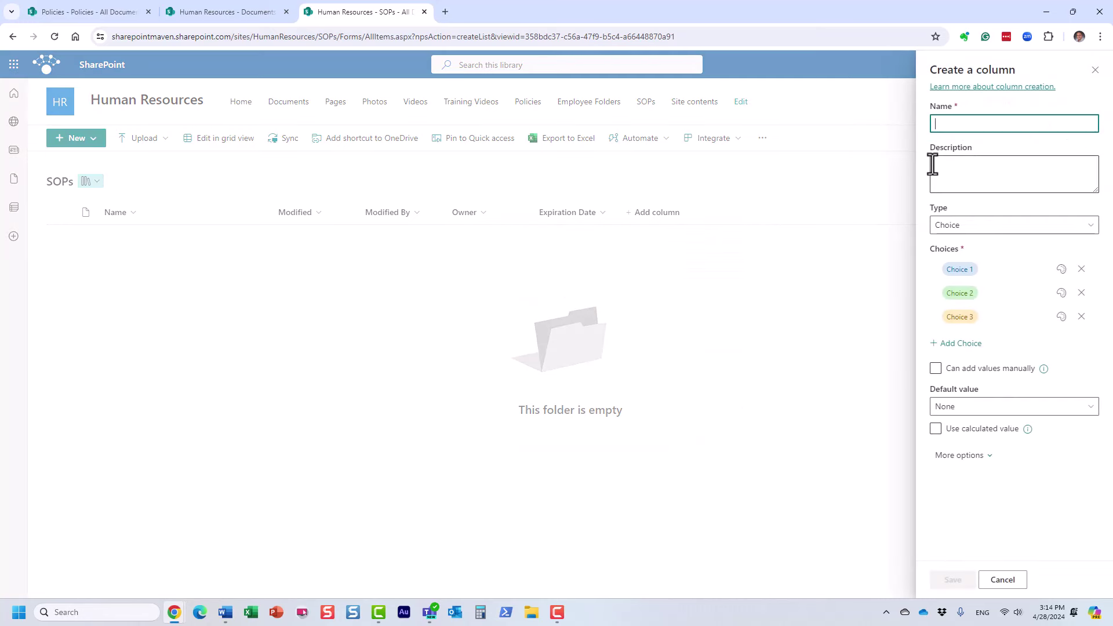
pyautogui.write('Stau')
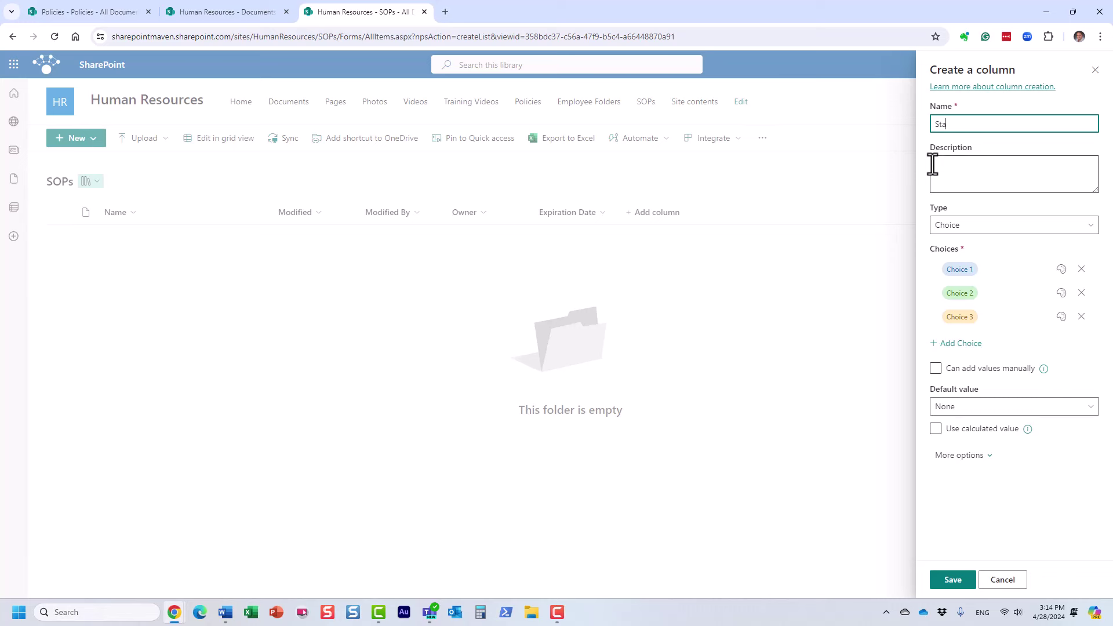
# Define the Status column's choices as Active, Pending and Rejected.
pyautogui.click(967, 268)
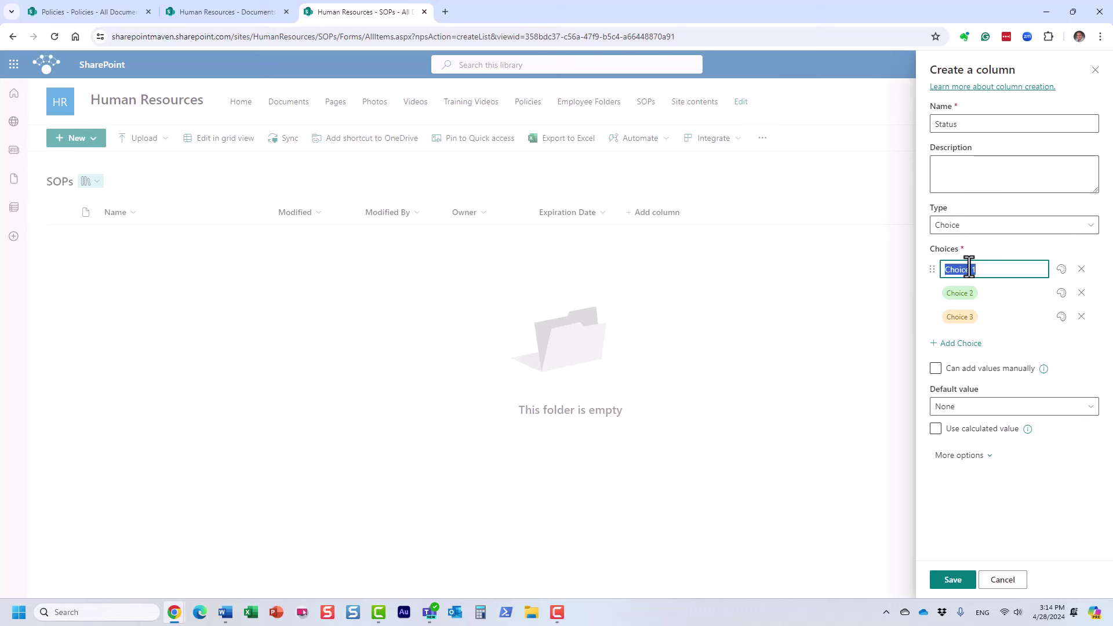
pyautogui.write('Active')
pyautogui.click(968, 292)
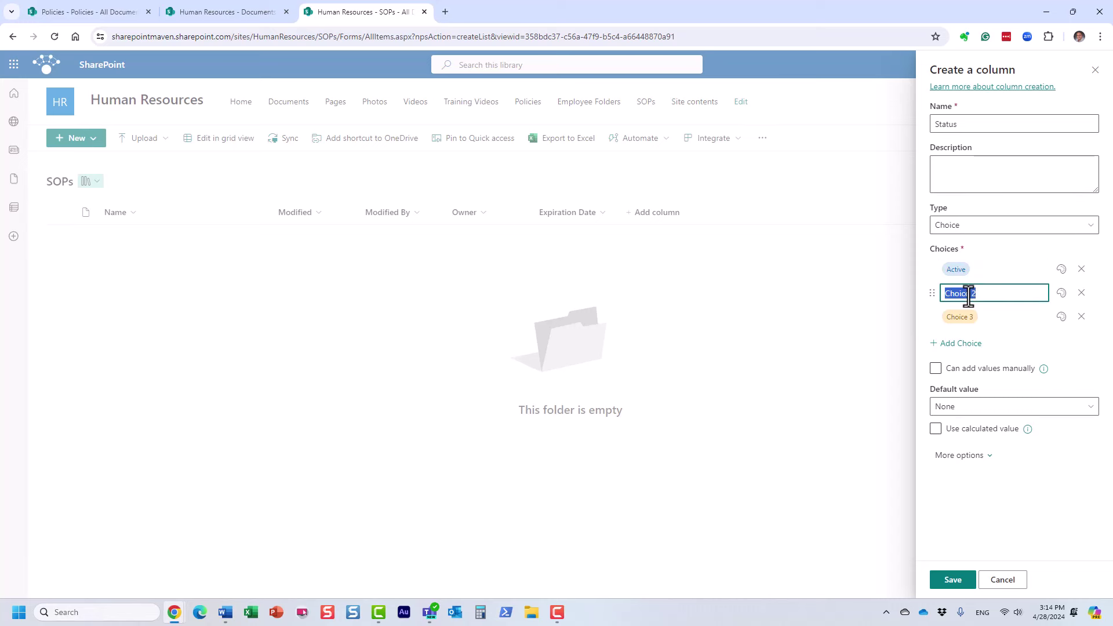
pyautogui.write('Pending')
pyautogui.click(960, 318)
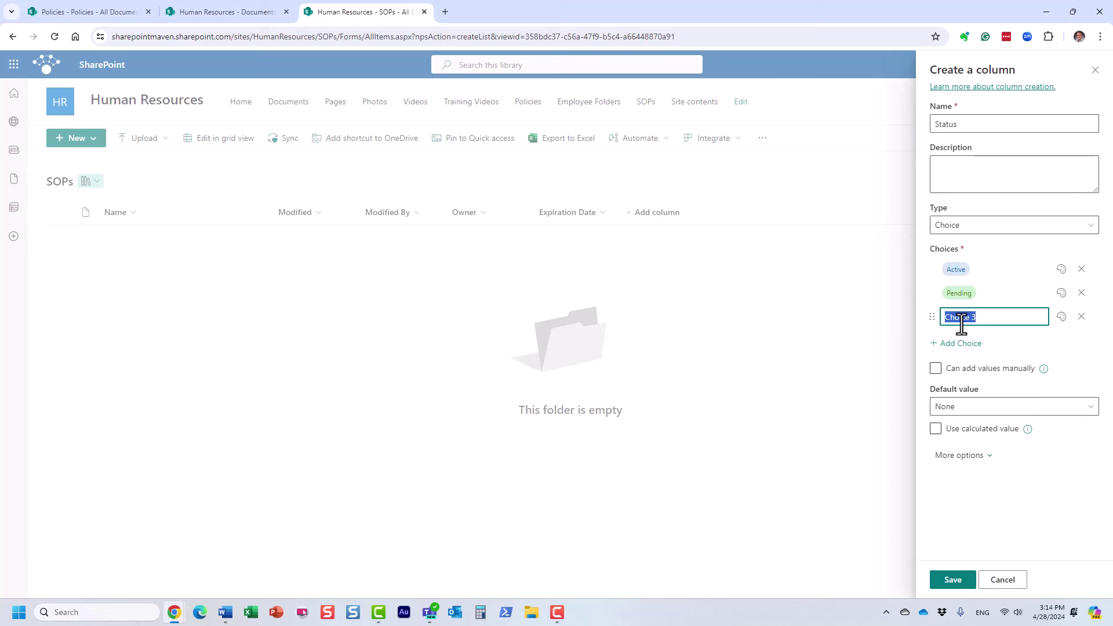
pyautogui.write('Rejected')
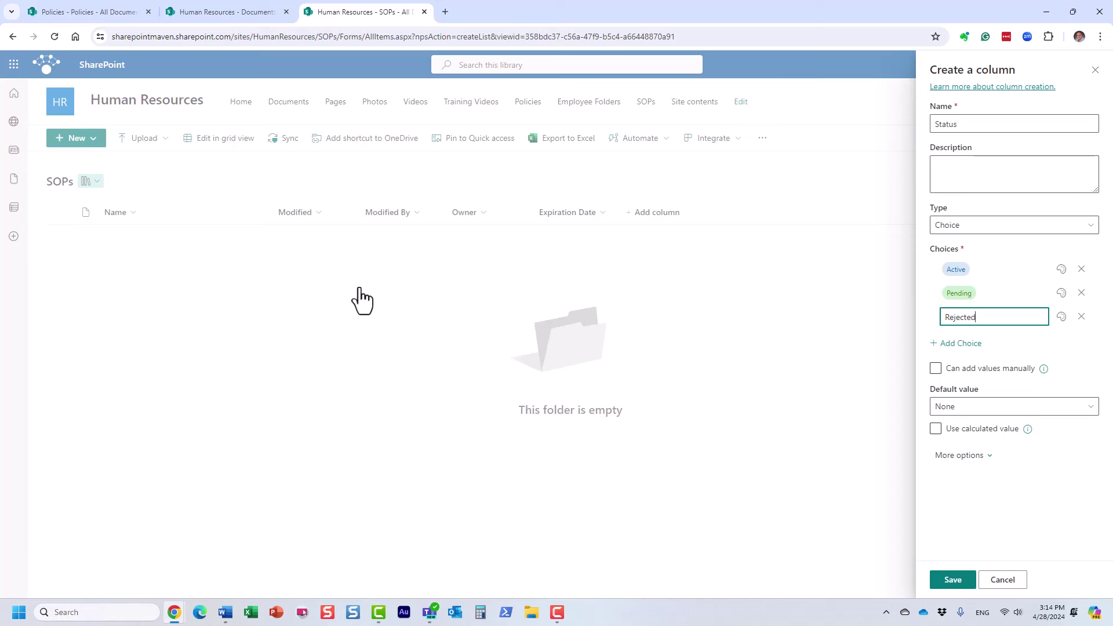
pyautogui.click(1086, 368)
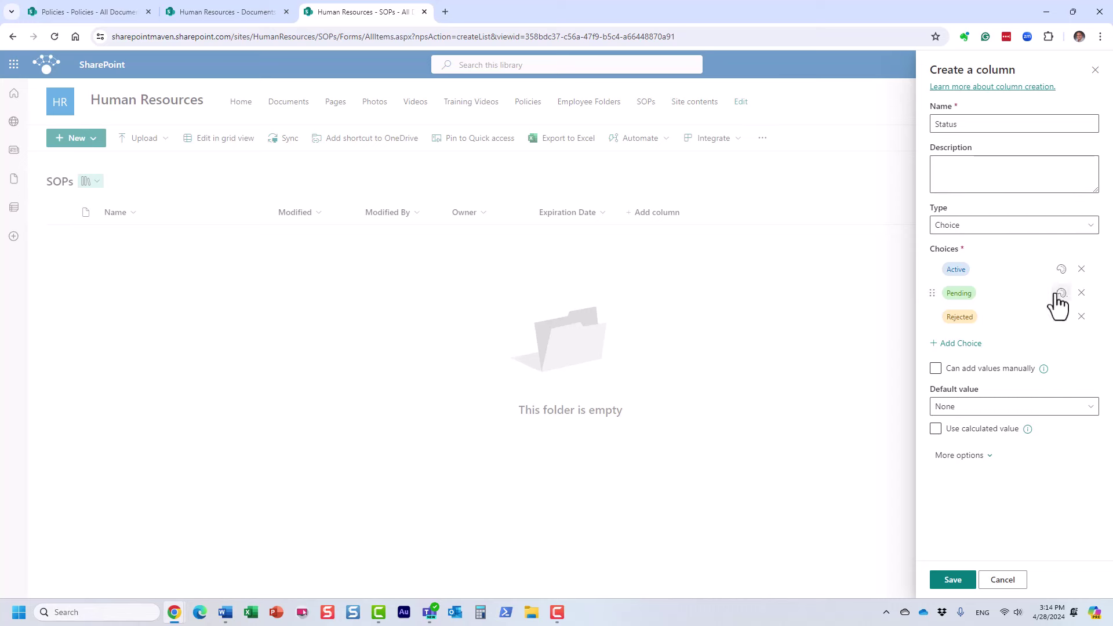
# Colour the Status choices: Active with green fill, Pending with blue fill and Rejected with red fill.
pyautogui.click(1061, 270)
pyautogui.click(1031, 338)
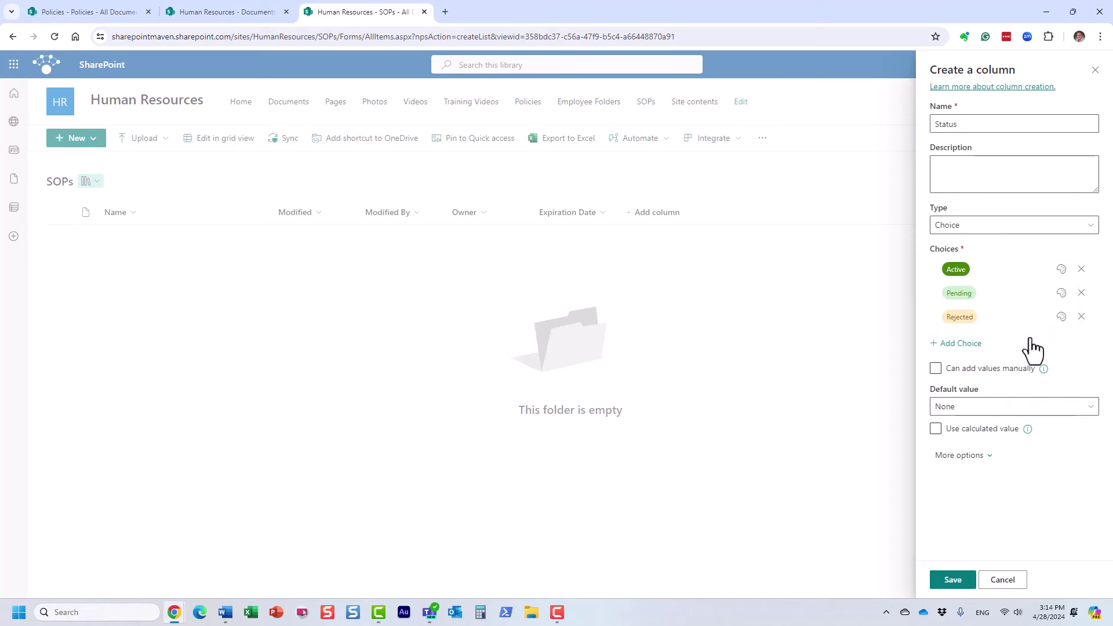
pyautogui.click(1061, 293)
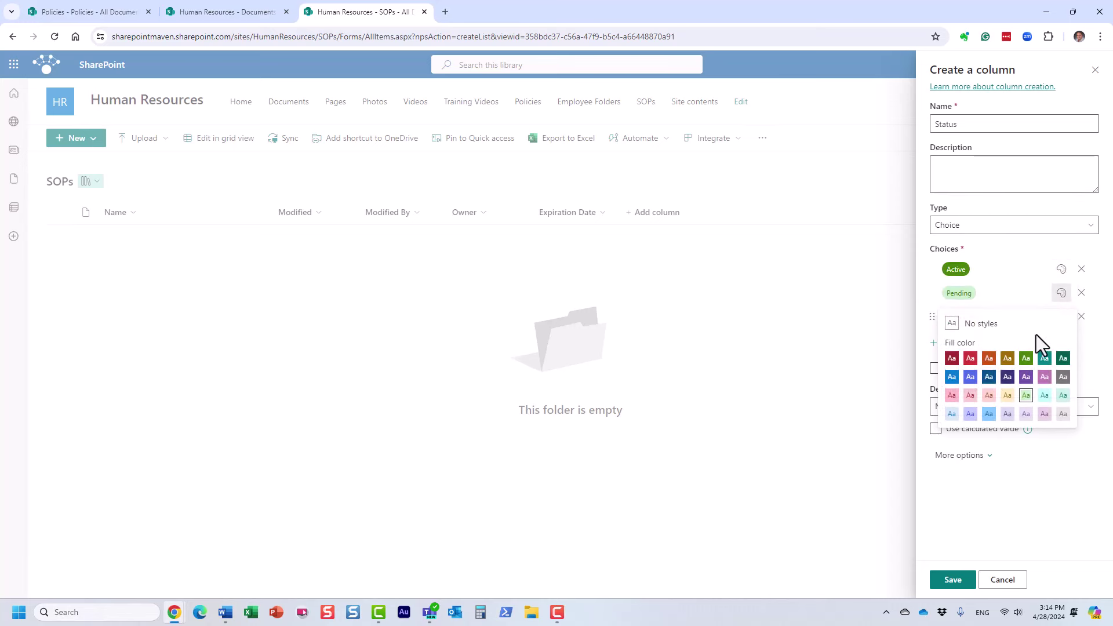
pyautogui.click(963, 387)
pyautogui.click(1061, 316)
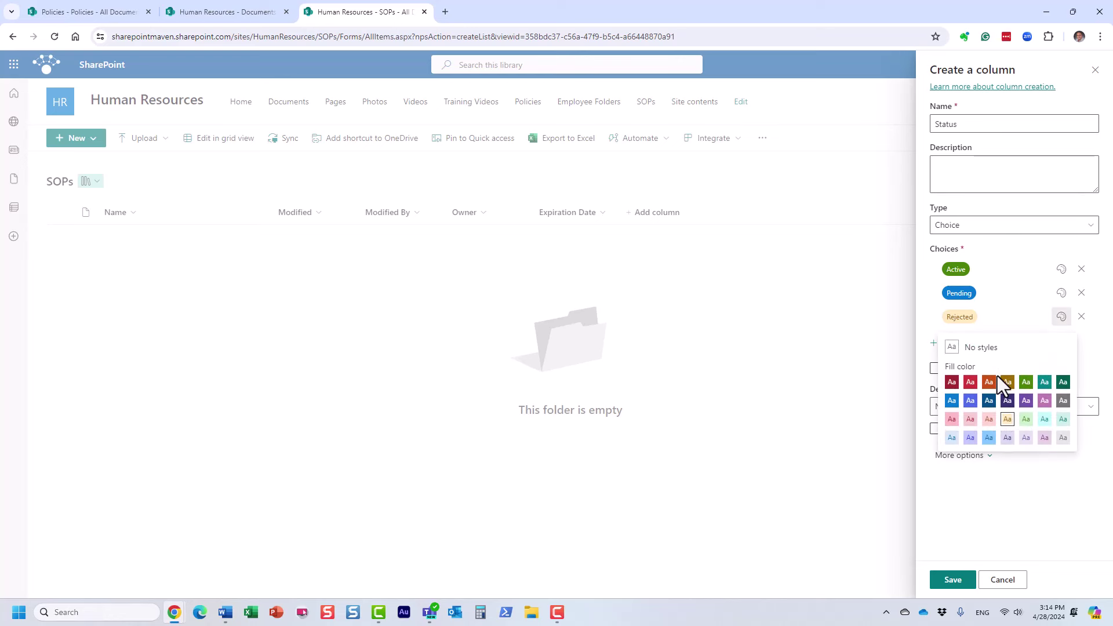
pyautogui.click(970, 383)
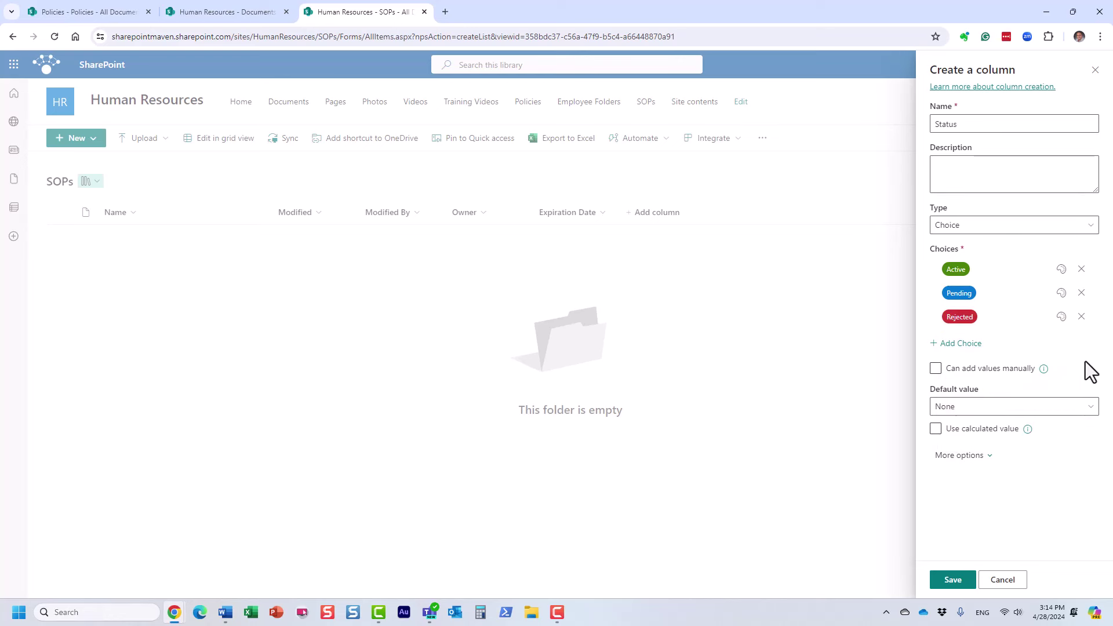
# Set the Status column's default value to Pending and save the column.
pyautogui.click(1084, 409)
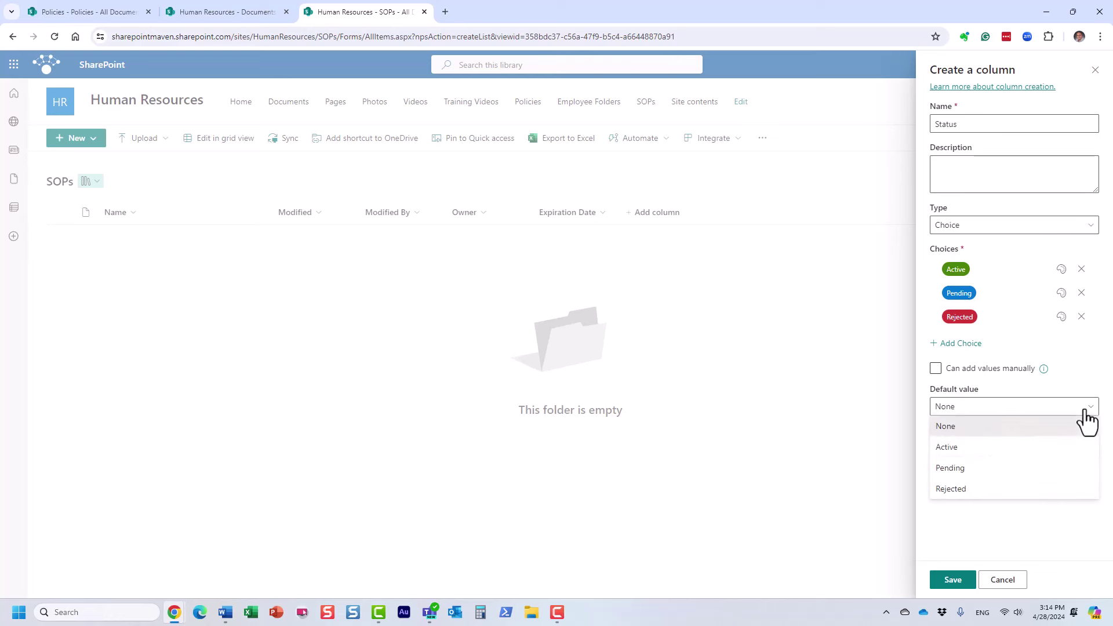
pyautogui.click(984, 467)
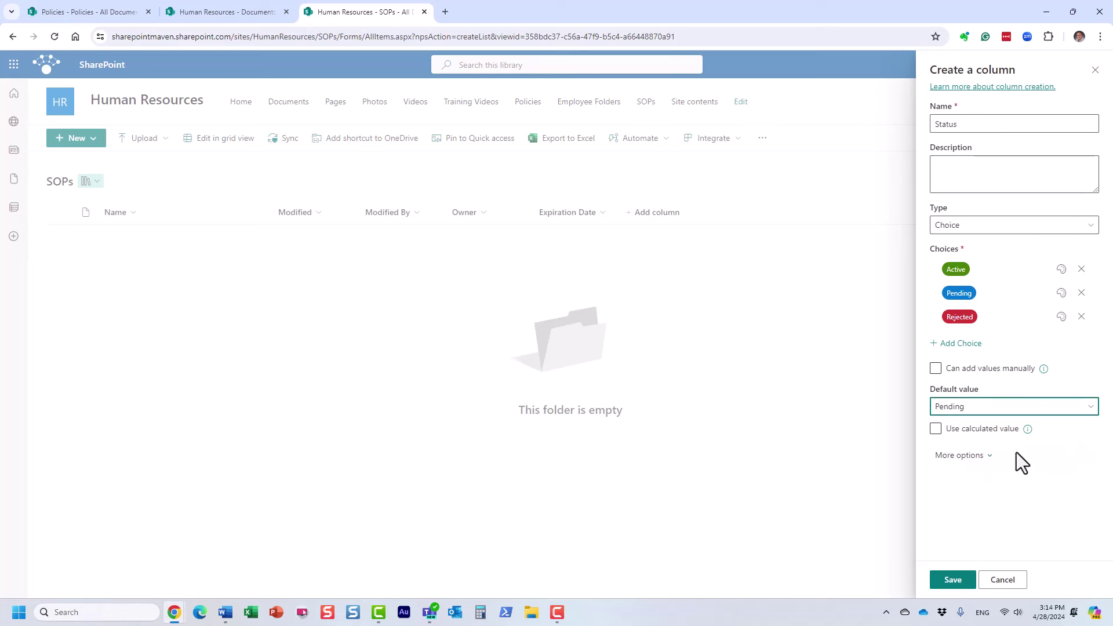
pyautogui.click(1065, 454)
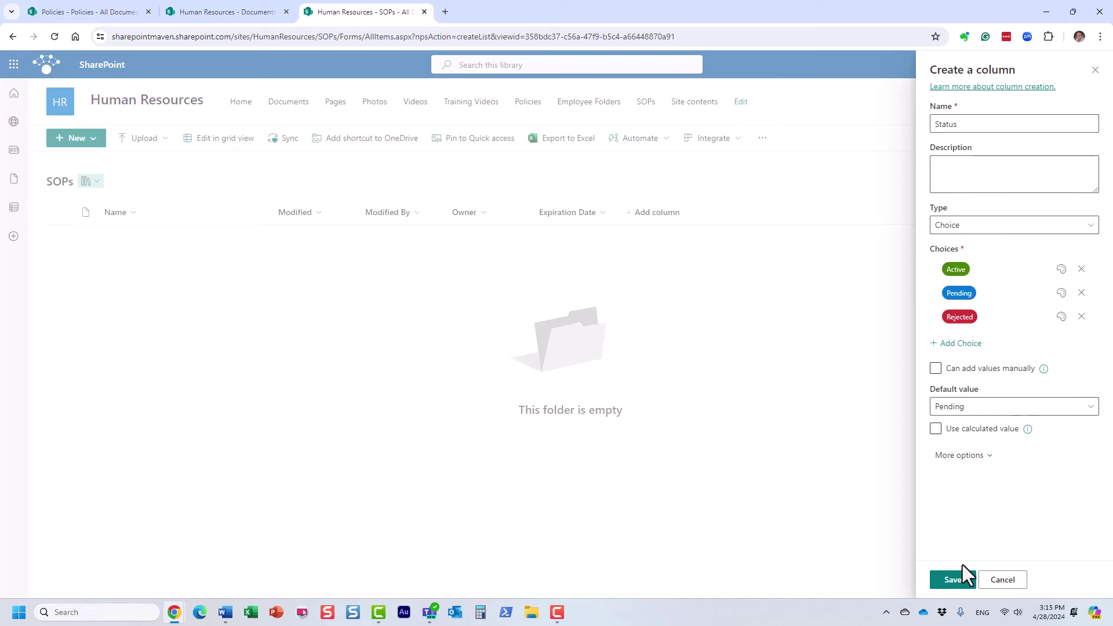
pyautogui.click(953, 579)
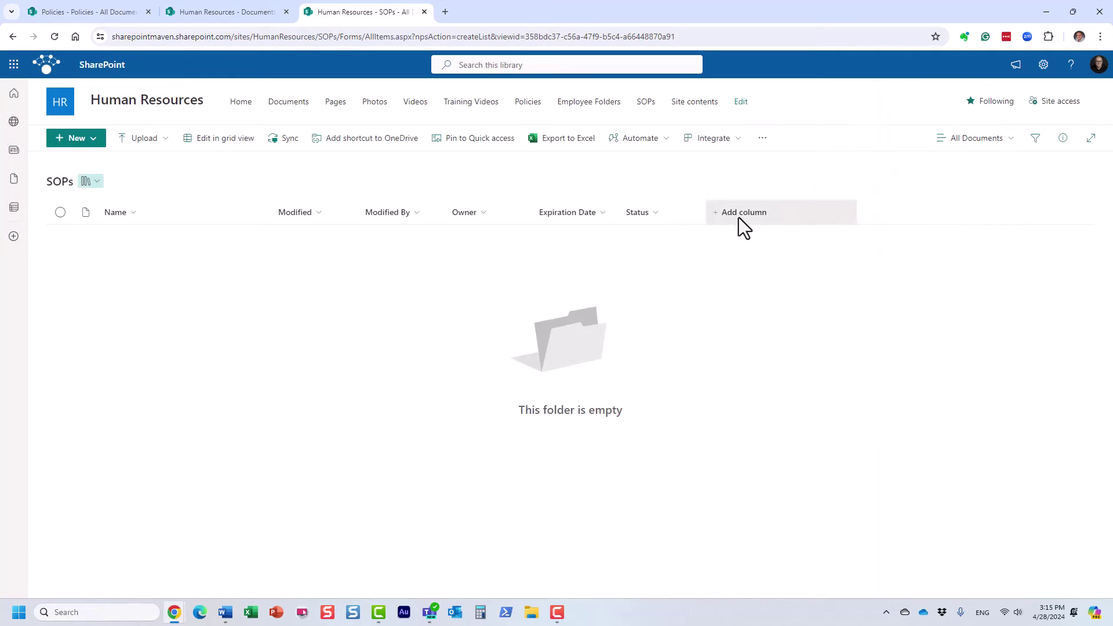
# Add a Person column named Author to the SOPs library with profile photos shown, and save it.
pyautogui.click(740, 219)
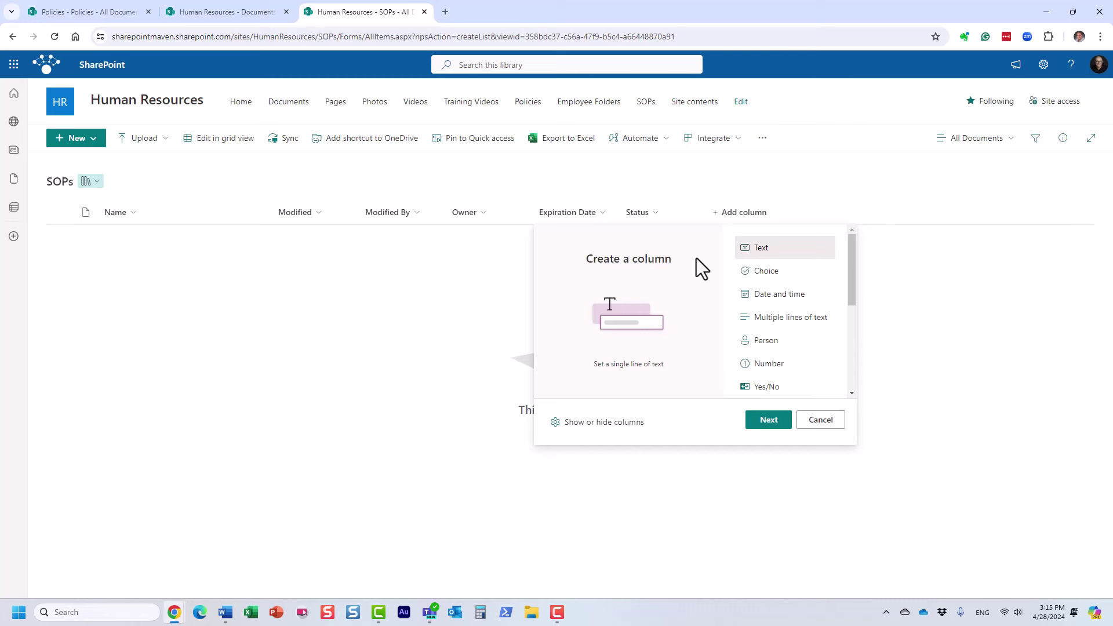
pyautogui.click(787, 347)
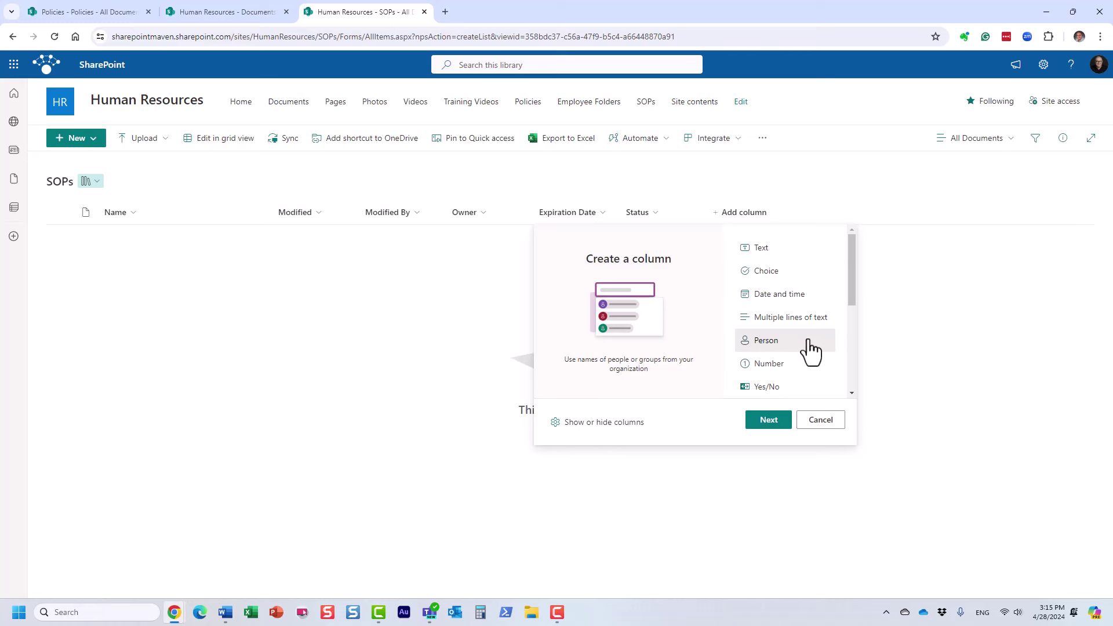
pyautogui.click(771, 422)
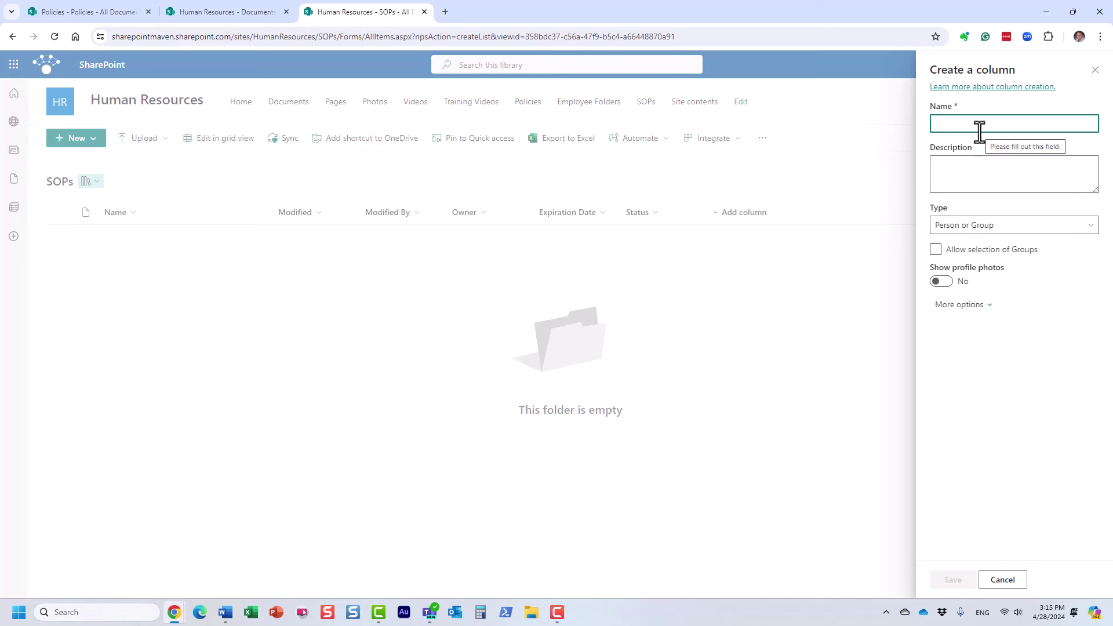
pyautogui.write('Auth')
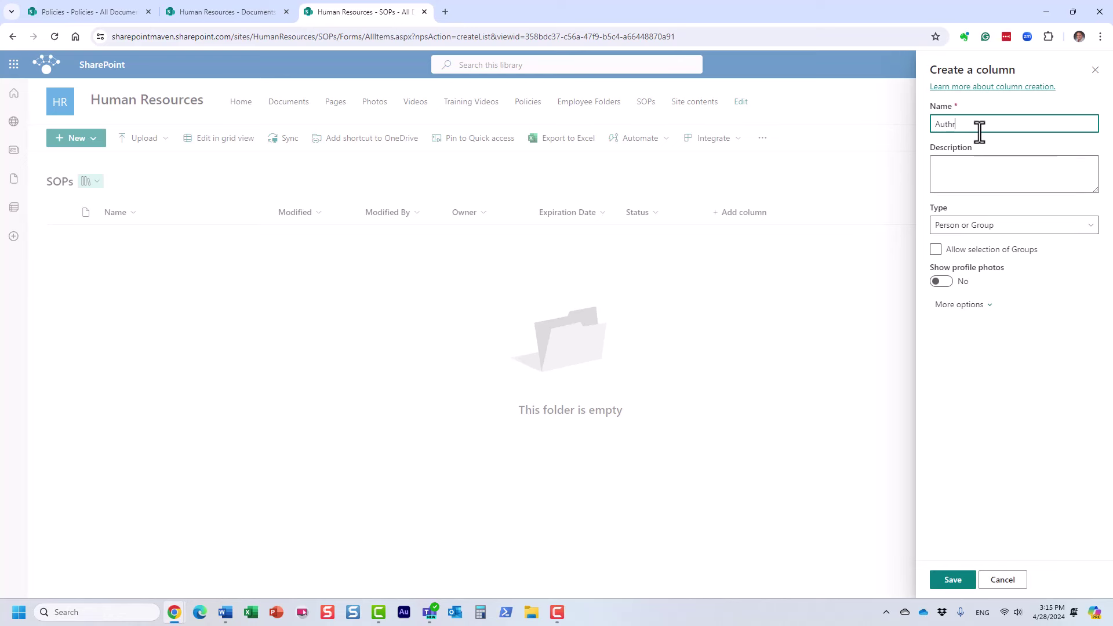
pyautogui.write('or')
pyautogui.click(939, 283)
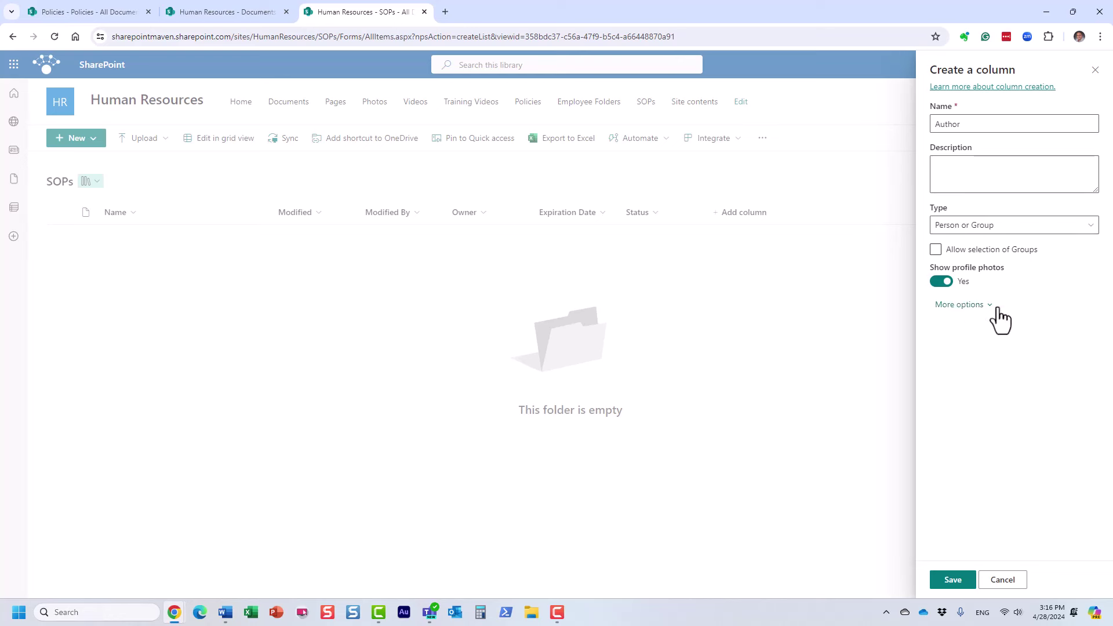
pyautogui.click(951, 579)
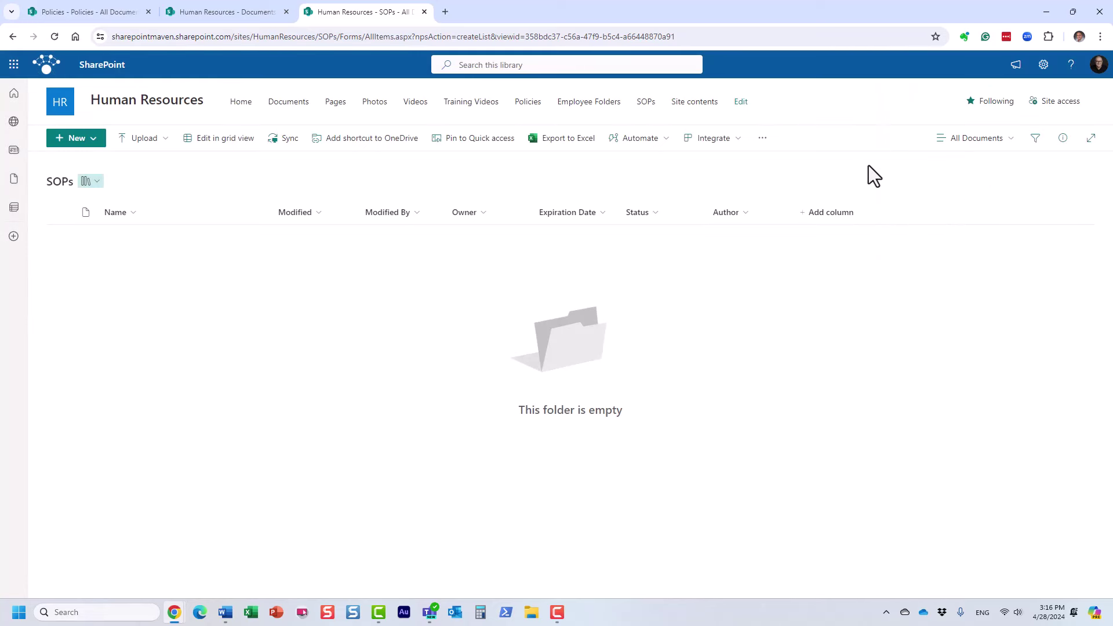
# Add a Yes/No column named Translation Required to the SOPs library with the default value No, and save it.
pyautogui.click(830, 214)
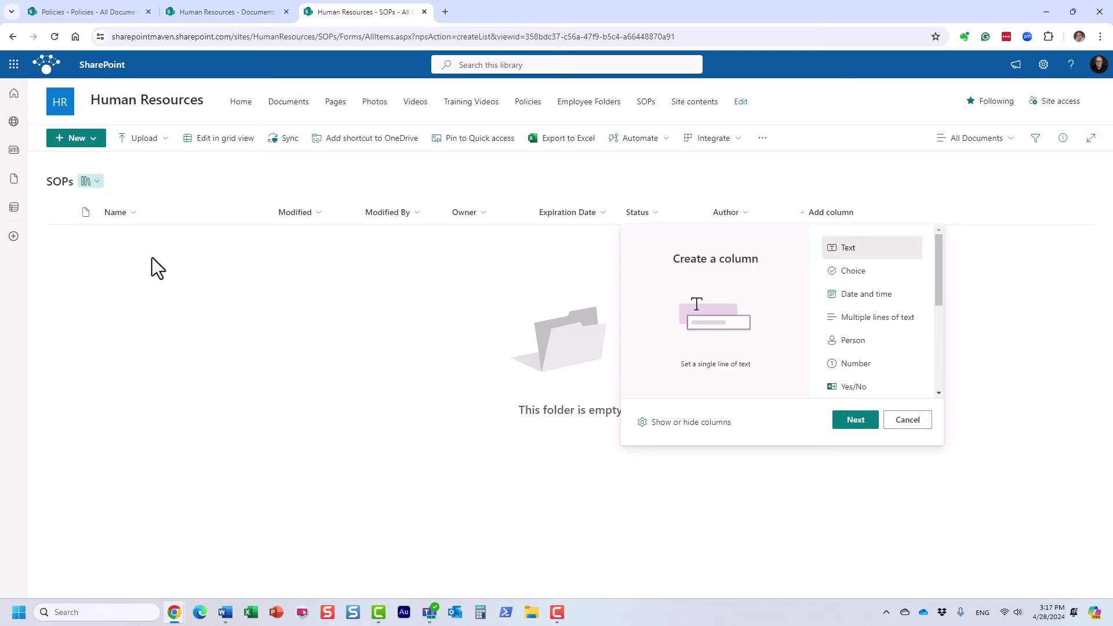
pyautogui.click(857, 388)
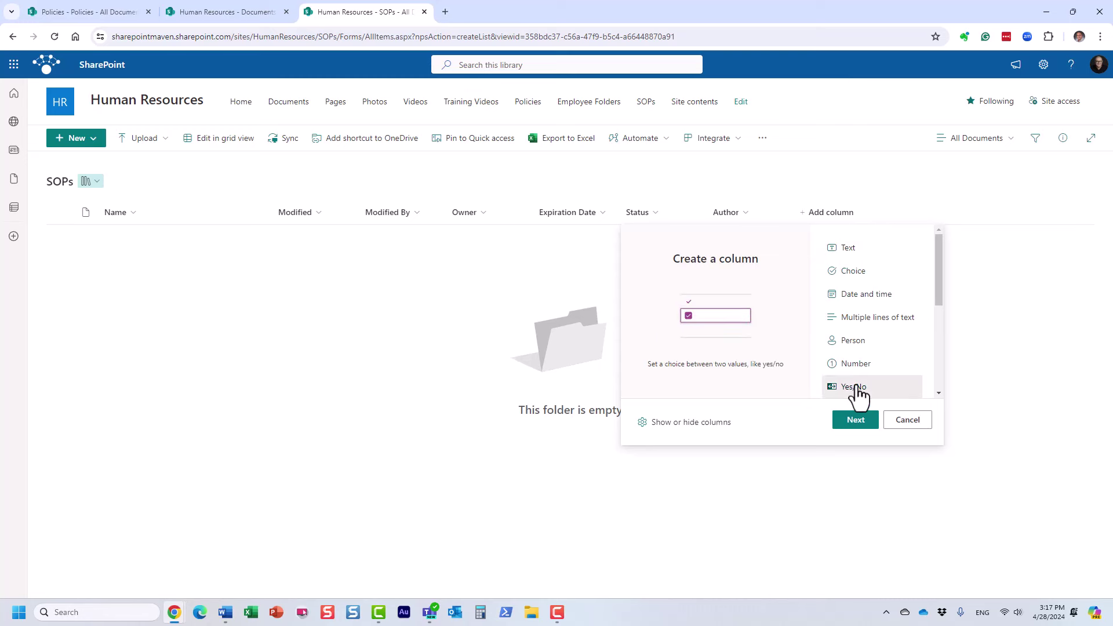
pyautogui.click(855, 420)
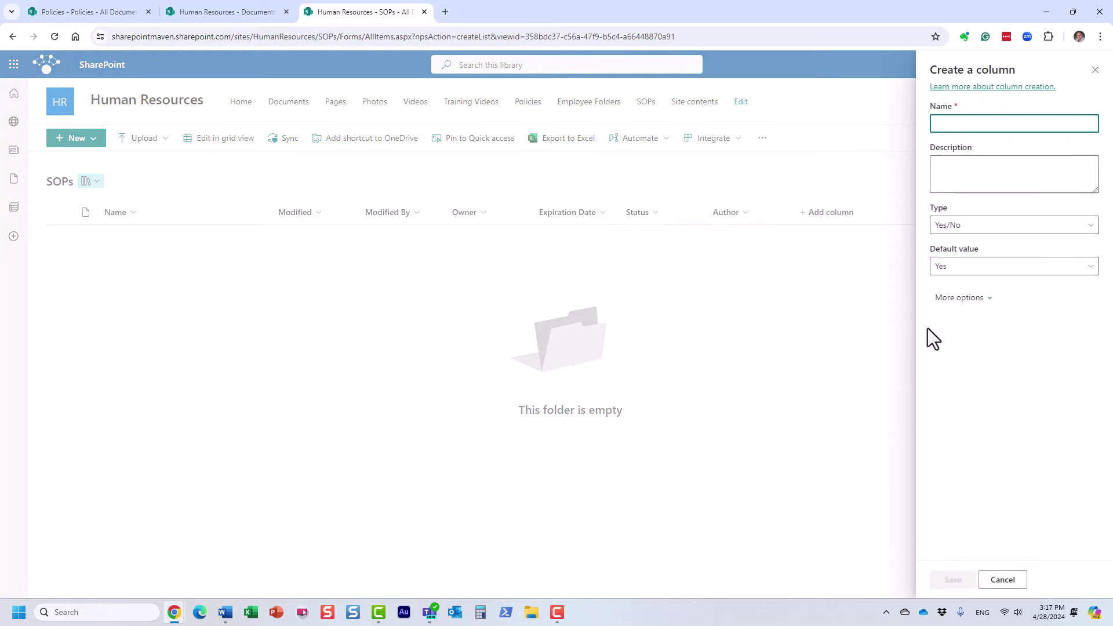
pyautogui.write('Tra')
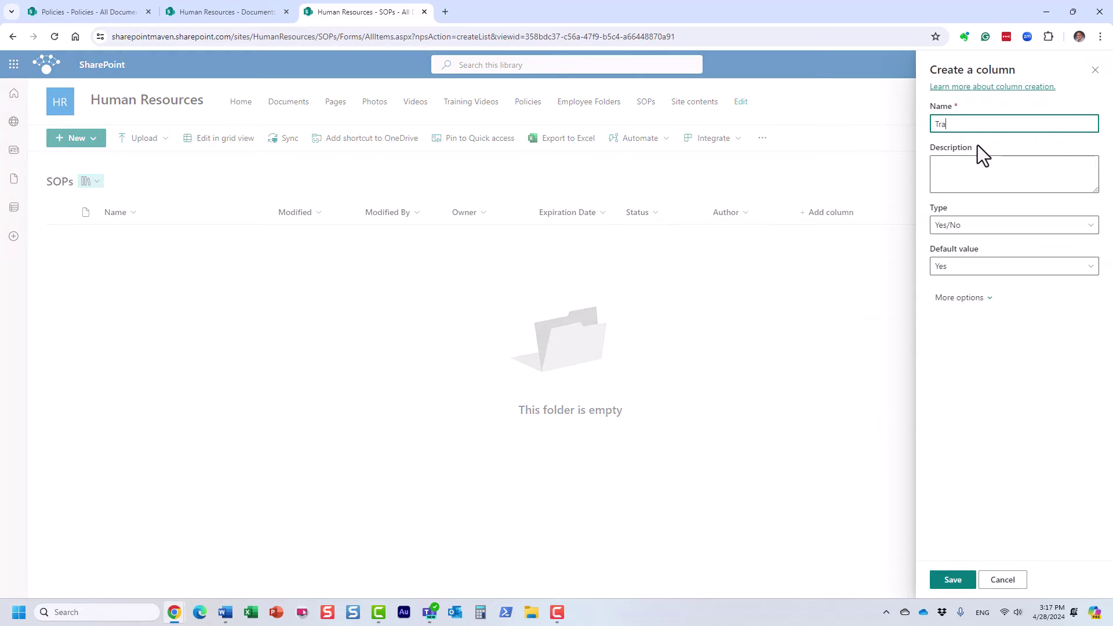
pyautogui.write('nslation Required')
pyautogui.click(997, 268)
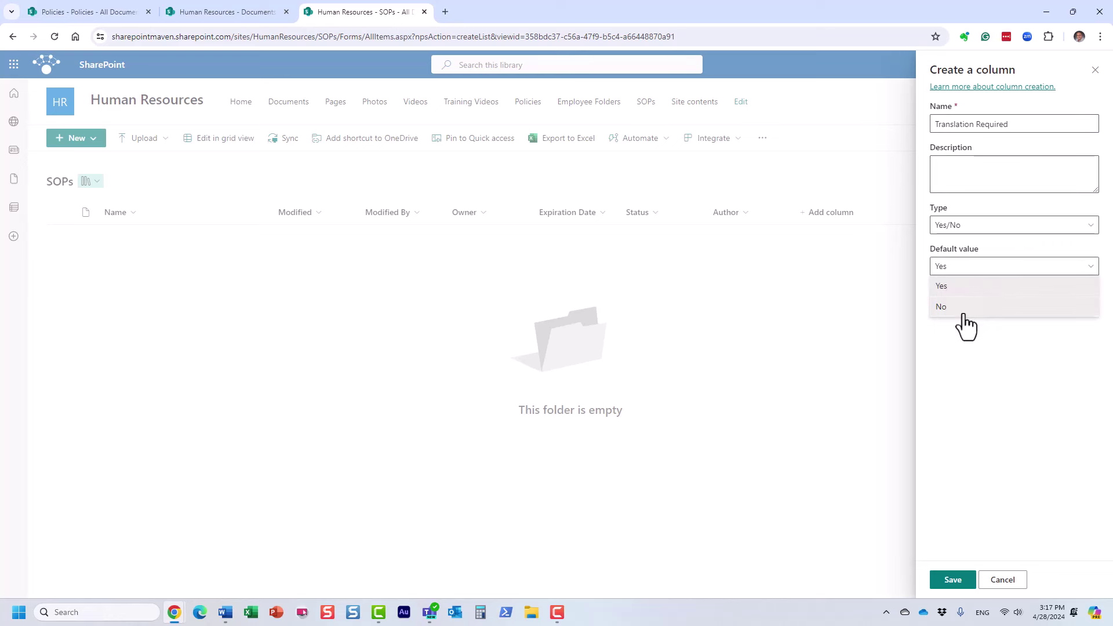
pyautogui.click(965, 307)
pyautogui.click(989, 300)
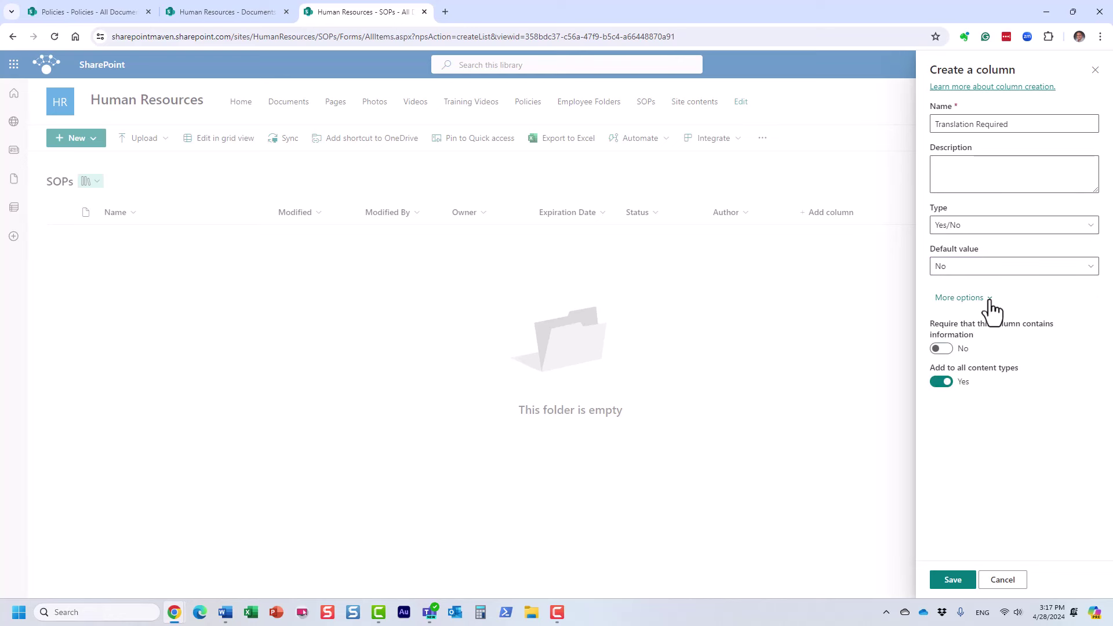
pyautogui.click(989, 299)
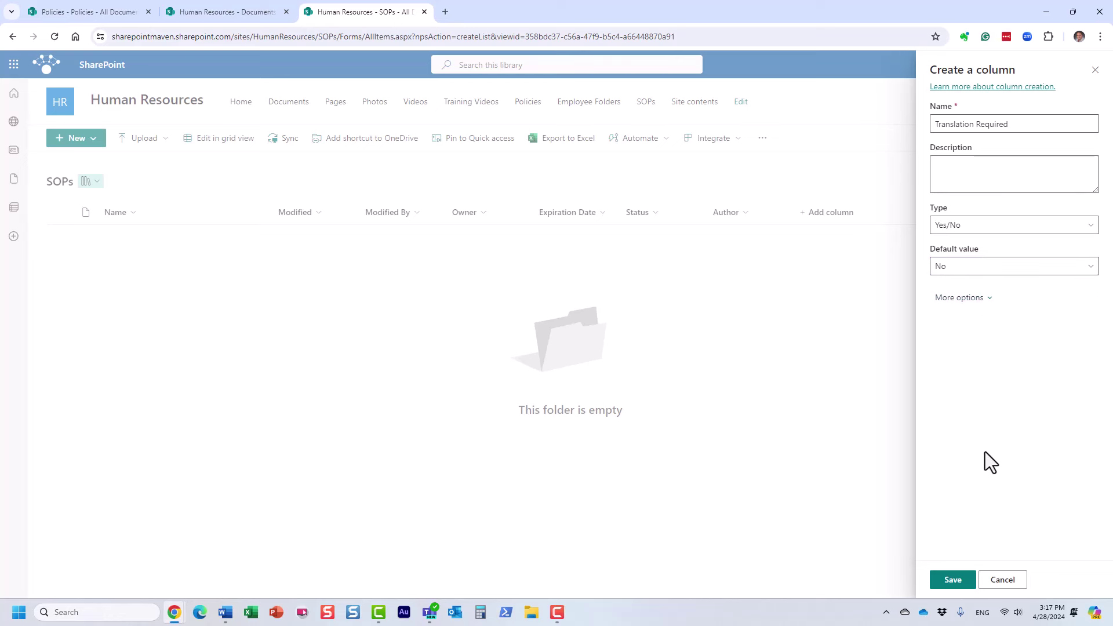
pyautogui.click(955, 582)
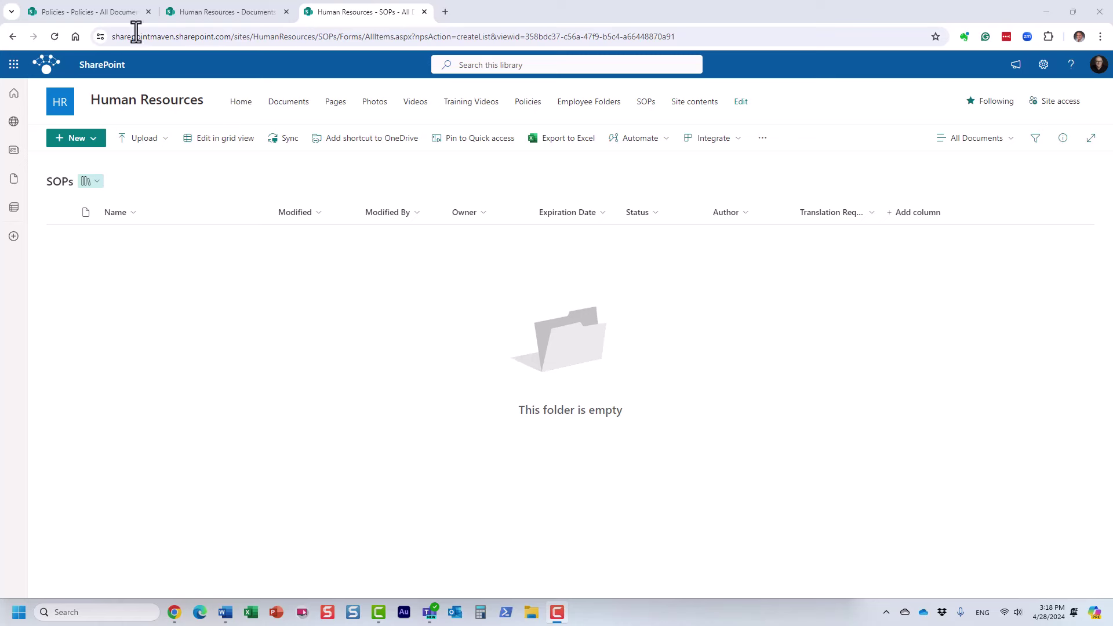
# Examine the metadata filters available for the Policies library, and compare with the folder-based Human Resources Documents library.
pyautogui.click(107, 12)
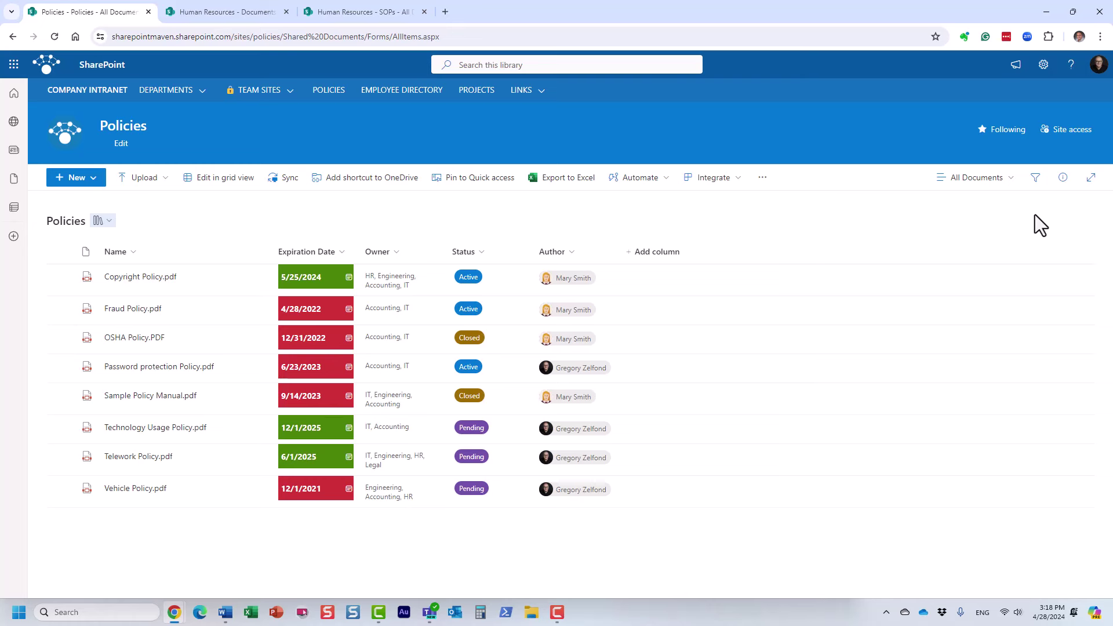
pyautogui.click(1036, 178)
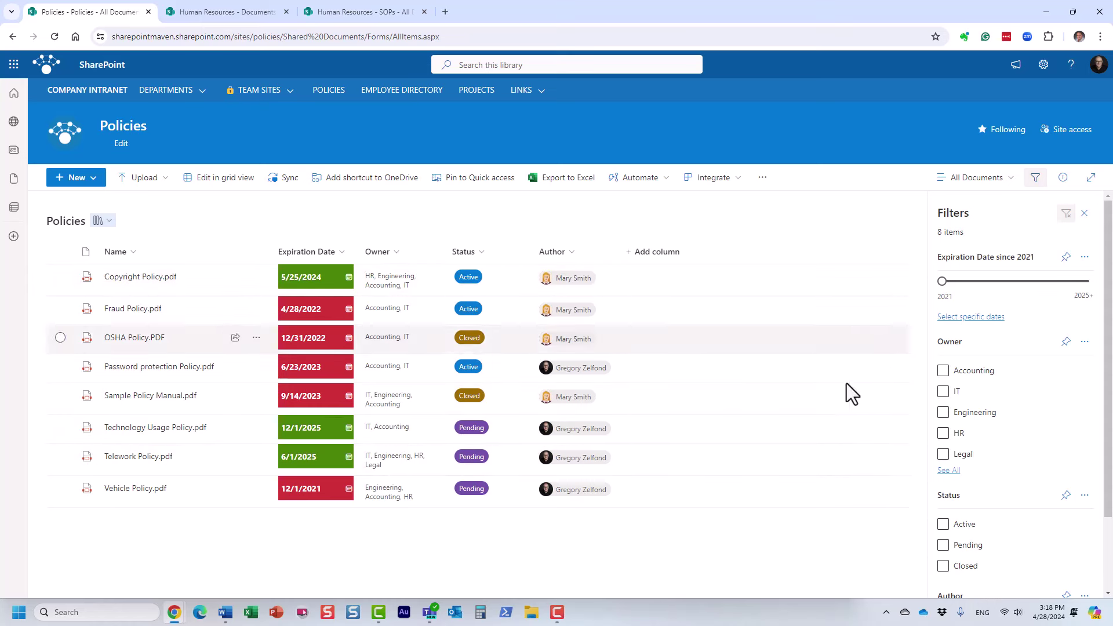
pyautogui.click(1036, 179)
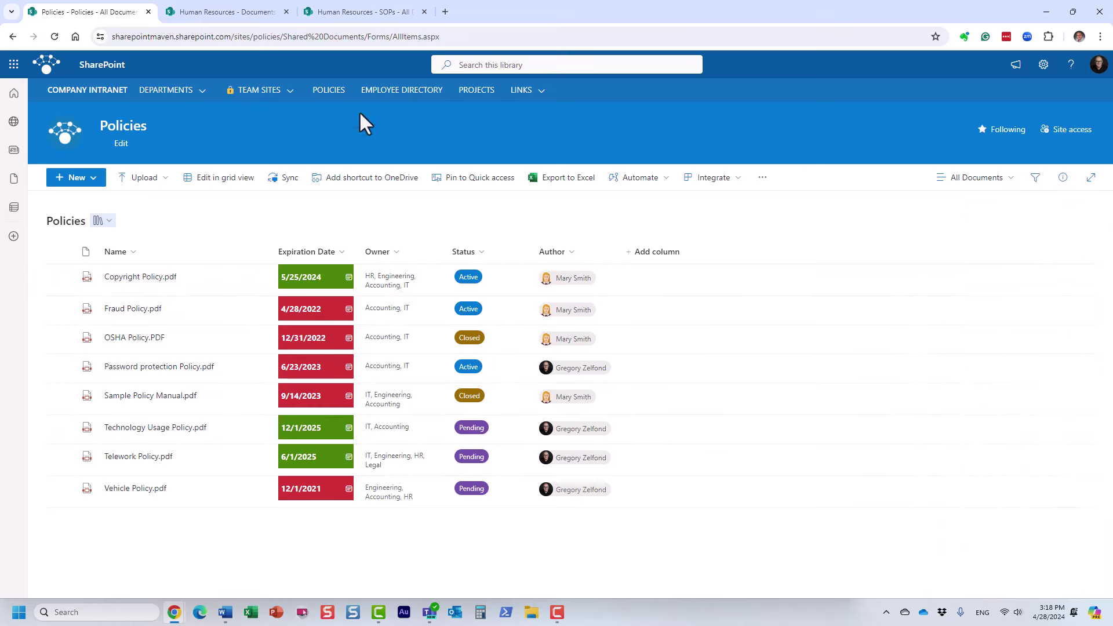
pyautogui.click(246, 13)
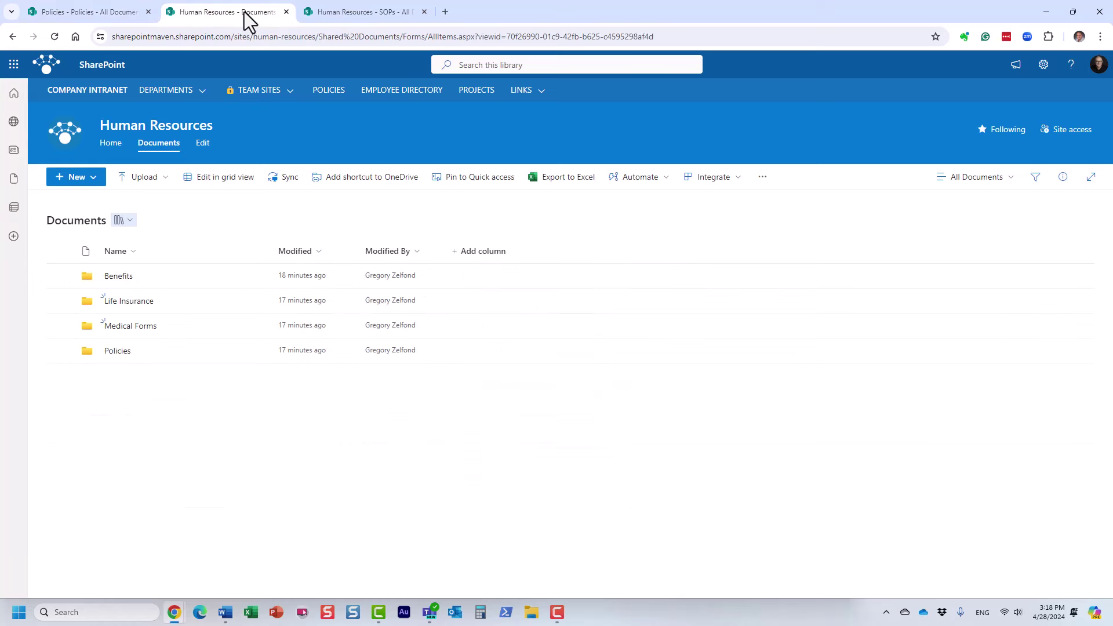
# Return to the SOPs library and pin its Owner and Status columns to the filters pane.
pyautogui.click(341, 13)
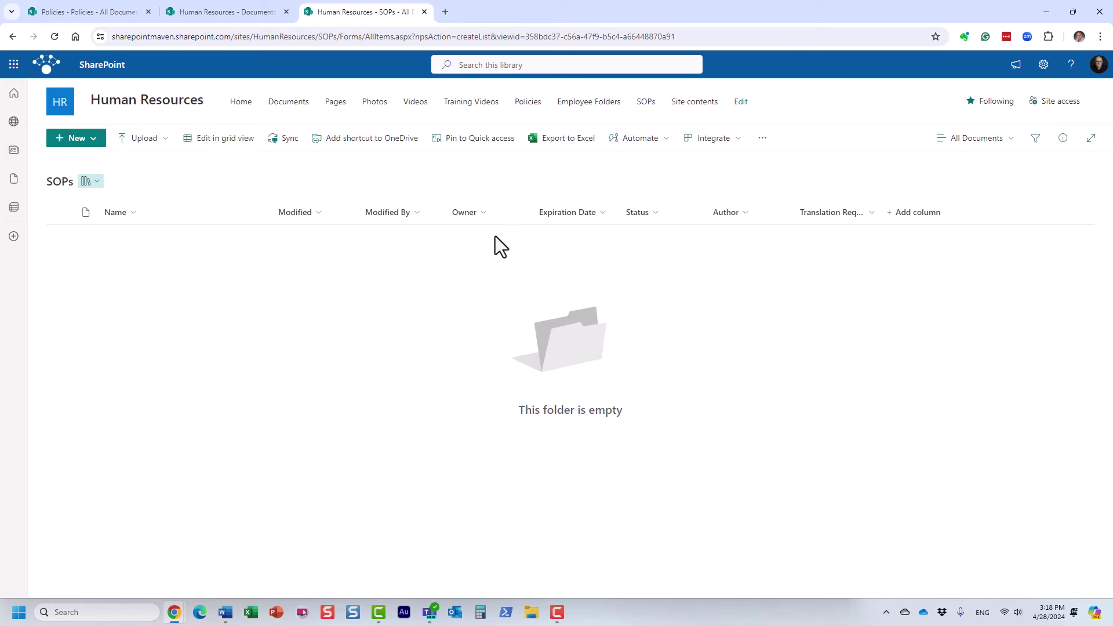
pyautogui.click(482, 213)
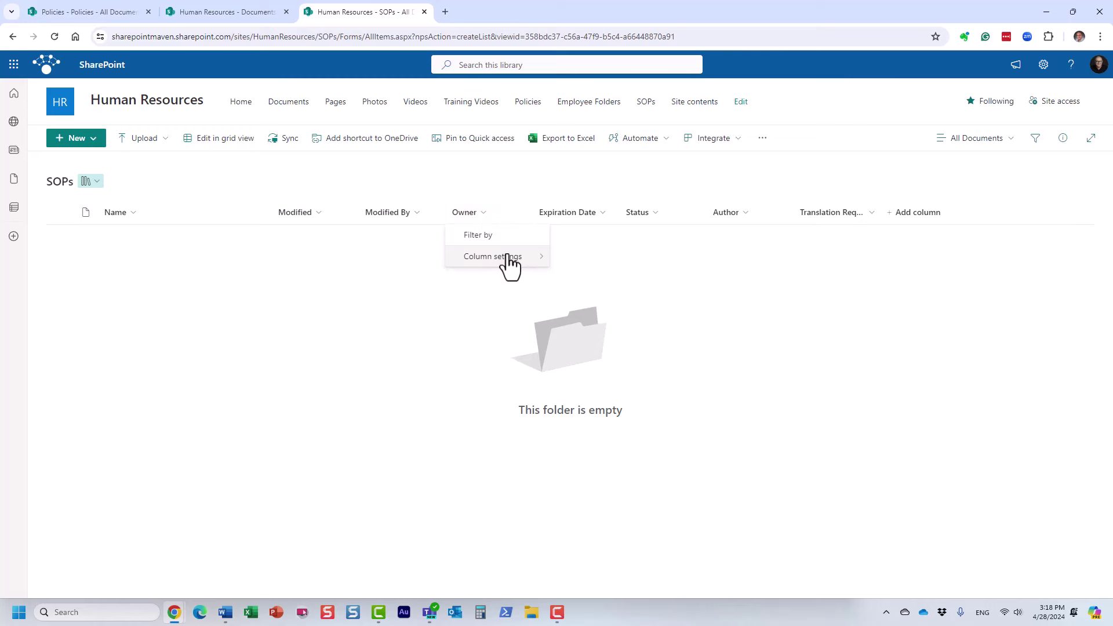
pyautogui.moveTo(509, 264)
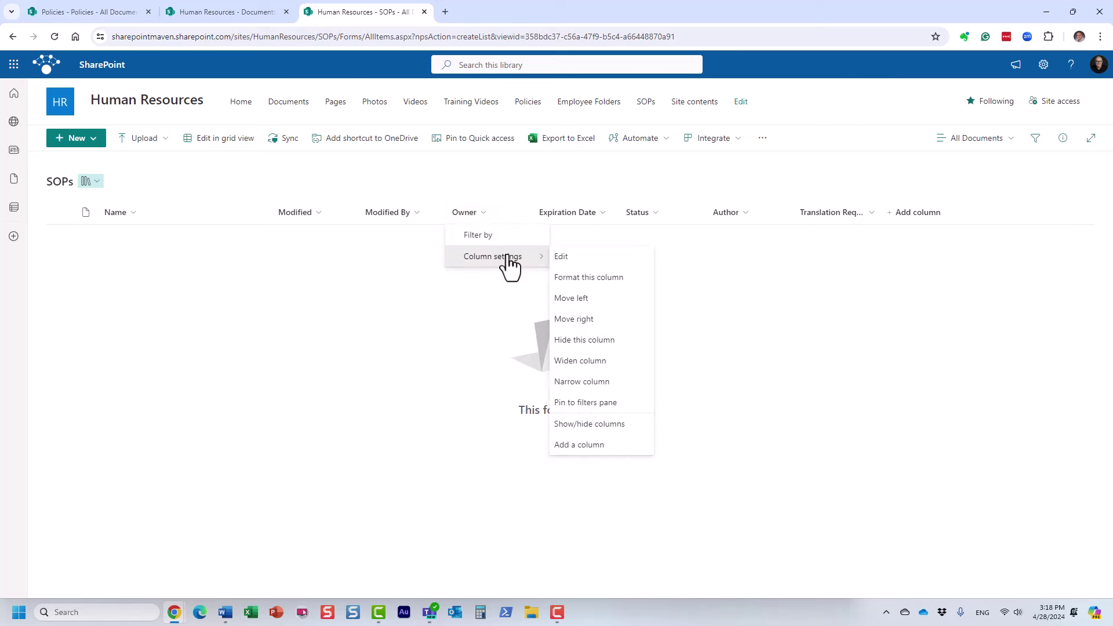
pyautogui.click(607, 404)
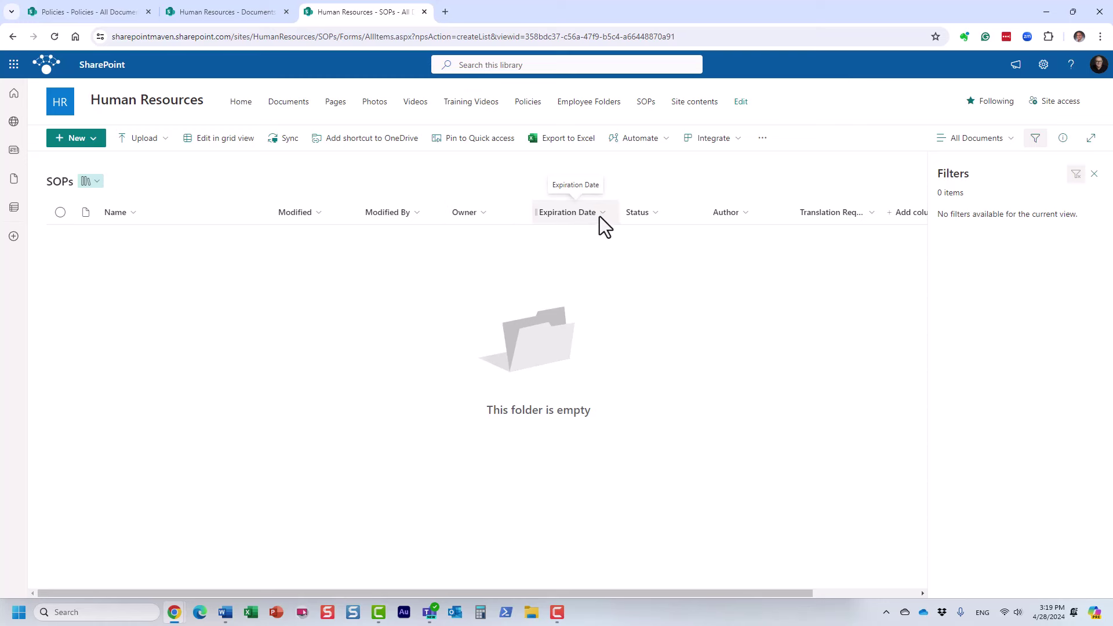
pyautogui.click(649, 221)
pyautogui.moveTo(676, 322)
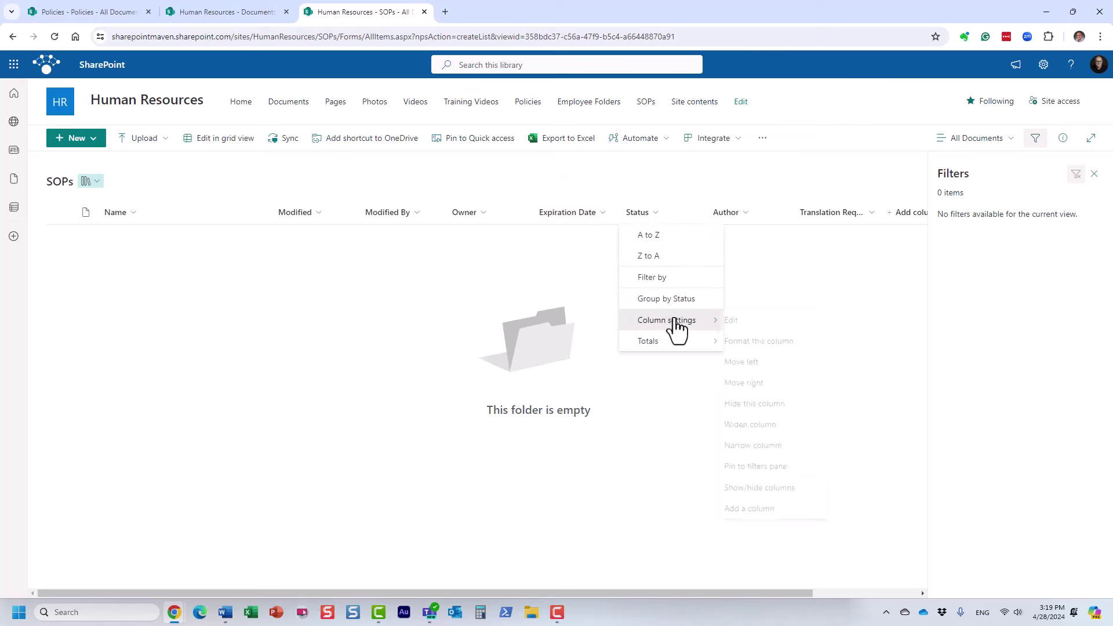
pyautogui.click(763, 467)
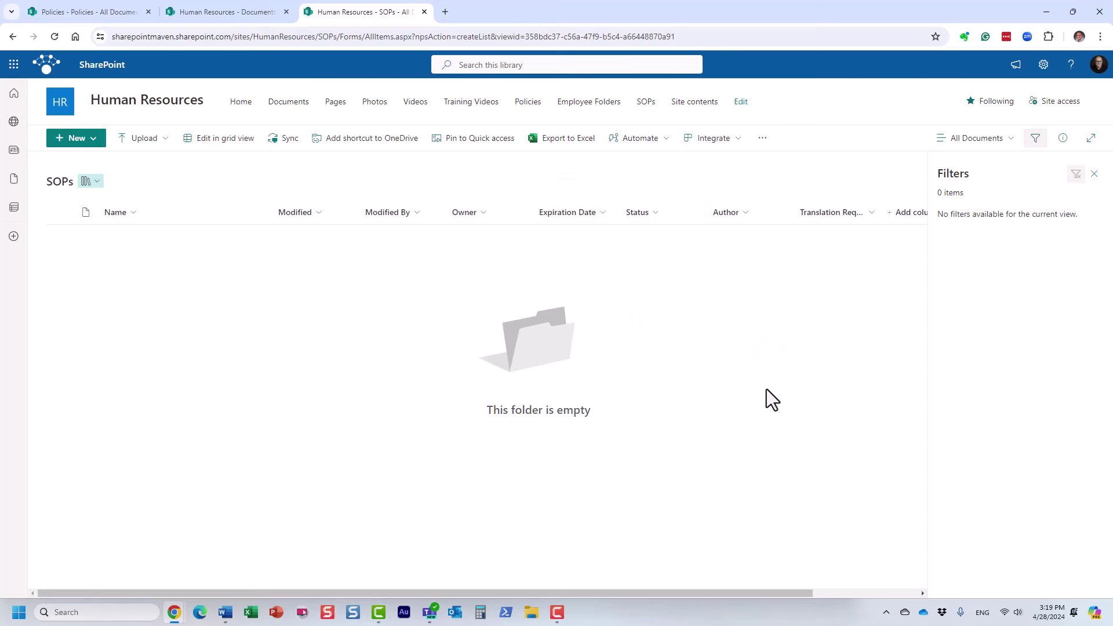
# Pin the Author and Translation Required columns of the SOPs library to the filters pane.
pyautogui.click(741, 218)
pyautogui.moveTo(769, 325)
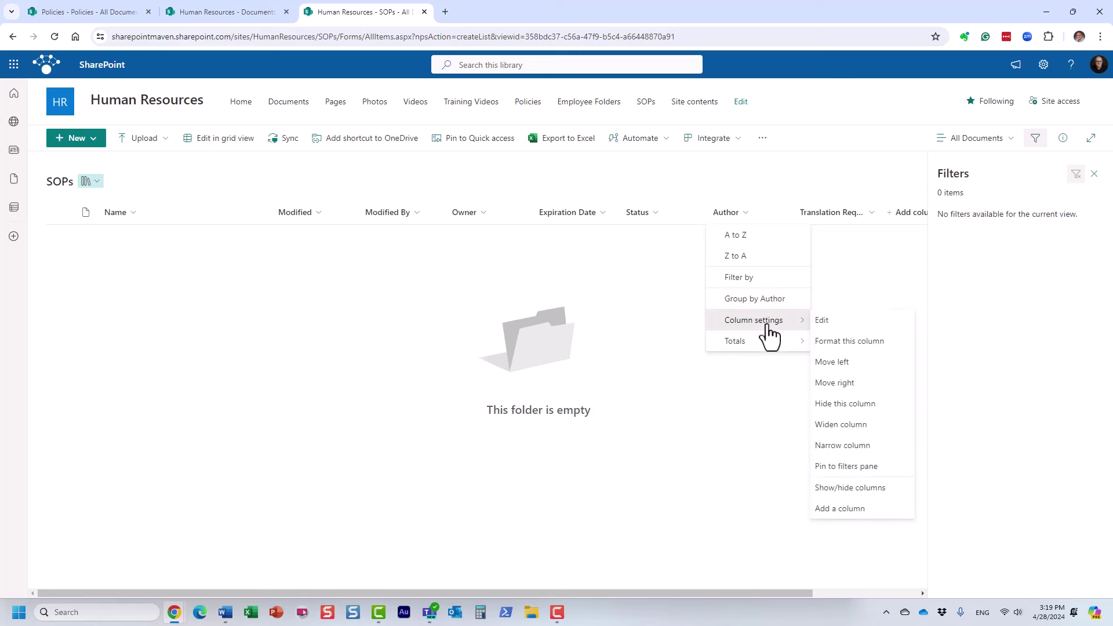
pyautogui.click(848, 466)
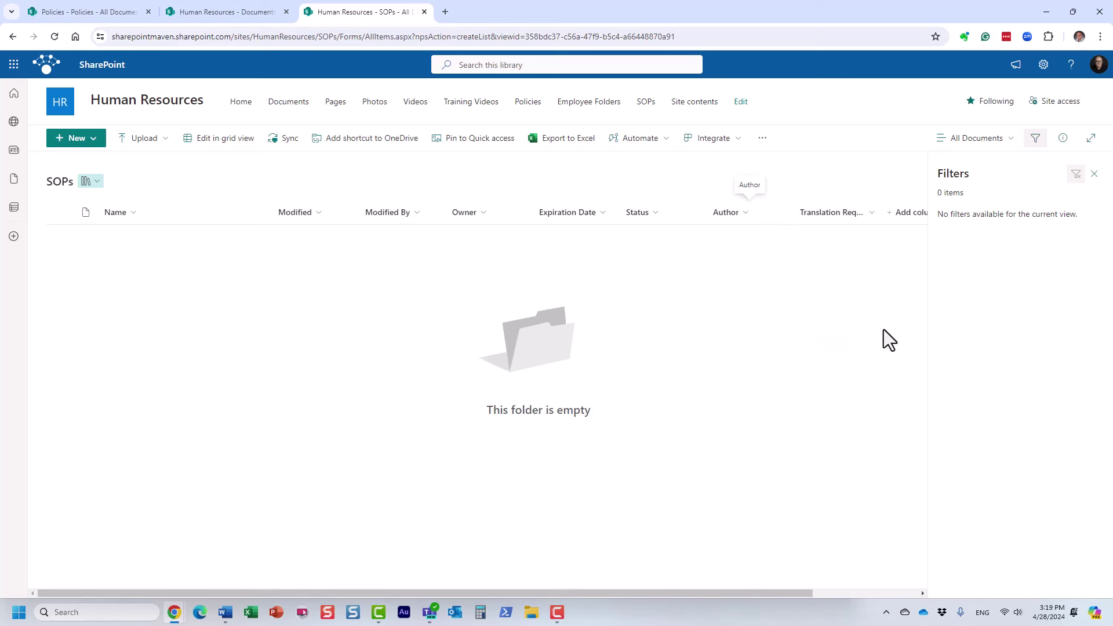
pyautogui.click(856, 214)
pyautogui.moveTo(875, 322)
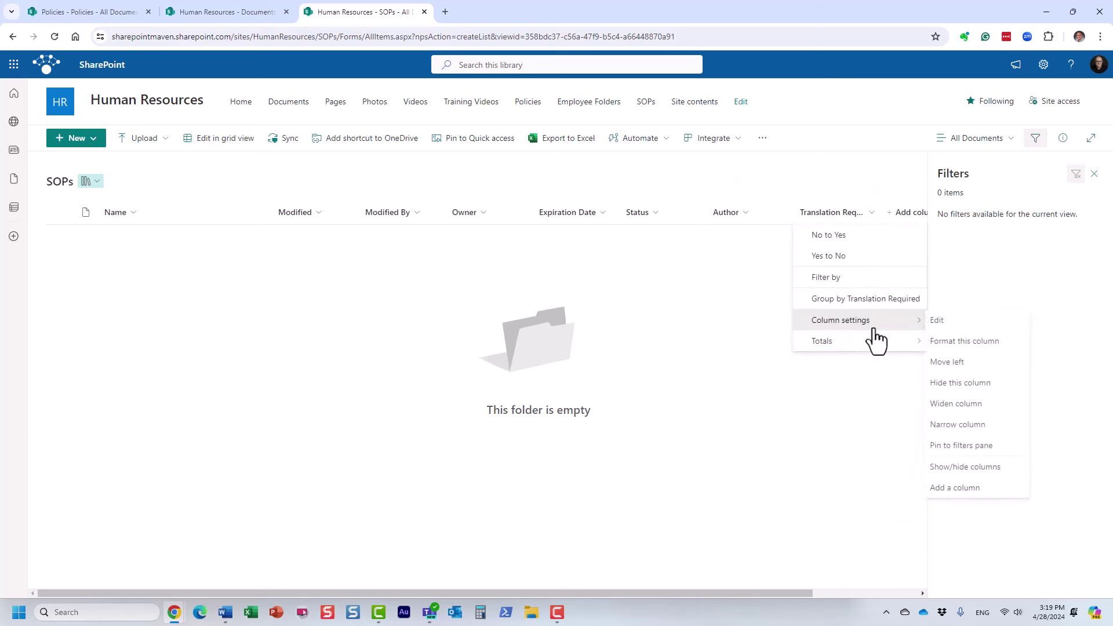
pyautogui.click(962, 446)
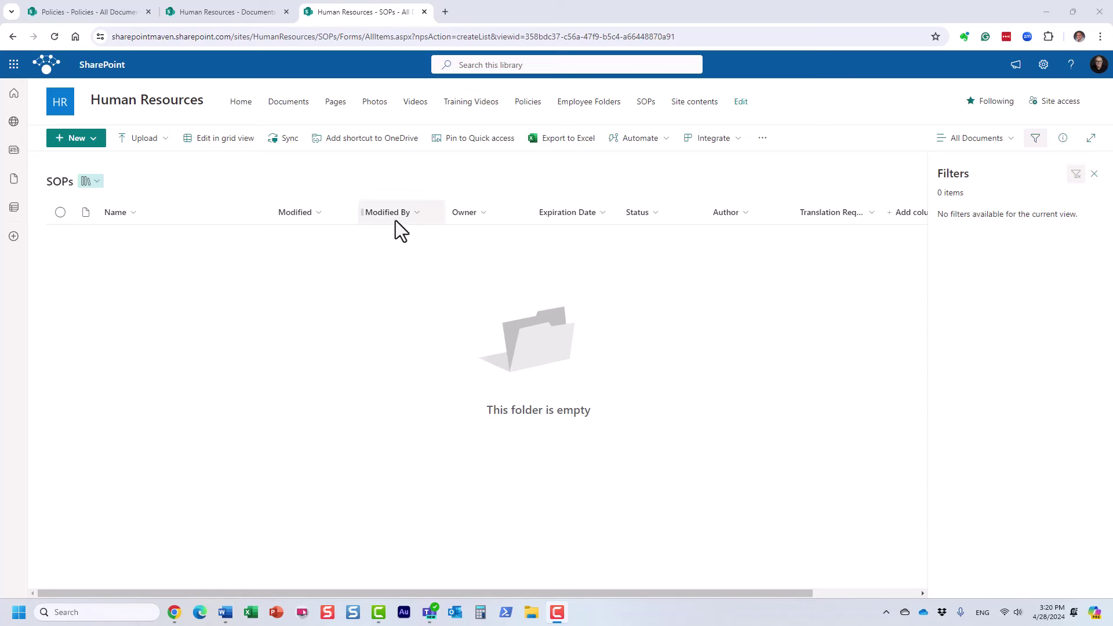
# Move the Modified and Modified By columns after Translation Required in the SOPs library, and hide both from the view.
pyautogui.moveTo(291, 211); pyautogui.dragTo(882, 210)
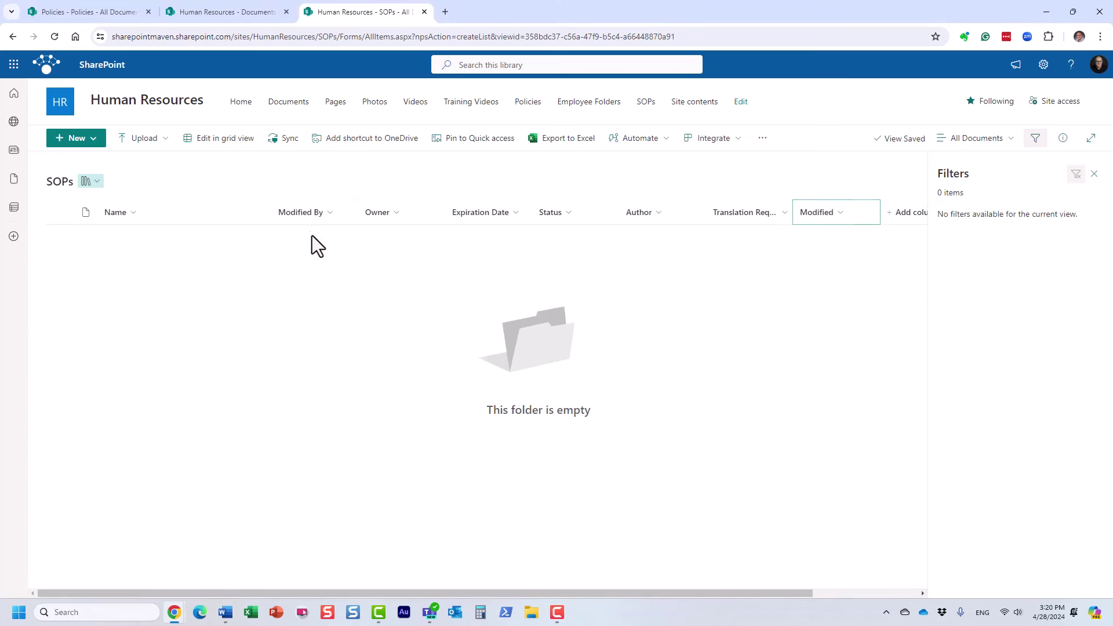
pyautogui.moveTo(304, 222); pyautogui.dragTo(886, 223)
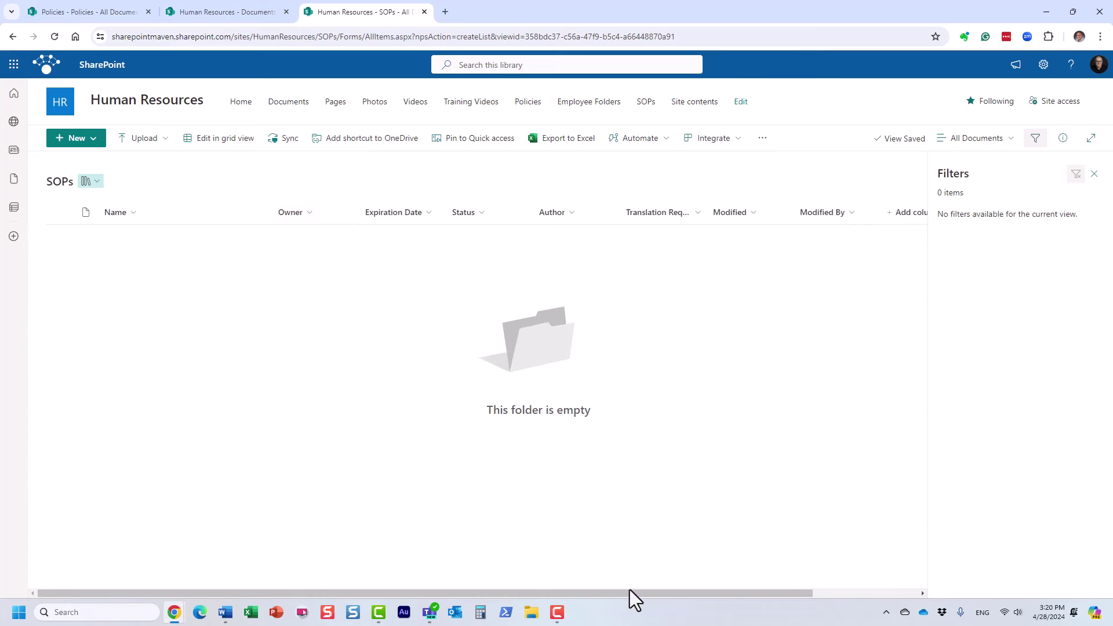
pyautogui.click(714, 213)
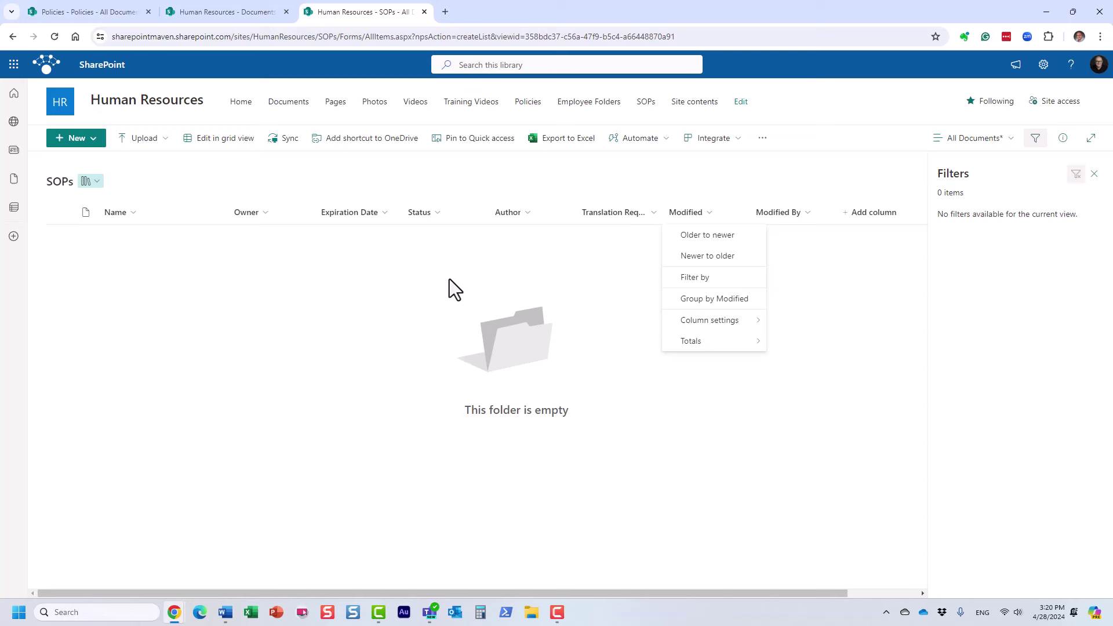
pyautogui.moveTo(735, 320)
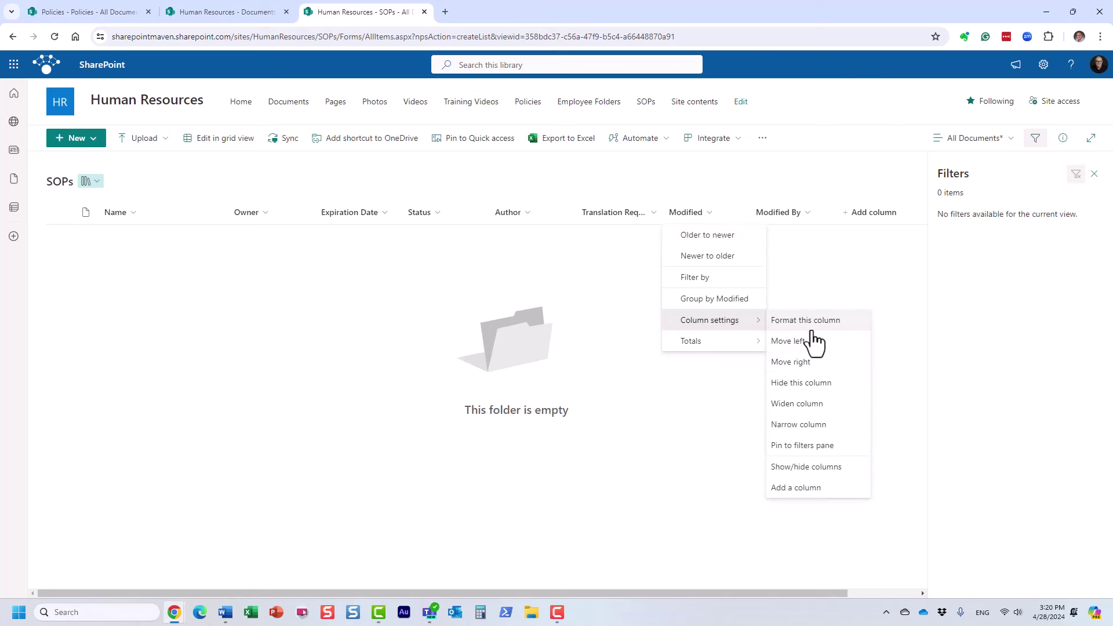
pyautogui.click(823, 383)
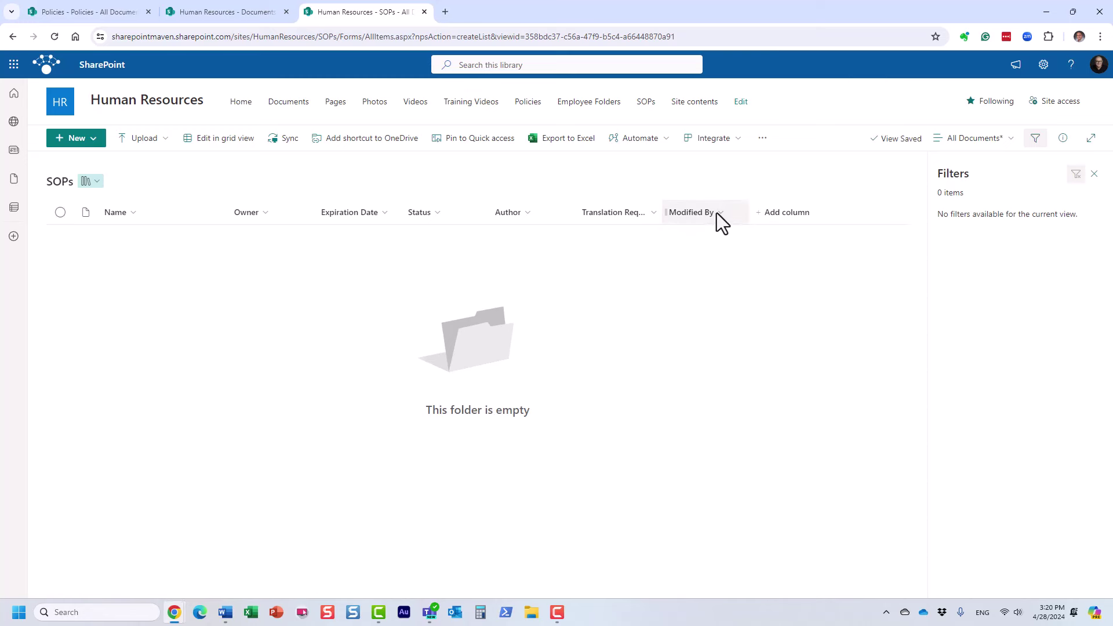
pyautogui.click(718, 216)
pyautogui.moveTo(753, 325)
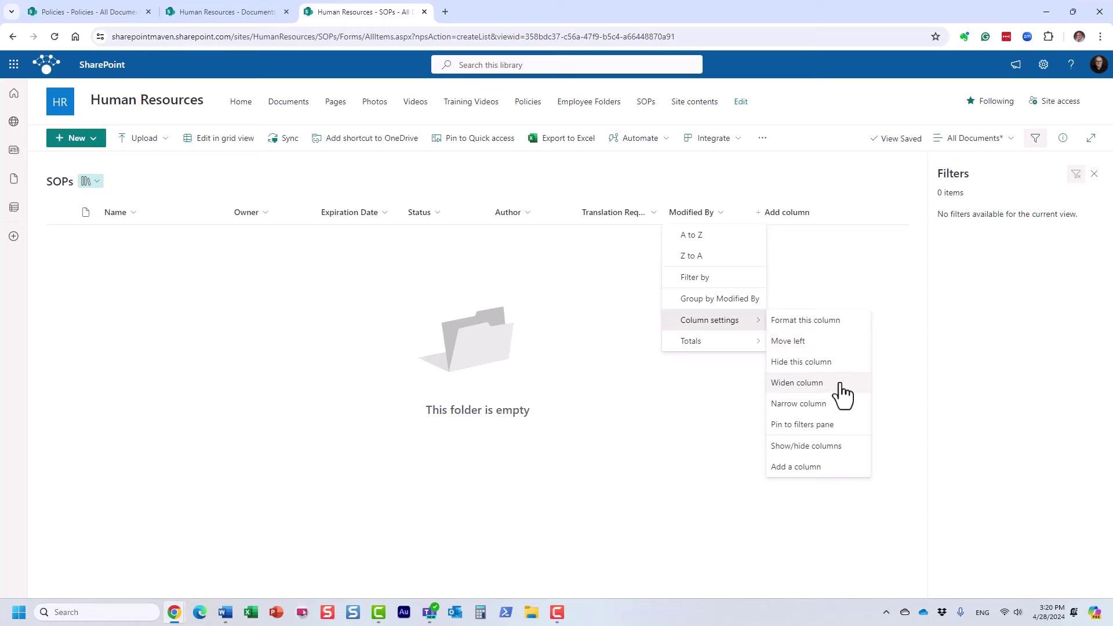
pyautogui.click(838, 364)
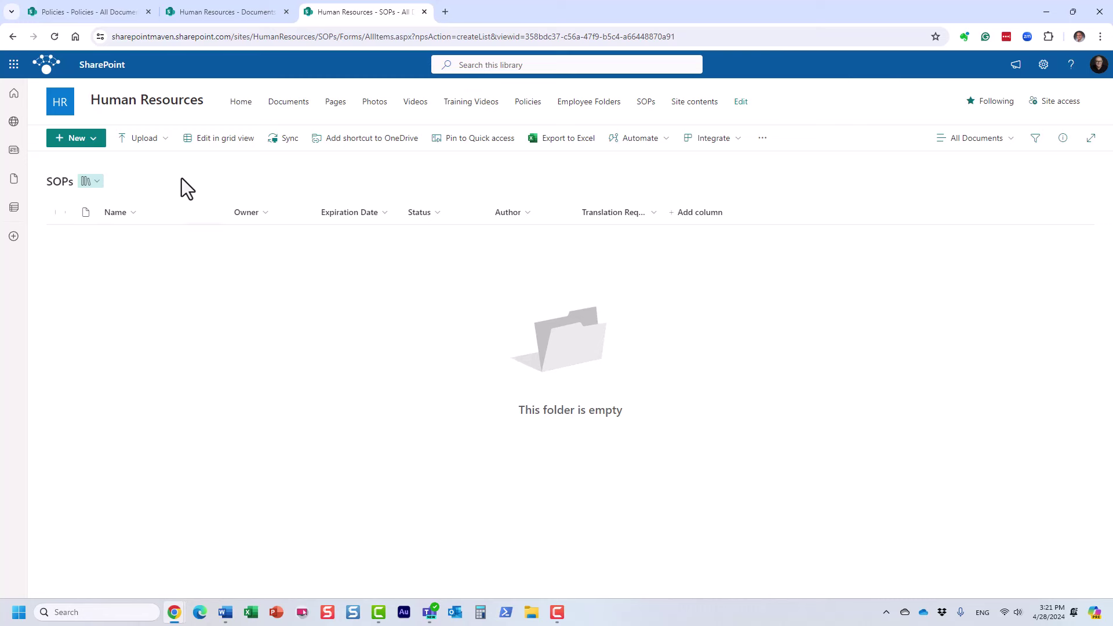
# Upload the files from Test Doc 1 through Test Document 3 in the Project Files folder to the SOPs library.
pyautogui.click(154, 144)
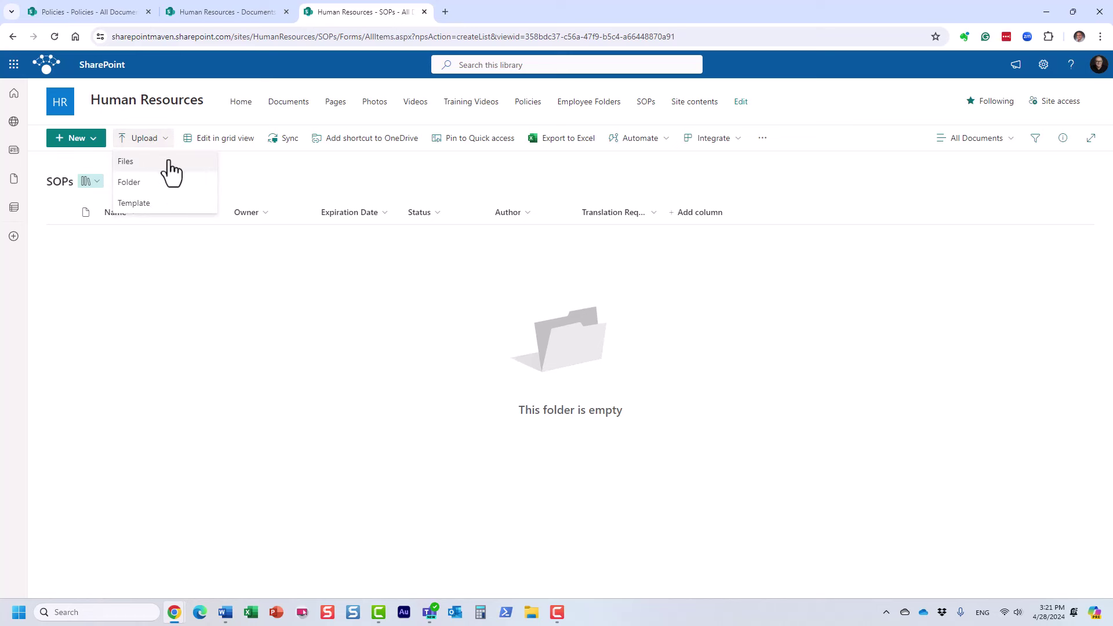
pyautogui.click(805, 197)
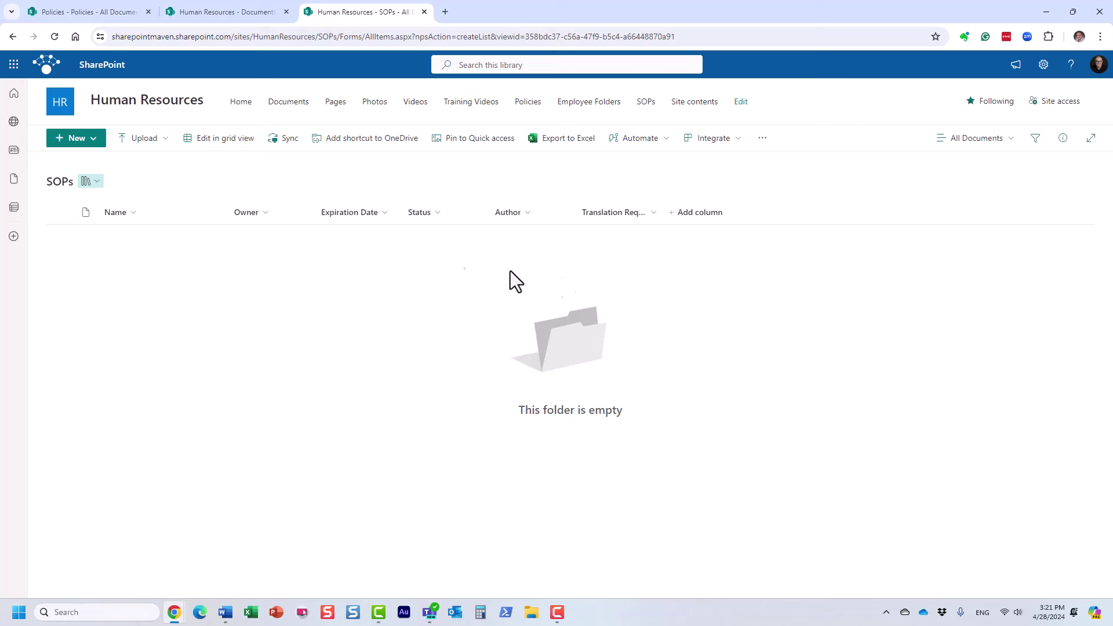
pyautogui.click(153, 142)
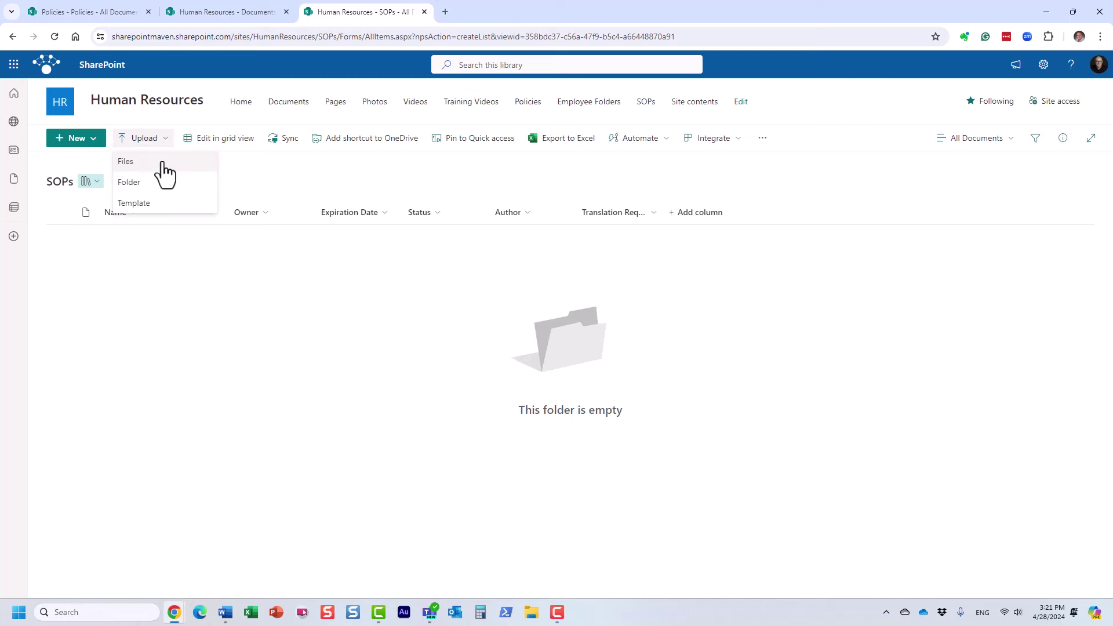
pyautogui.click(164, 168)
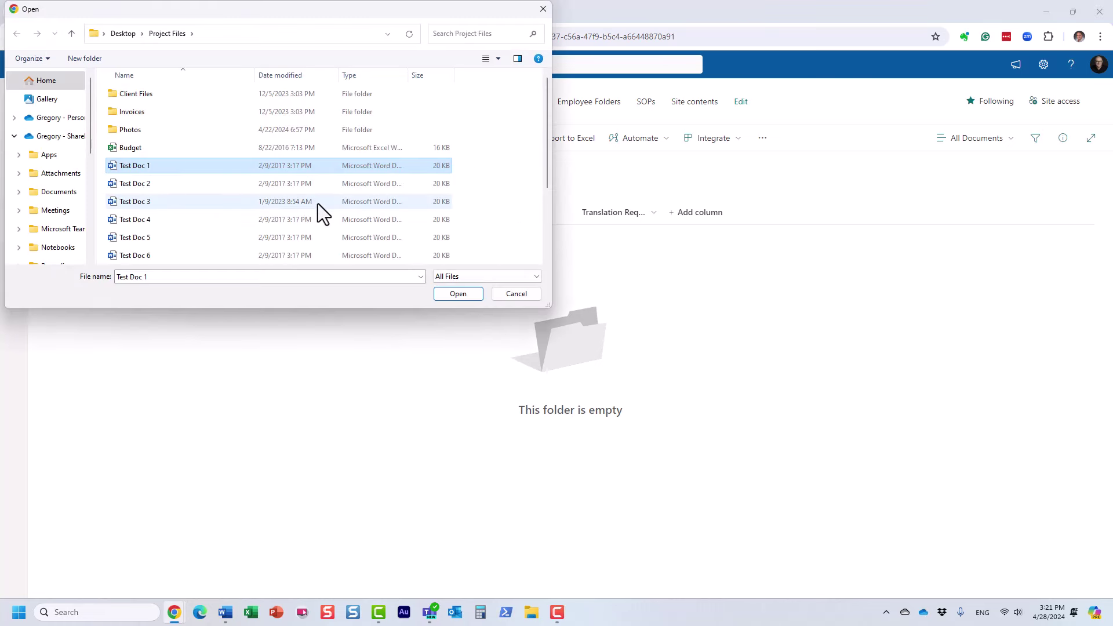
pyautogui.scroll(-2, 318, 204)
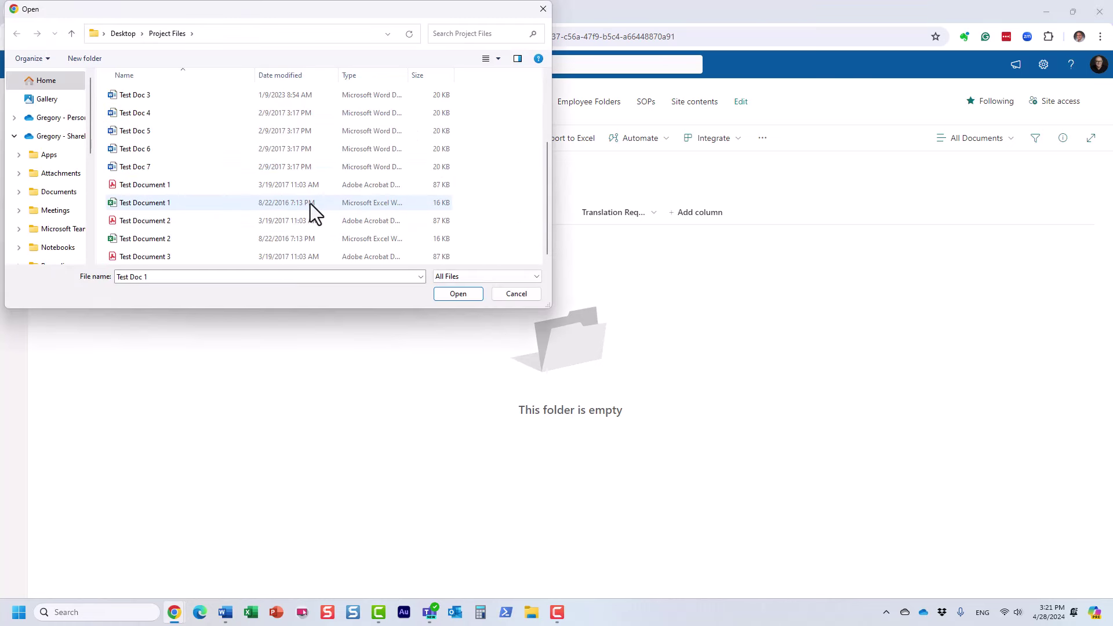
pyautogui.keyDown('shift'); pyautogui.click(196, 252); pyautogui.keyUp('shift')
pyautogui.scroll(2, 242, 199)
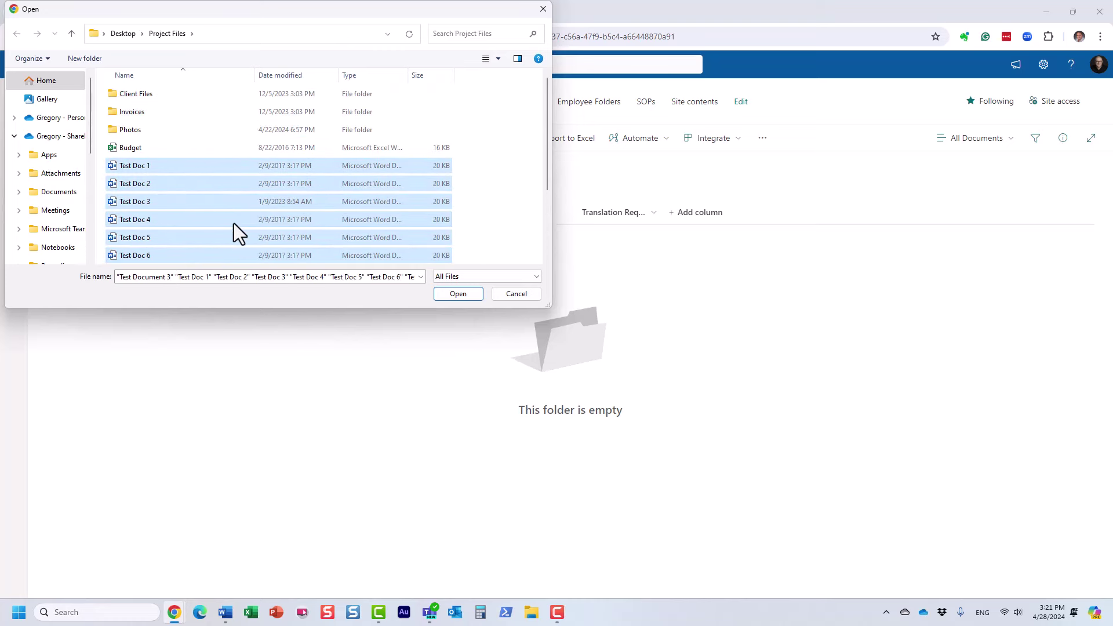
pyautogui.click(453, 294)
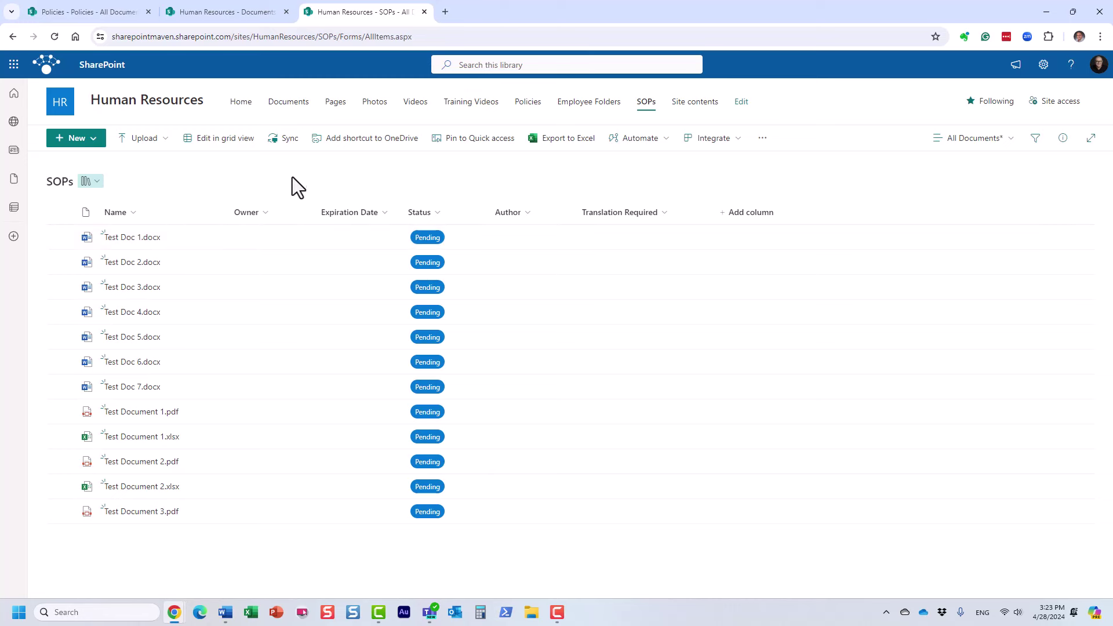
# Open the properties of Test Doc 1.docx and set its Owner to HR and IT.
pyautogui.click(60, 237)
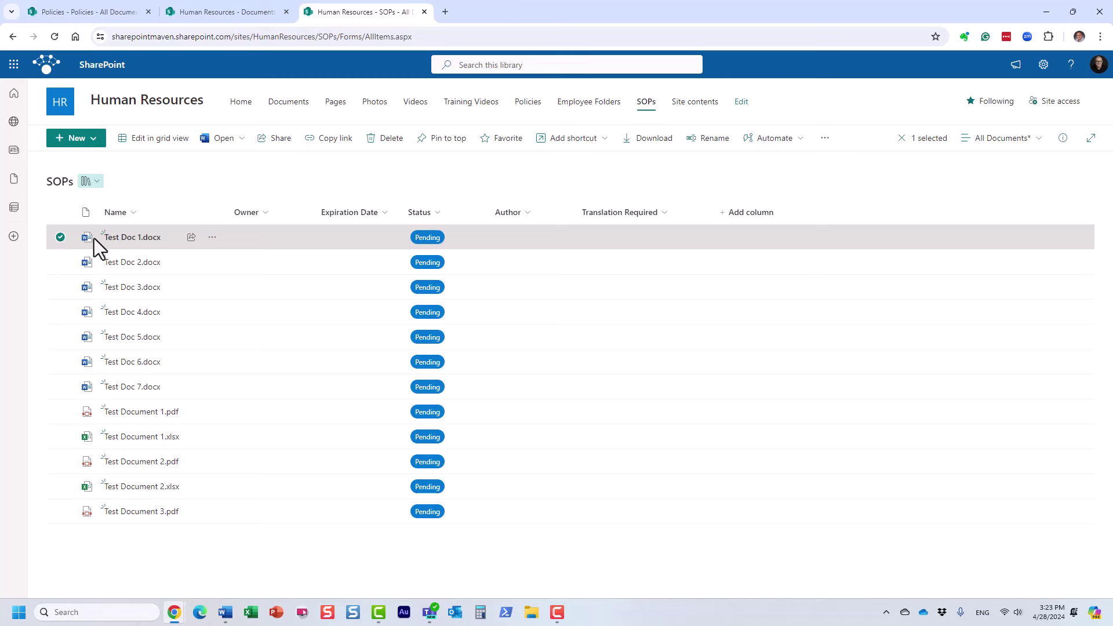
pyautogui.click(1060, 140)
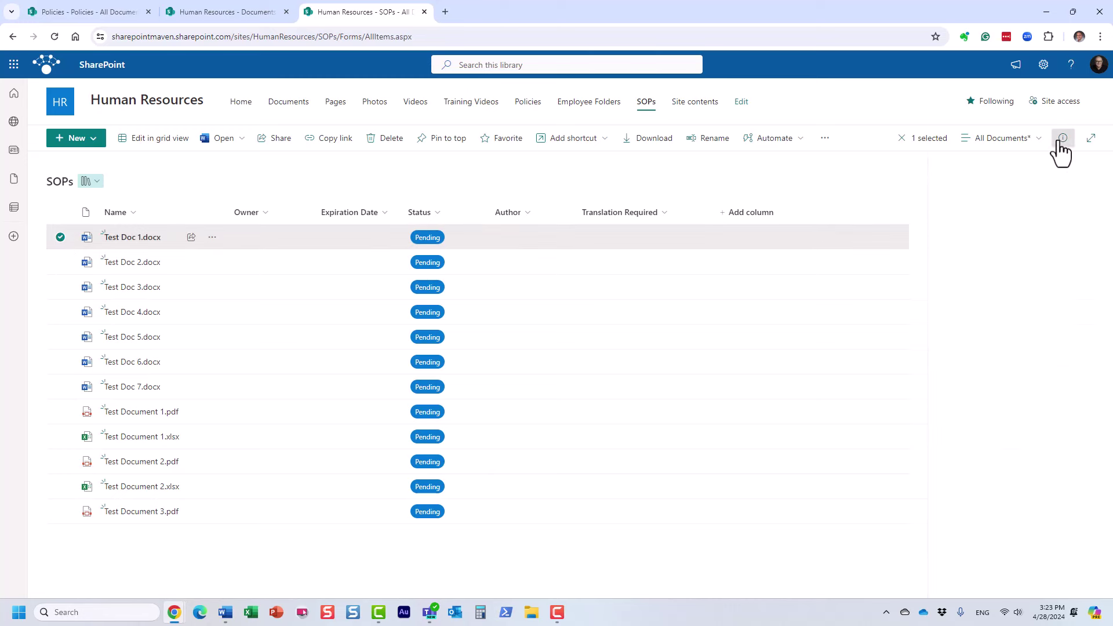
pyautogui.scroll(-2, 1043, 348)
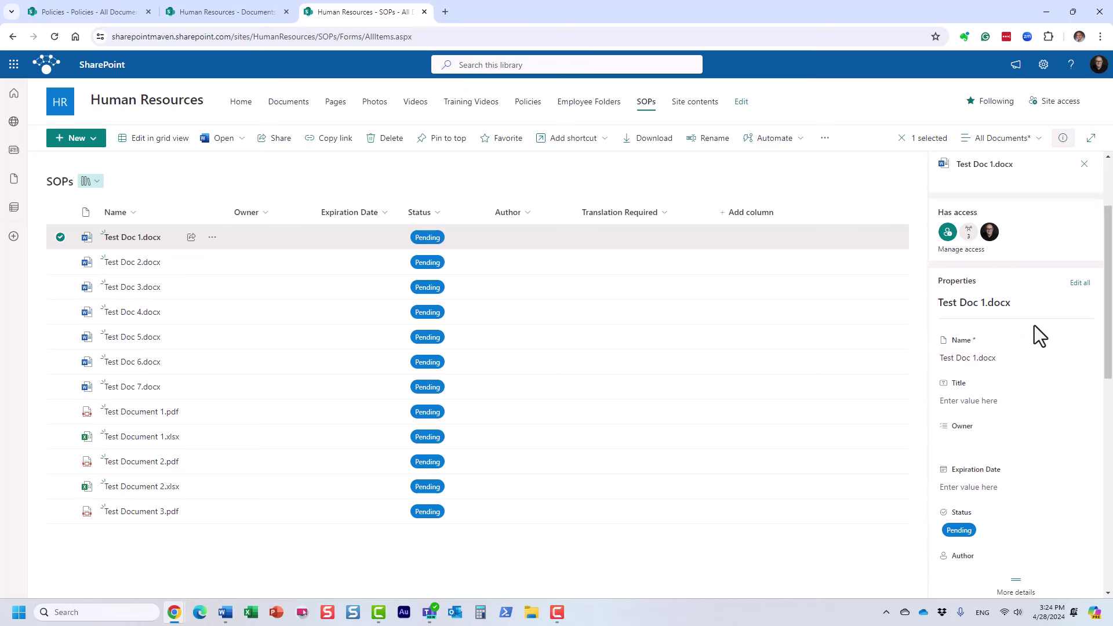
pyautogui.scroll(-1, 1014, 411)
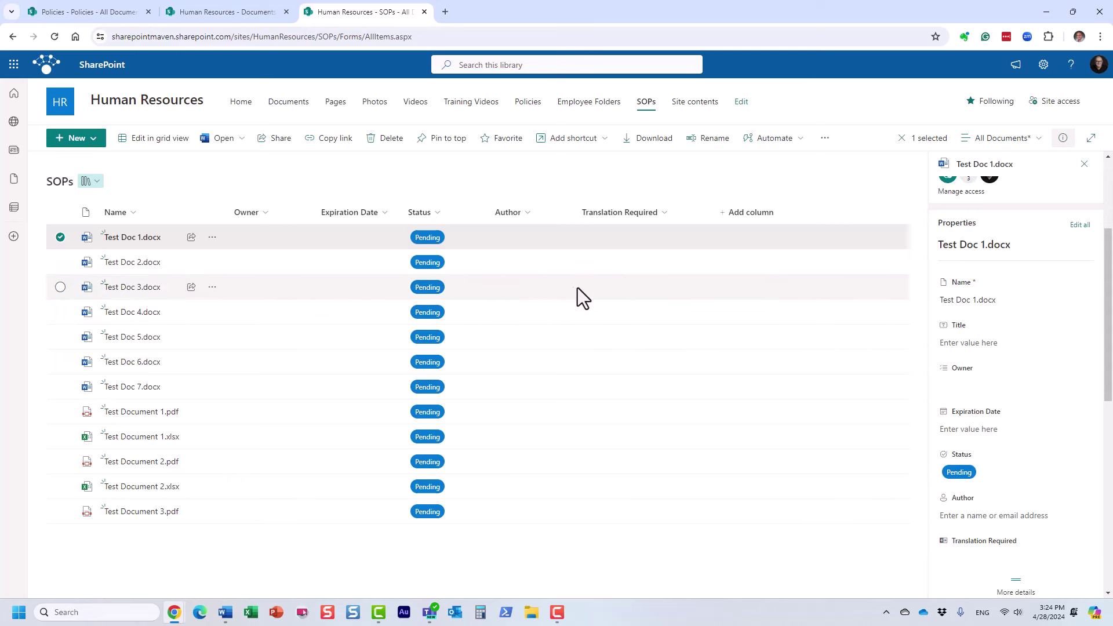
pyautogui.click(984, 387)
pyautogui.click(954, 417)
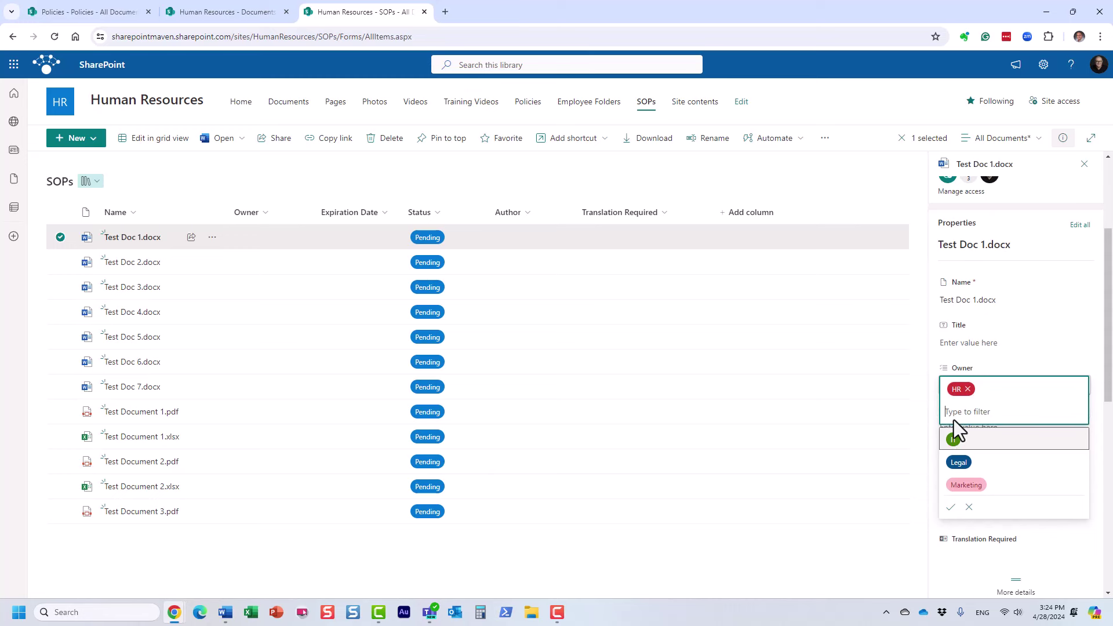
pyautogui.click(955, 442)
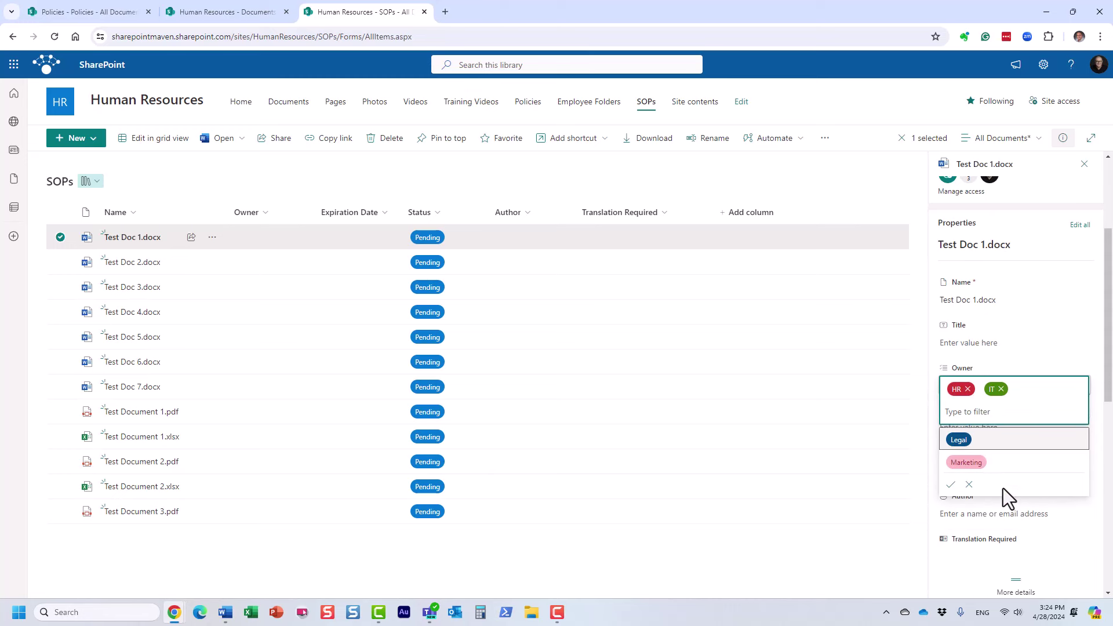
pyautogui.click(951, 486)
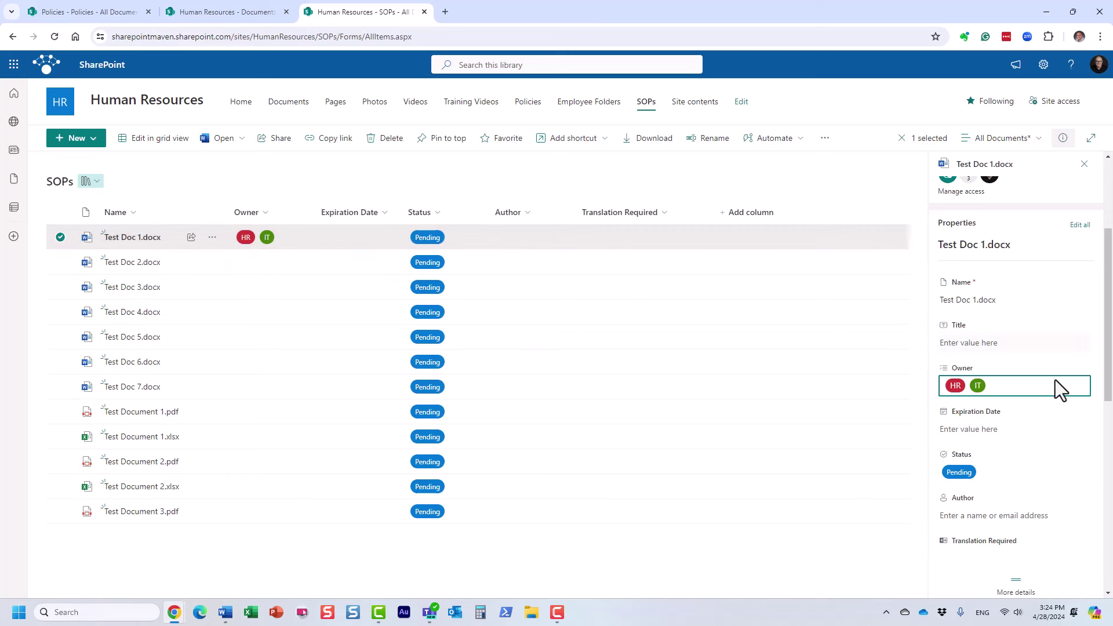
# Set the Expiration Date of Test Doc 1.docx to 4/29/2024 and its Status to Active.
pyautogui.click(988, 430)
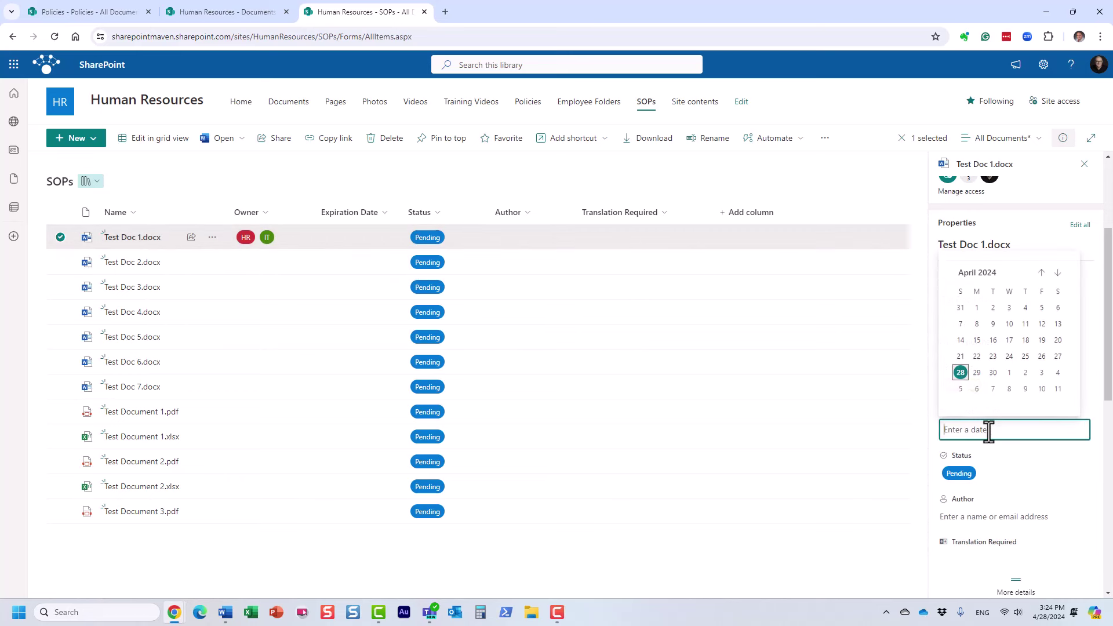
pyautogui.click(976, 374)
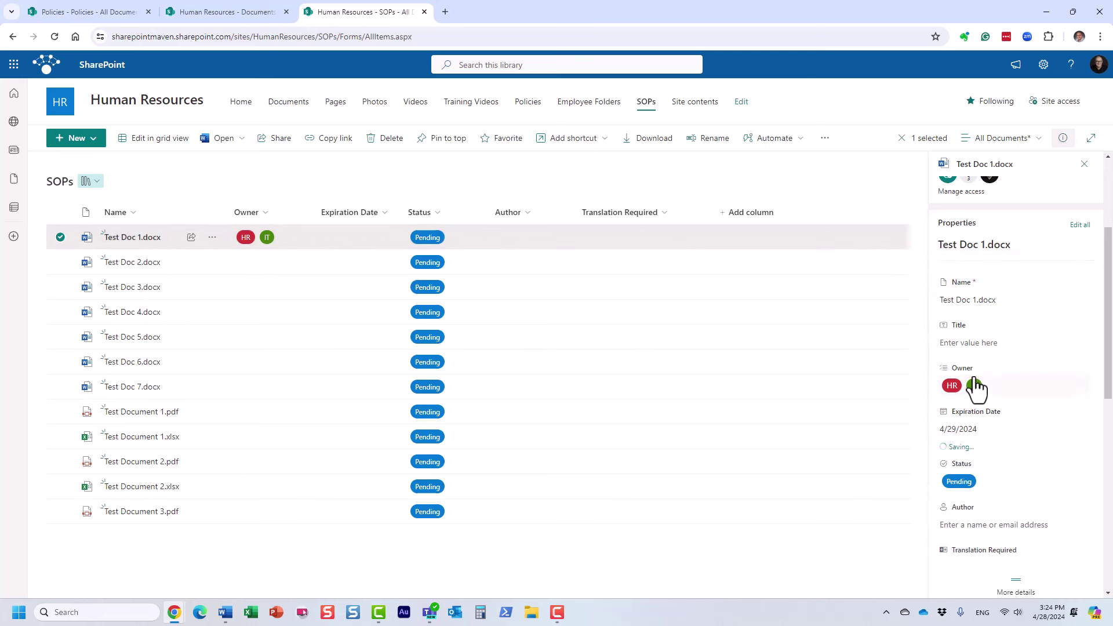
pyautogui.click(1000, 472)
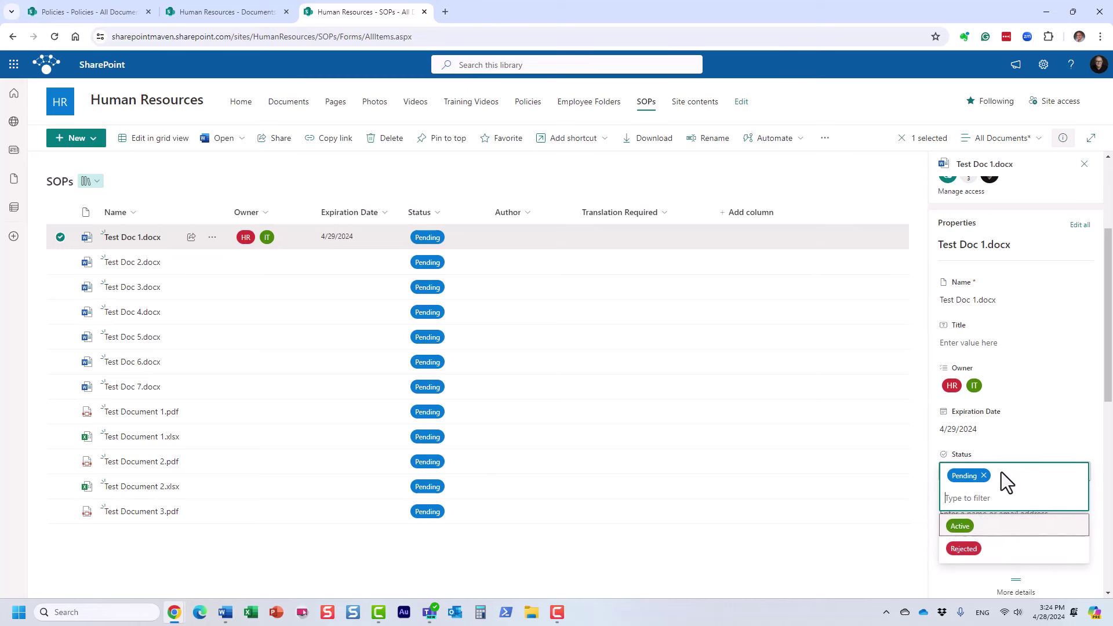
pyautogui.click(956, 528)
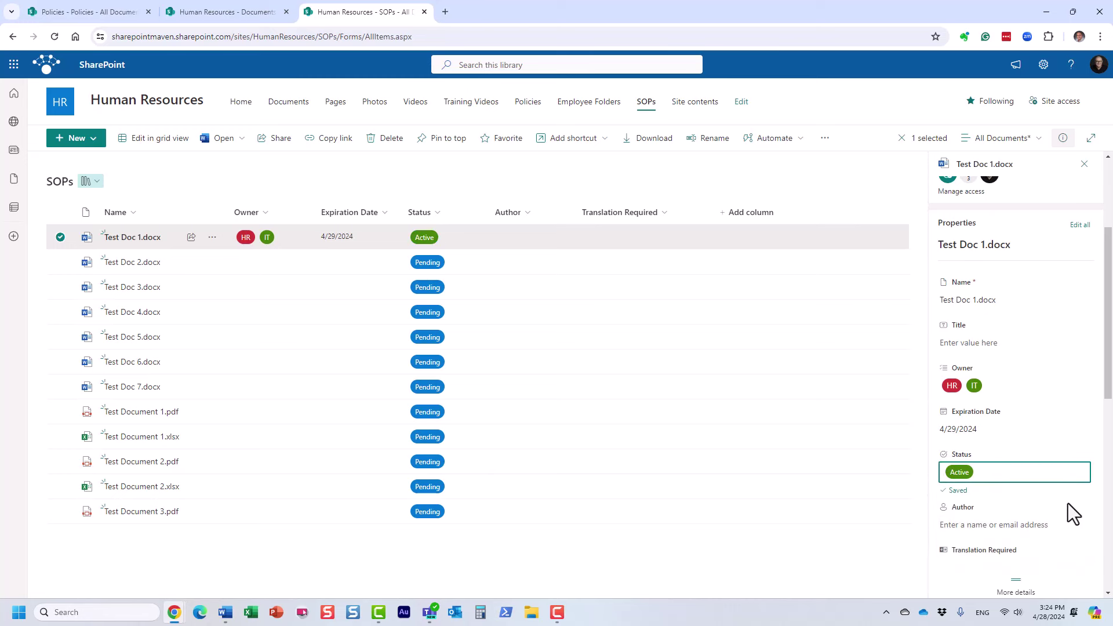
# Assign the matching SharePoint Consultant as the Author of Test Doc 1.docx.
pyautogui.click(980, 516)
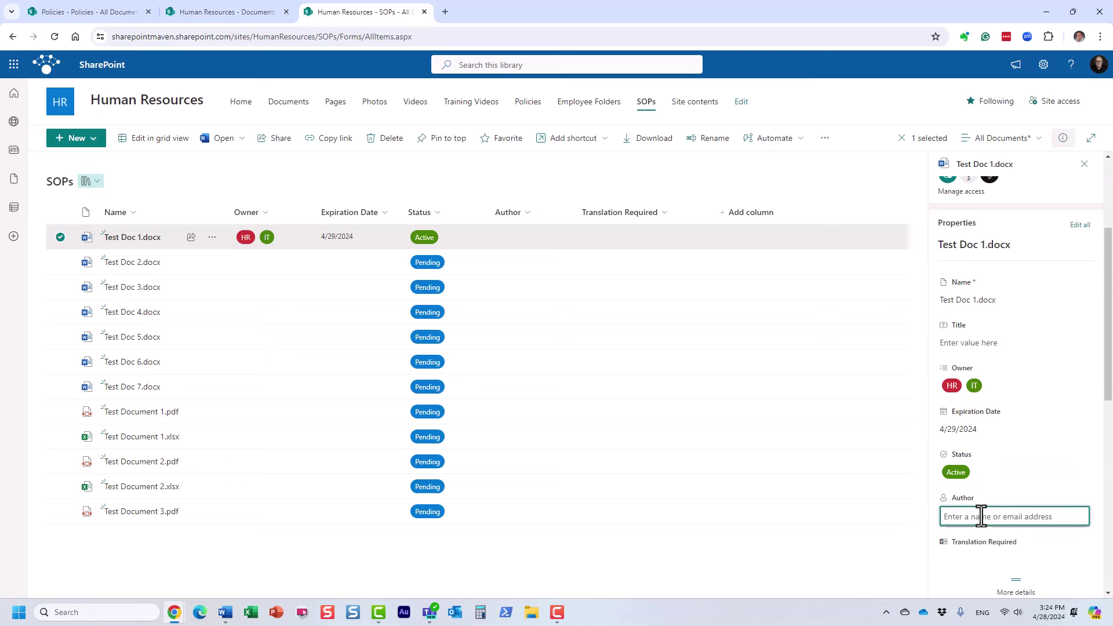
pyautogui.write('greg')
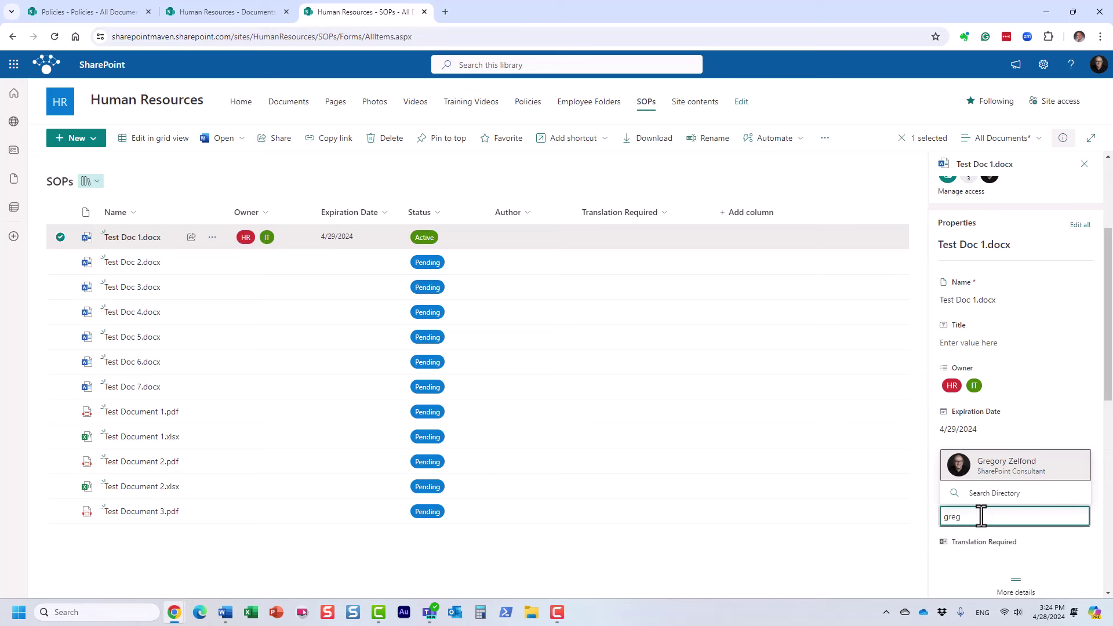
pyautogui.click(1042, 466)
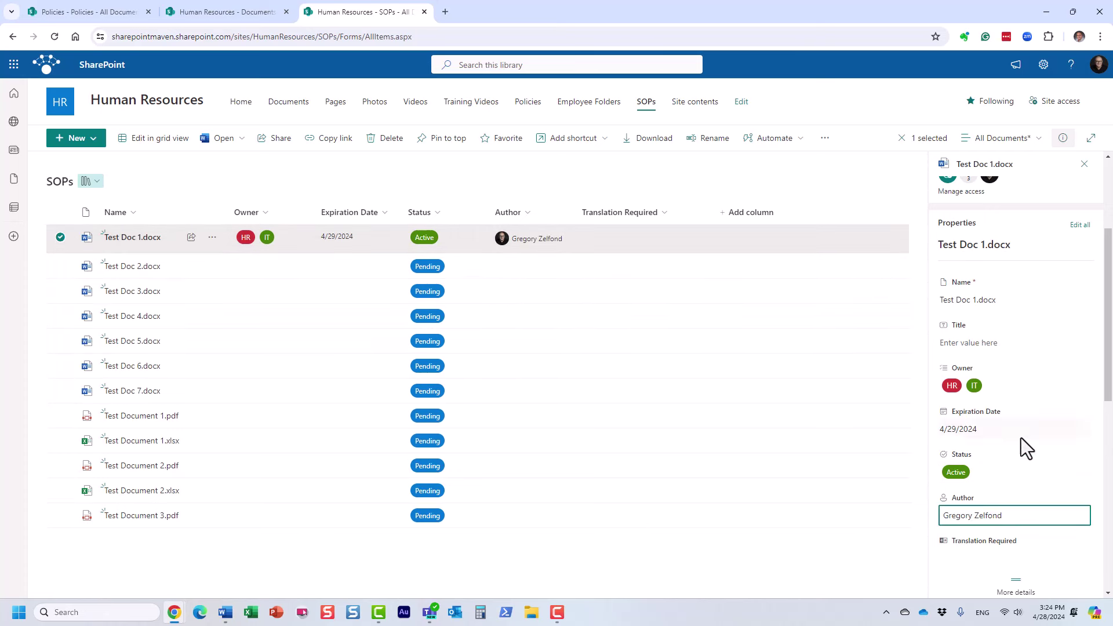
# Set Translation Required to Yes for Test Doc 1.docx and close its properties.
pyautogui.scroll(-2, 991, 533)
pyautogui.click(992, 440)
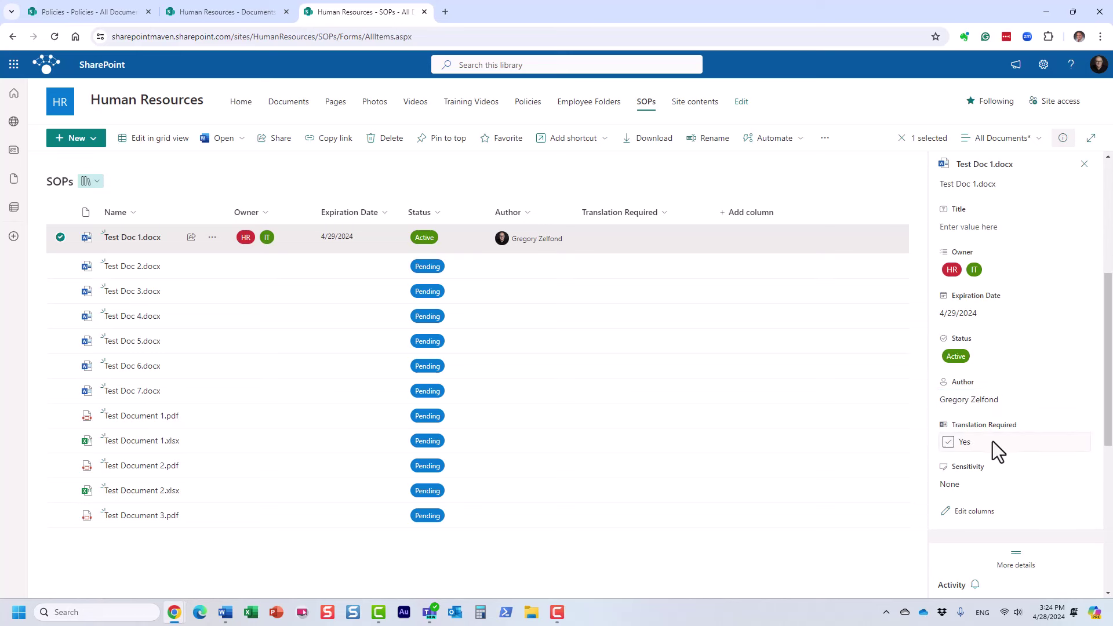
pyautogui.click(944, 442)
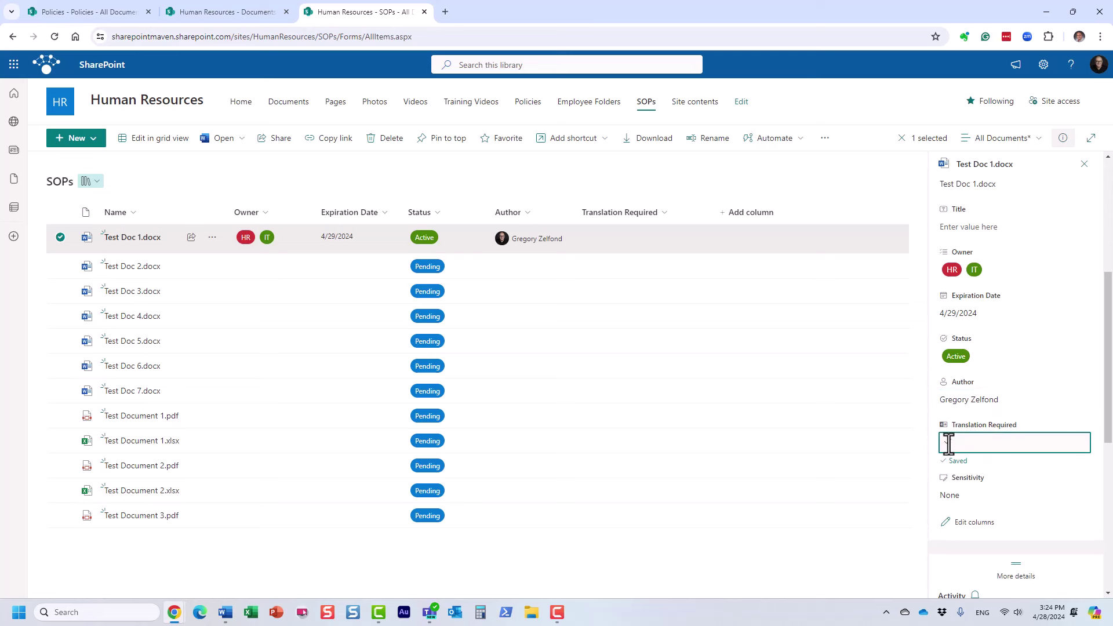
pyautogui.click(948, 445)
pyautogui.click(953, 453)
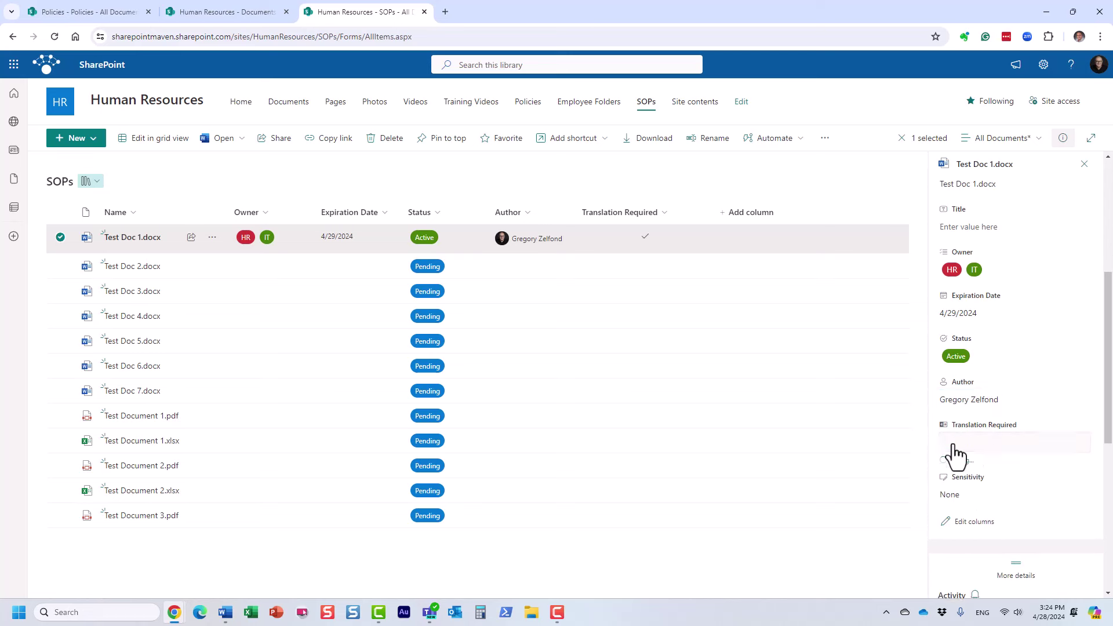
pyautogui.click(953, 445)
pyautogui.click(952, 443)
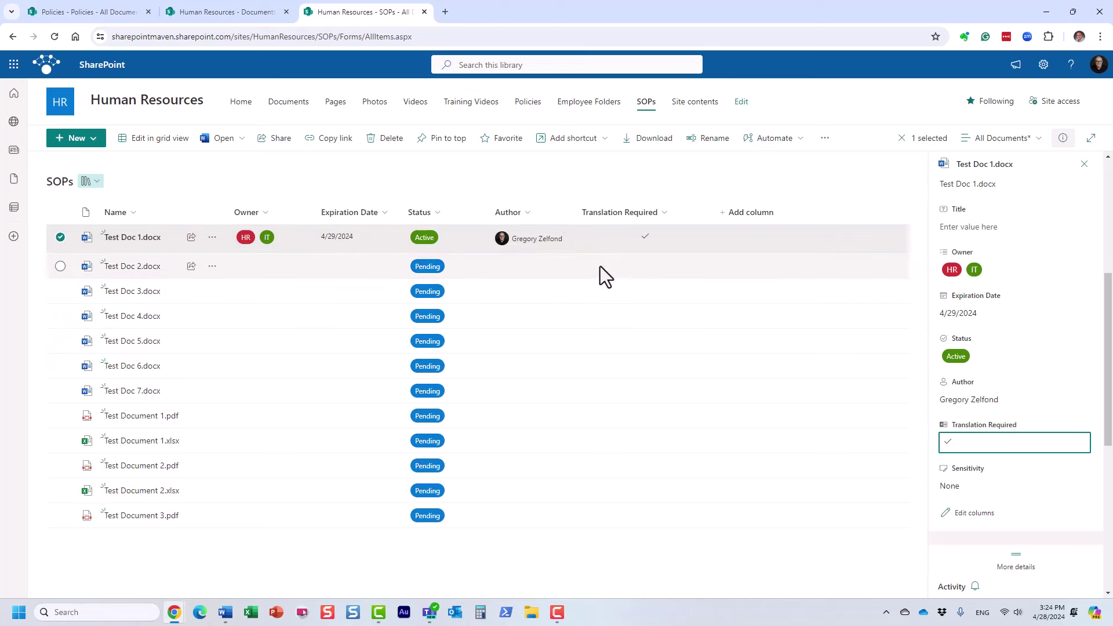
pyautogui.click(707, 244)
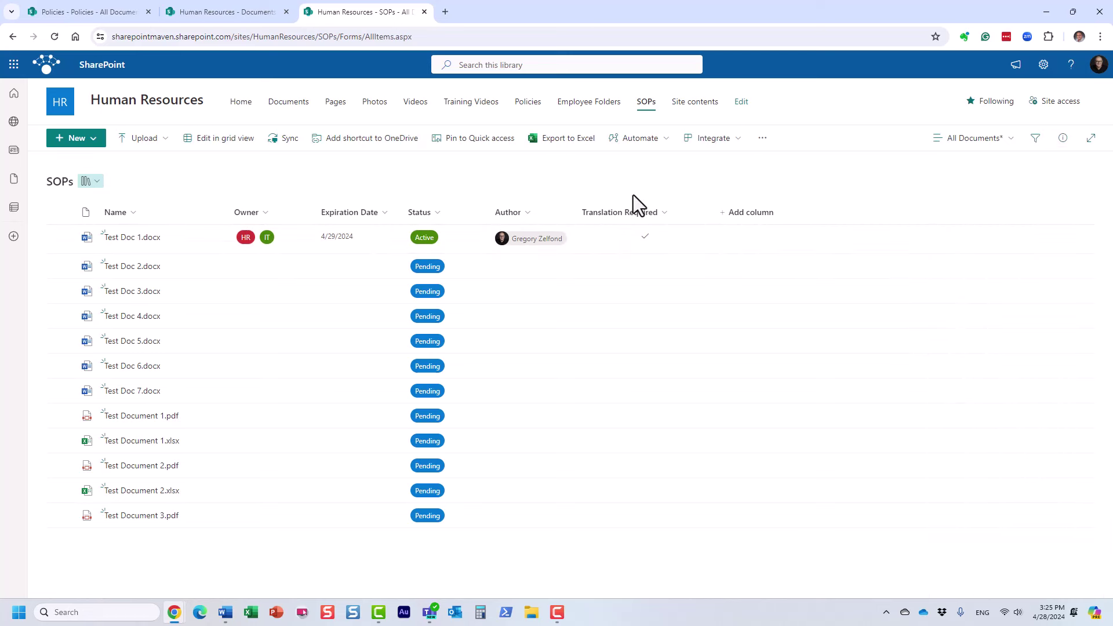
# Select Test Doc 2, Test Doc 3 and Test Doc 4 for bulk property editing, and set their Owner to Legal.
pyautogui.click(60, 267)
pyautogui.click(61, 291)
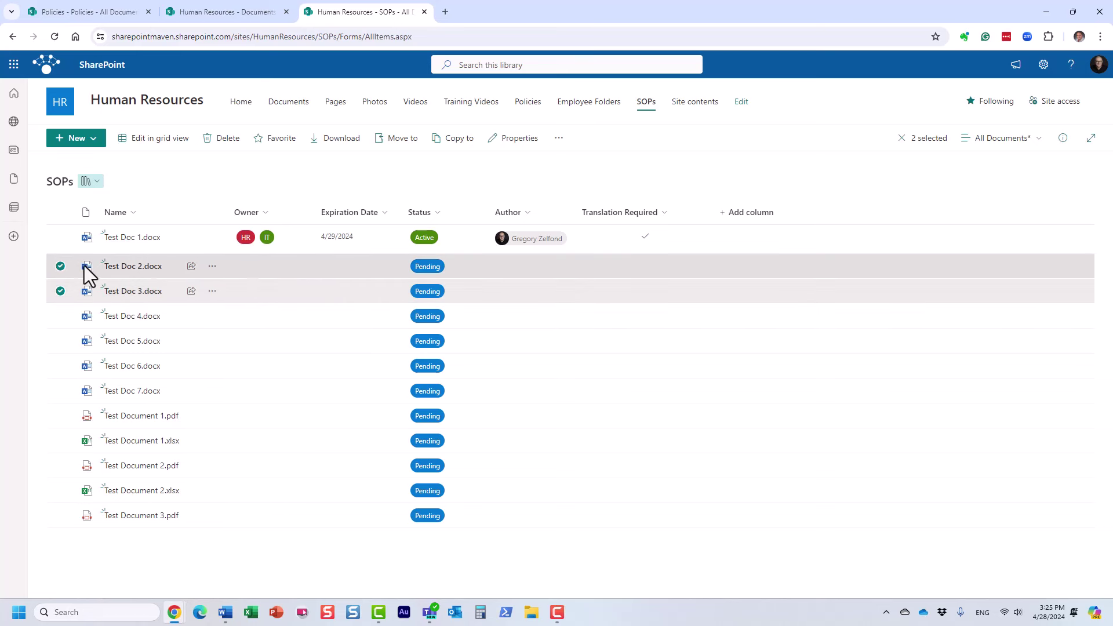
pyautogui.click(61, 315)
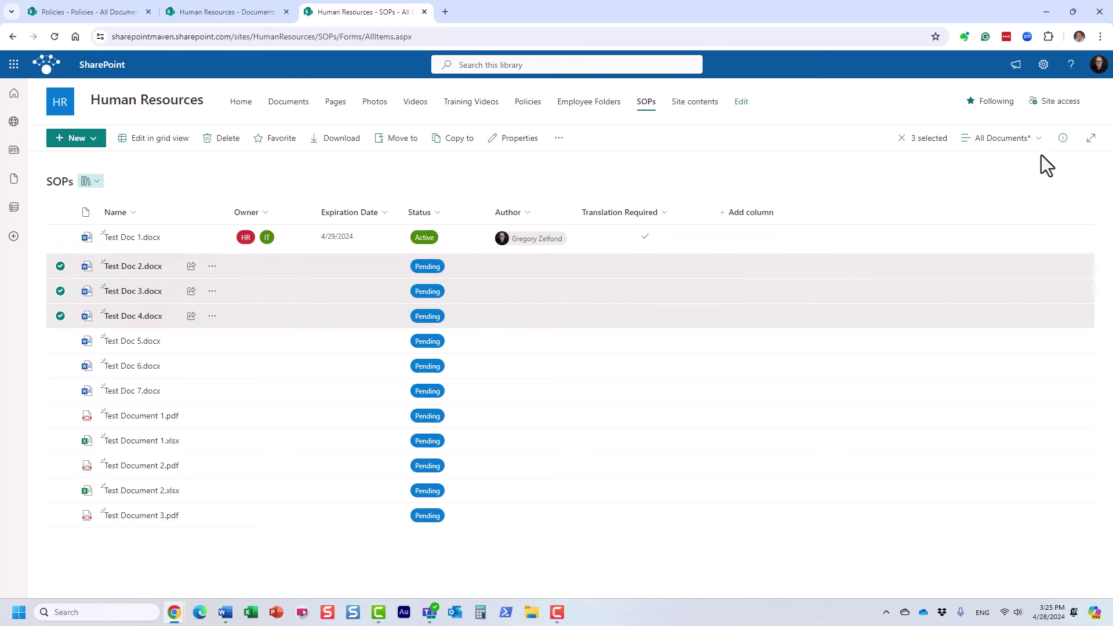
pyautogui.click(1063, 140)
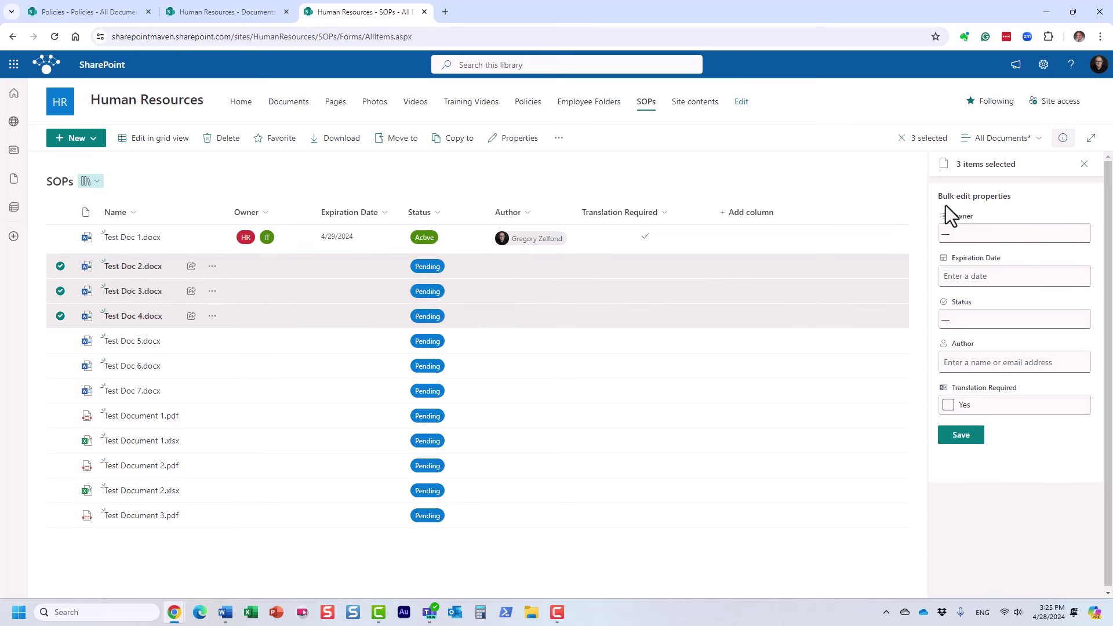
pyautogui.click(973, 235)
pyautogui.click(958, 311)
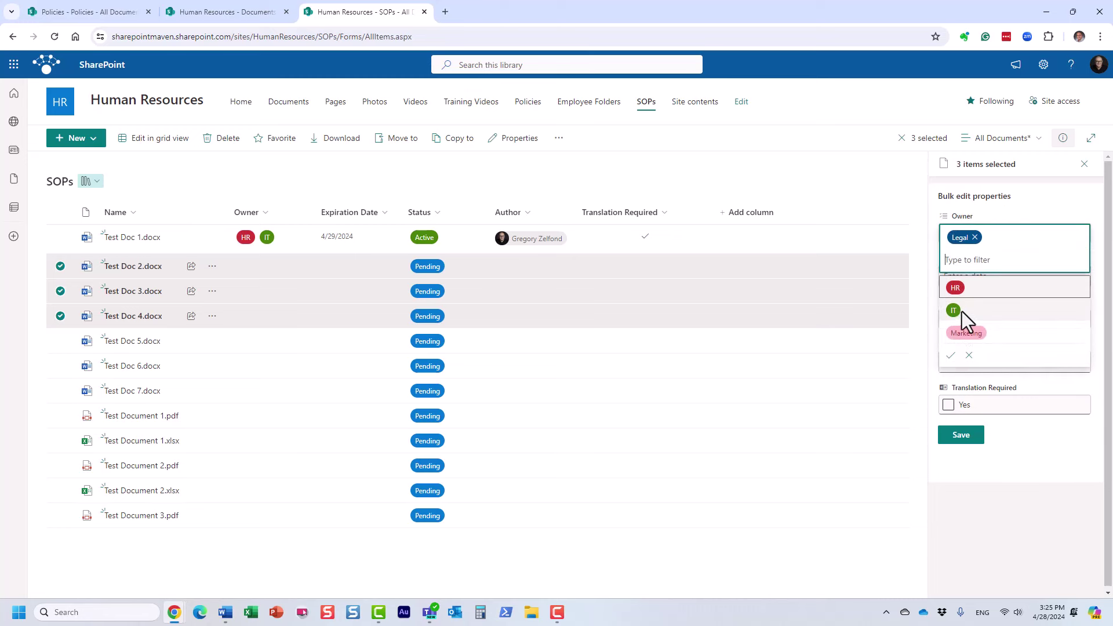
pyautogui.click(951, 355)
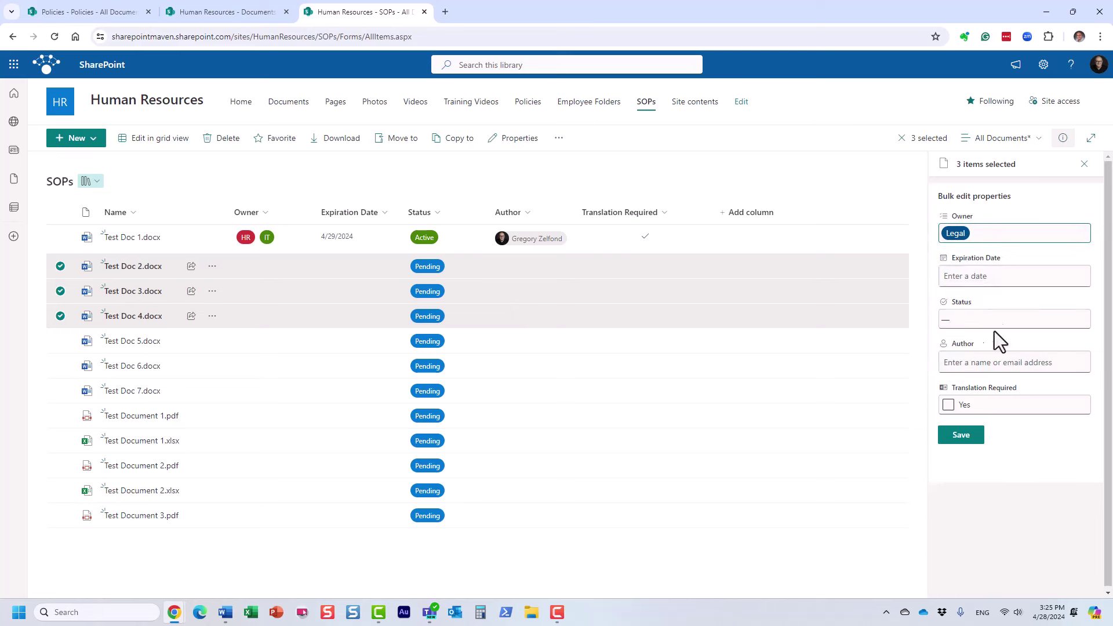
# Set the Expiration Date to 4/23/2024 and the Status to Rejected in the bulk edit of the three documents.
pyautogui.click(973, 274)
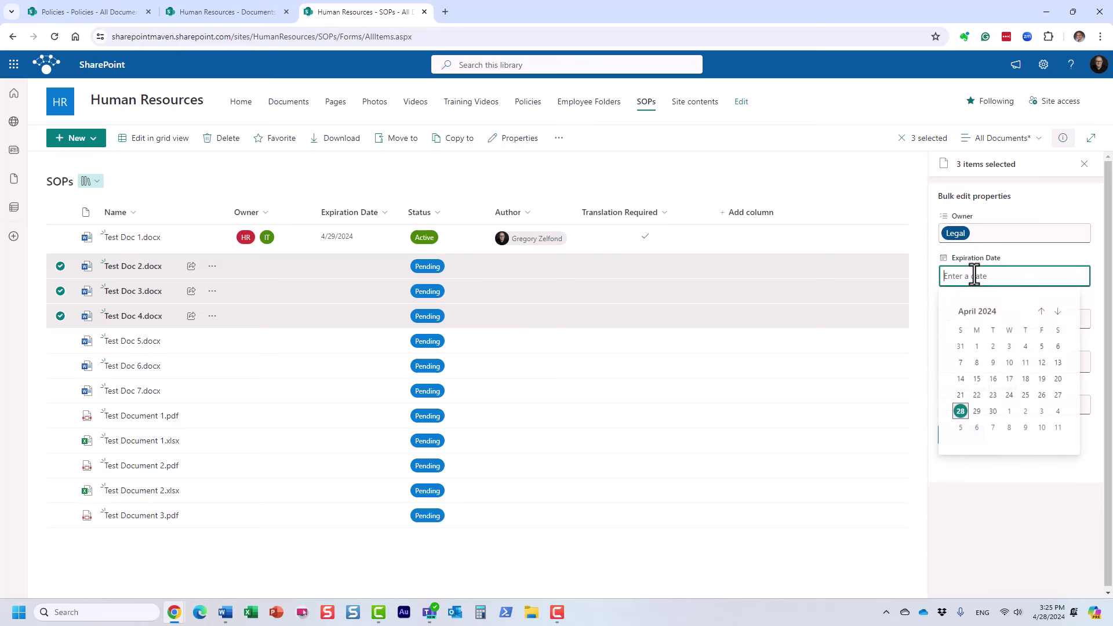
pyautogui.click(994, 394)
pyautogui.click(993, 326)
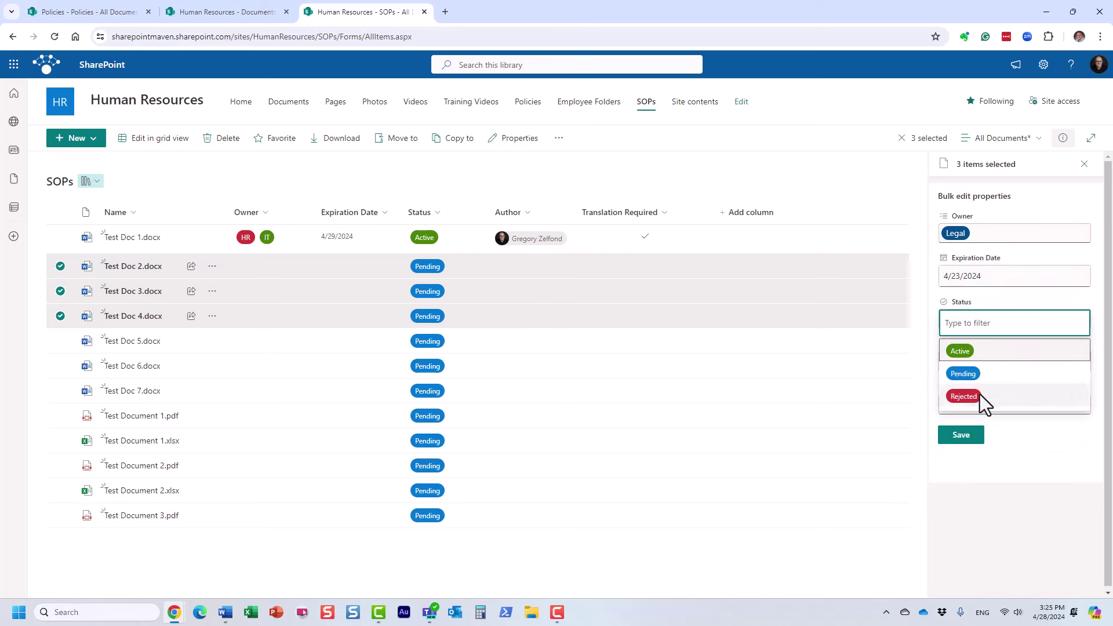
pyautogui.click(979, 397)
# Assign the matching Business Analyst as Author of the three selected documents and save the bulk edit.
pyautogui.click(984, 363)
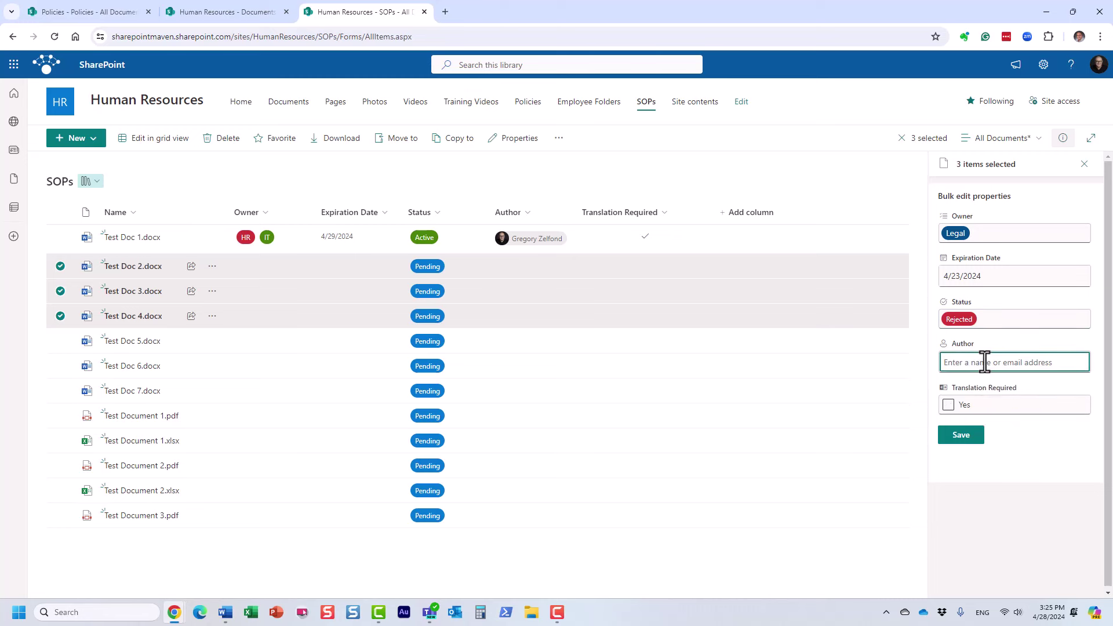
pyautogui.write('mary')
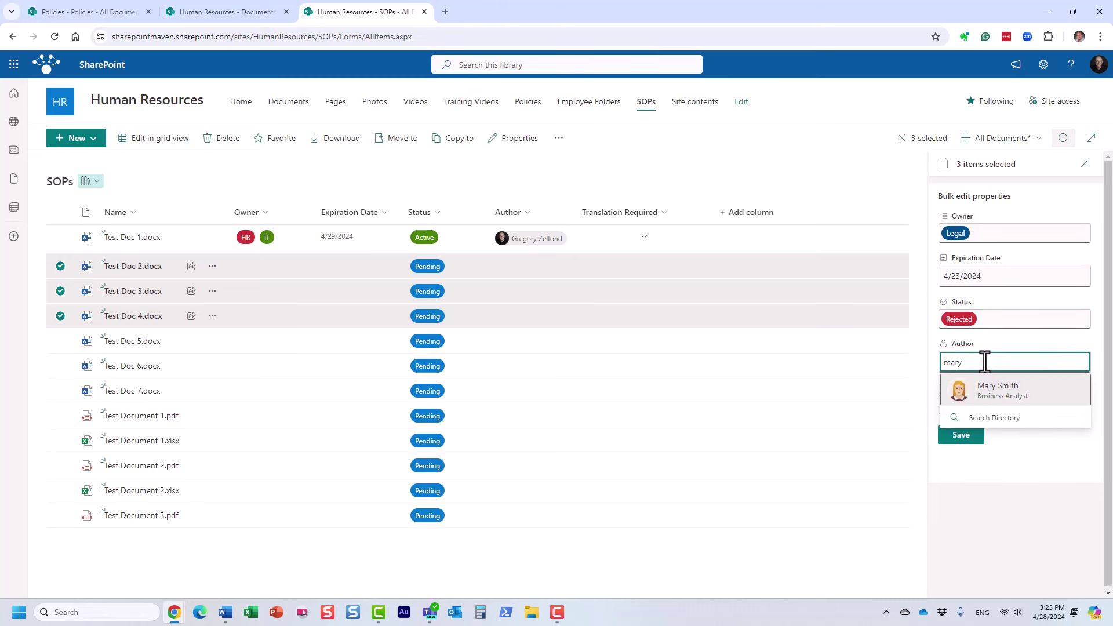
pyautogui.click(997, 394)
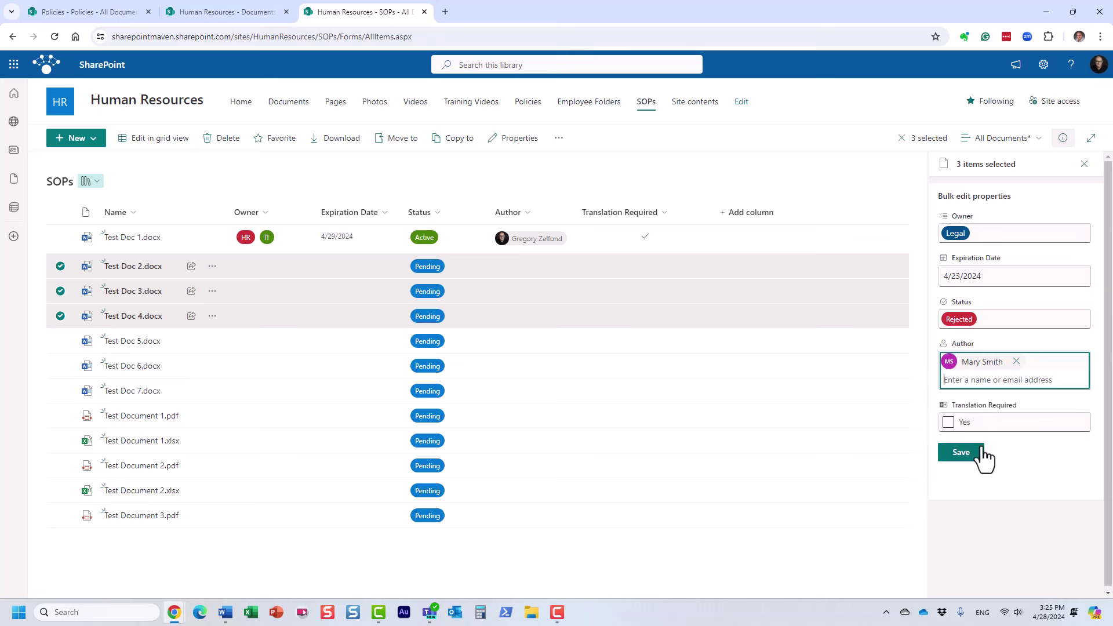
pyautogui.click(962, 453)
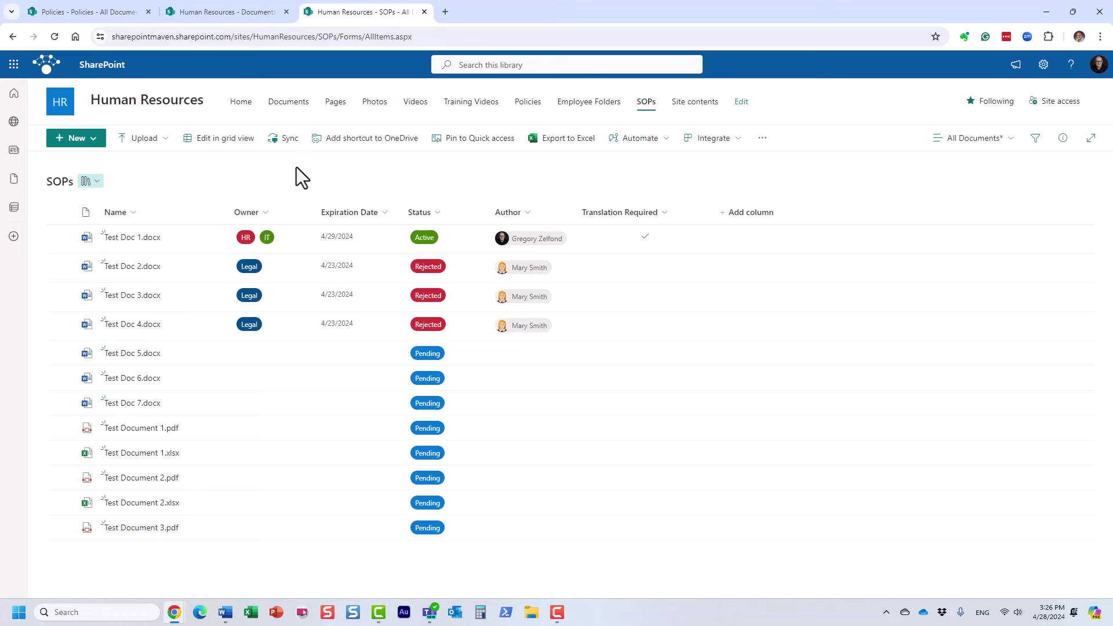
# Switch the SOPs library to grid editing and set the Owner of Test Doc 5.docx to IT and Legal.
pyautogui.click(224, 143)
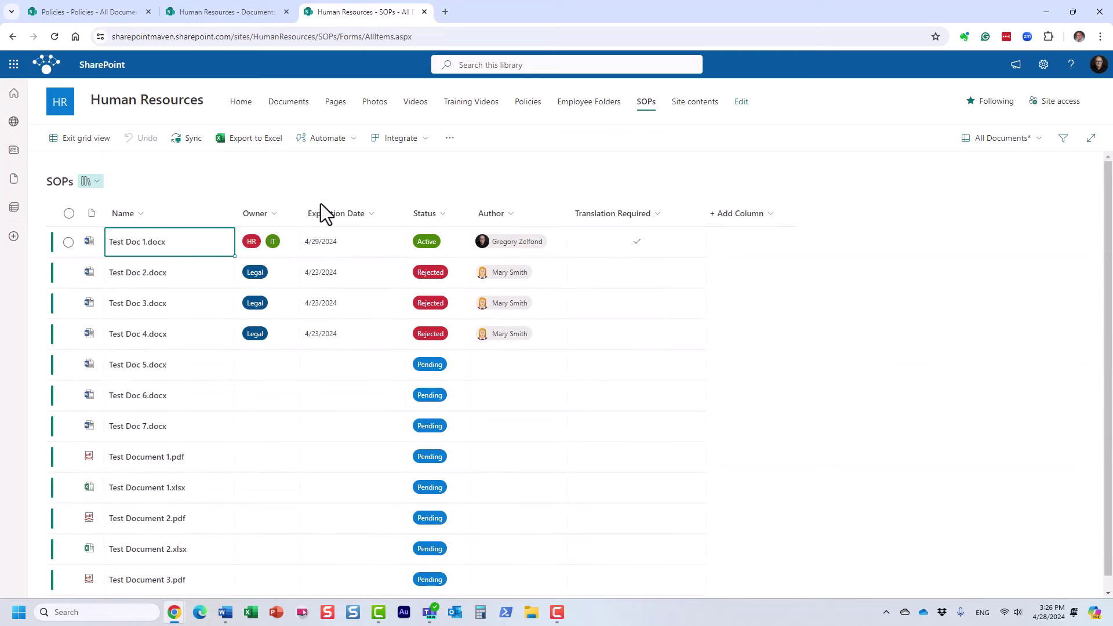
pyautogui.scroll(-1, 301, 255)
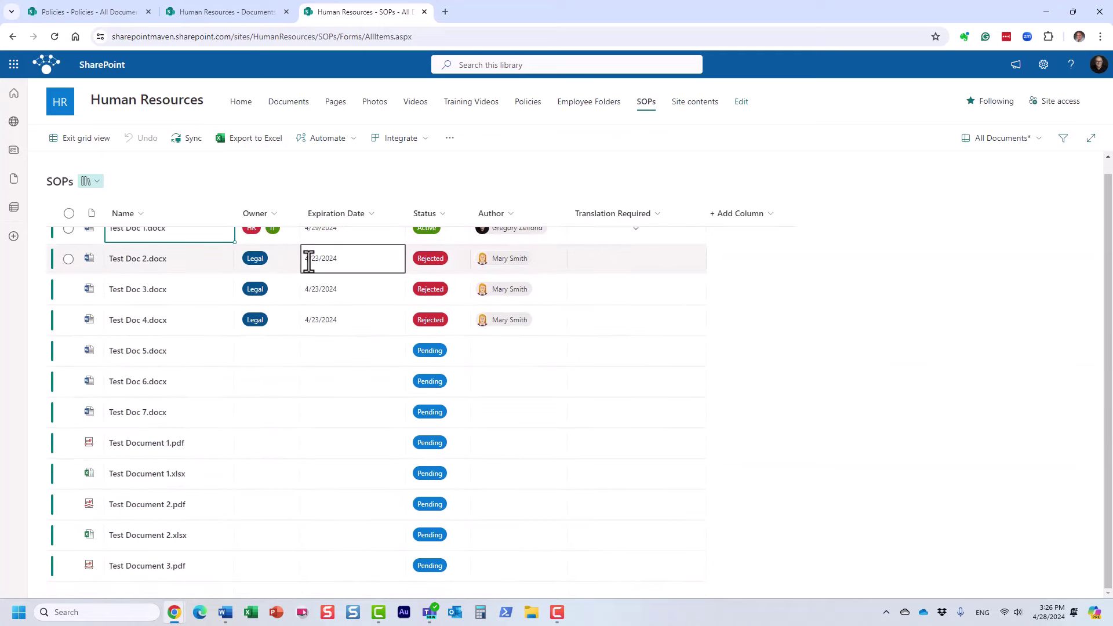
pyautogui.click(277, 351)
pyautogui.click(277, 351)
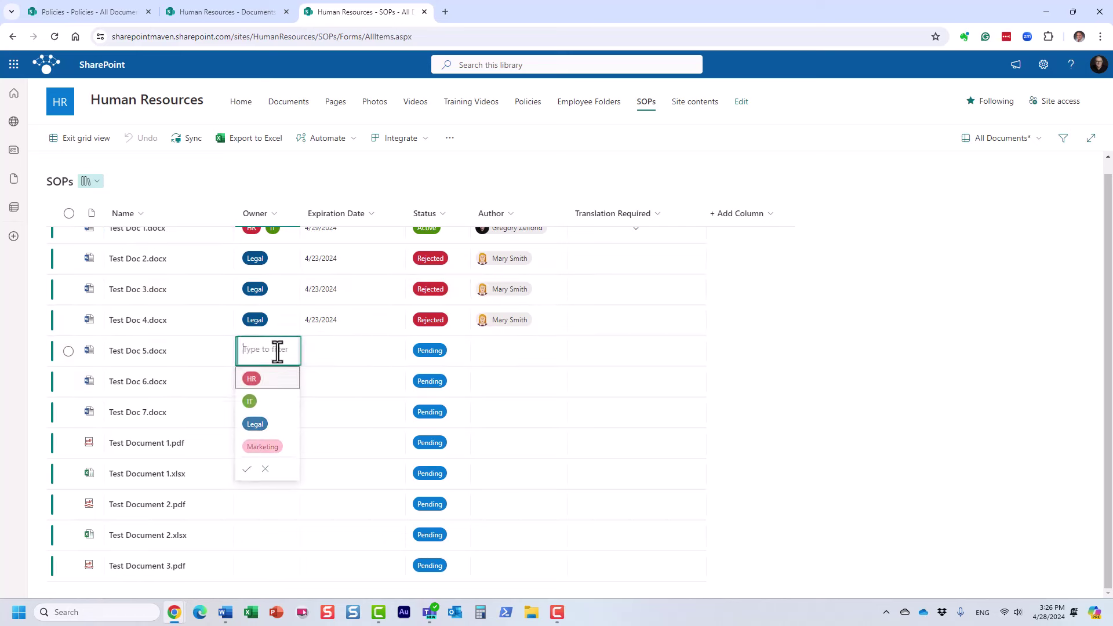
pyautogui.click(255, 406)
pyautogui.click(256, 405)
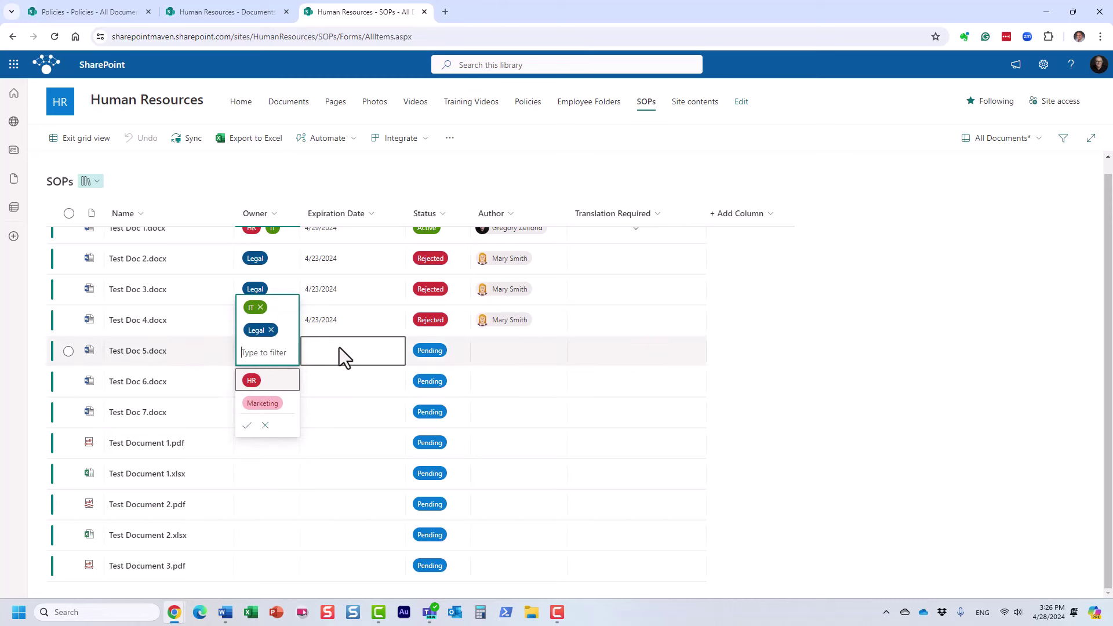
pyautogui.click(330, 346)
# Set the Owner of Test Doc 6.docx to Legal, Marketing and IT.
pyautogui.click(259, 380)
pyautogui.click(259, 380)
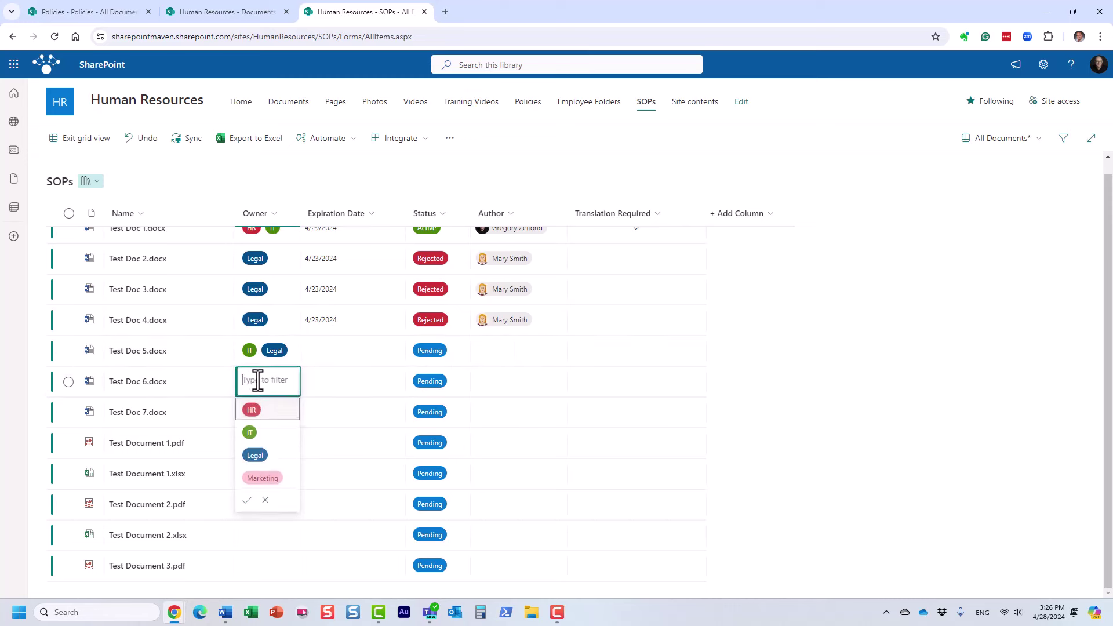
pyautogui.click(259, 452)
pyautogui.click(260, 463)
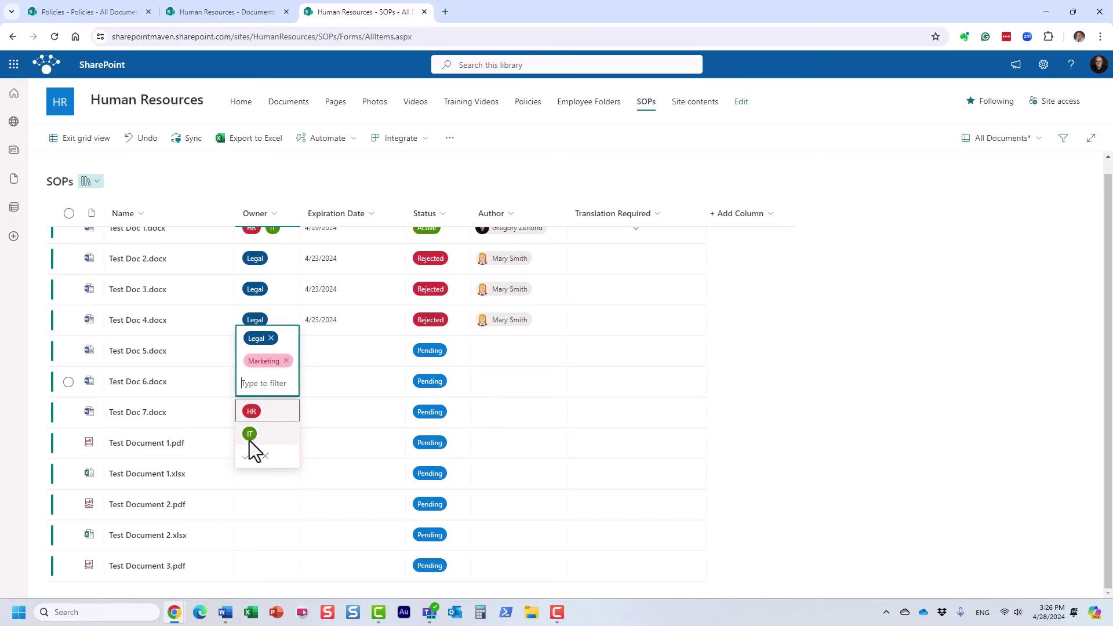
pyautogui.click(250, 437)
pyautogui.click(253, 443)
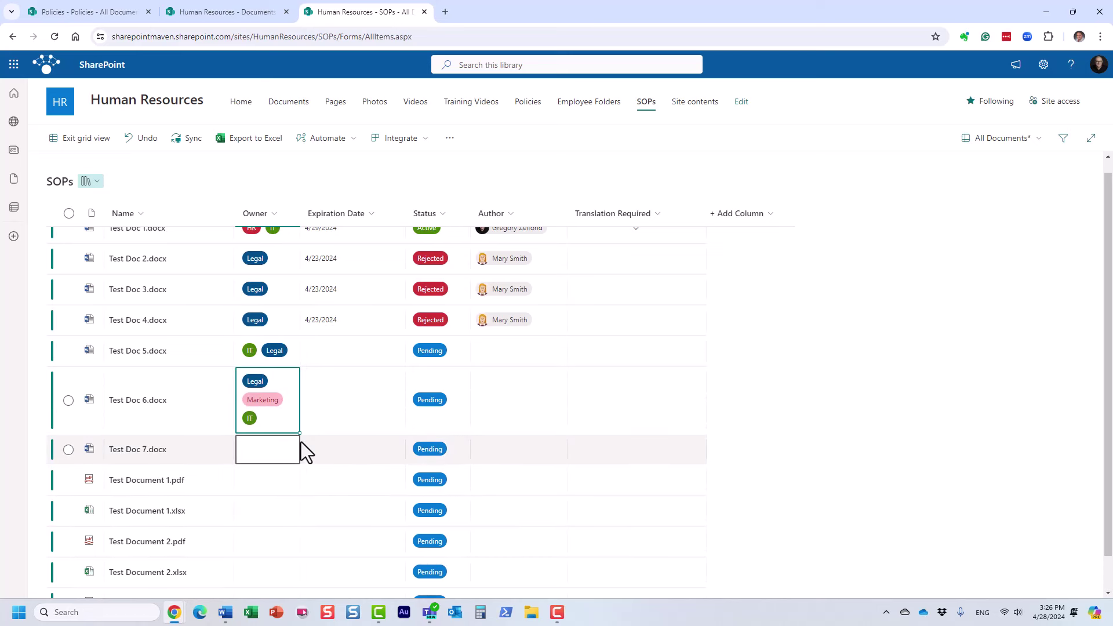
pyautogui.click(313, 417)
# Set the Owner of Test Doc 7.docx to HR and fill that value down through Test Document 3.pdf.
pyautogui.click(266, 449)
pyautogui.click(266, 450)
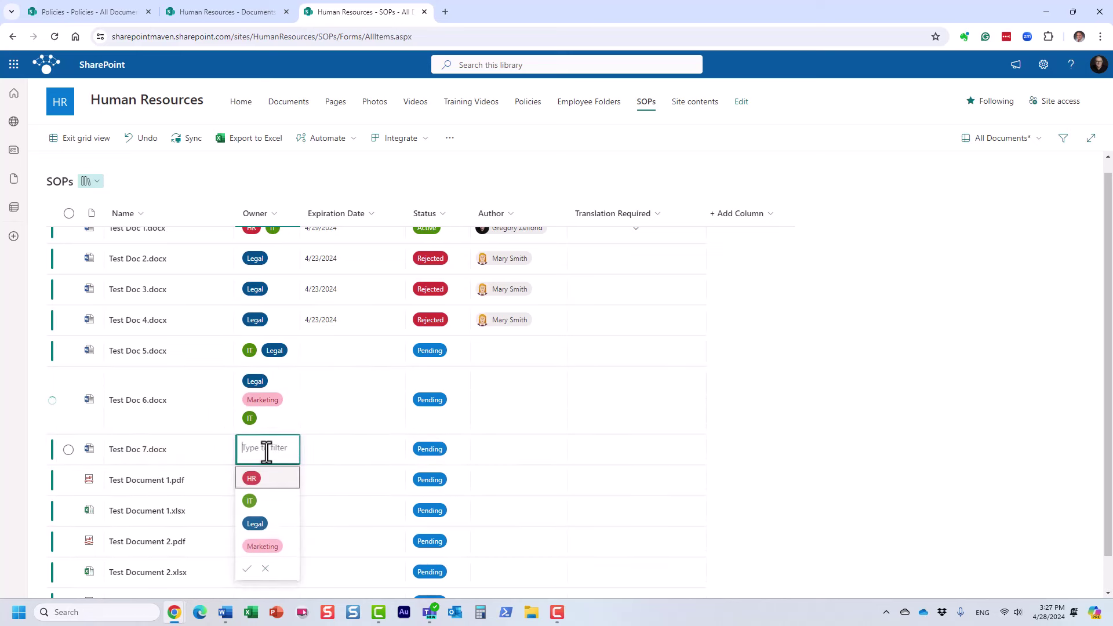
pyautogui.click(251, 479)
pyautogui.click(327, 446)
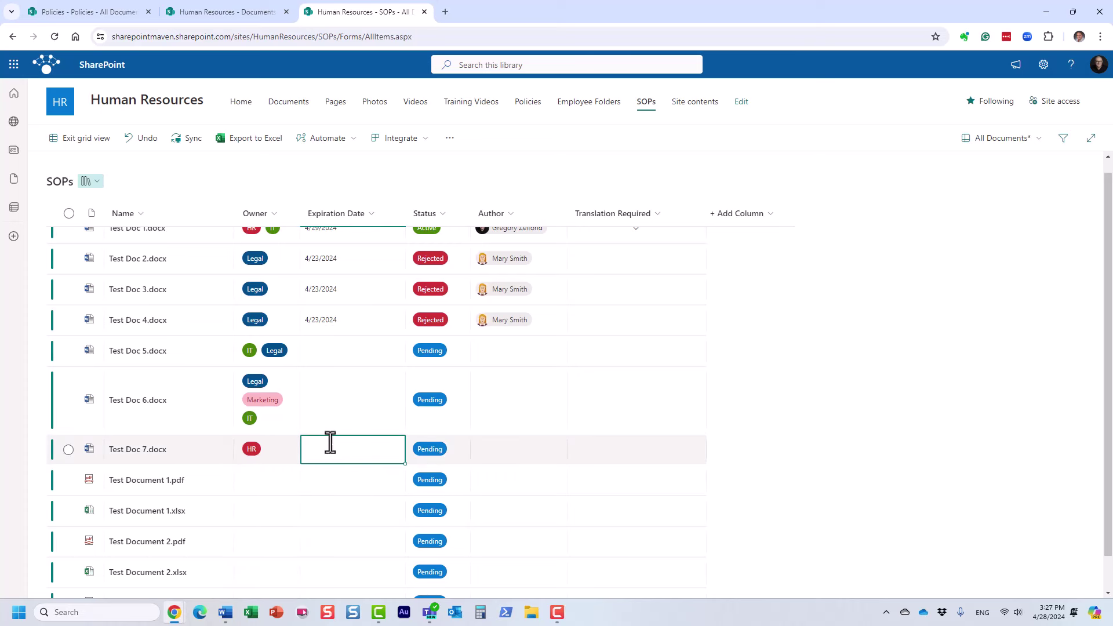
pyautogui.click(286, 458)
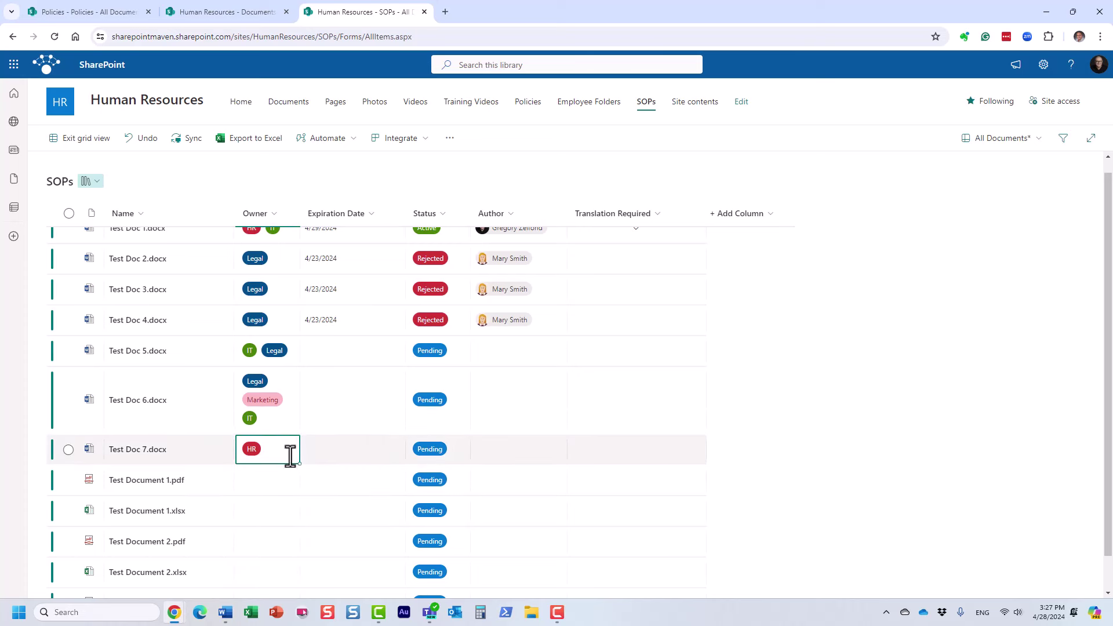
pyautogui.scroll(-1, 290, 458)
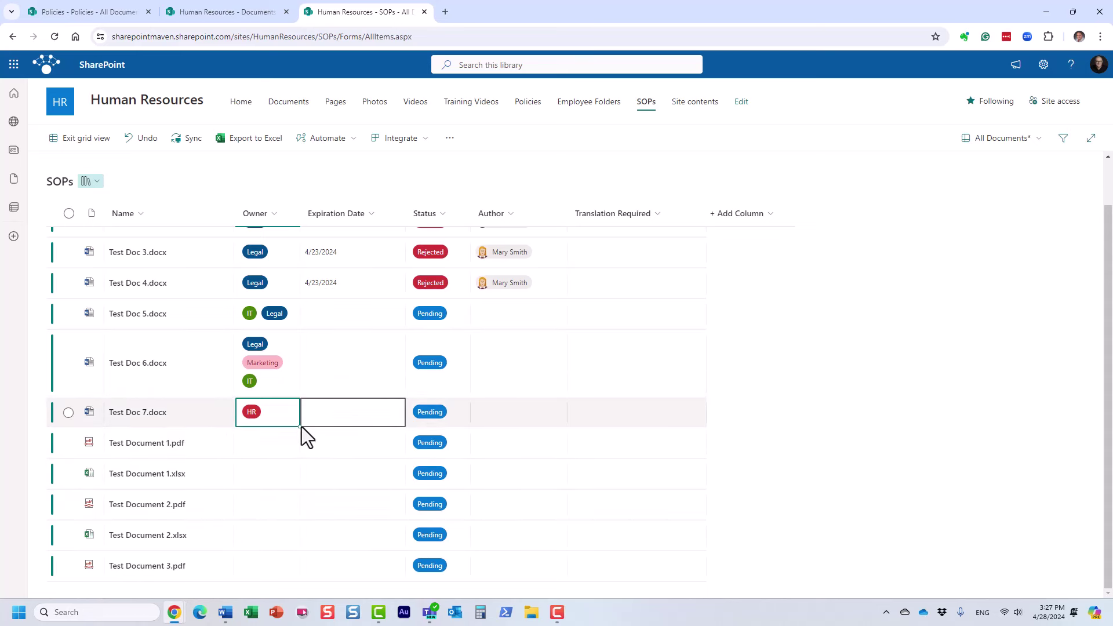
pyautogui.moveTo(298, 426); pyautogui.dragTo(297, 576)
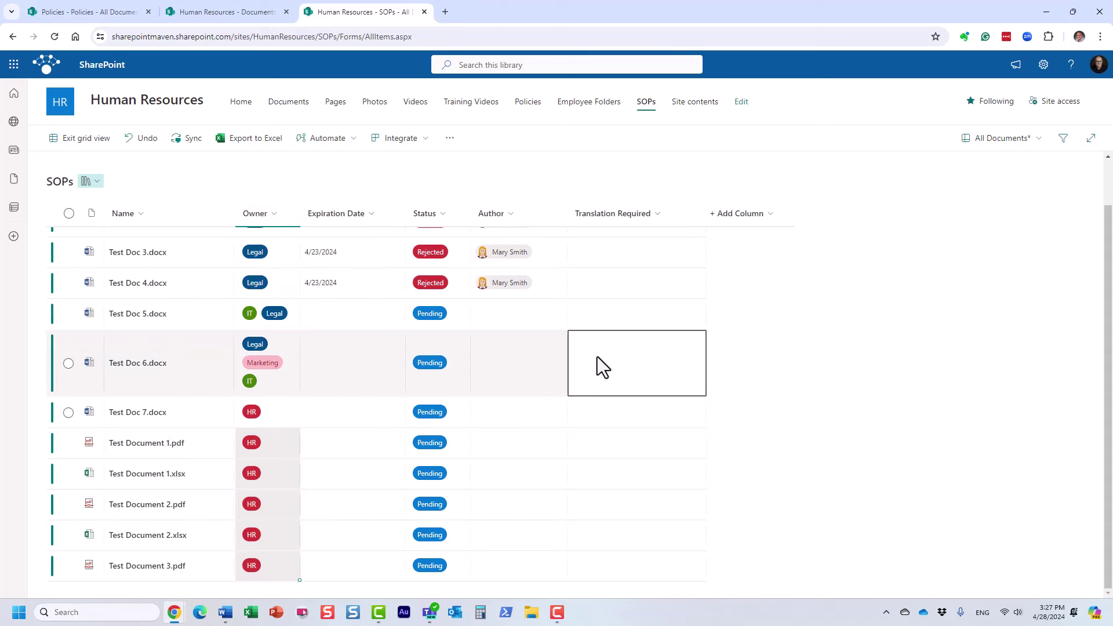
# Set the Expiration Date of Test Doc 5.docx to 4/16/2024 and of Test Doc 6.docx to 5/28/2024.
pyautogui.click(353, 313)
pyautogui.click(353, 314)
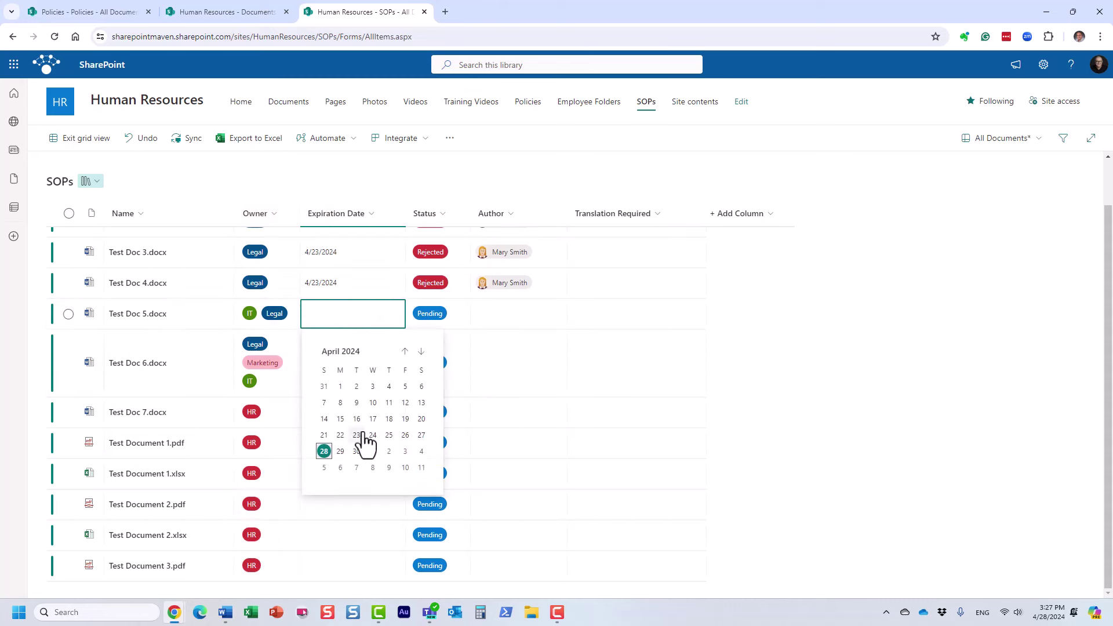
pyautogui.click(357, 418)
pyautogui.click(352, 360)
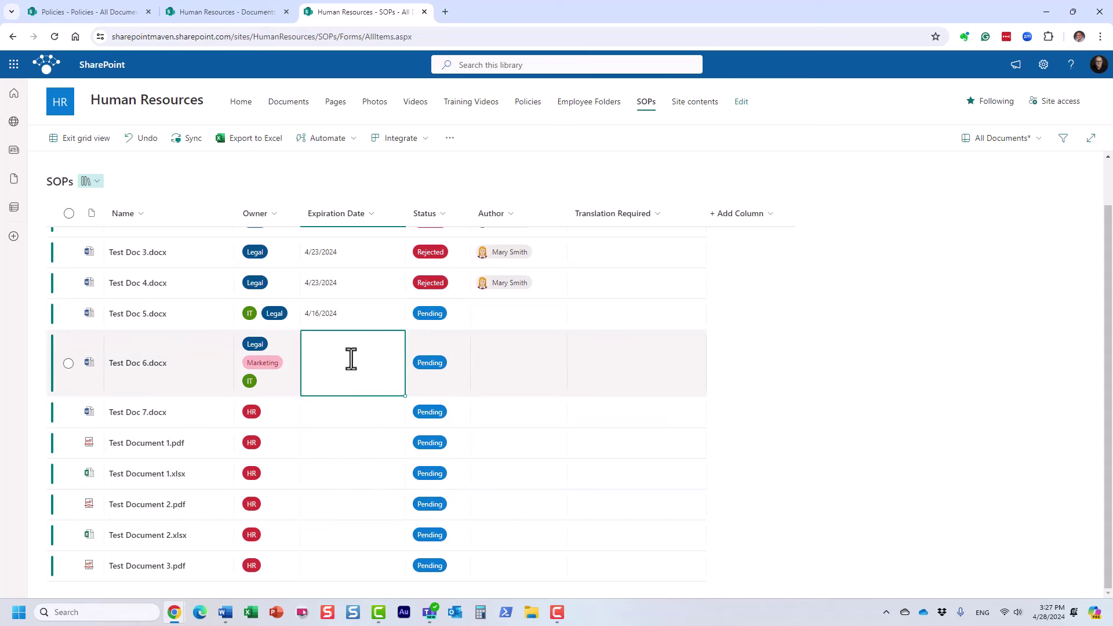
pyautogui.click(356, 364)
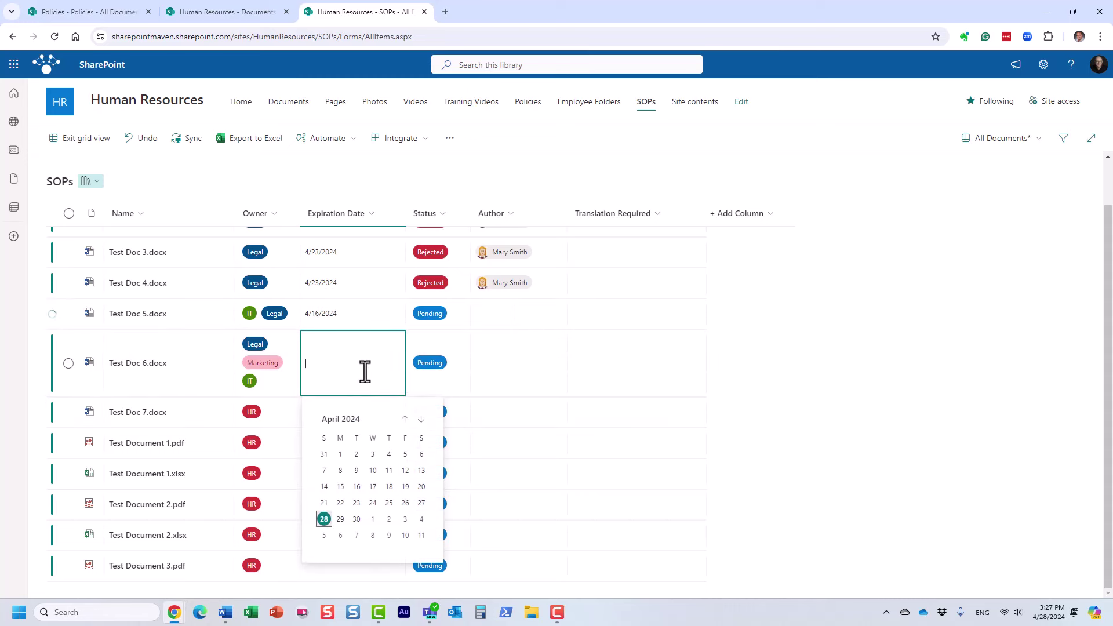
pyautogui.click(421, 418)
pyautogui.click(356, 519)
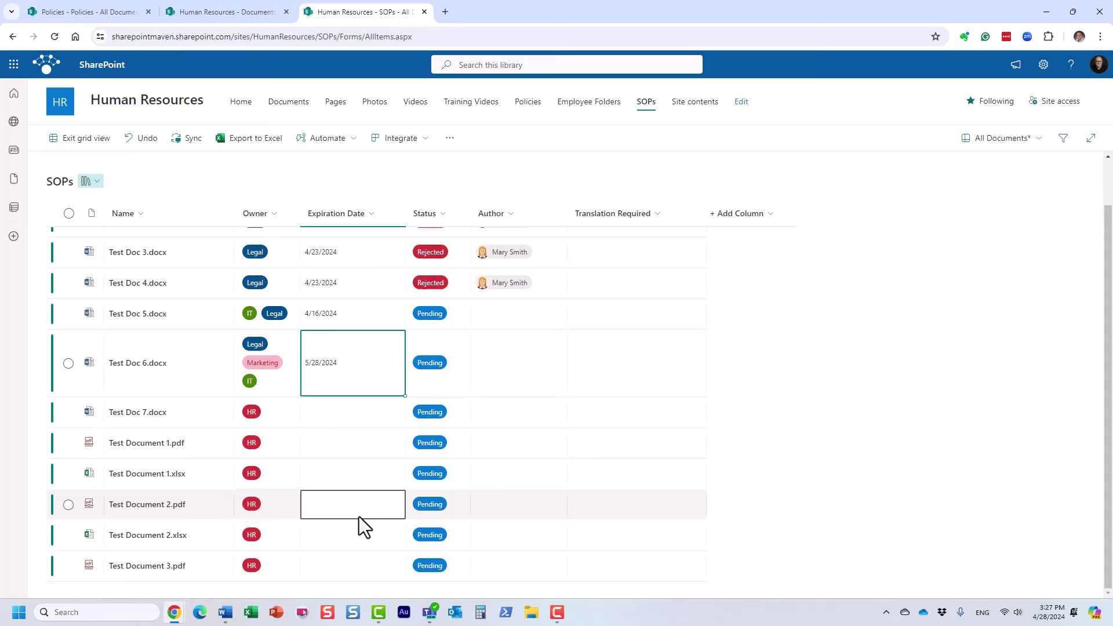
# Set the Expiration Date of Test Doc 7.docx to 2/6/2024.
pyautogui.click(353, 409)
pyautogui.click(355, 415)
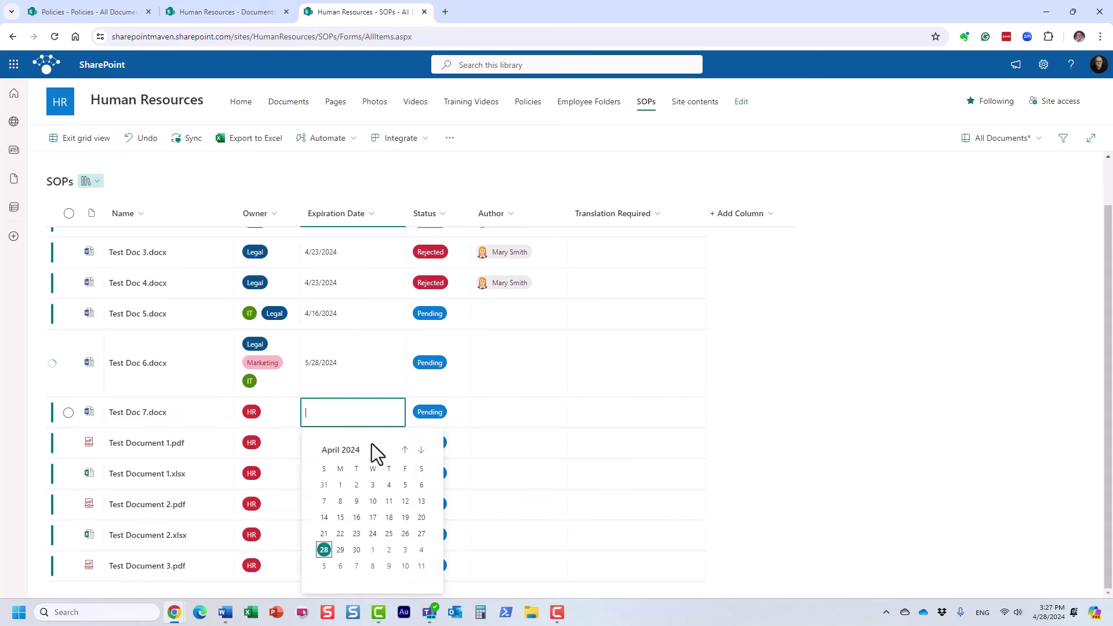
pyautogui.click(405, 449)
pyautogui.click(405, 449)
pyautogui.click(356, 502)
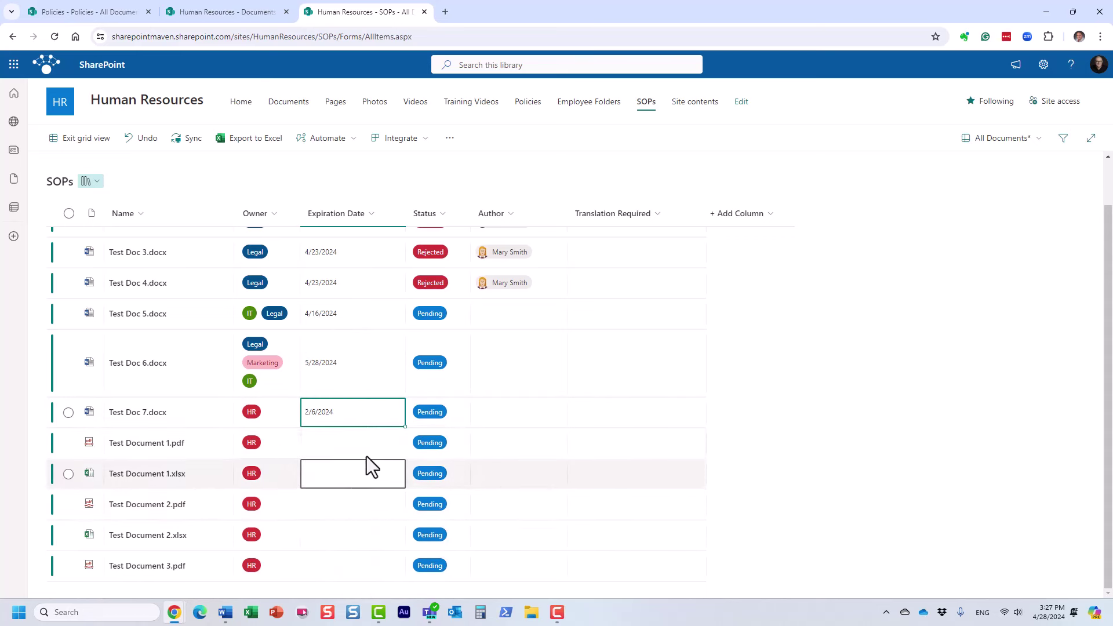
# Set the Expiration Date of Test Document 1.pdf to 5/29/2024 and fill it down through Test Document 3.pdf.
pyautogui.click(353, 449)
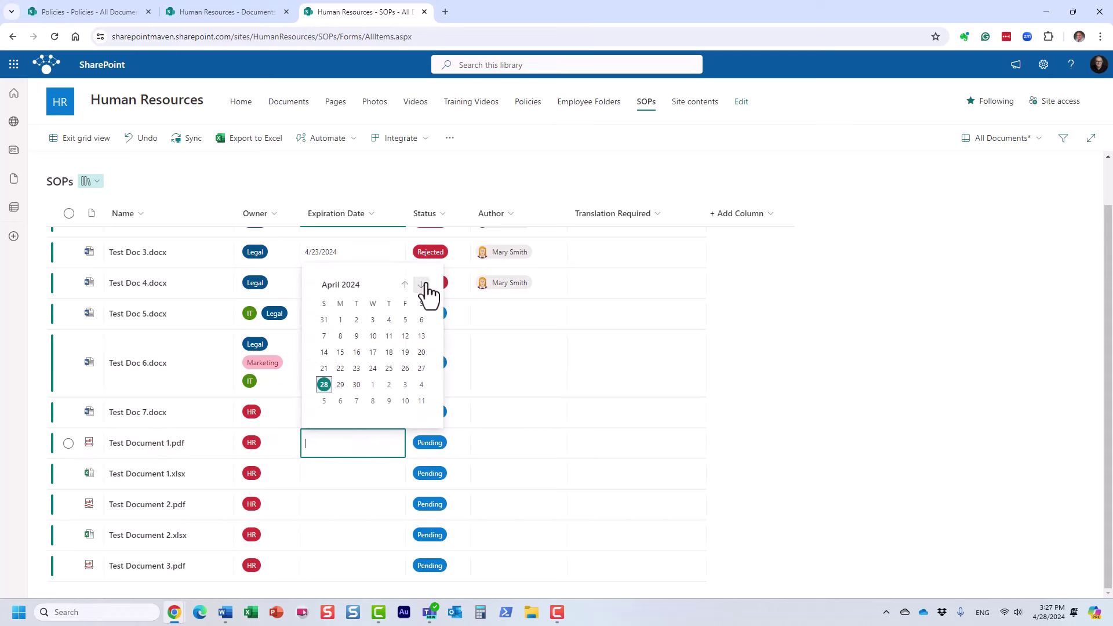
pyautogui.click(421, 285)
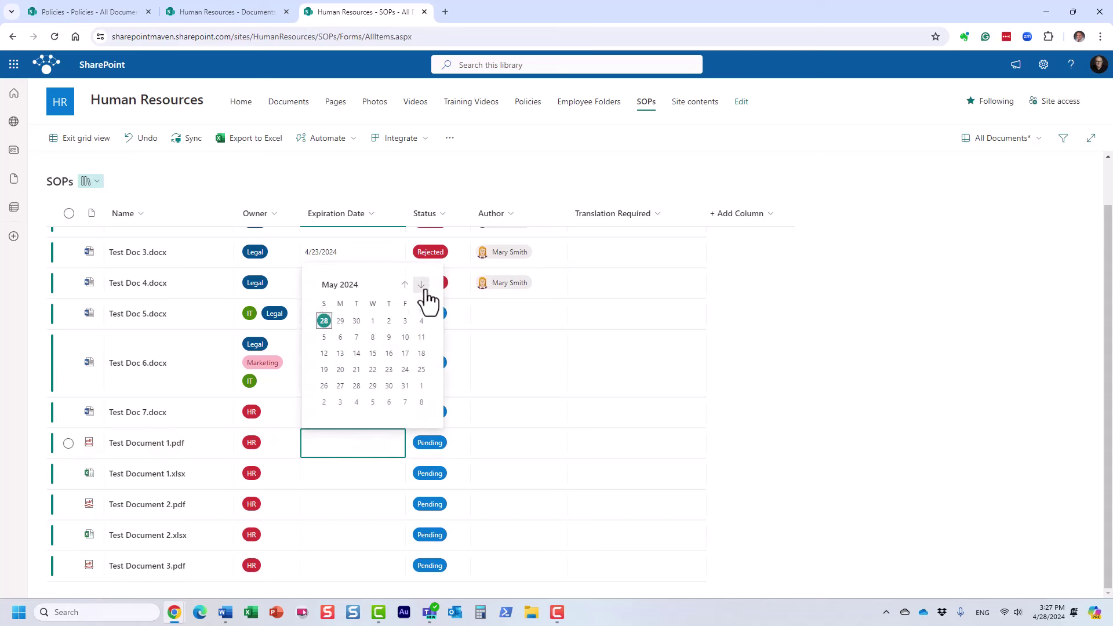
pyautogui.click(373, 385)
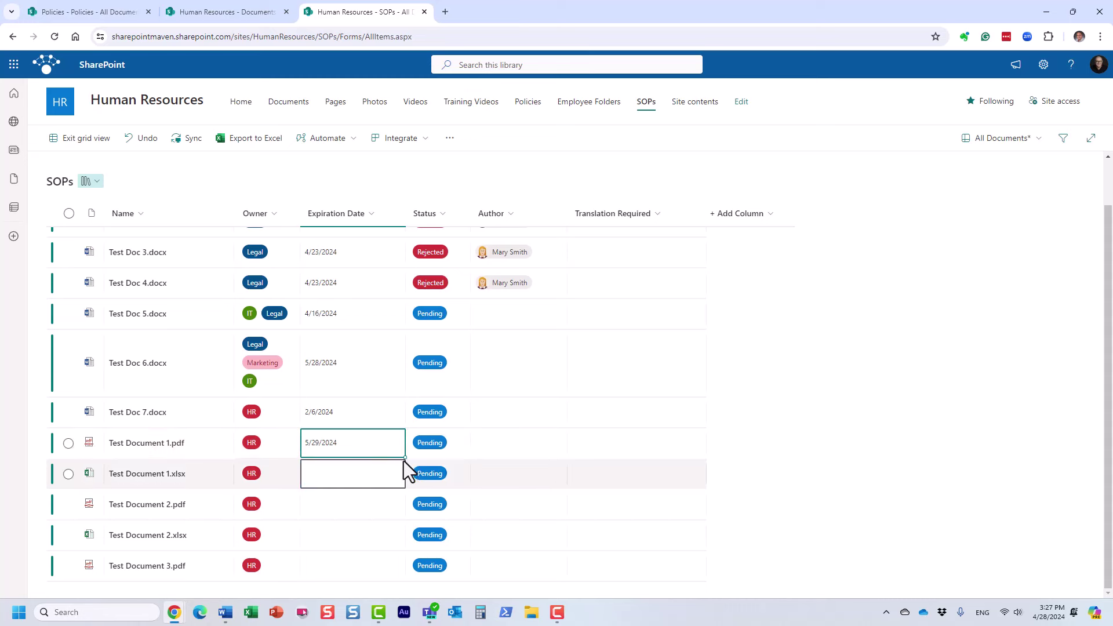
pyautogui.moveTo(405, 457); pyautogui.dragTo(402, 579)
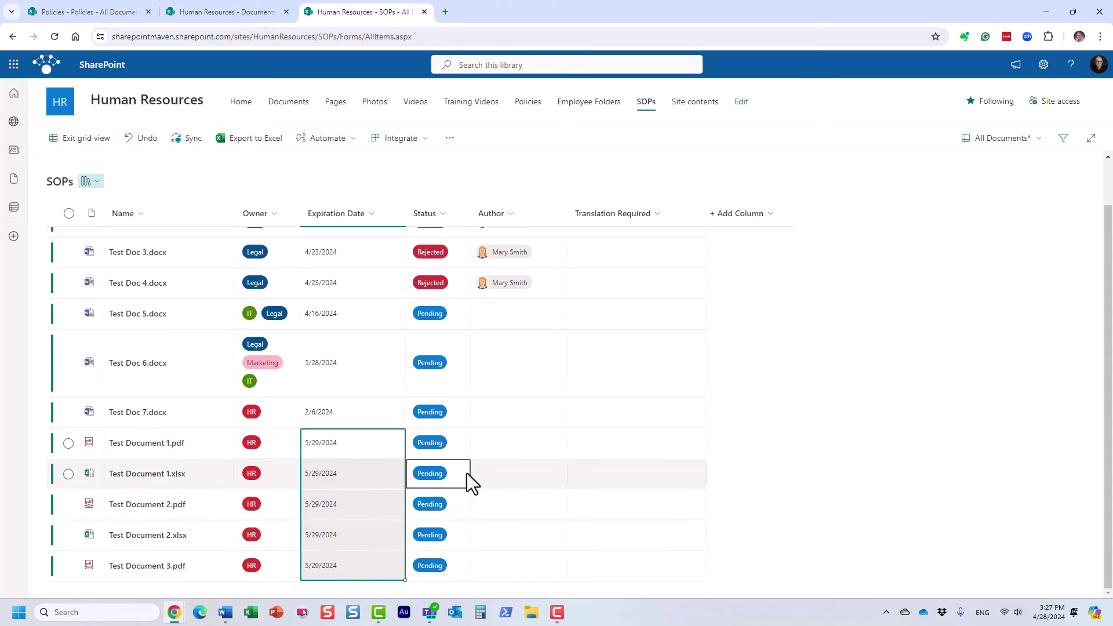
# Set the Status of Test Document 1.pdf to Active and of Test Document 1.xlsx to Rejected.
pyautogui.click(439, 444)
pyautogui.click(439, 443)
pyautogui.click(436, 473)
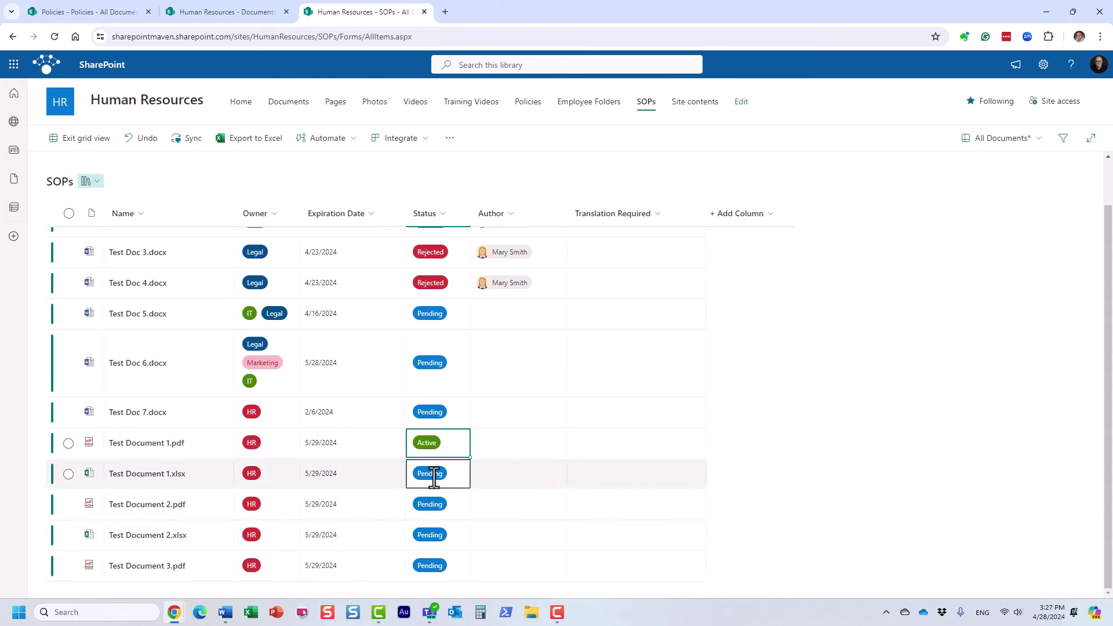
pyautogui.click(433, 478)
pyautogui.click(436, 478)
pyautogui.click(436, 524)
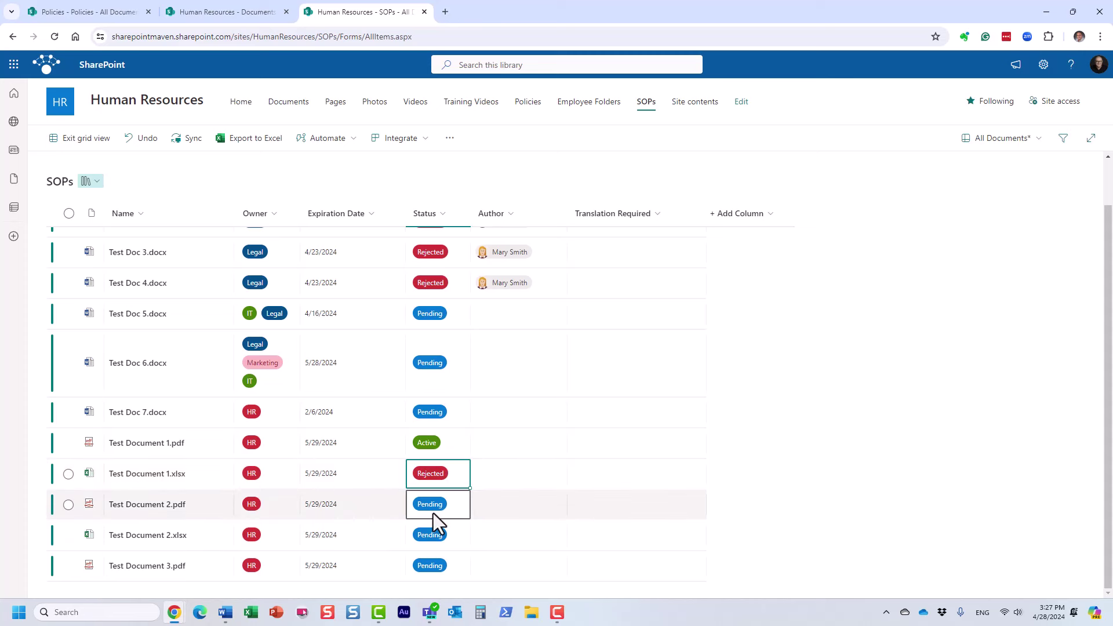
# Set the Status of Test Document 2.pdf to Active and fill it down through Test Document 3.pdf.
pyautogui.click(433, 510)
pyautogui.click(433, 509)
pyautogui.click(432, 527)
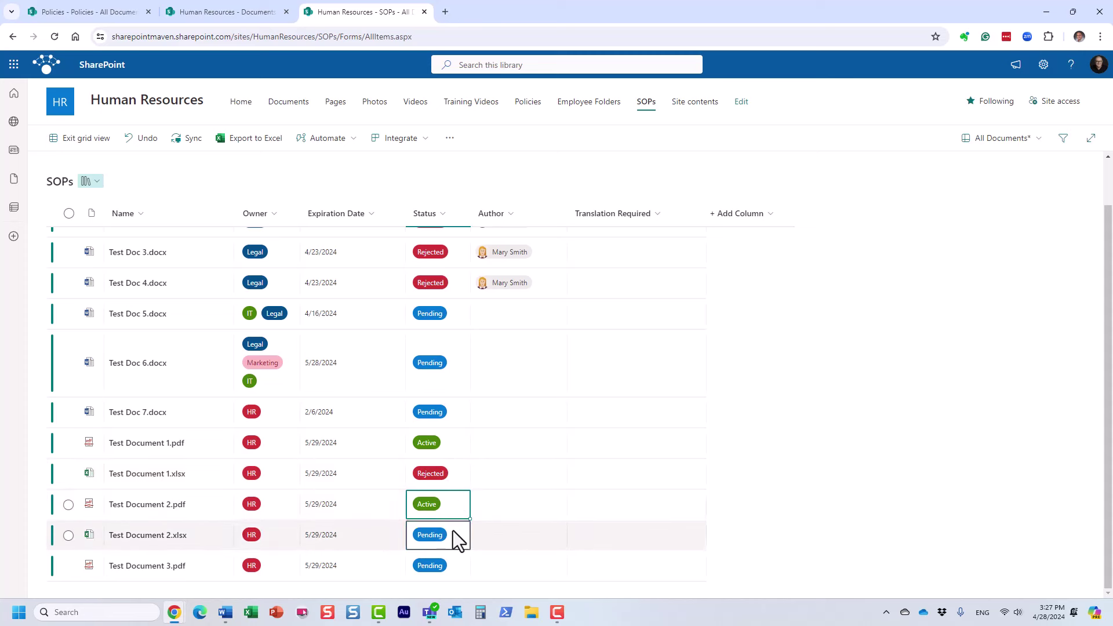
pyautogui.moveTo(469, 520); pyautogui.dragTo(461, 570)
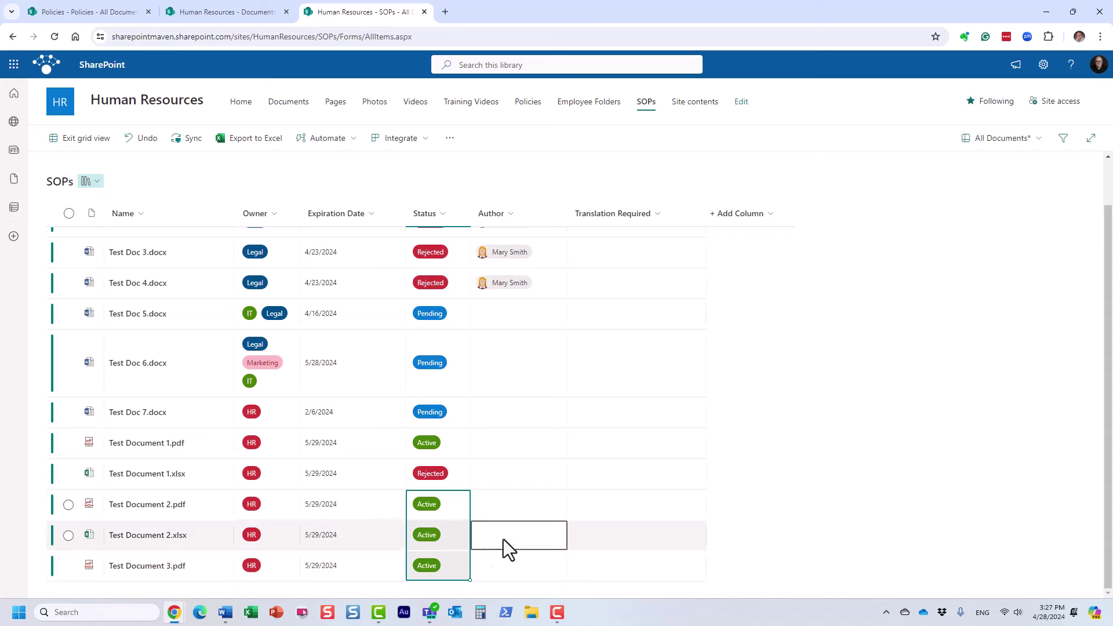
# Assign the matching person as Author of Test Doc 5.docx and fill the value down through Test Document 1.xlsx.
pyautogui.doubleClick(528, 316)
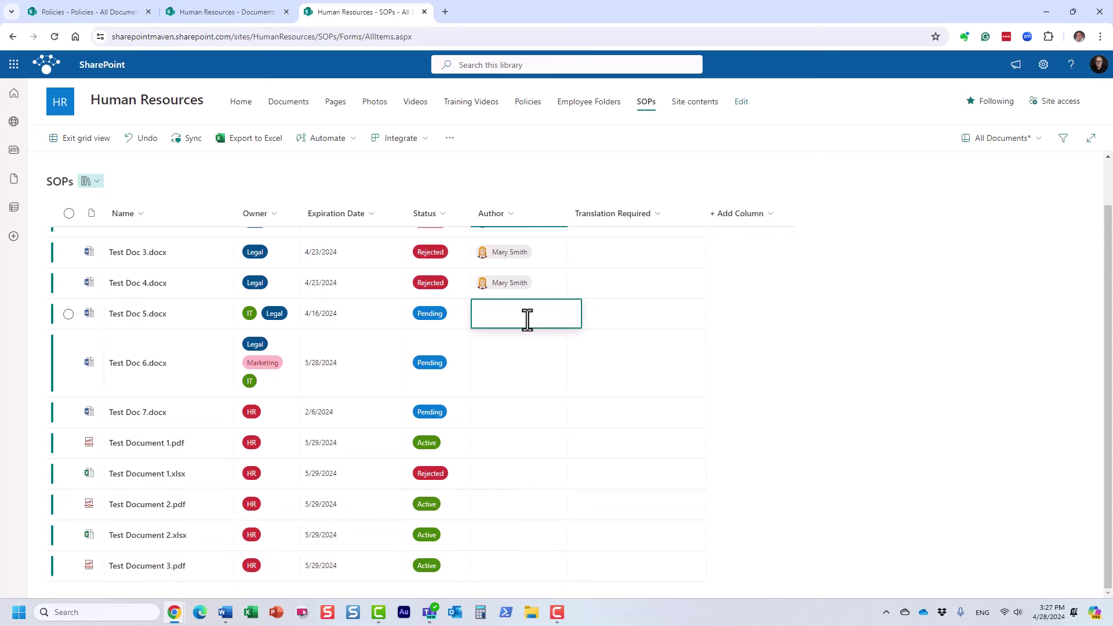
pyautogui.write('john')
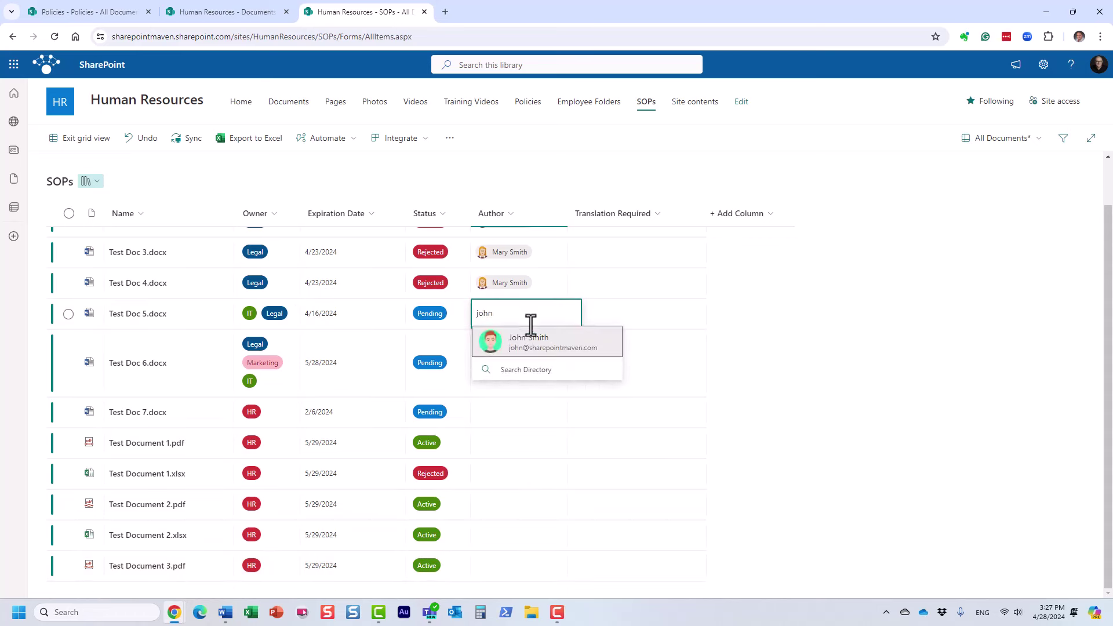
pyautogui.click(529, 339)
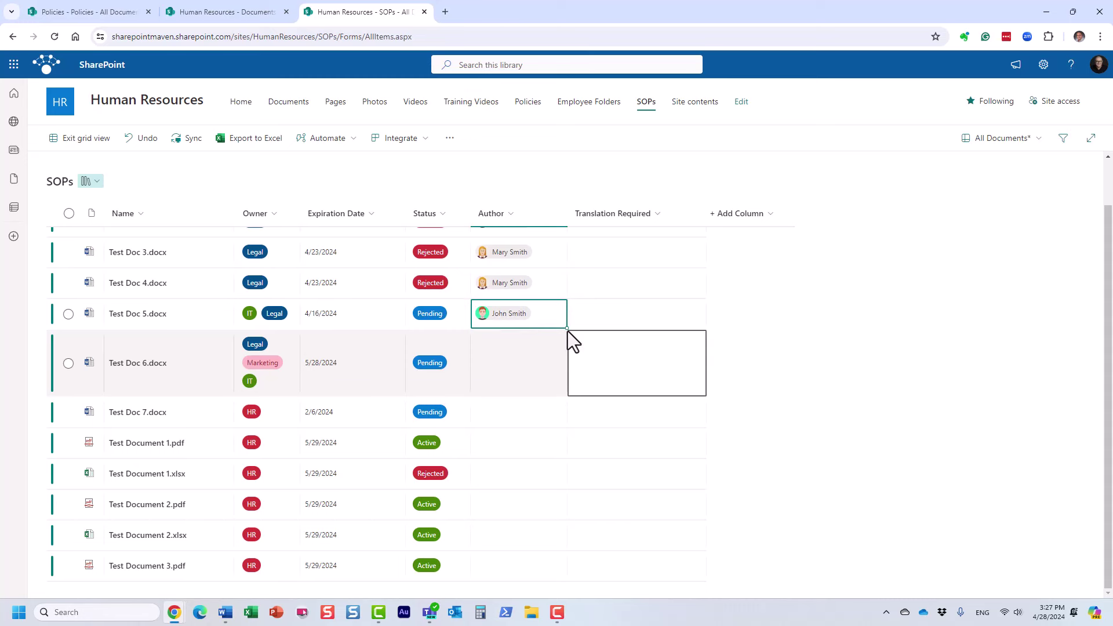
pyautogui.moveTo(567, 328); pyautogui.dragTo(523, 512)
# Assign the matching person as Author of Test Document 2.pdf and fill the value down through Test Document 3.pdf.
pyautogui.doubleClick(523, 512)
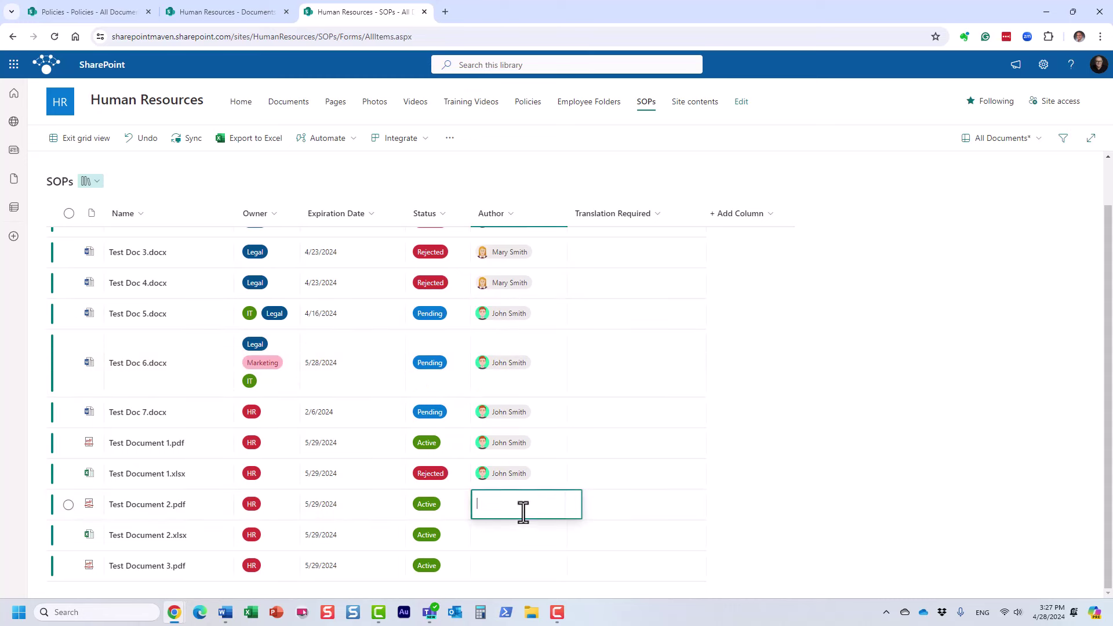
pyautogui.write('greg')
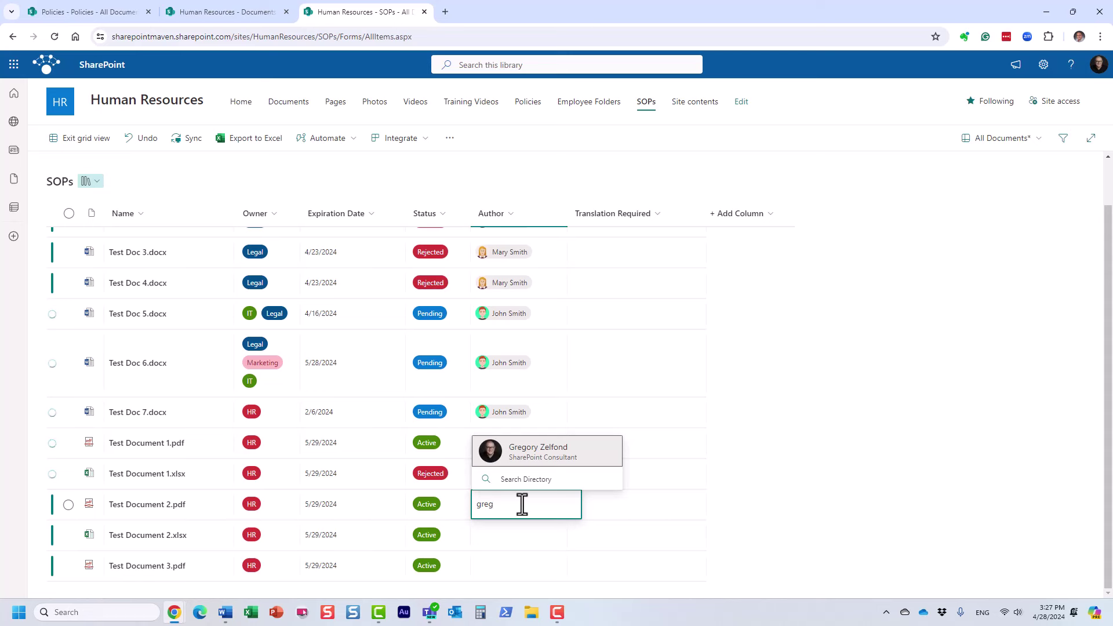
pyautogui.click(540, 452)
pyautogui.moveTo(567, 518); pyautogui.dragTo(577, 559)
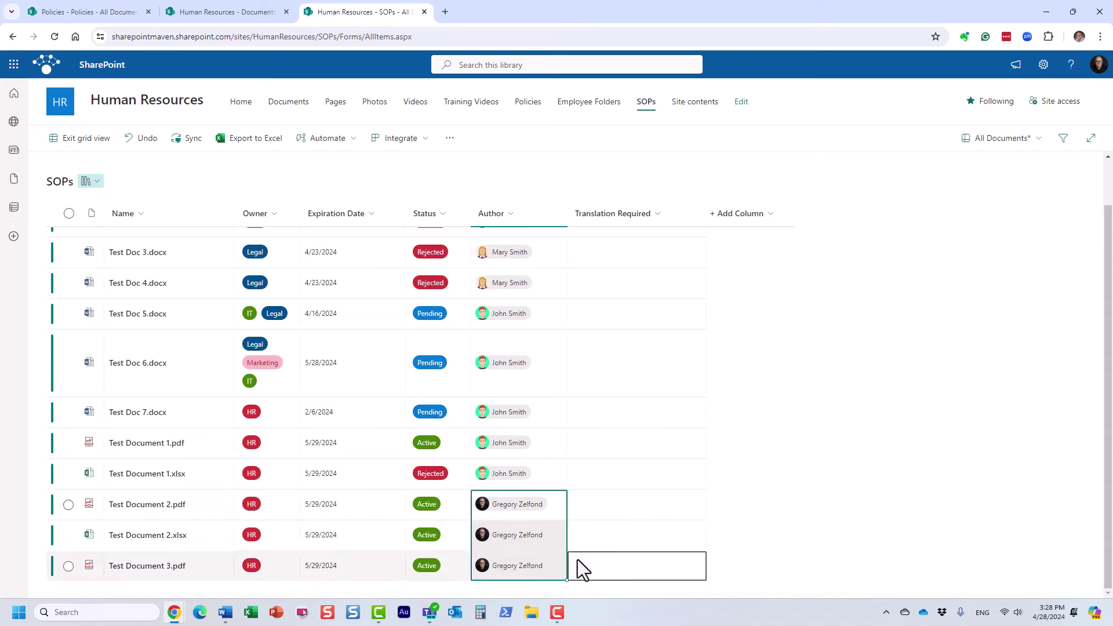
# Mark Translation Required for Test Doc 5.docx, Test Doc 4.docx and Test Doc 3.docx.
pyautogui.click(652, 313)
pyautogui.click(635, 314)
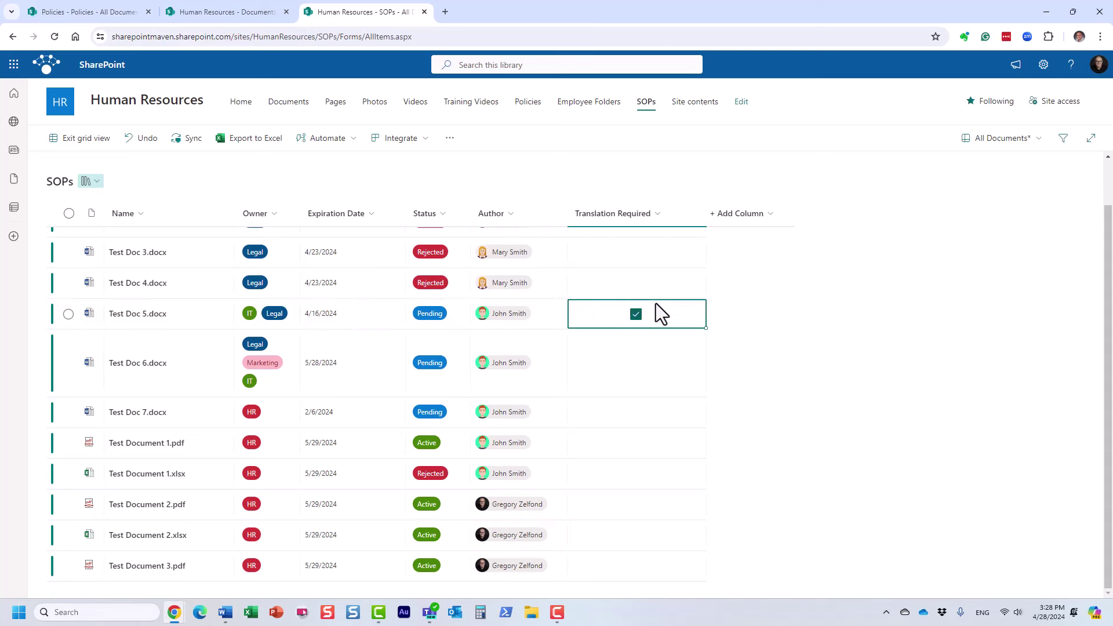
pyautogui.click(641, 280)
pyautogui.click(637, 285)
pyautogui.click(644, 261)
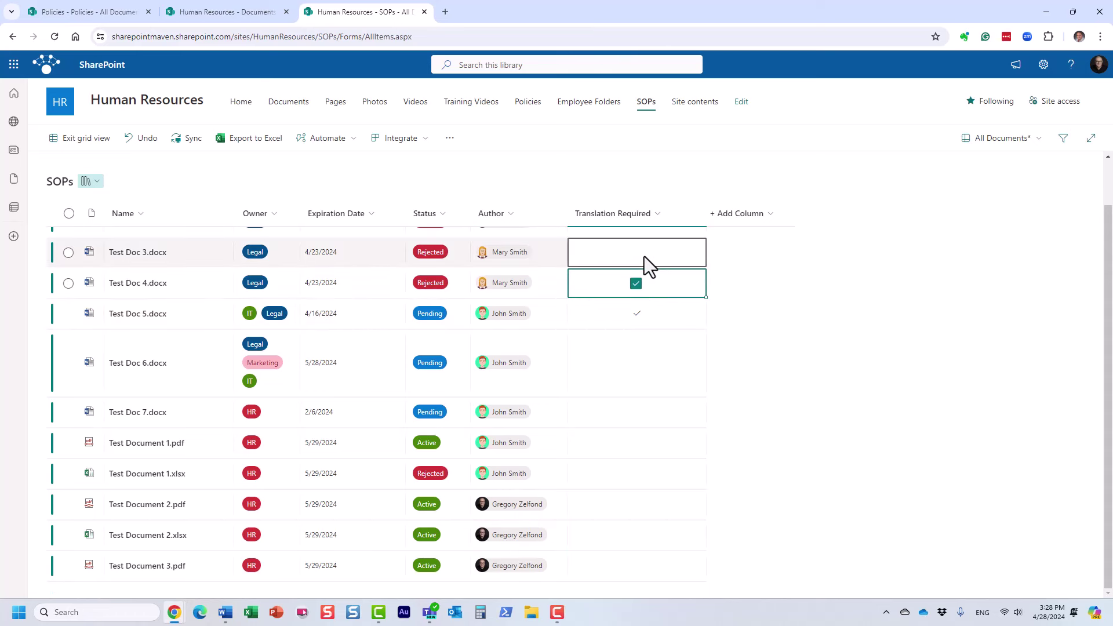
pyautogui.click(637, 254)
# Mark Translation Required for Test Document 1.pdf and Test Document 2.pdf, and exit grid view.
pyautogui.click(630, 442)
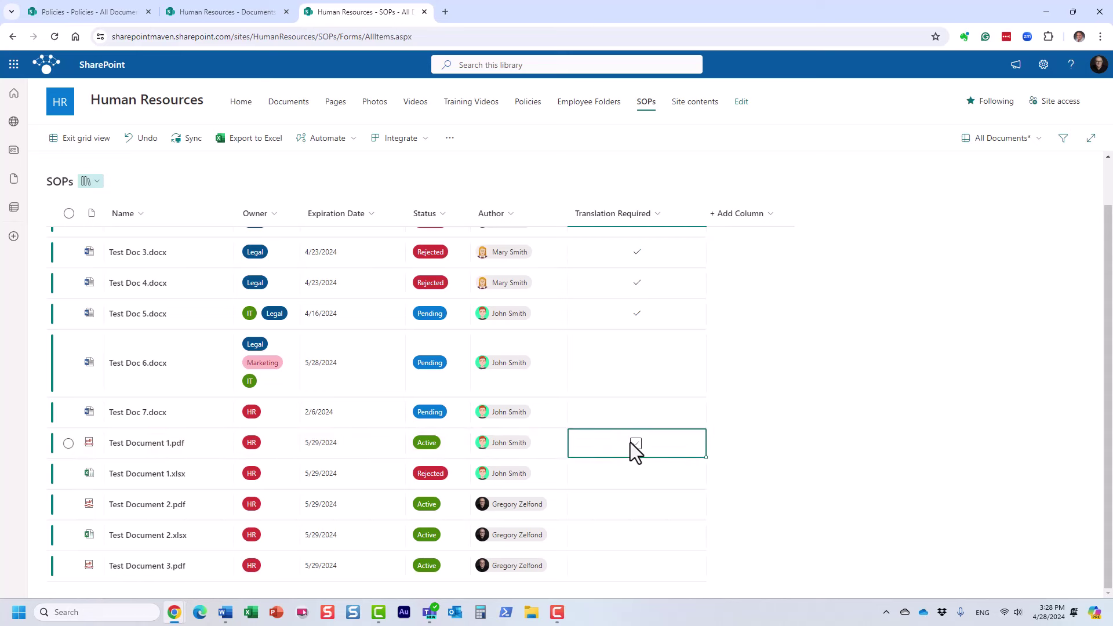
pyautogui.click(635, 444)
pyautogui.click(646, 513)
pyautogui.click(637, 507)
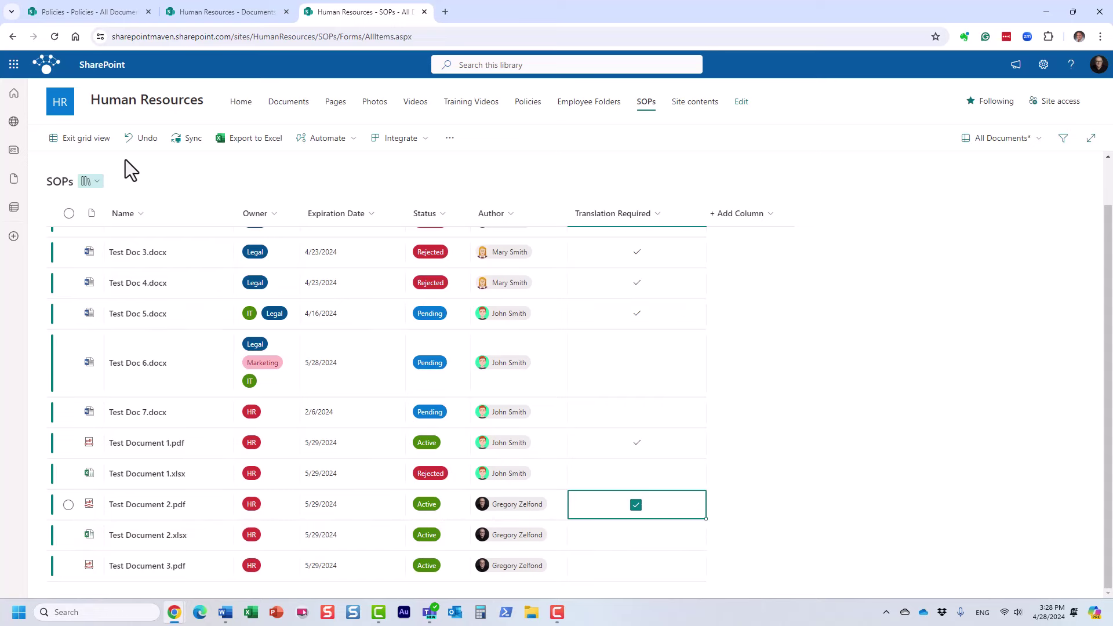
pyautogui.click(86, 138)
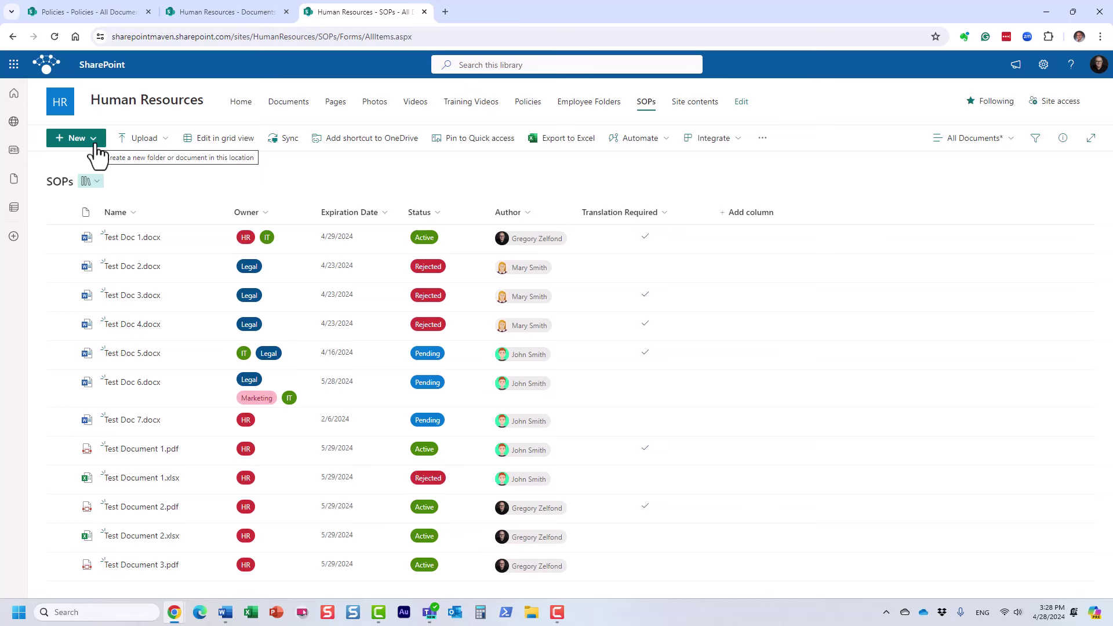
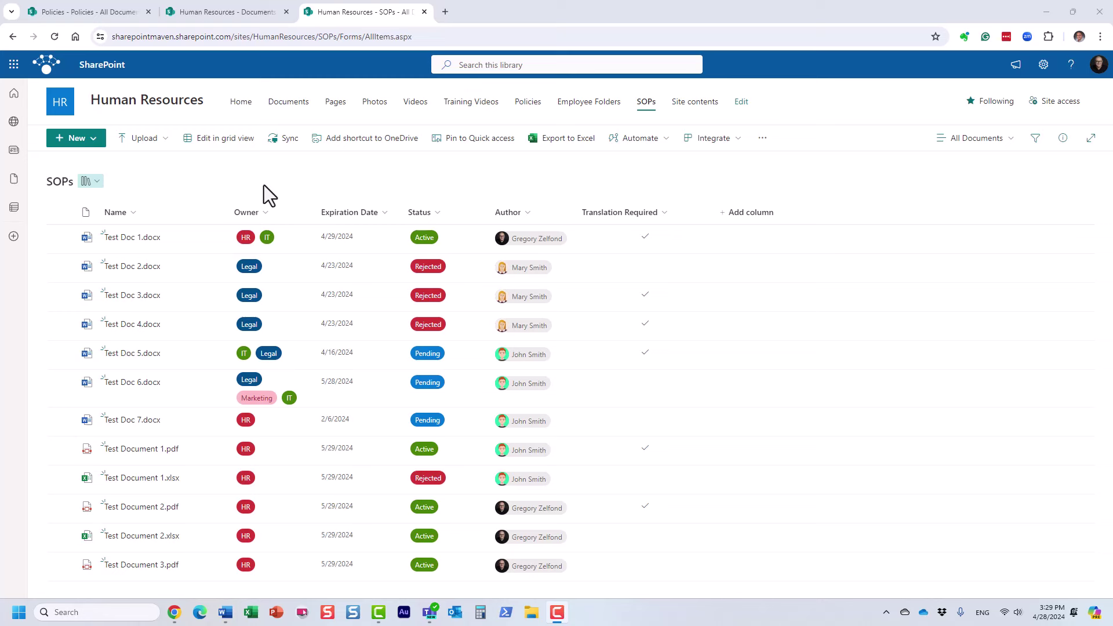
pyautogui.click(967, 142)
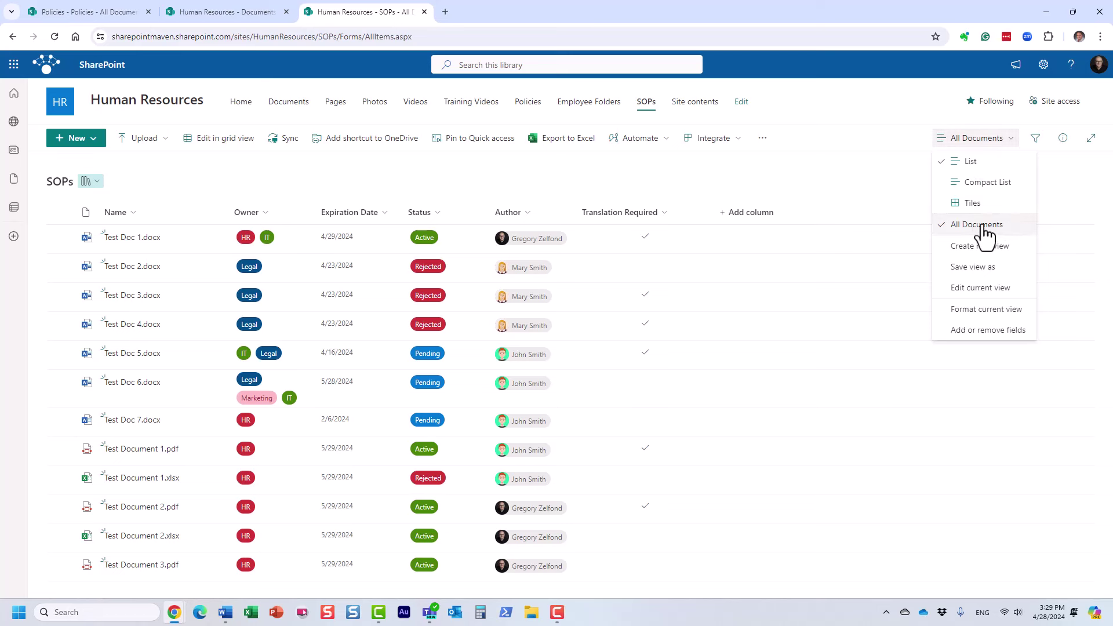
pyautogui.click(893, 139)
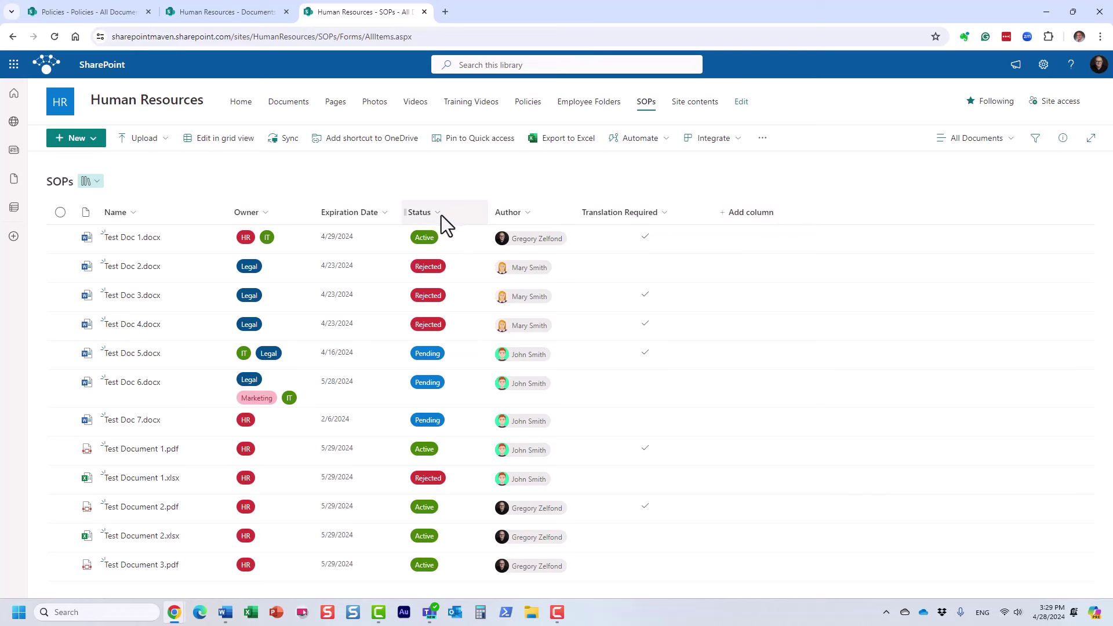
# Filter the SOPs library to documents whose Status is Active, and close the filters.
pyautogui.click(1036, 139)
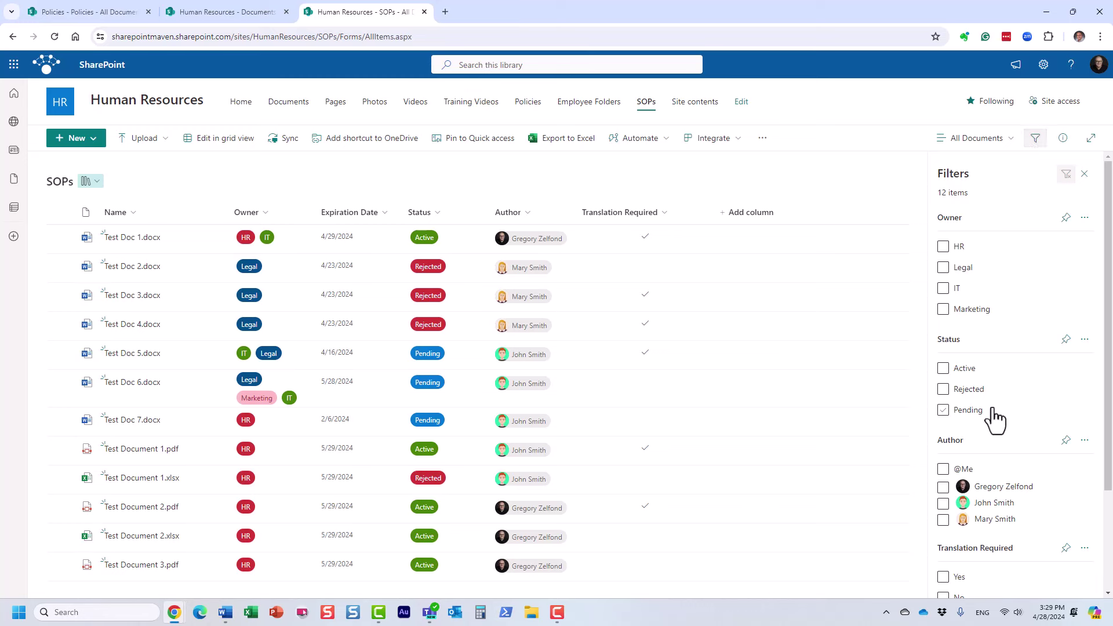
pyautogui.click(942, 368)
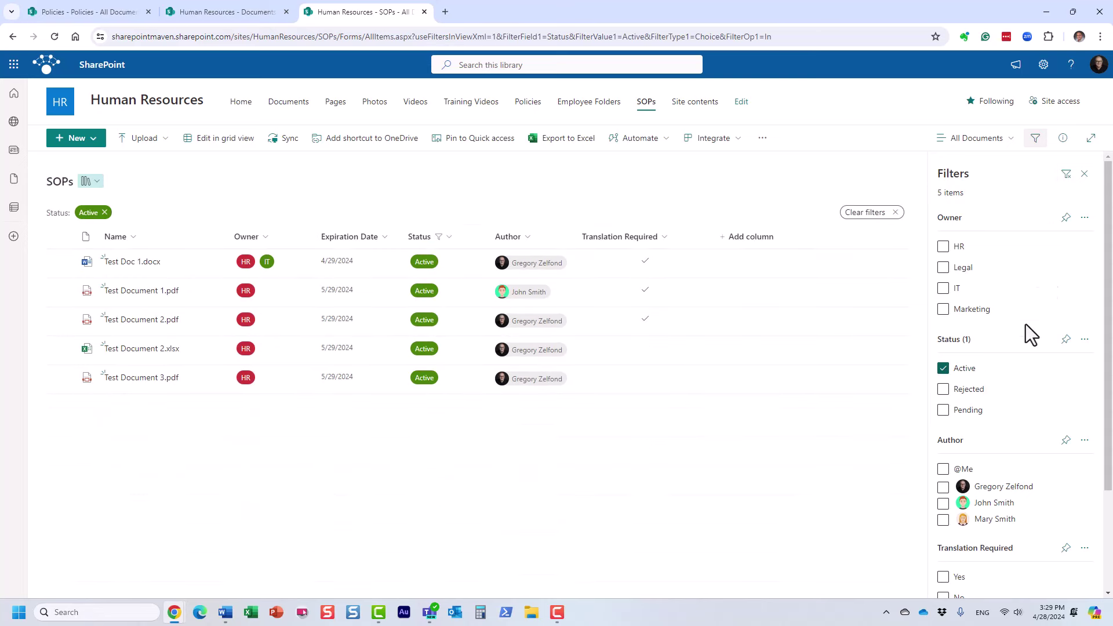
pyautogui.click(1035, 138)
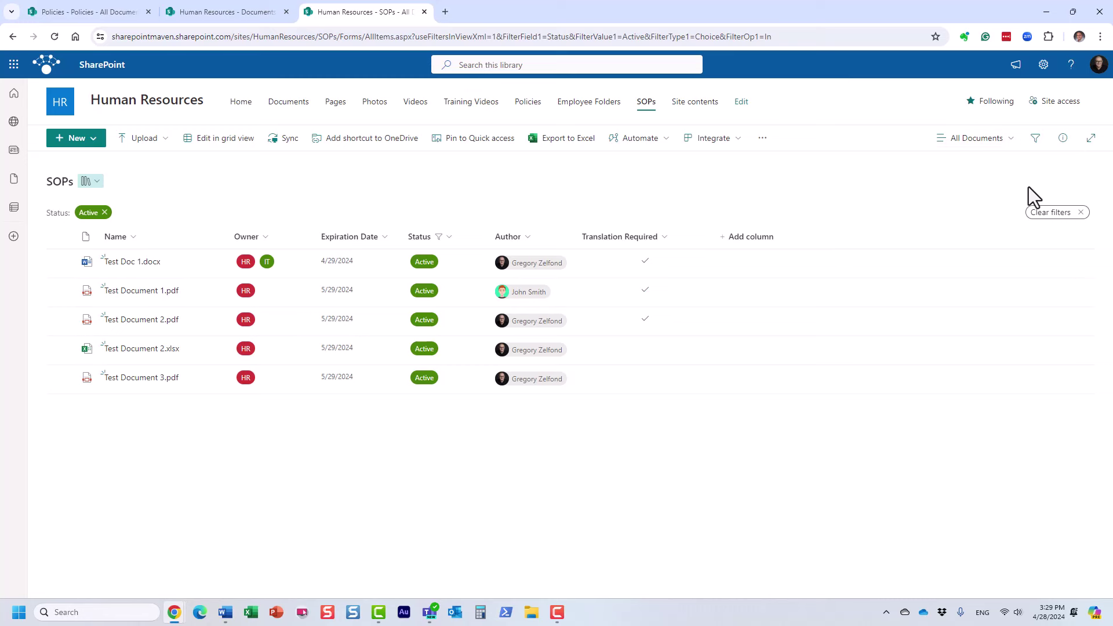
# Save the filtered document list as a new public view named Active.
pyautogui.click(1005, 143)
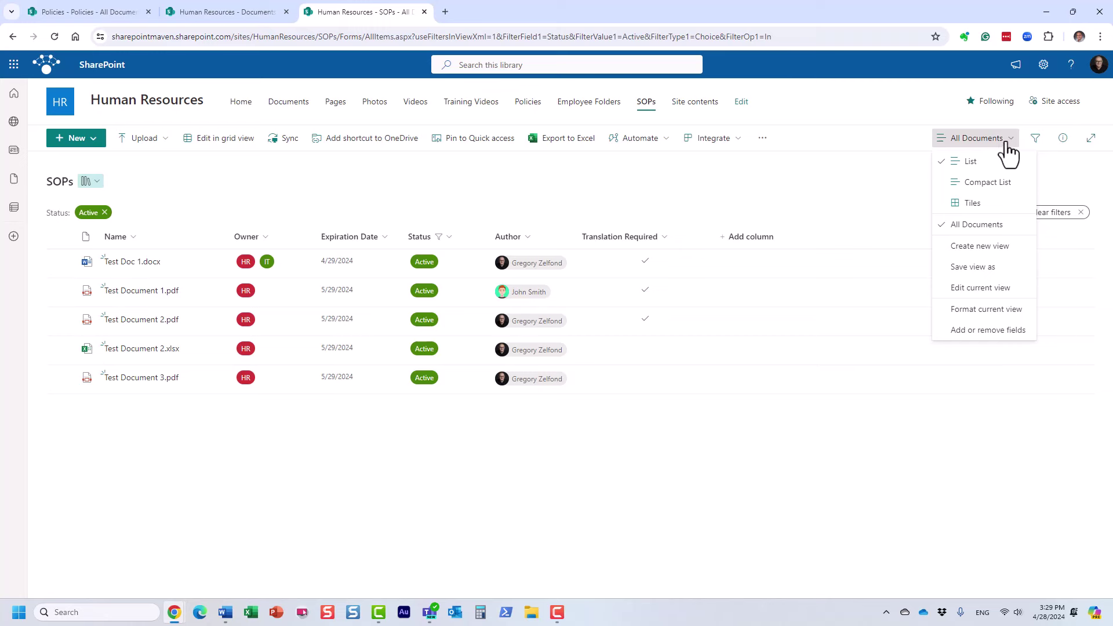
pyautogui.click(999, 268)
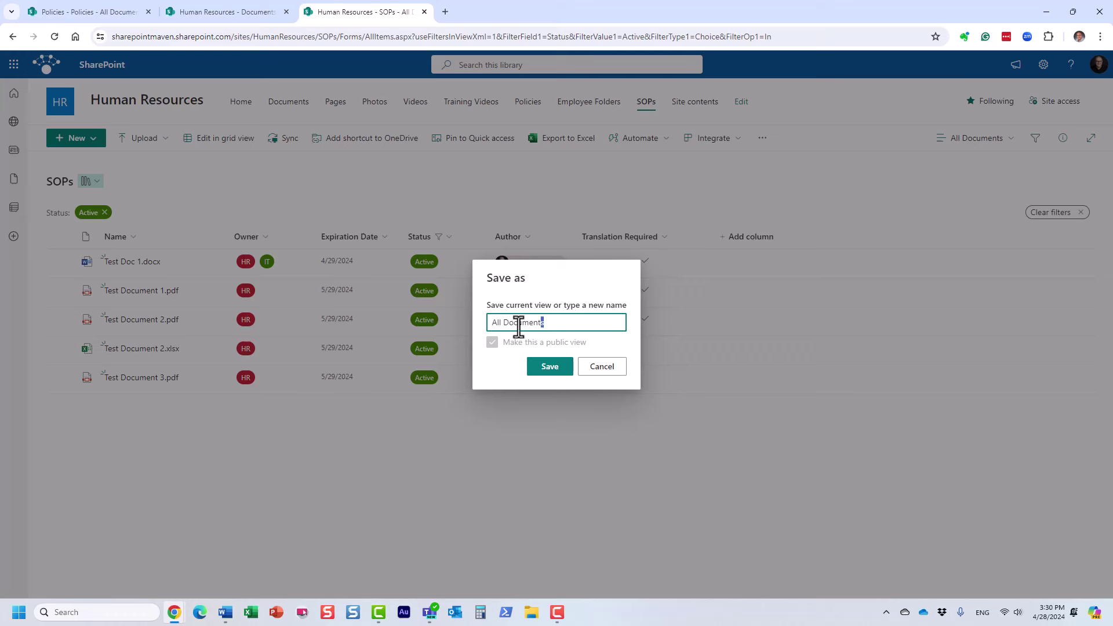
pyautogui.tripleClick(491, 325)
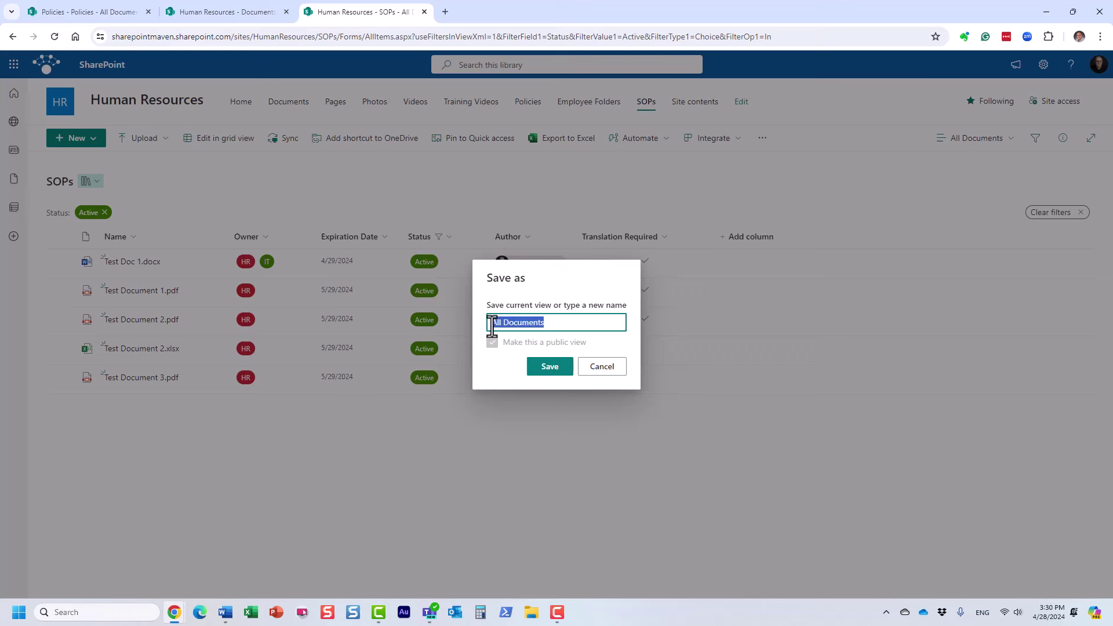
pyautogui.write('Active')
pyautogui.click(491, 343)
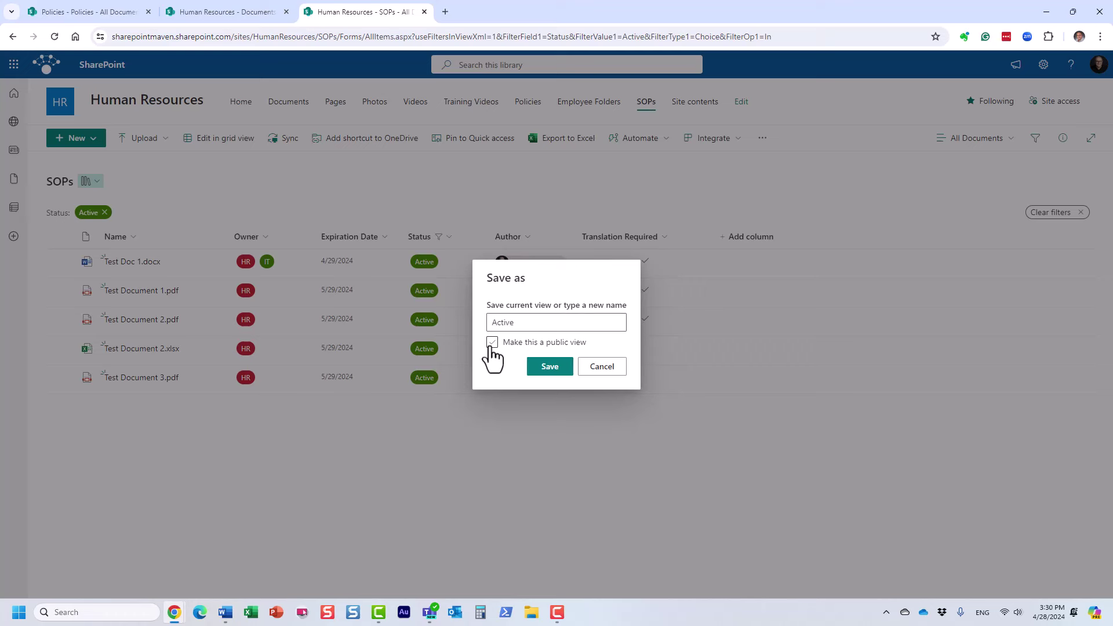
pyautogui.click(491, 354)
pyautogui.click(552, 371)
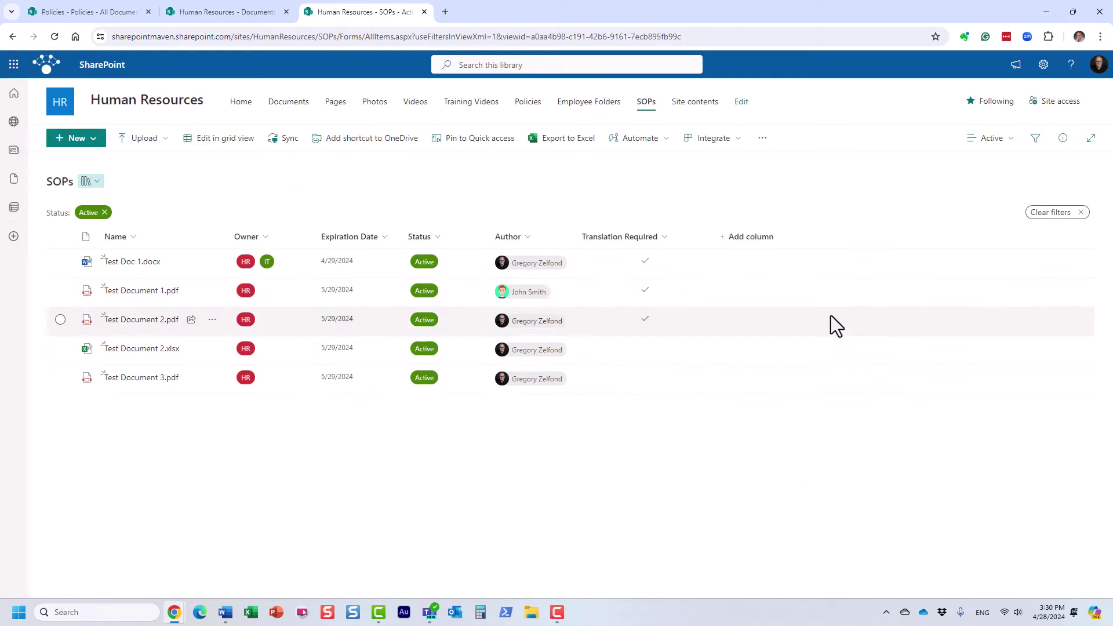
# Return the SOPs library to the All Documents view.
pyautogui.click(992, 139)
pyautogui.click(1015, 245)
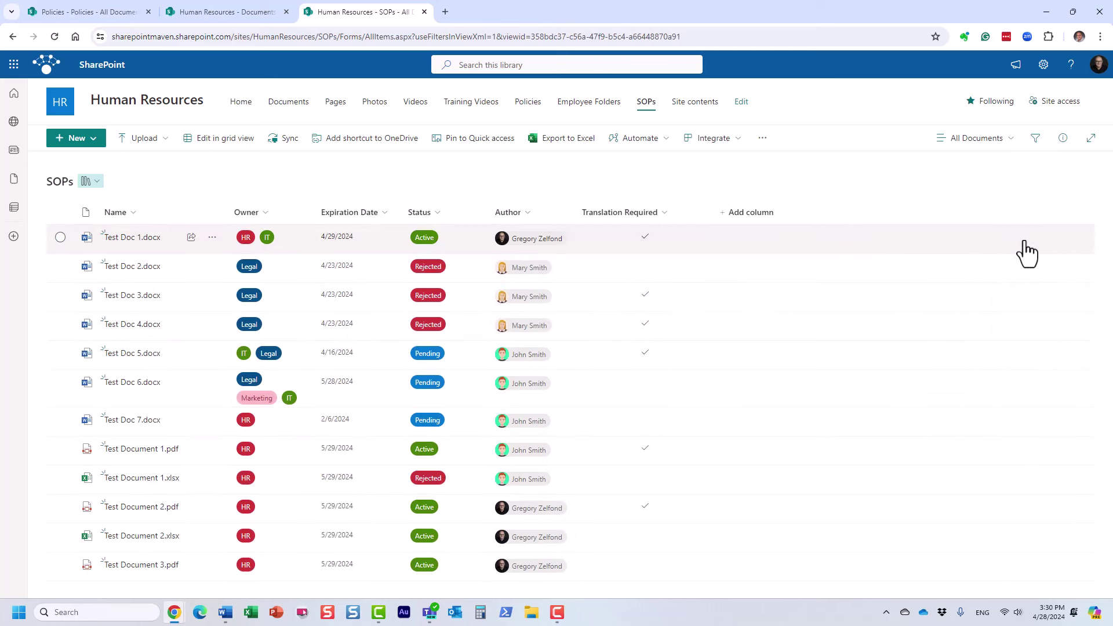
pyautogui.click(1002, 141)
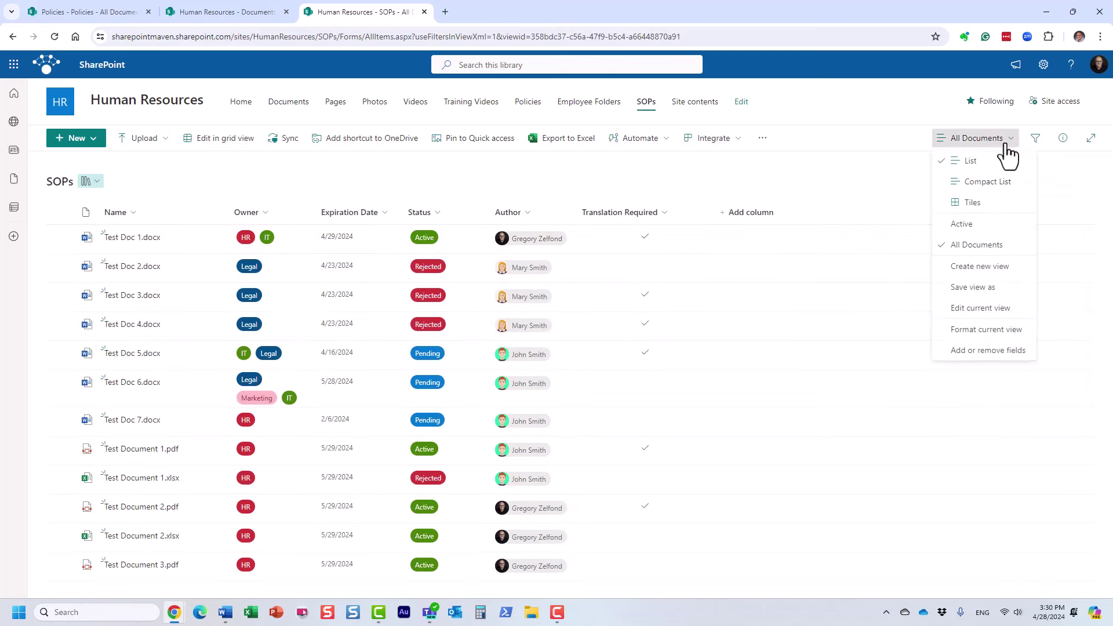
pyautogui.click(989, 226)
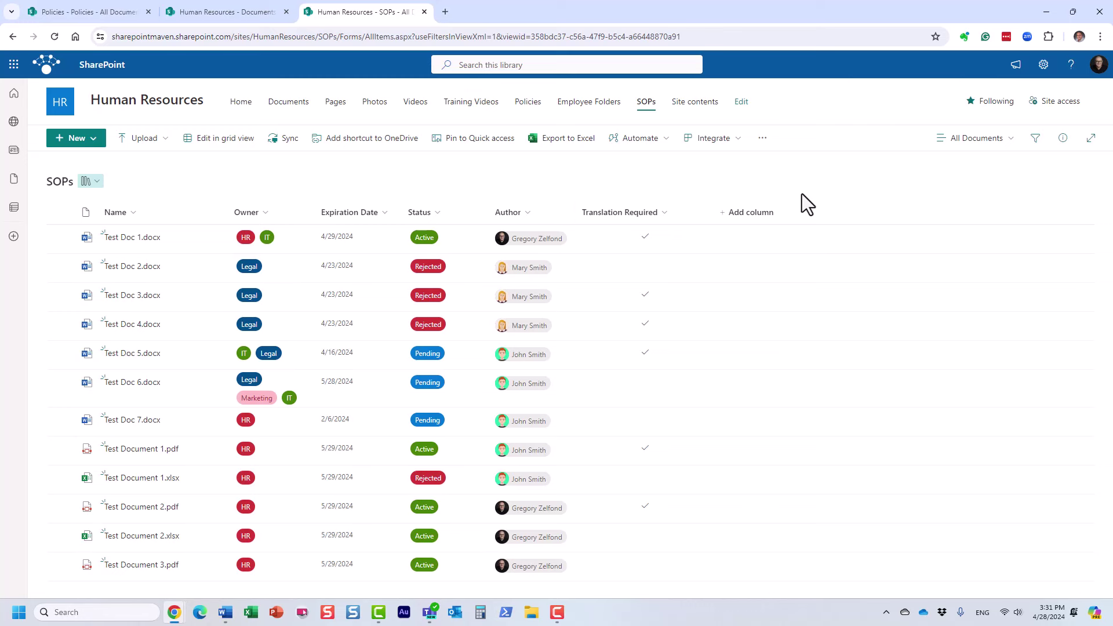
# Group the documents by Author and sort them by Expiration Date from older to newer.
pyautogui.click(531, 212)
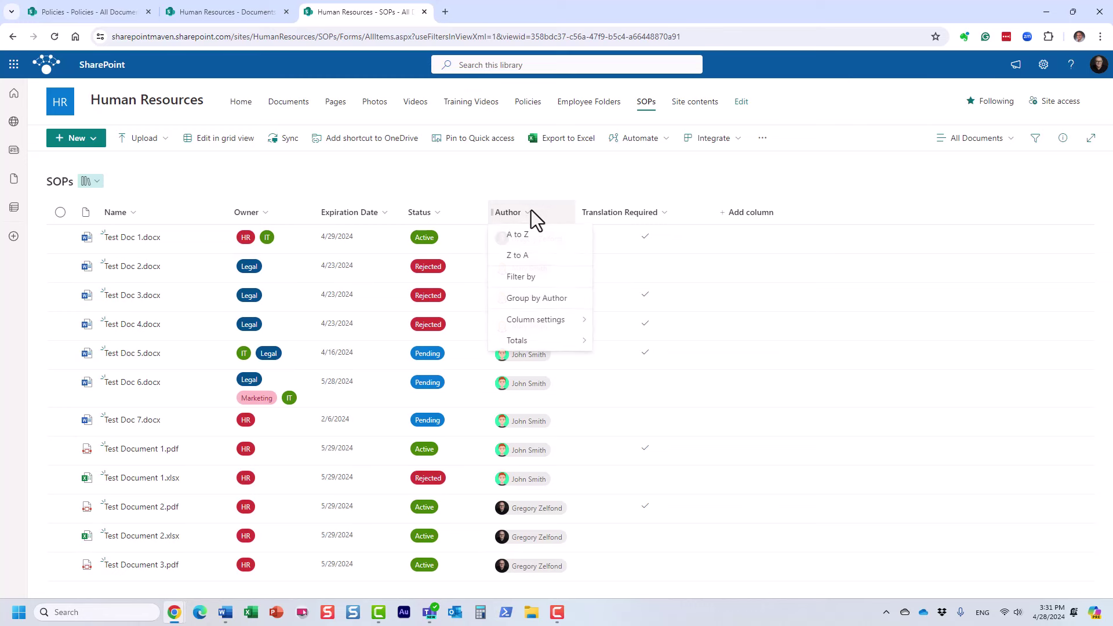
pyautogui.click(547, 301)
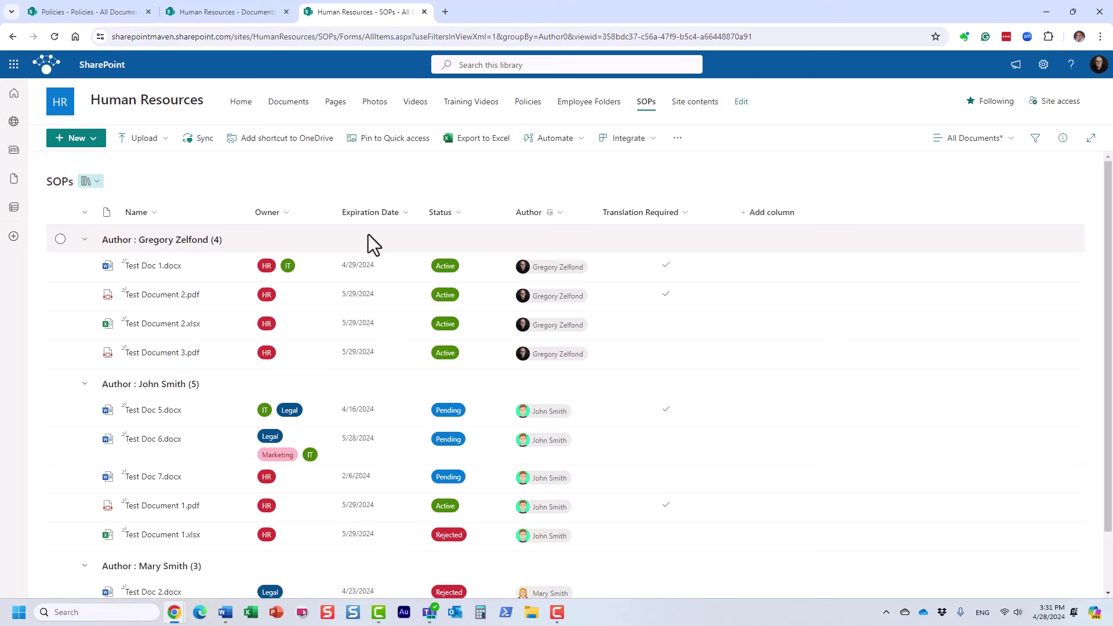
pyautogui.click(399, 213)
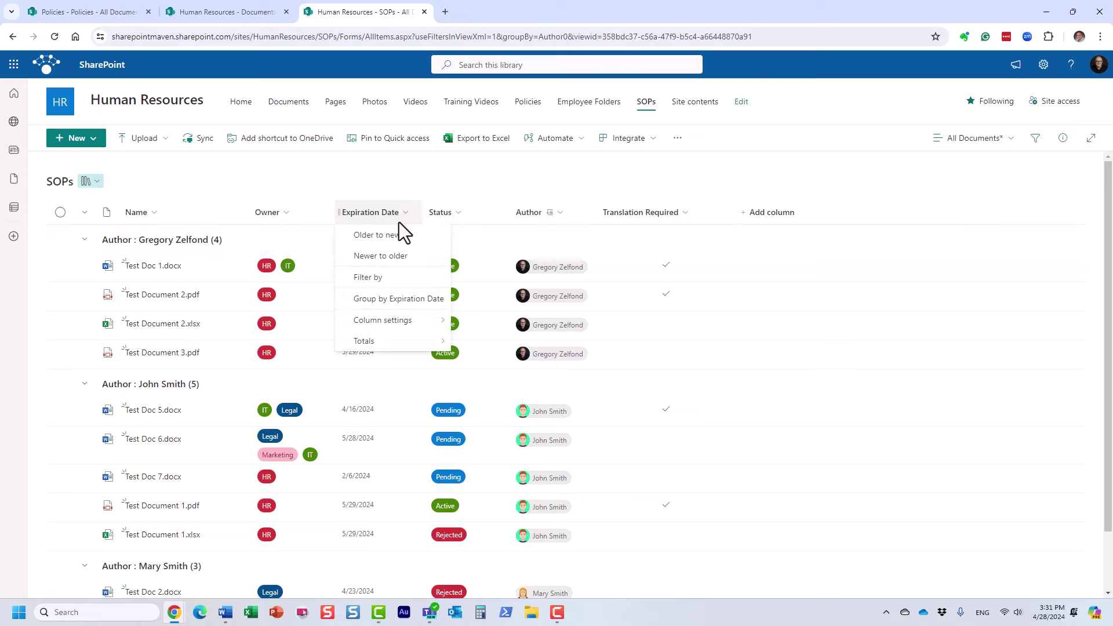
pyautogui.click(402, 234)
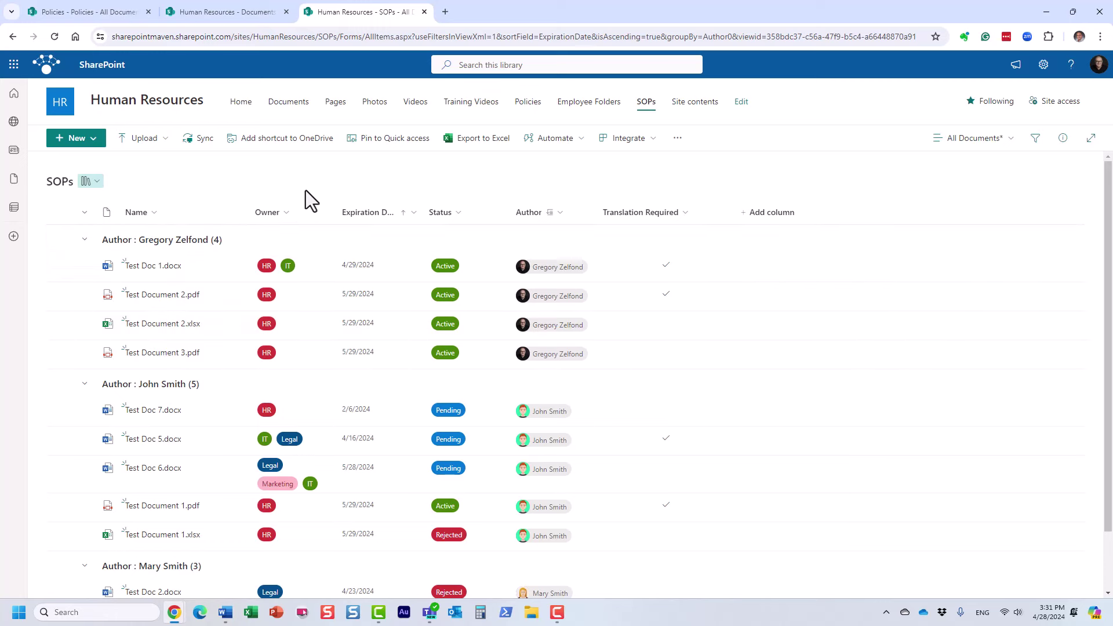
# Save the grouped and sorted document list as a new view named Grouped by Author.
pyautogui.click(997, 144)
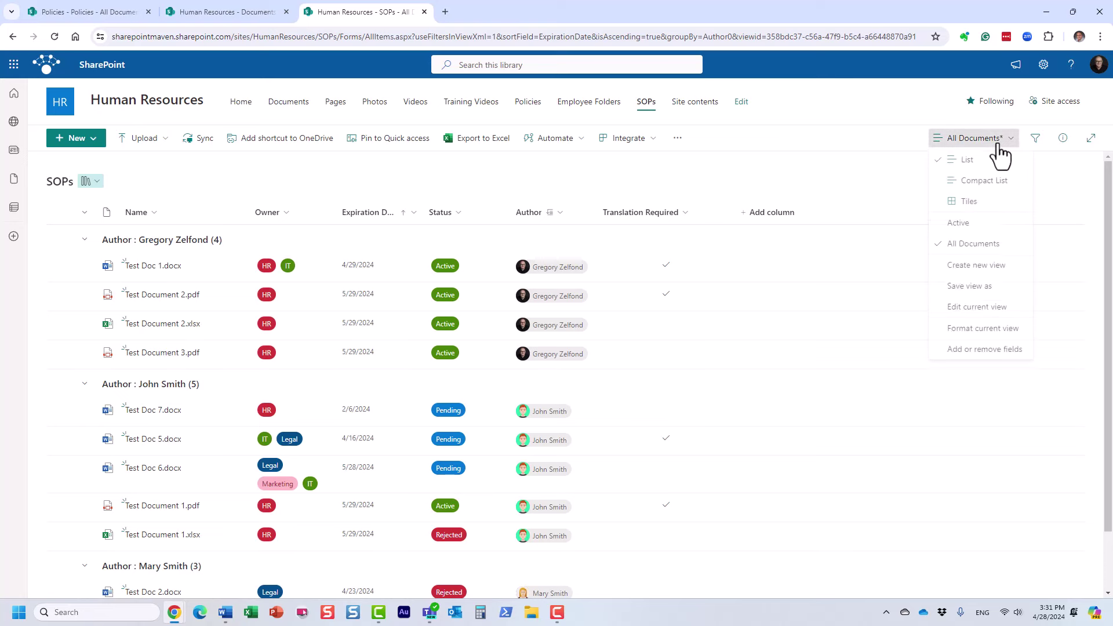
pyautogui.click(980, 288)
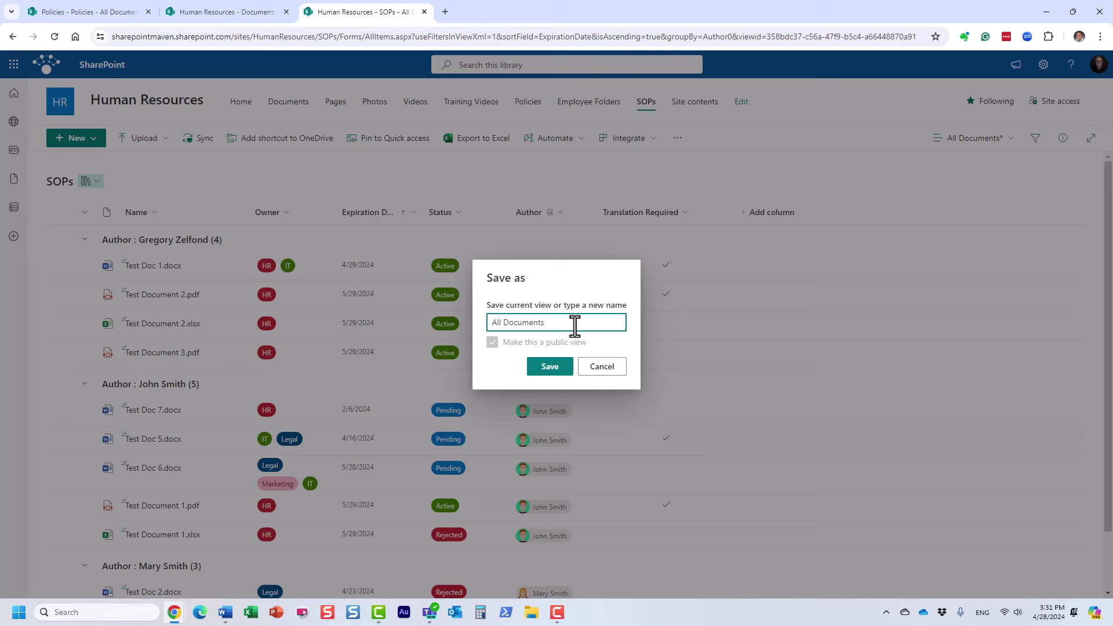
pyautogui.moveTo(574, 323); pyautogui.dragTo(464, 325)
pyautogui.write('Gr')
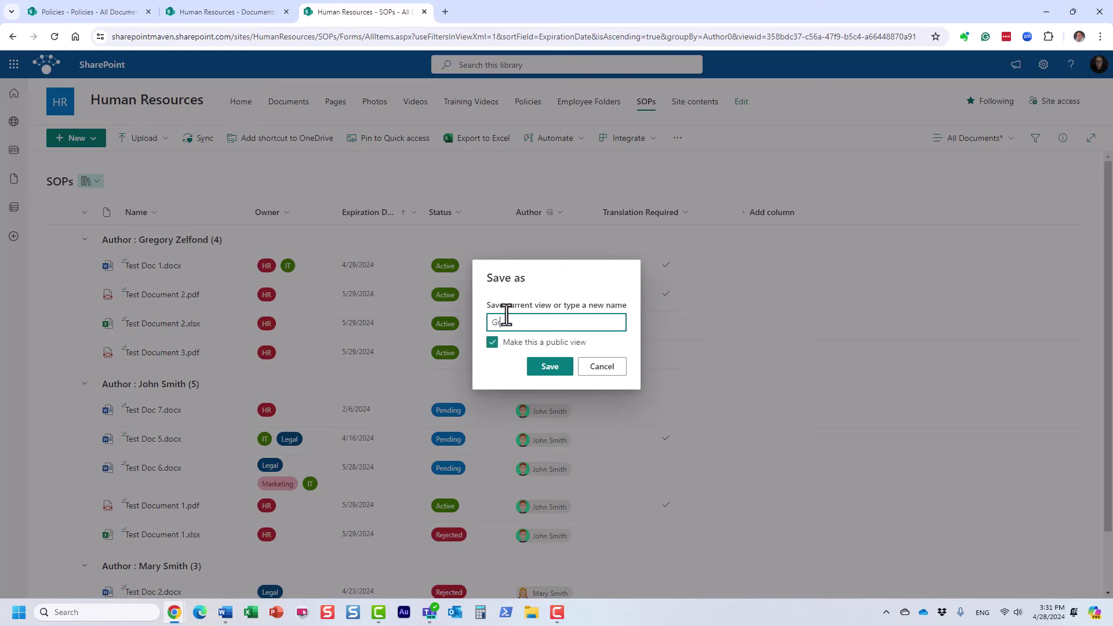
pyautogui.write('ouped by Author')
pyautogui.click(545, 364)
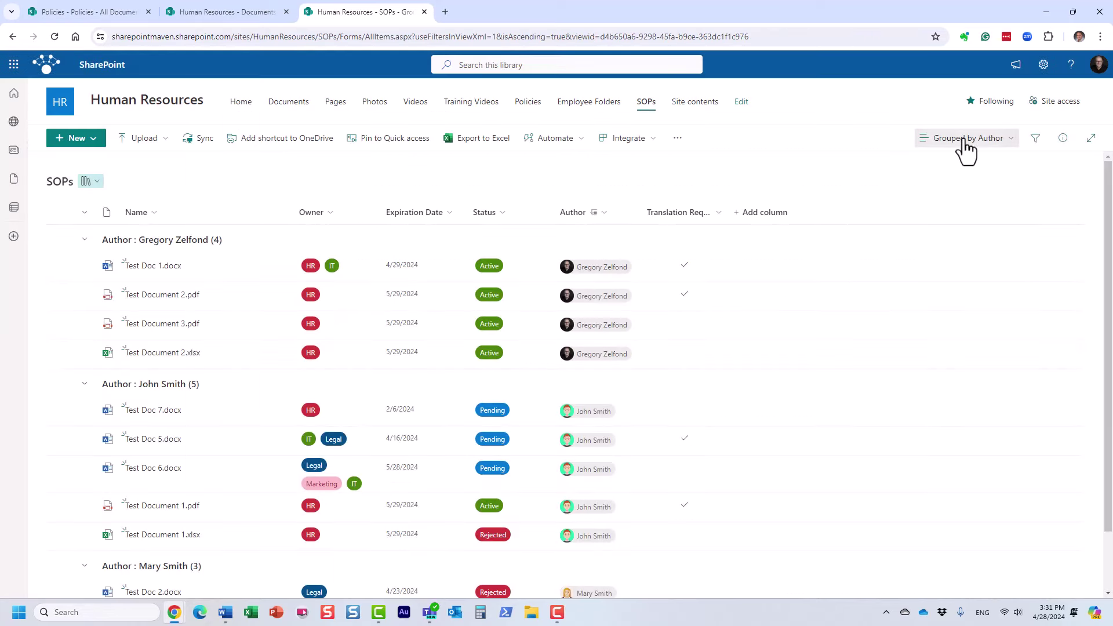
# Switch to the All Documents view and back to Grouped by Author, and look through the author groups.
pyautogui.click(965, 139)
pyautogui.click(966, 250)
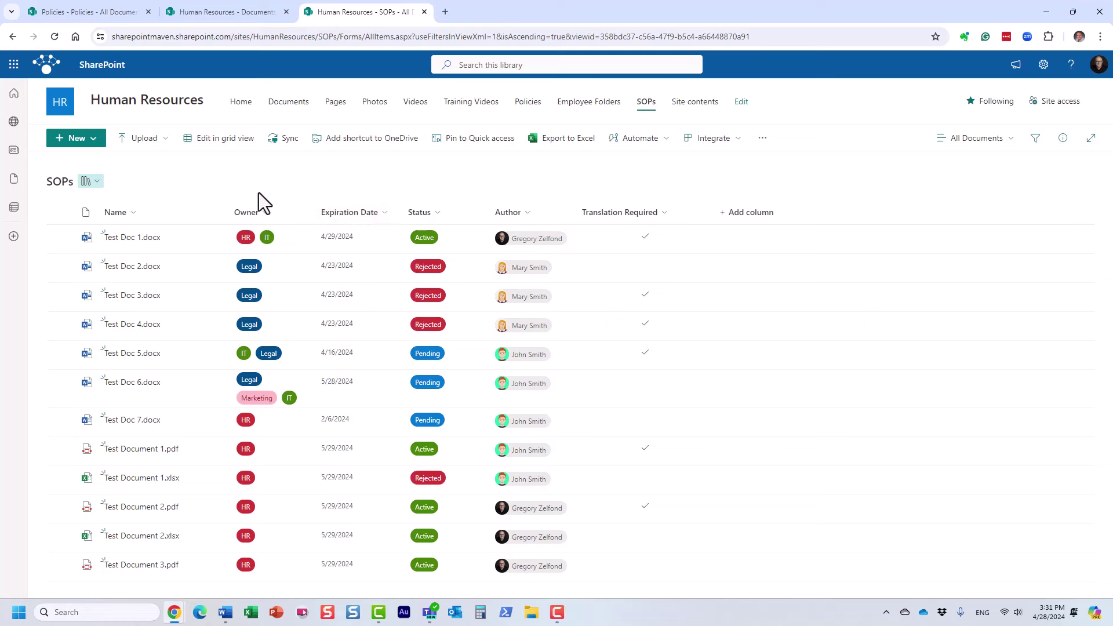
pyautogui.click(978, 138)
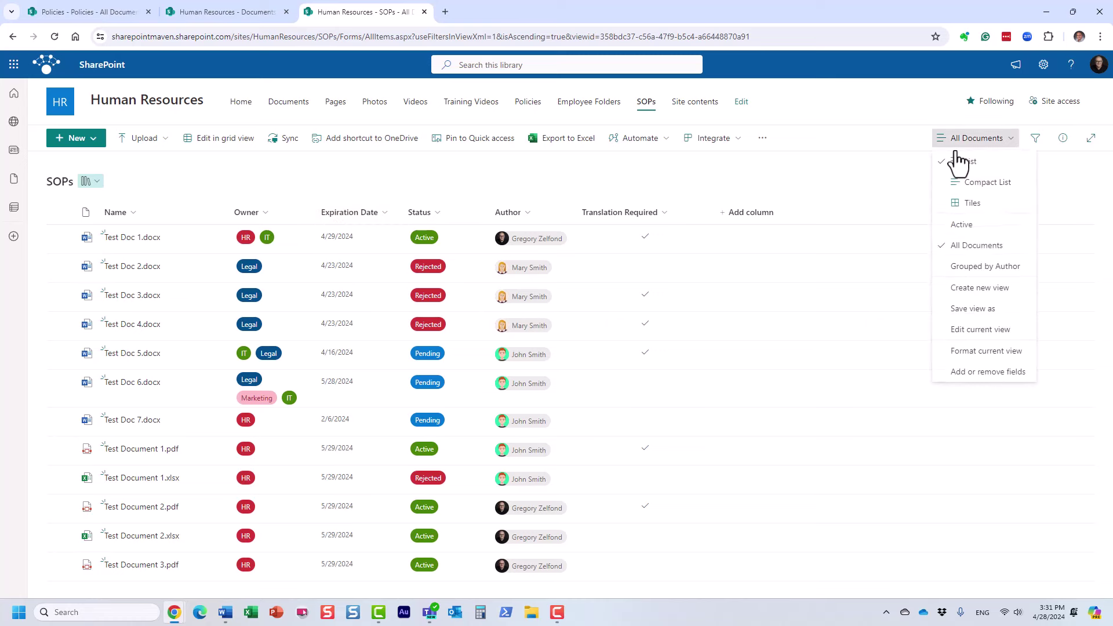
pyautogui.click(974, 264)
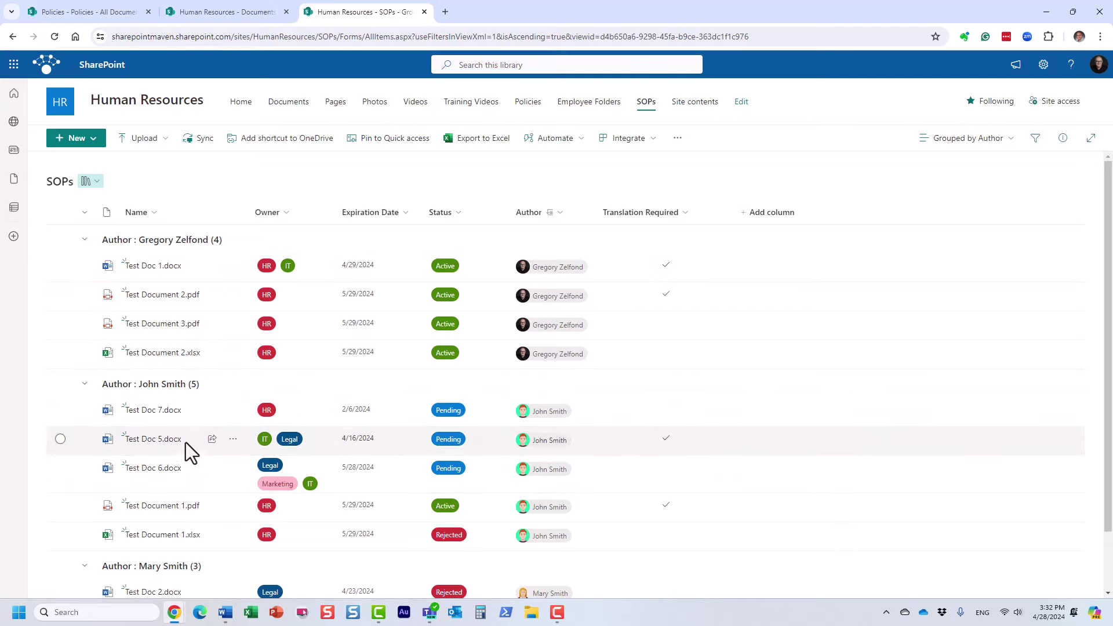
pyautogui.scroll(-1, 182, 422)
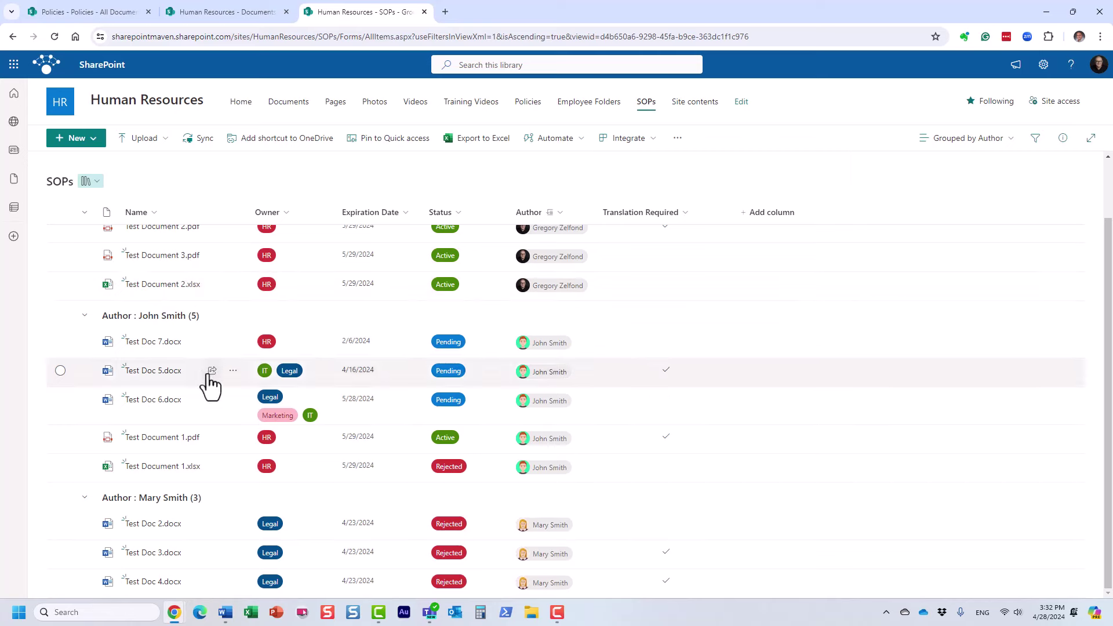
pyautogui.scroll(1, 212, 458)
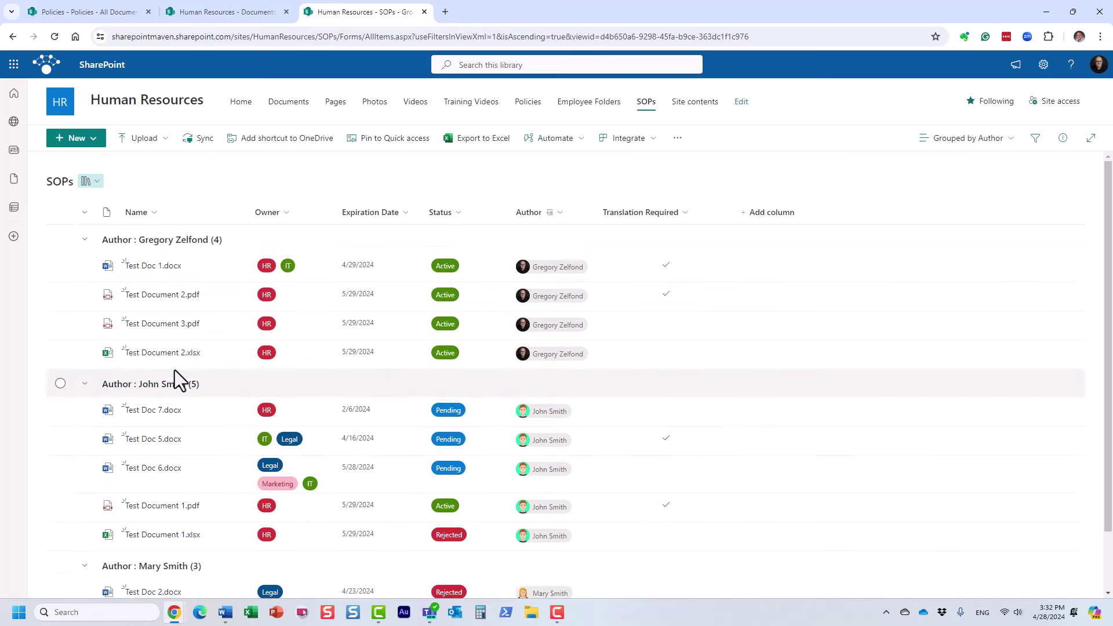
# Collapse all three author groups in the SOPs library and expand them again.
pyautogui.click(84, 239)
pyautogui.click(84, 268)
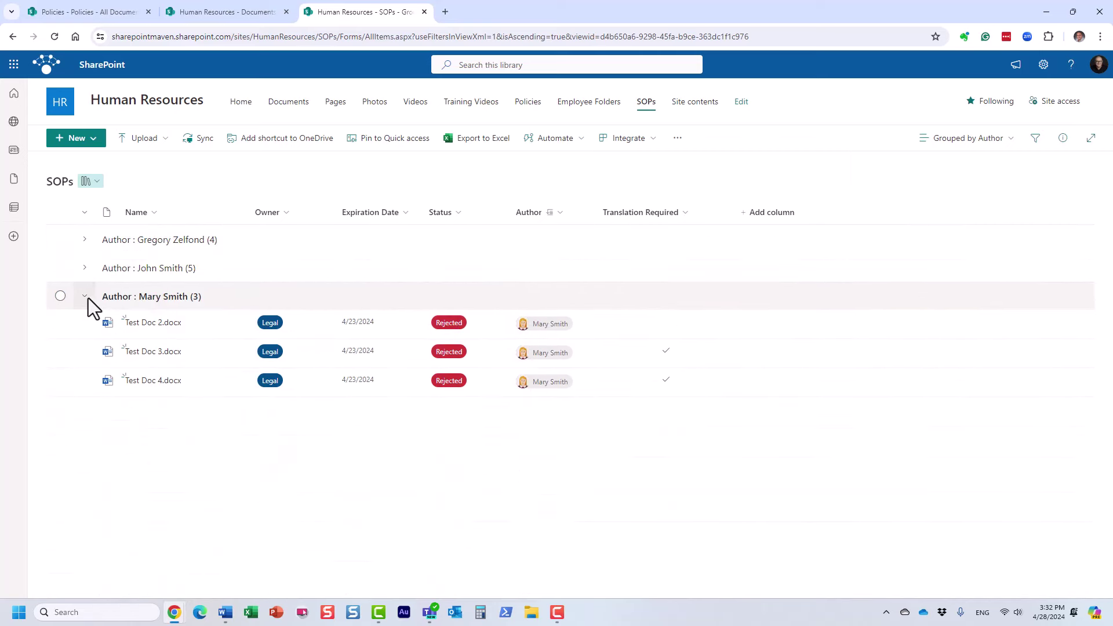
pyautogui.click(85, 296)
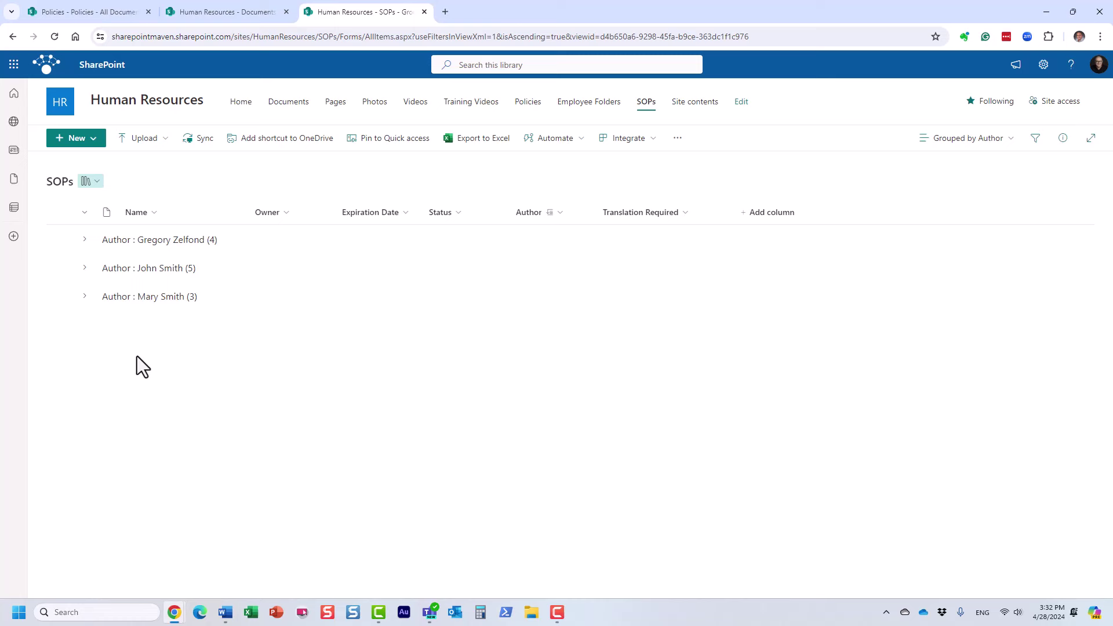
pyautogui.click(84, 297)
pyautogui.click(90, 271)
pyautogui.click(89, 241)
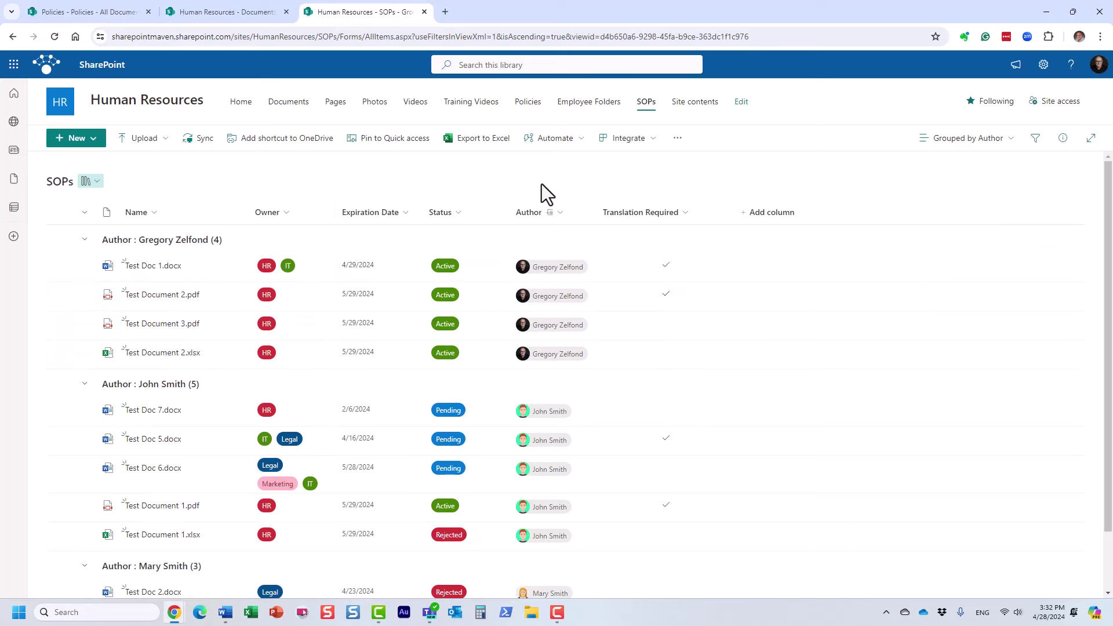
# Edit the Grouped by Author view so its groupings show collapsed by default, and save the view.
pyautogui.click(999, 142)
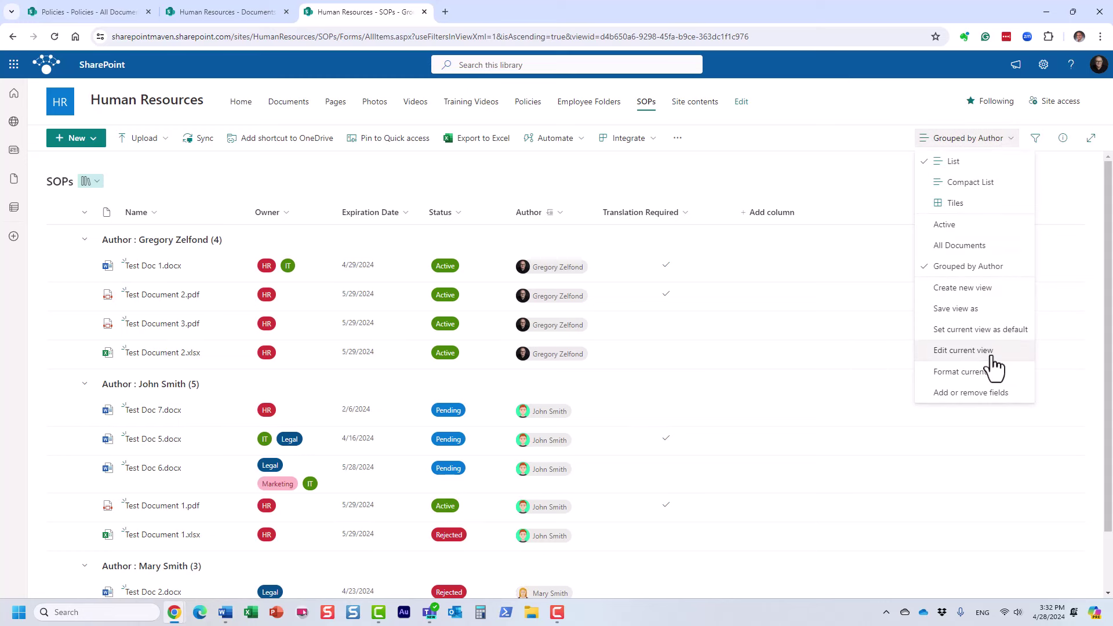
pyautogui.click(962, 350)
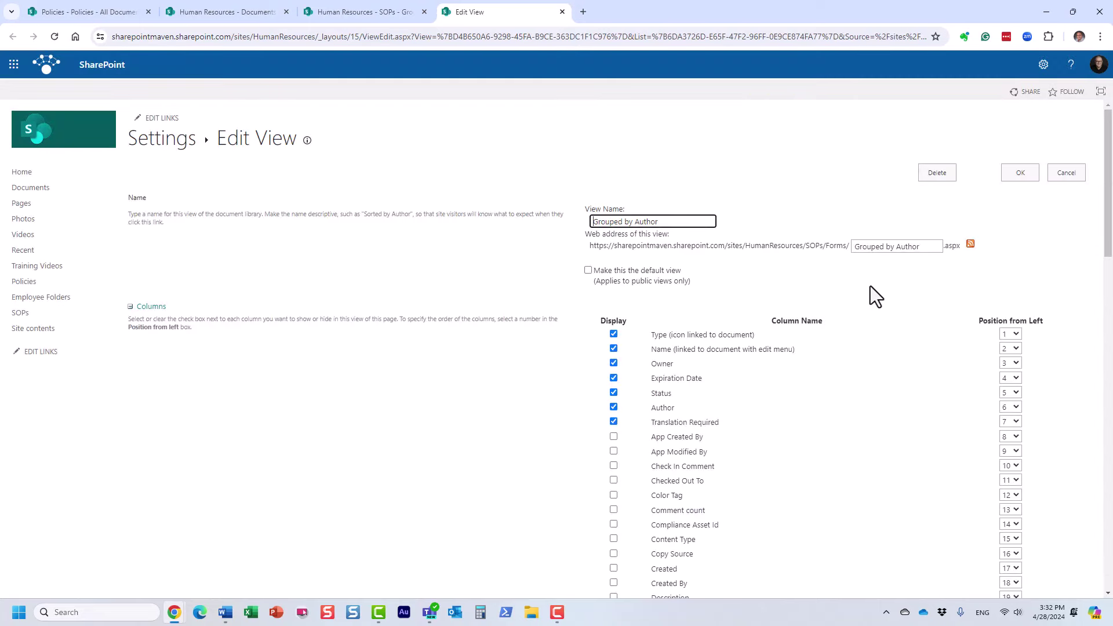
pyautogui.scroll(-13, 878, 291)
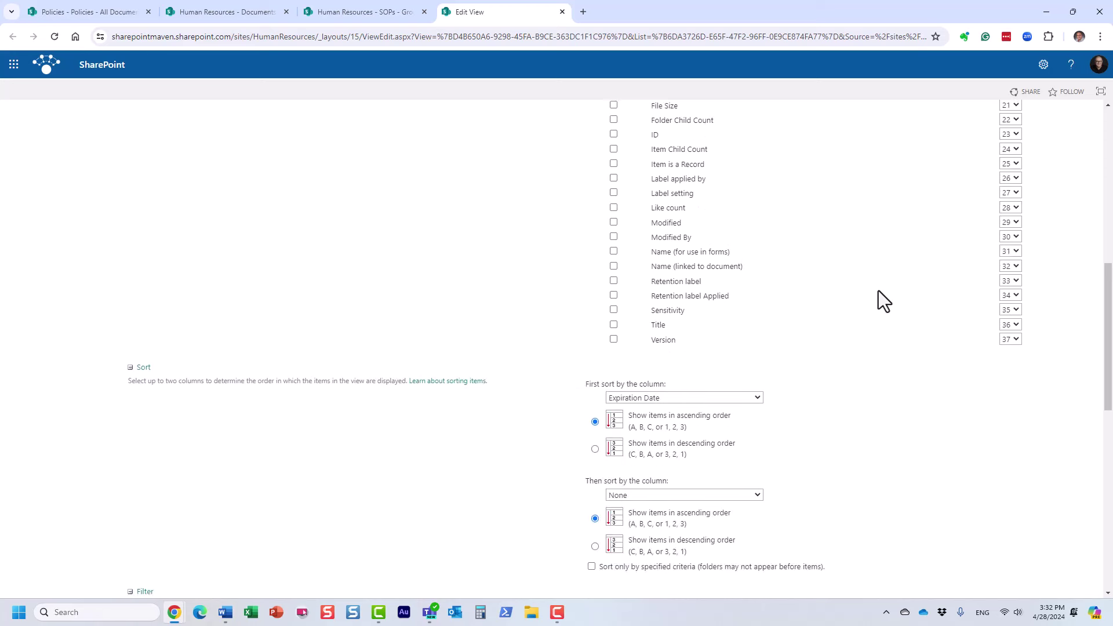
pyautogui.scroll(-4, 878, 290)
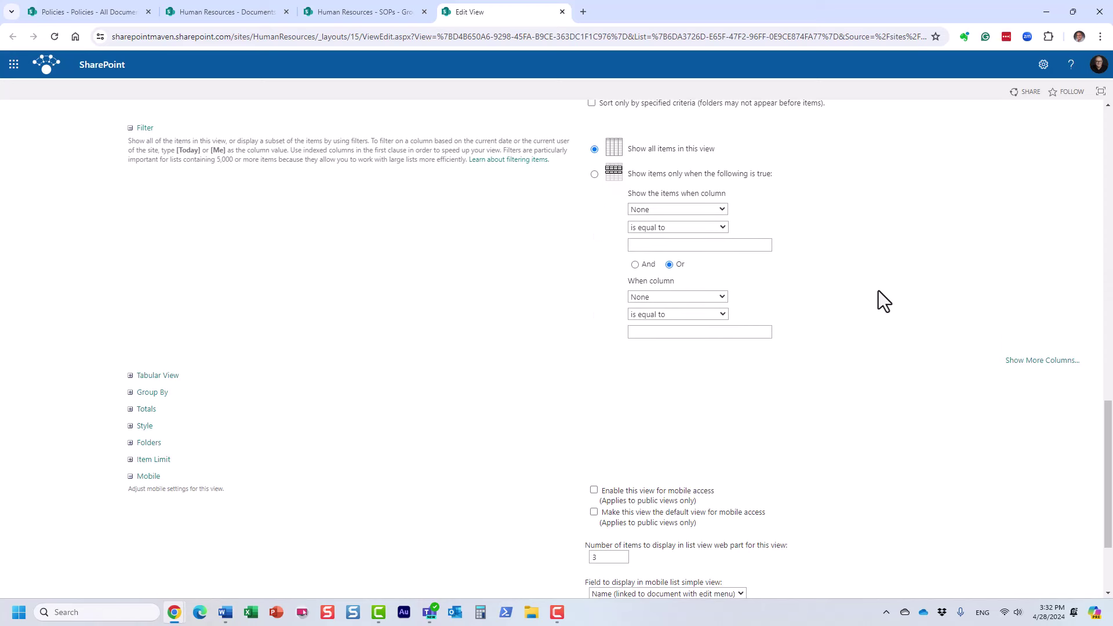
pyautogui.click(142, 393)
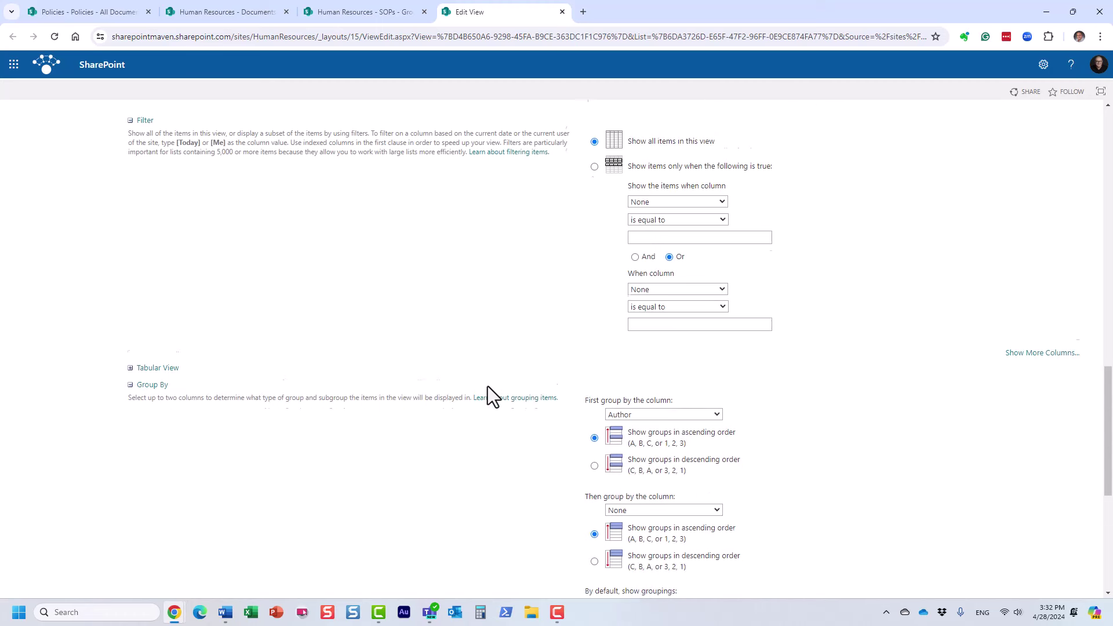
pyautogui.scroll(-5, 487, 386)
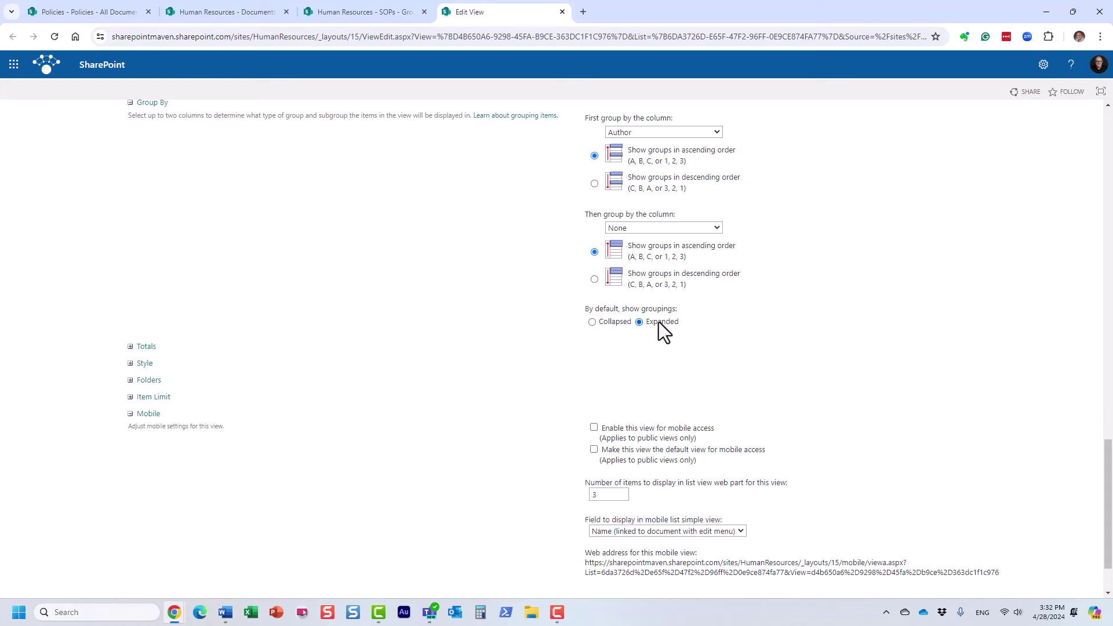
pyautogui.click(591, 322)
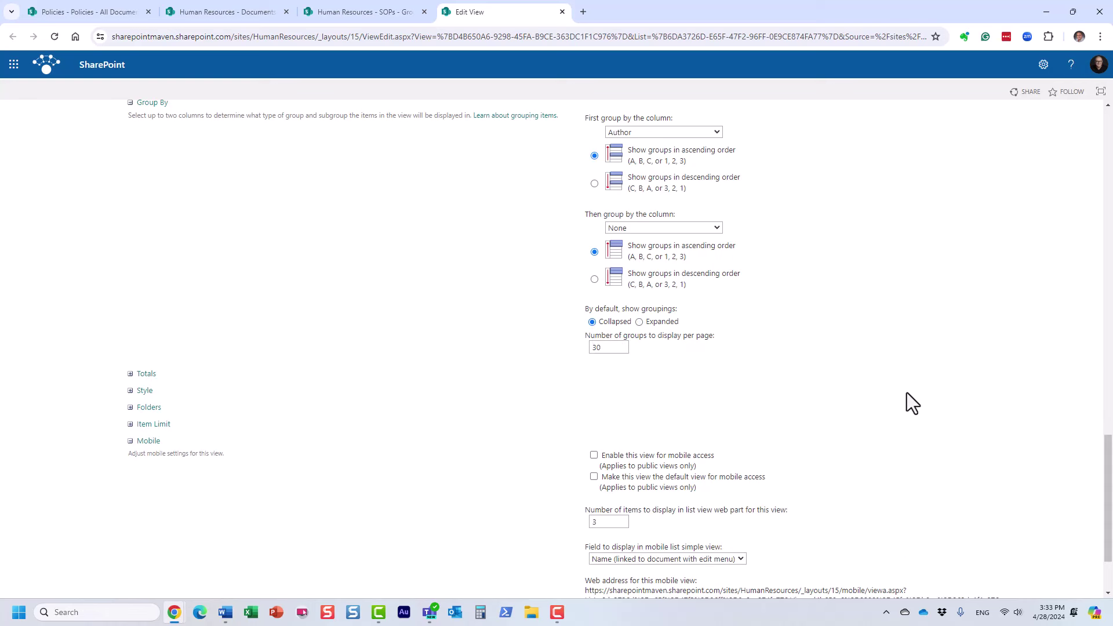
pyautogui.scroll(-2, 927, 397)
pyautogui.click(1033, 534)
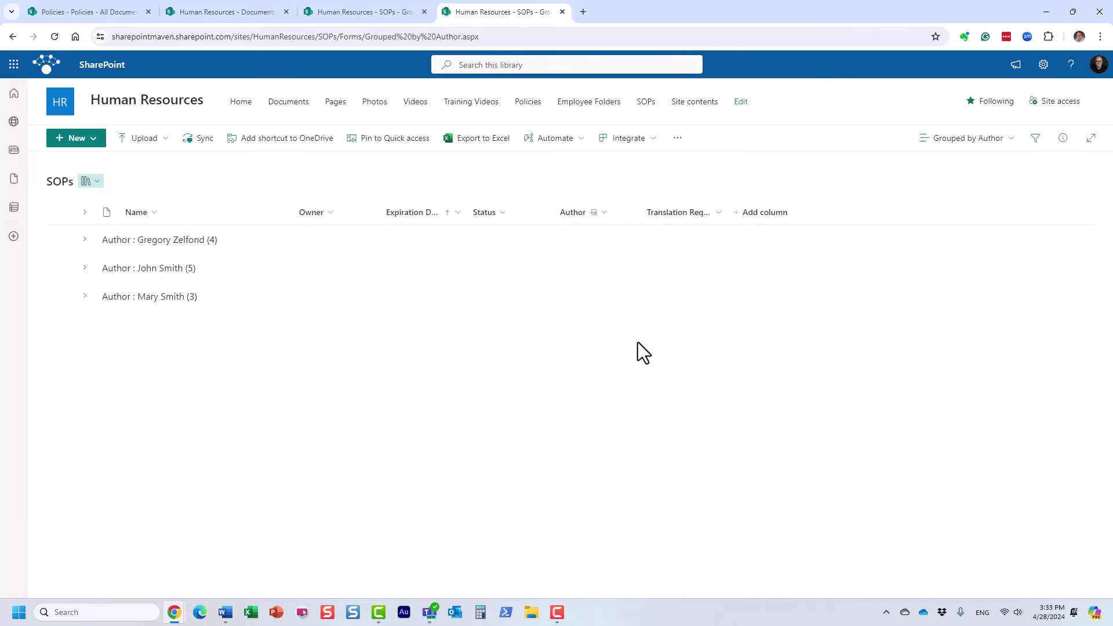
# Switch to All Documents and back to Grouped by Author, and expand the first author group.
pyautogui.click(983, 152)
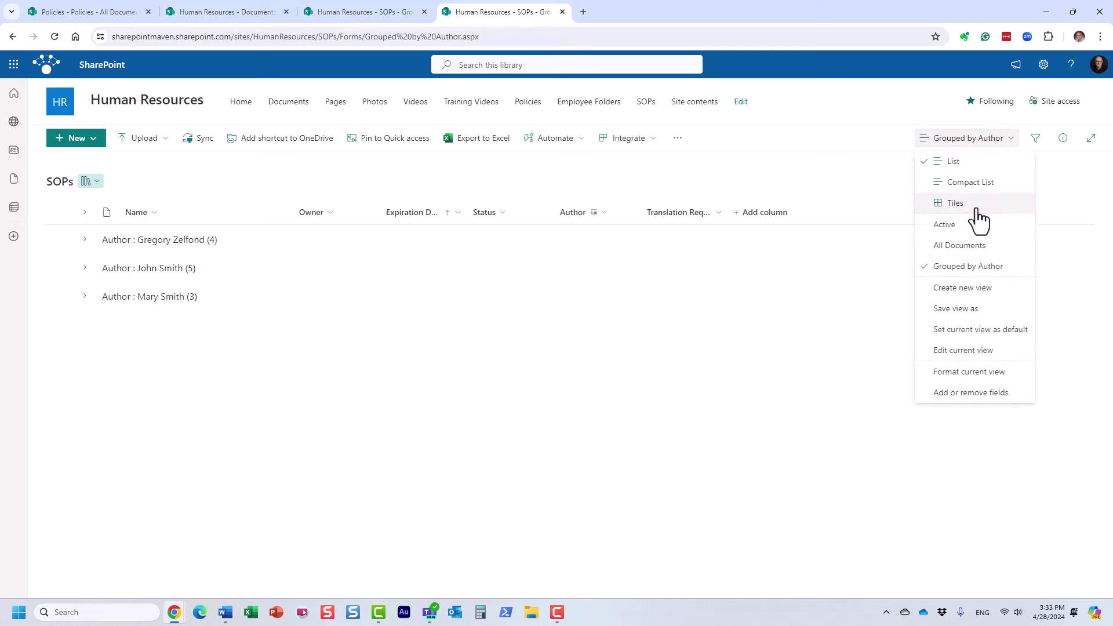
pyautogui.click(981, 252)
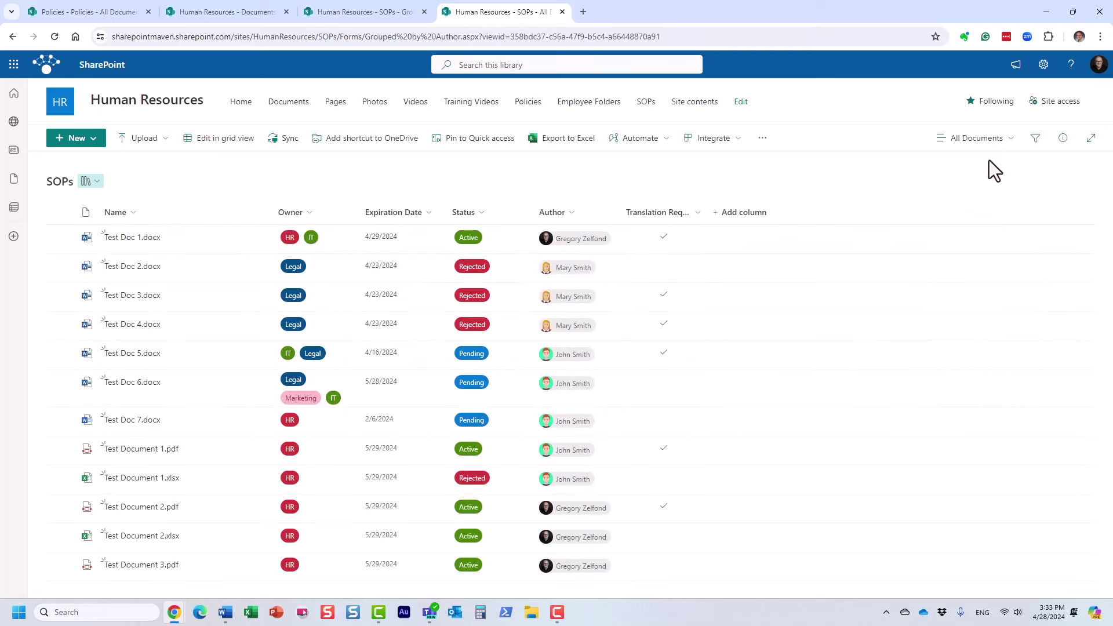
pyautogui.click(995, 141)
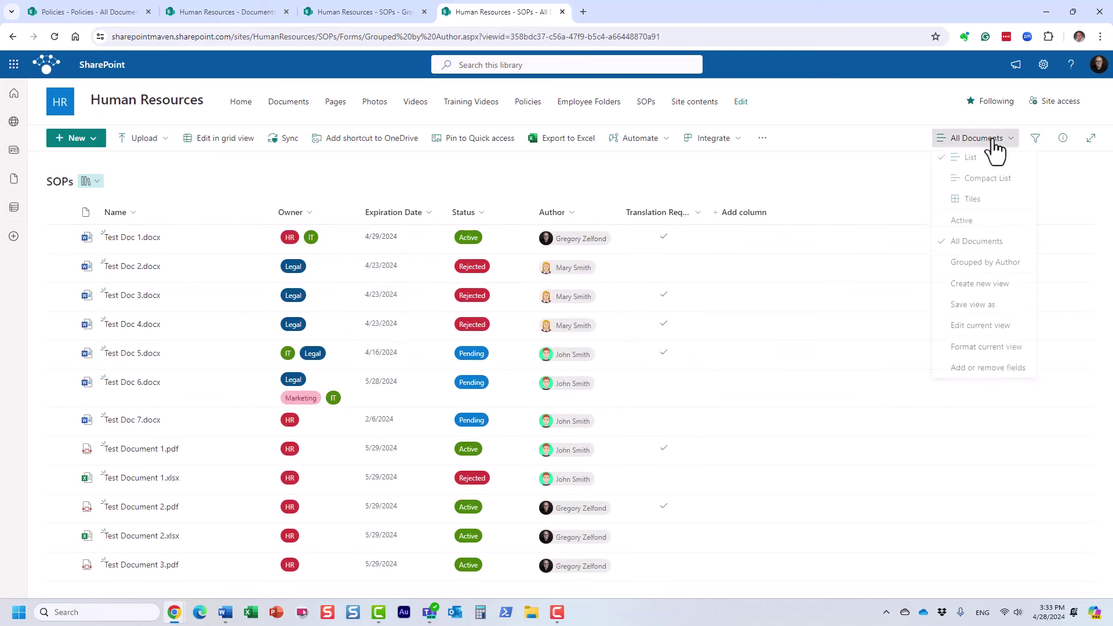
pyautogui.click(1001, 265)
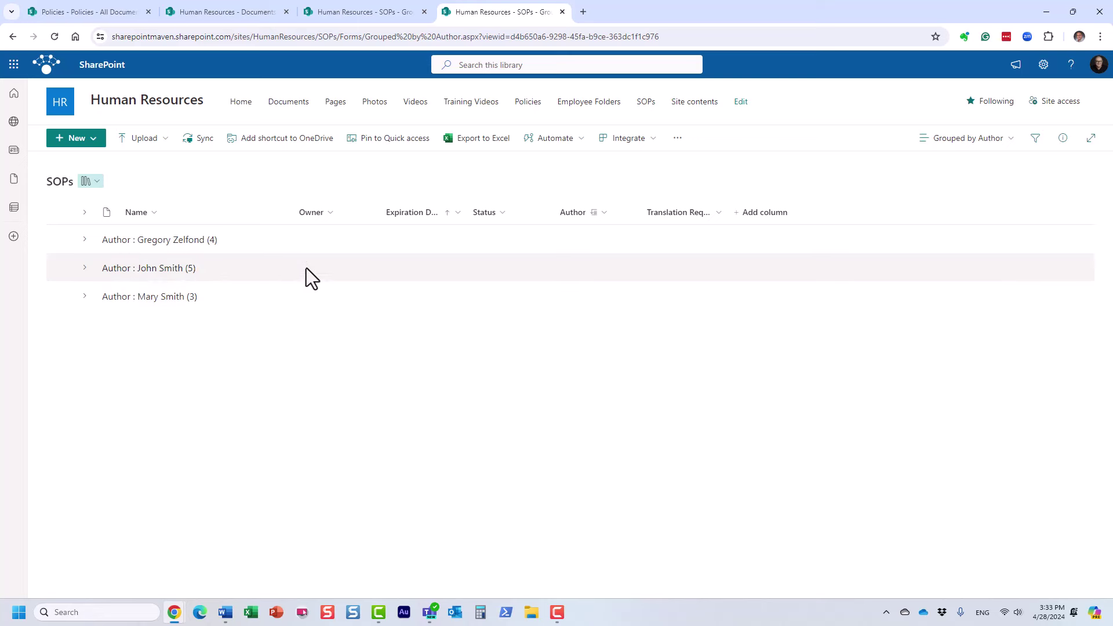
pyautogui.click(84, 240)
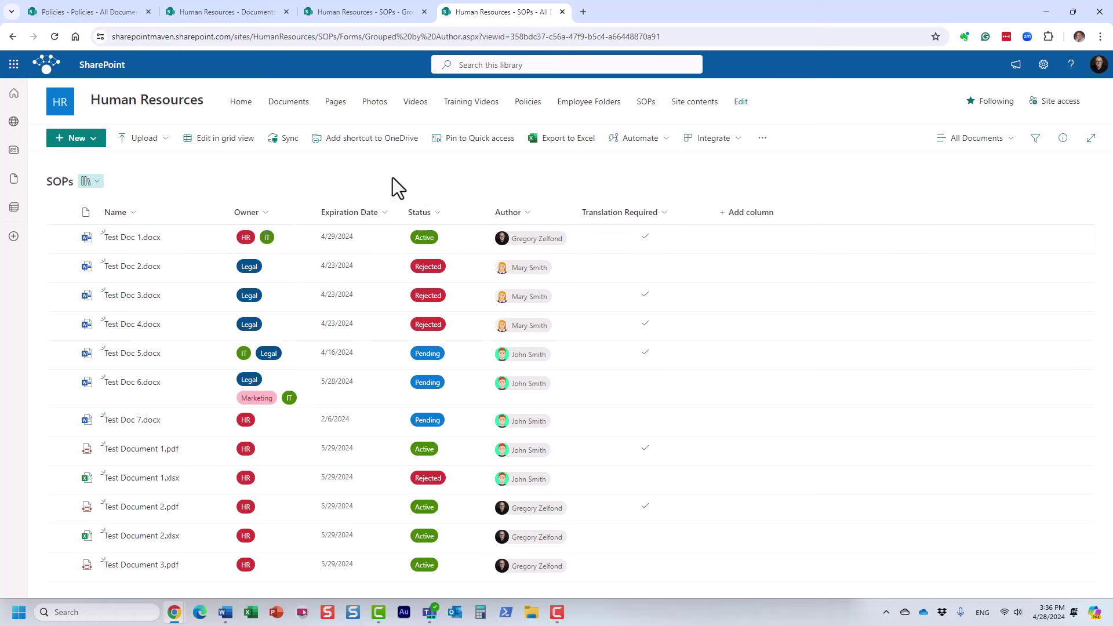
# Open the conditional formatting rules for the Expiration Date column in the All Documents view.
pyautogui.click(382, 214)
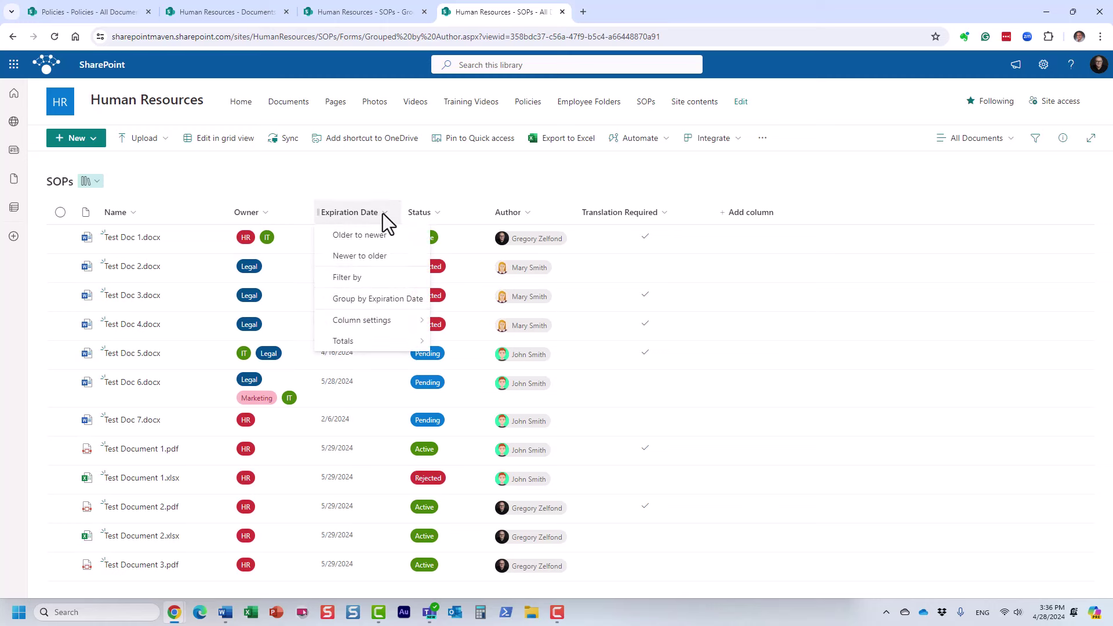
pyautogui.moveTo(394, 325)
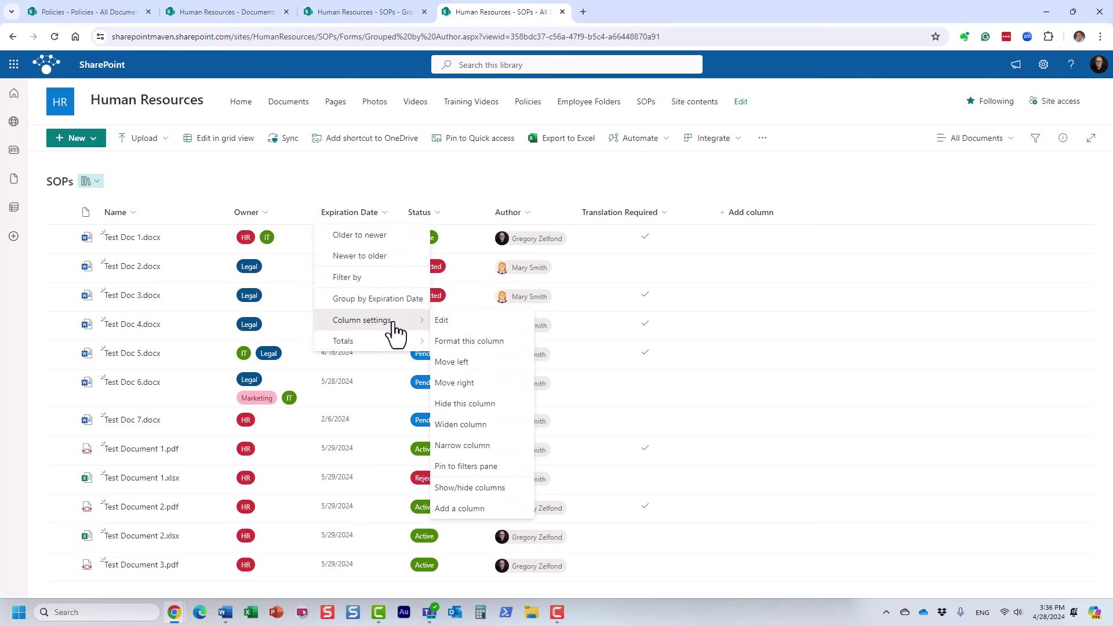
pyautogui.click(469, 340)
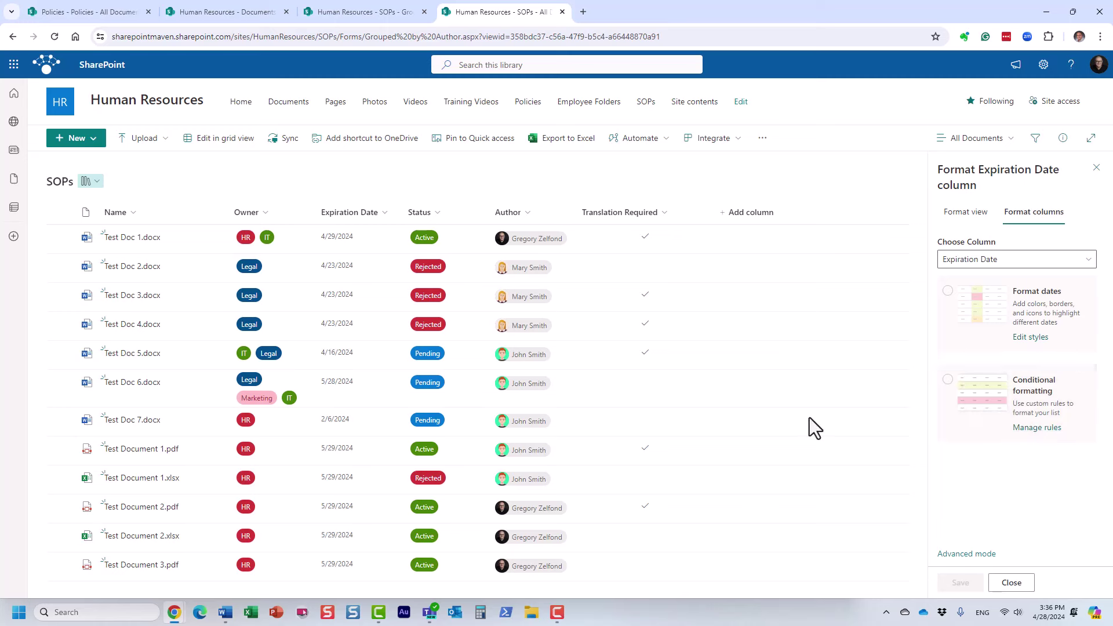
pyautogui.click(1031, 432)
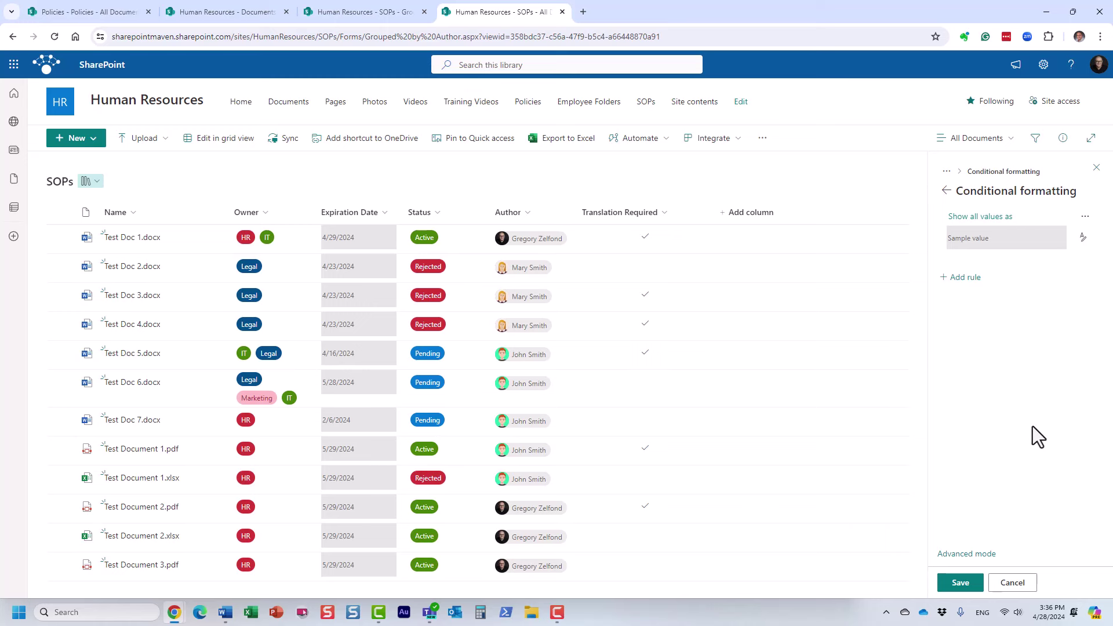
# Edit the existing formatting rule to show items with a light green fill if Expiration Date is after Today (relative).
pyautogui.click(995, 230)
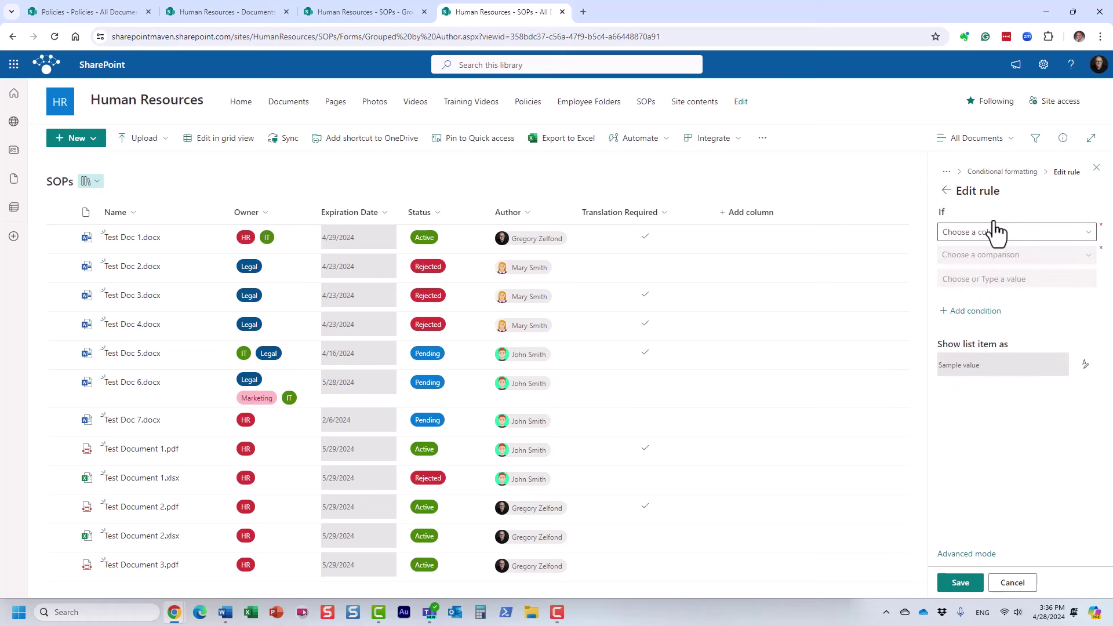
pyautogui.click(995, 230)
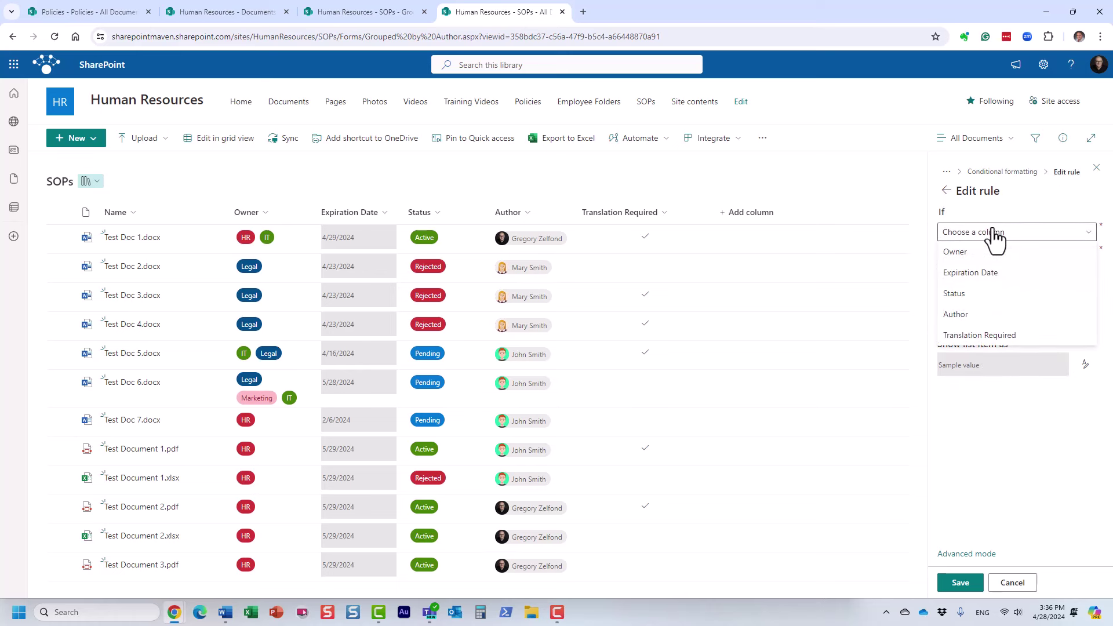
pyautogui.click(983, 281)
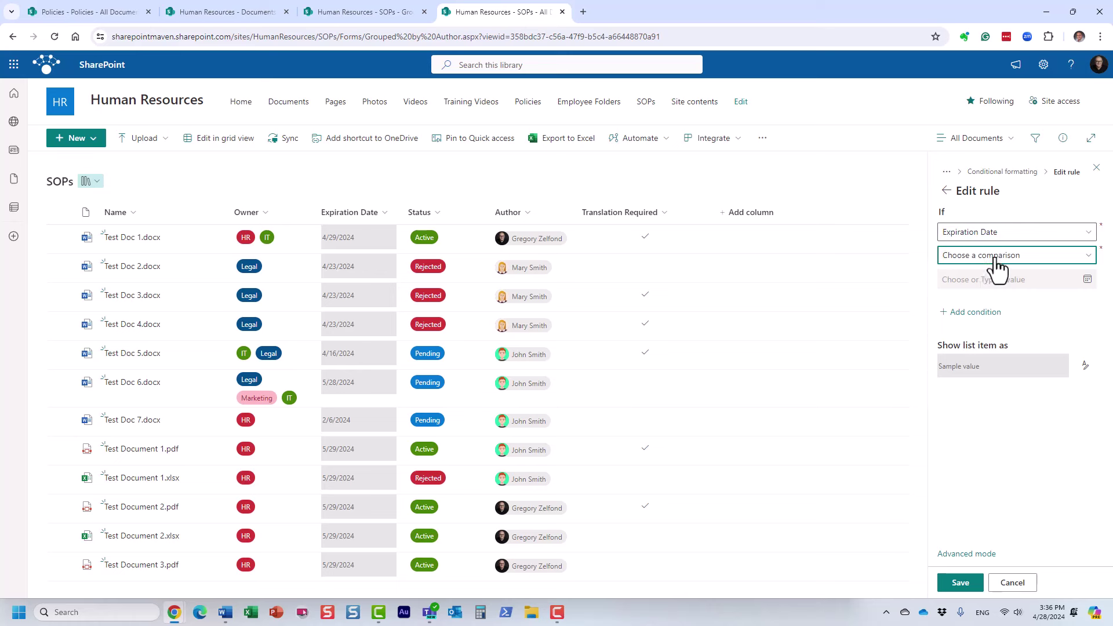
pyautogui.click(996, 261)
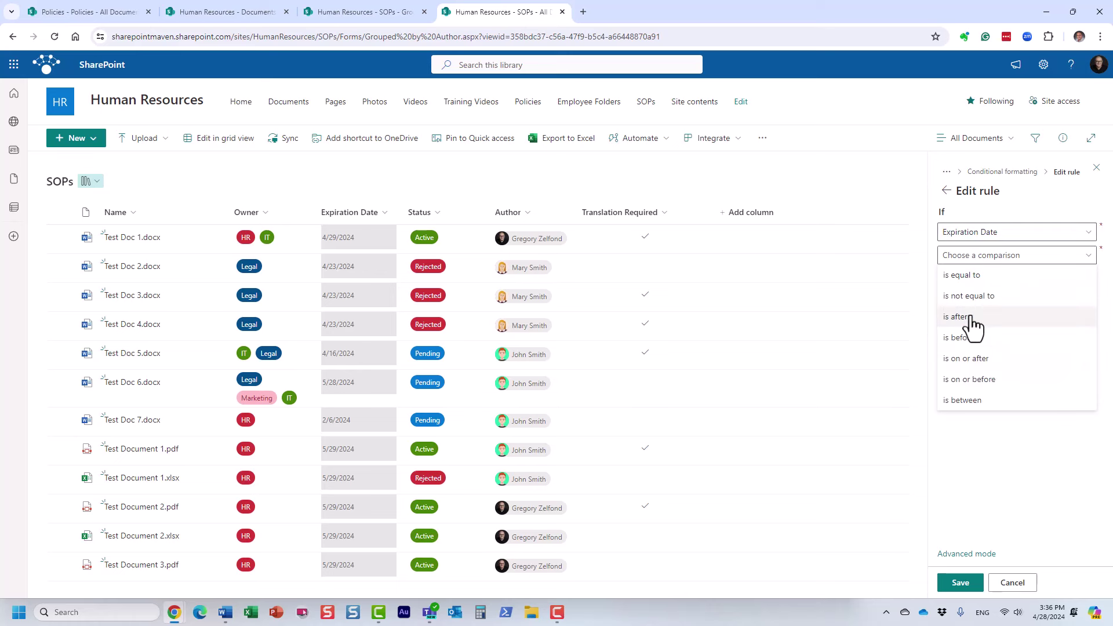
pyautogui.click(972, 318)
pyautogui.click(981, 280)
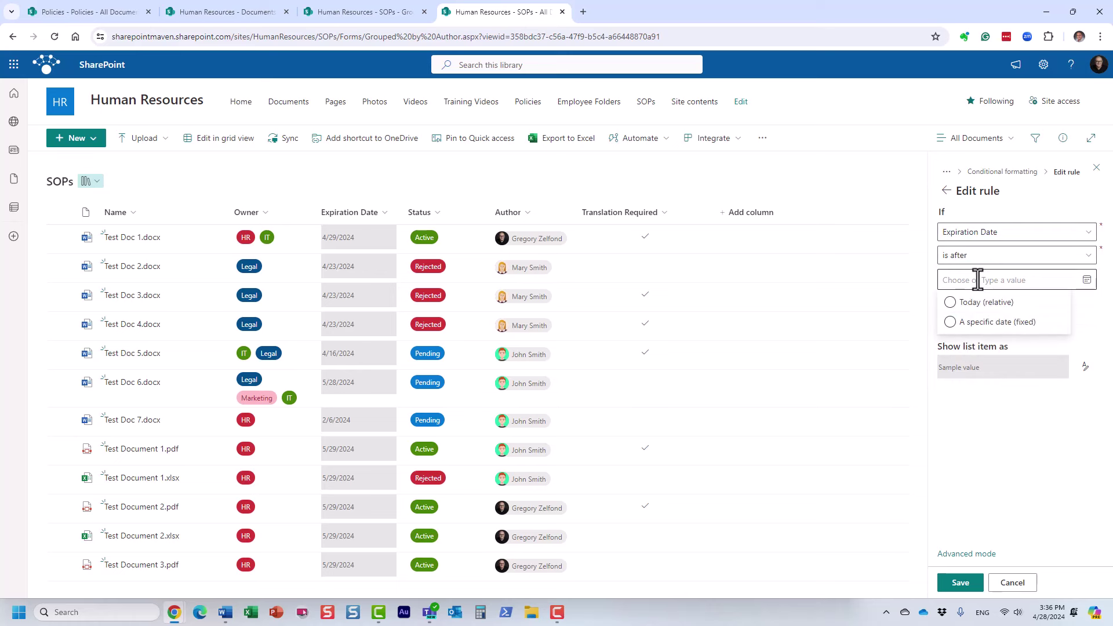
pyautogui.click(950, 302)
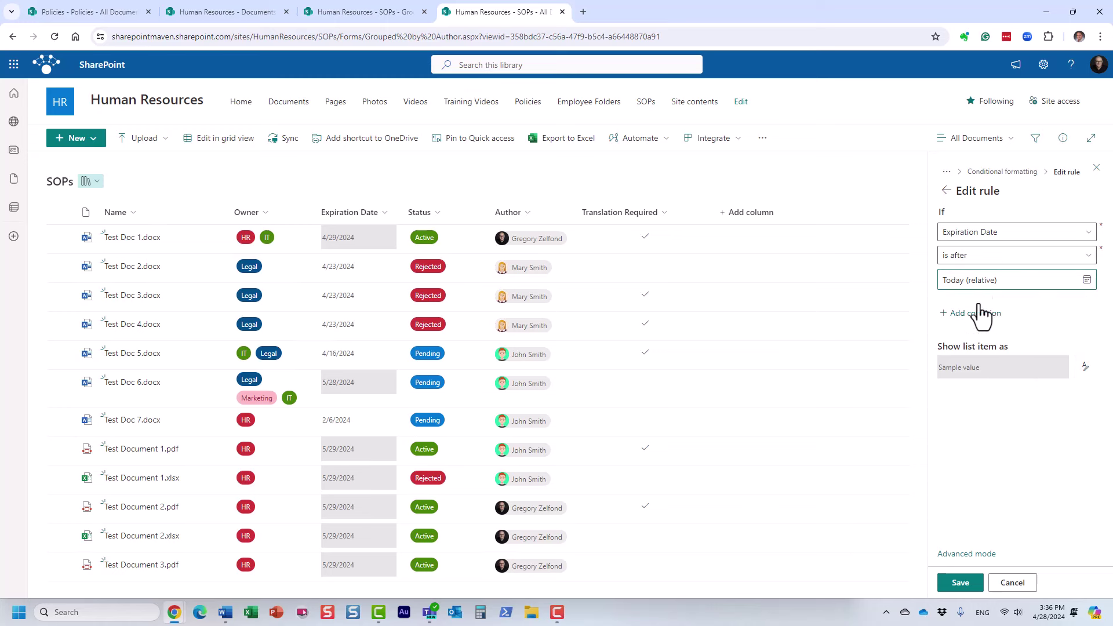
pyautogui.click(1082, 371)
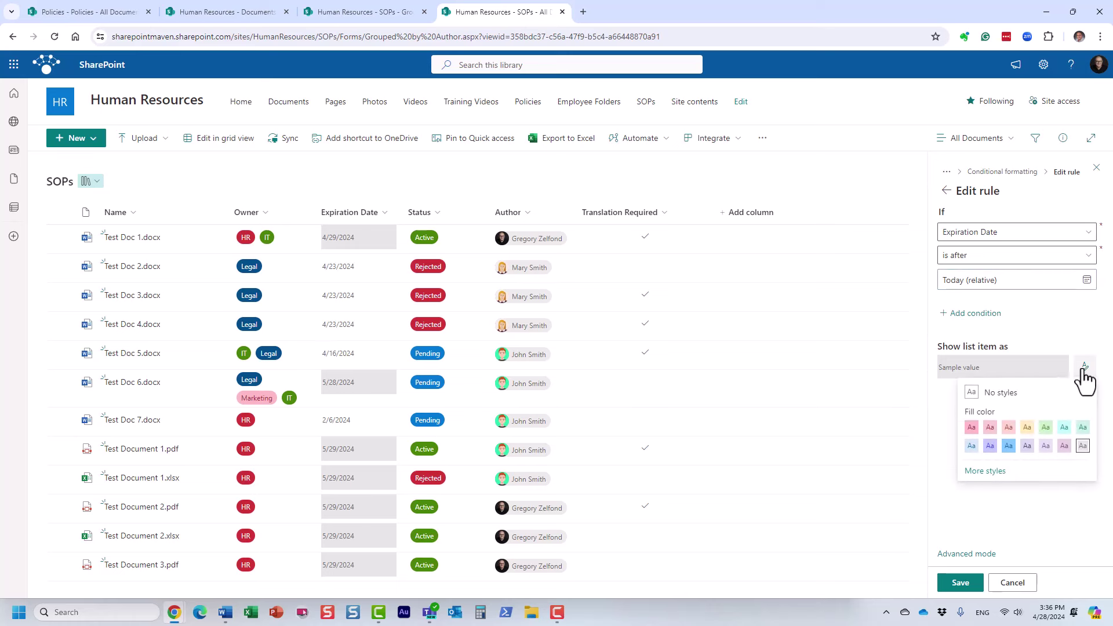
pyautogui.click(1046, 429)
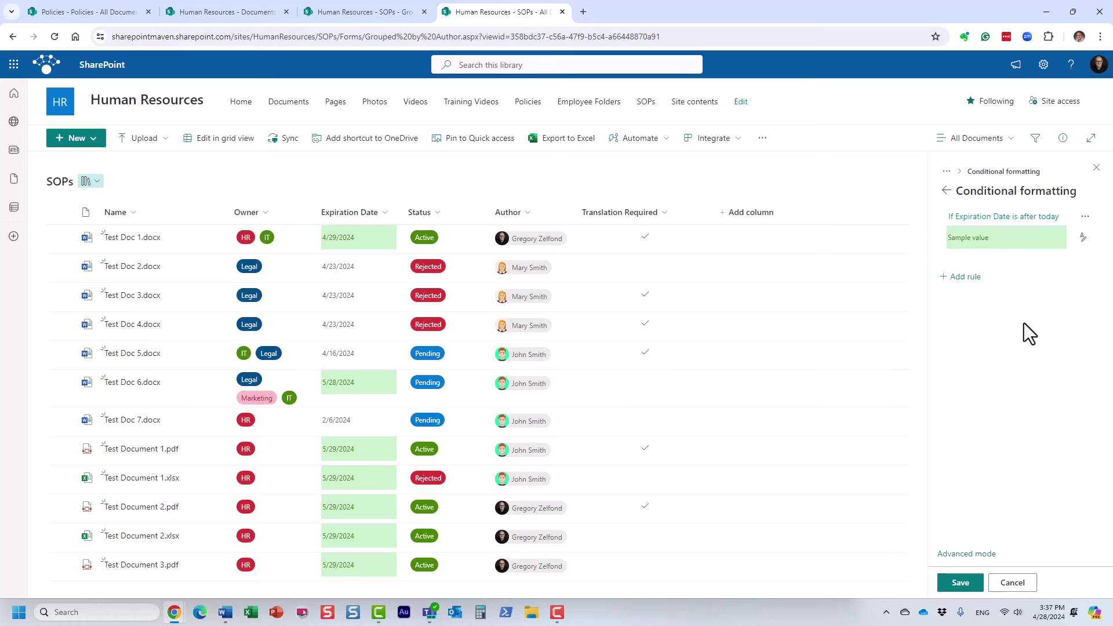
# Add a second conditional formatting rule with the condition Expiration Date is on or before Today (relative).
pyautogui.click(964, 277)
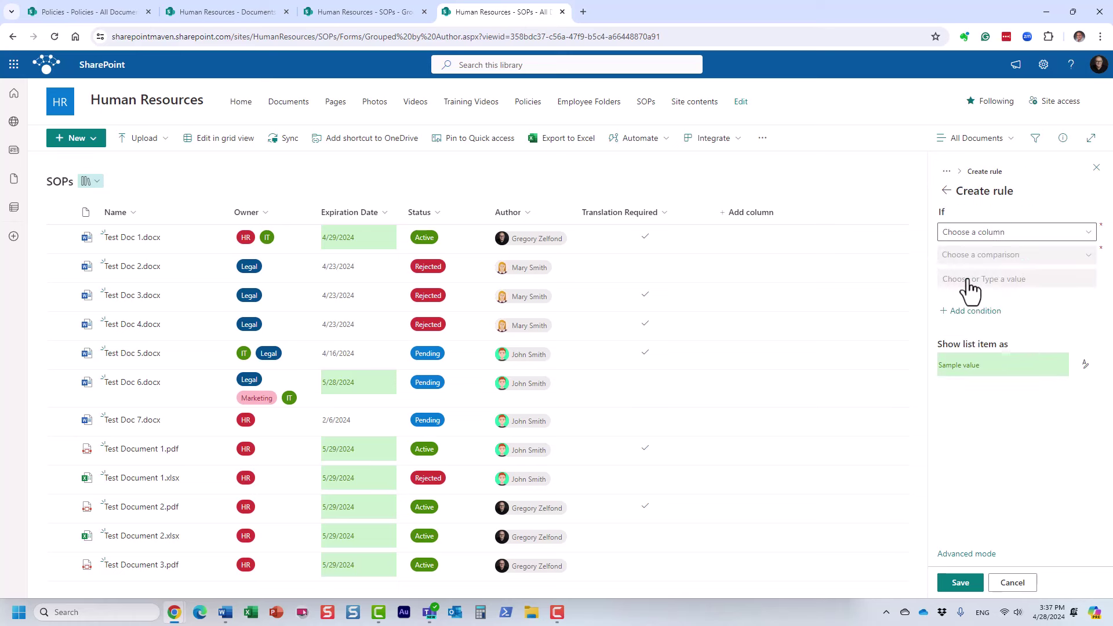
pyautogui.click(988, 232)
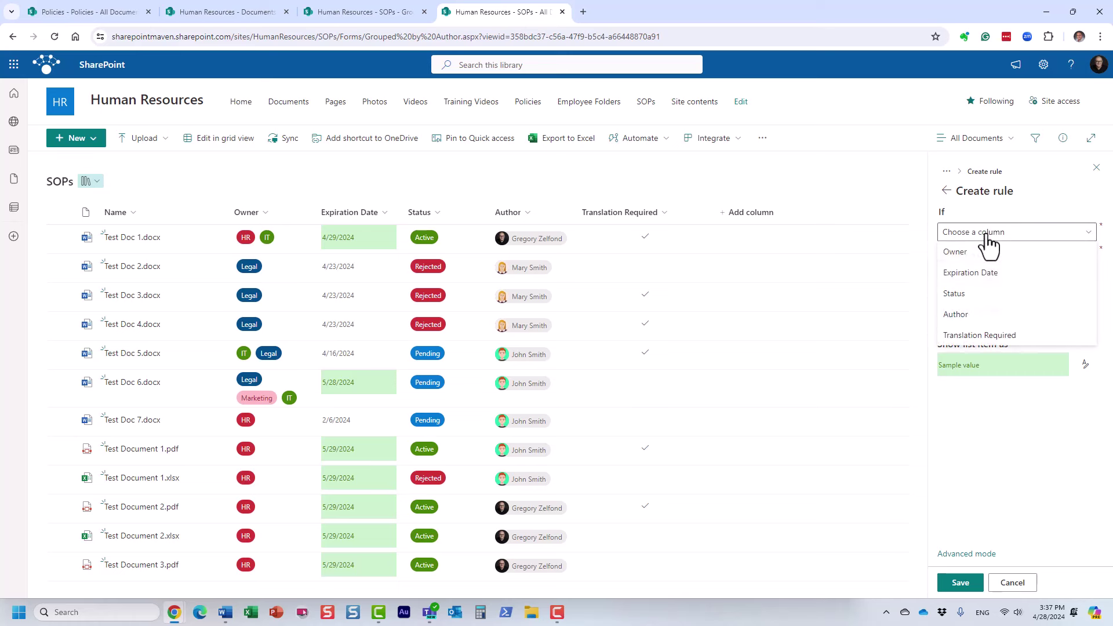
pyautogui.click(985, 273)
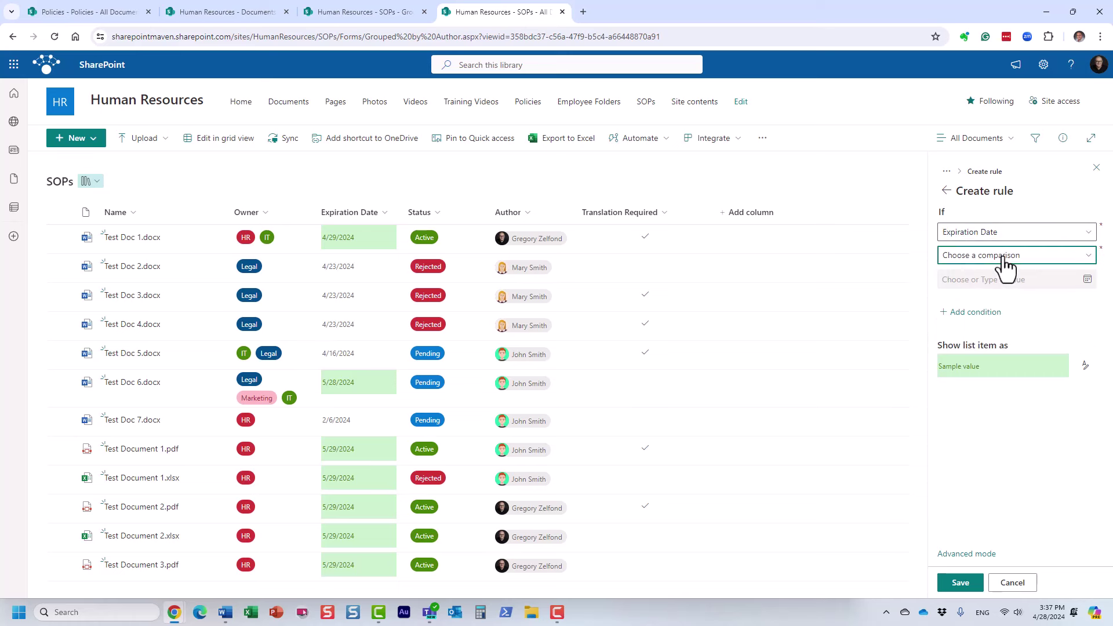
pyautogui.click(1006, 258)
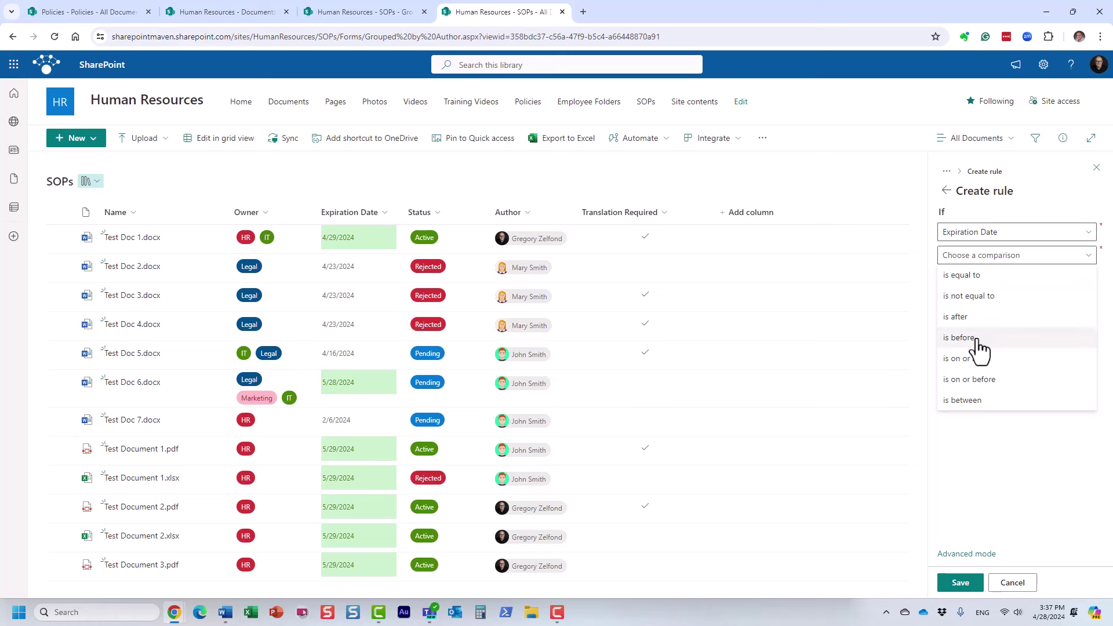
pyautogui.click(985, 381)
pyautogui.click(1006, 279)
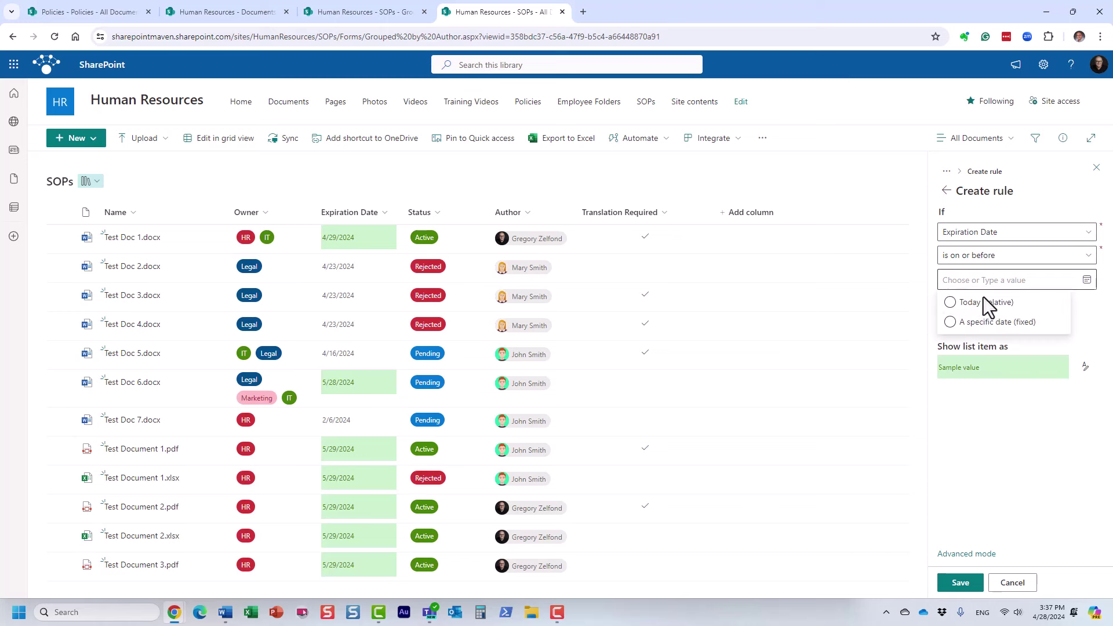
pyautogui.click(954, 303)
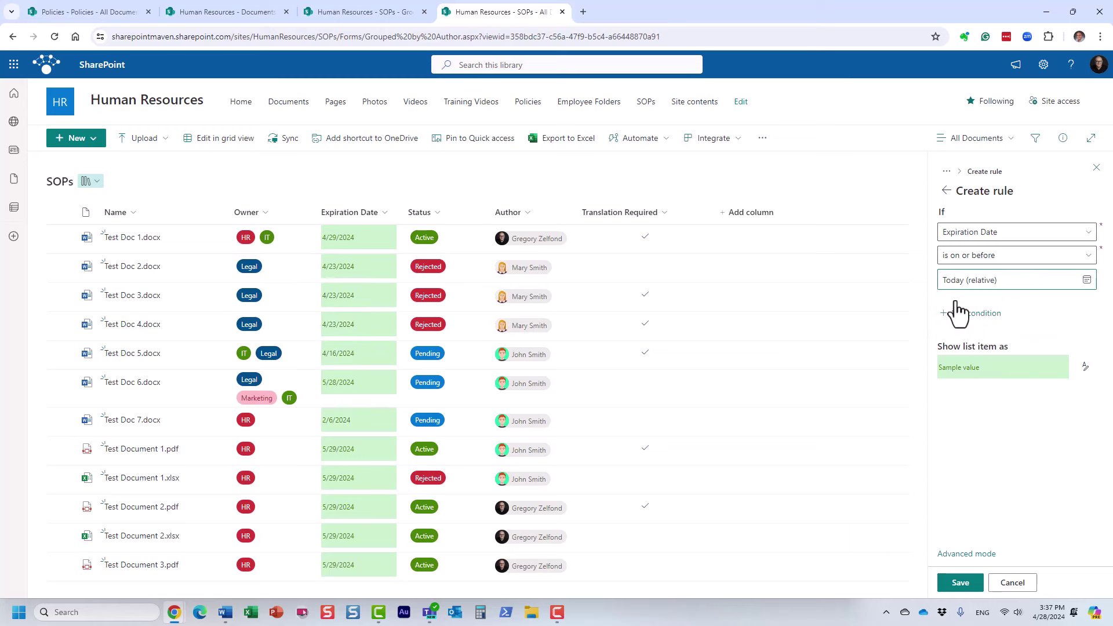
# Give the new on-or-before-today rule a pink fill and save the Expiration Date conditional formatting.
pyautogui.click(1084, 368)
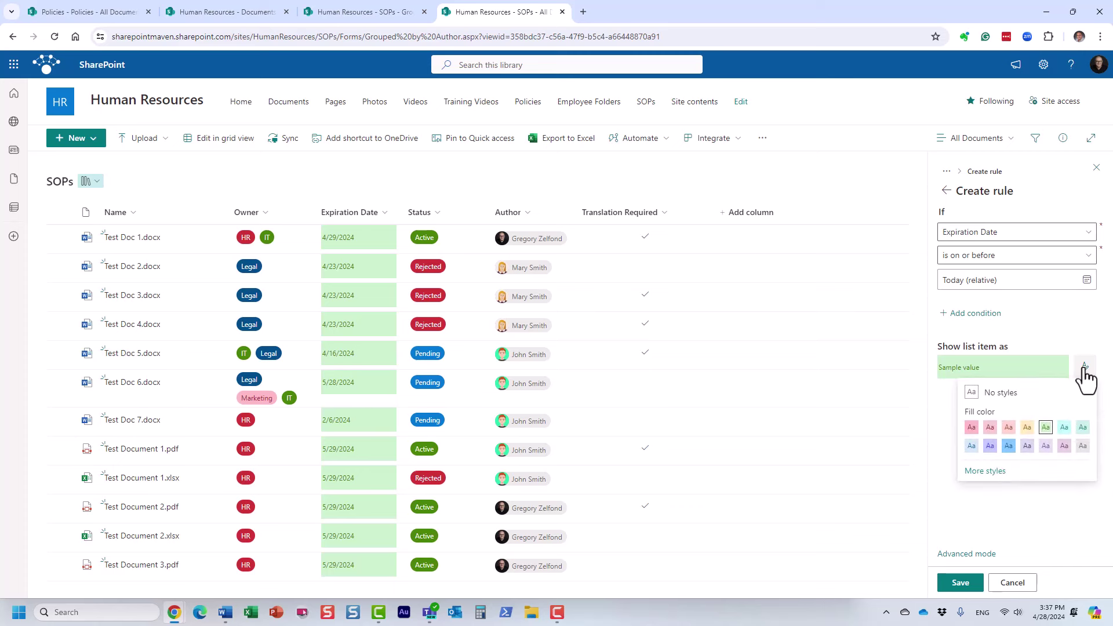
pyautogui.click(971, 428)
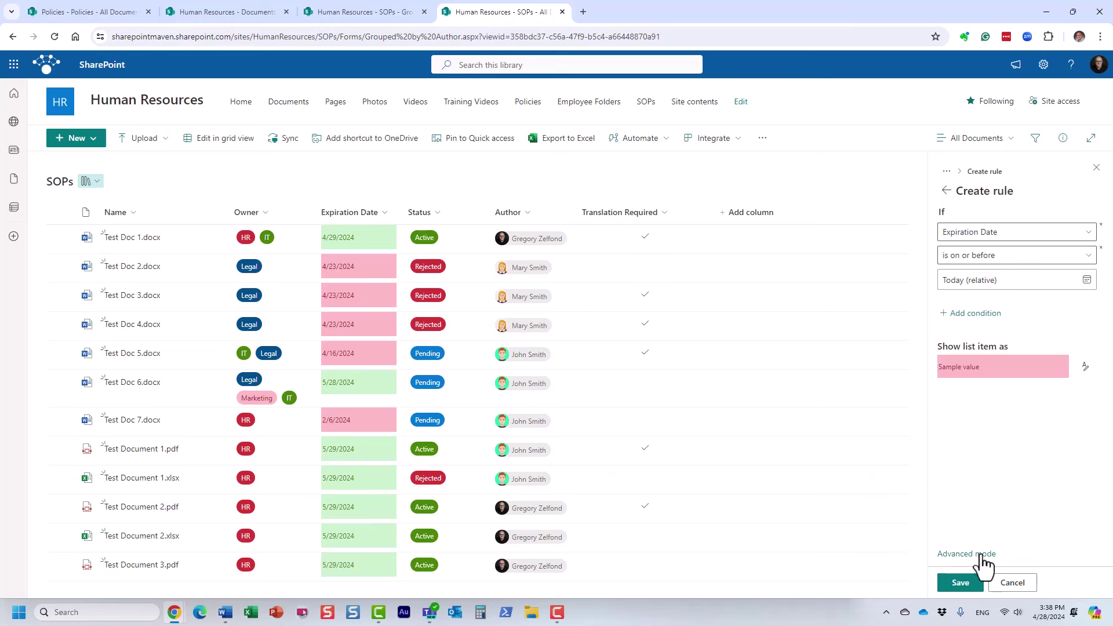
pyautogui.click(947, 191)
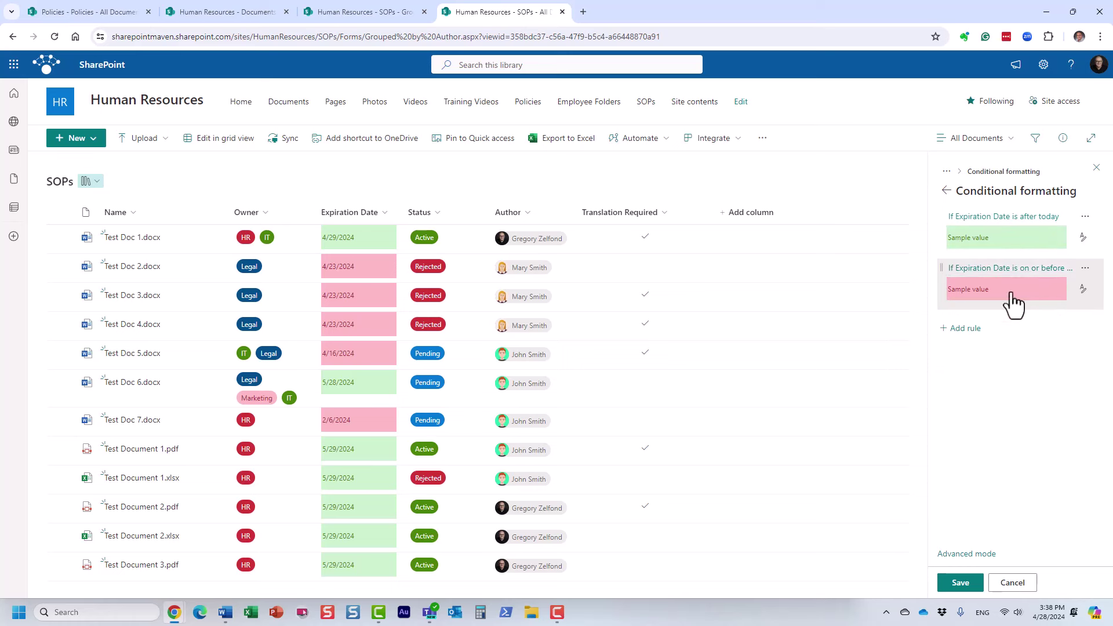
pyautogui.click(962, 583)
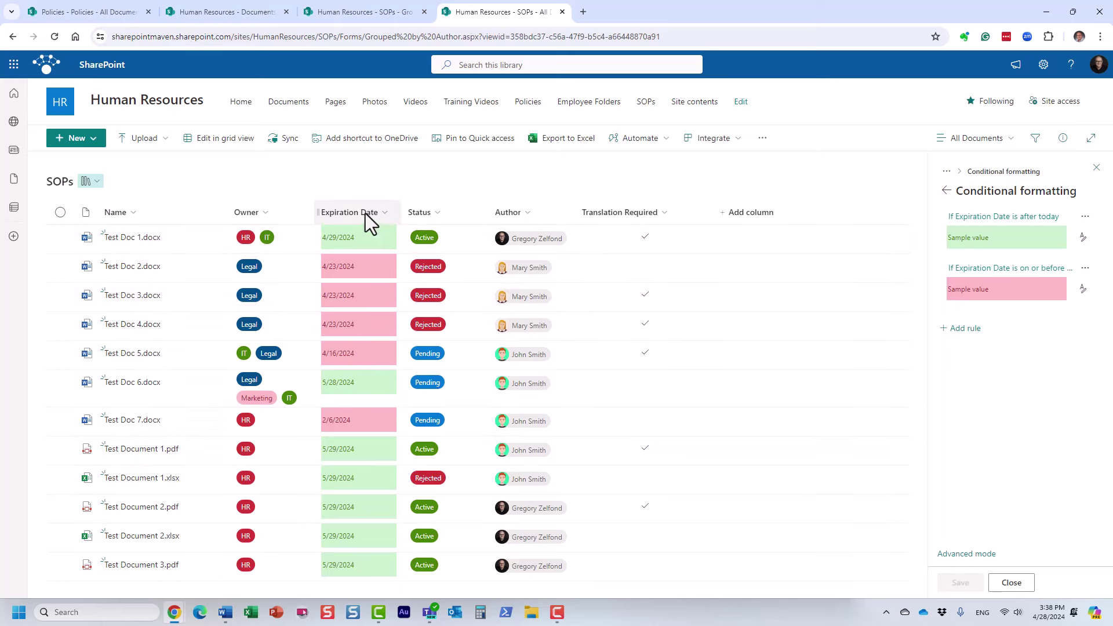
pyautogui.click(384, 210)
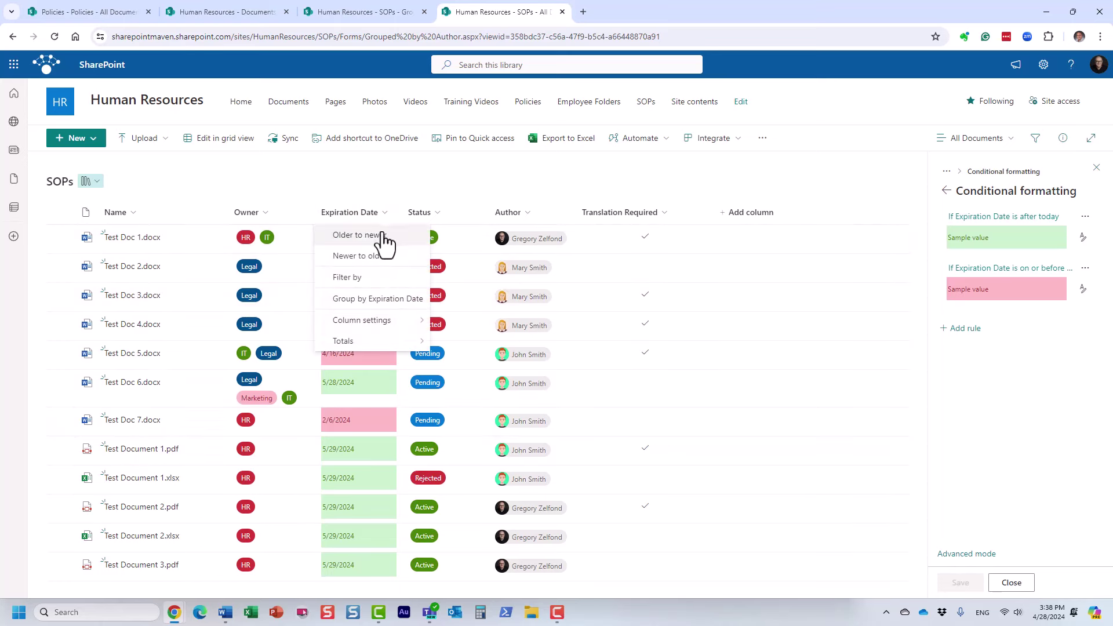
pyautogui.click(415, 178)
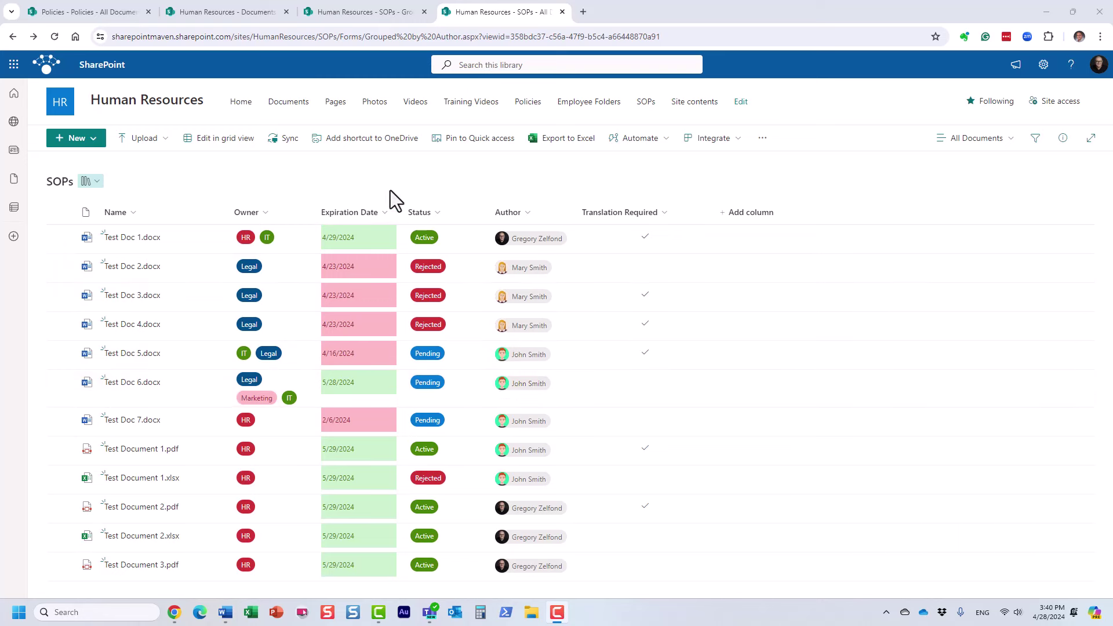
# Filter the SOPs library by Owner HR, and by IT together with Legal, clearing each filter after viewing it.
pyautogui.click(1037, 141)
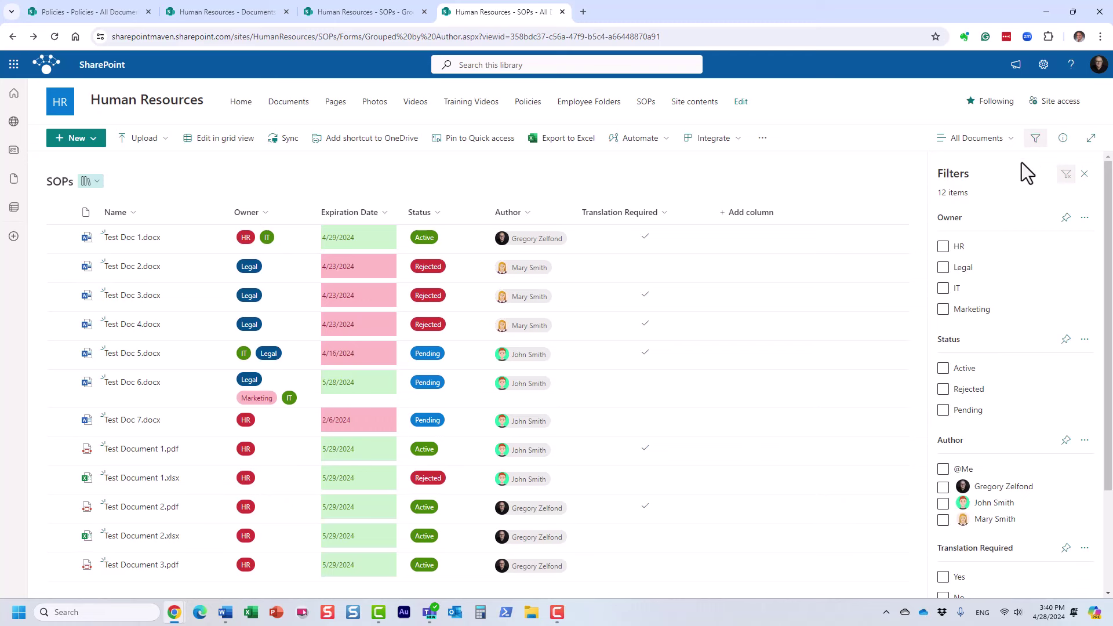
pyautogui.click(943, 248)
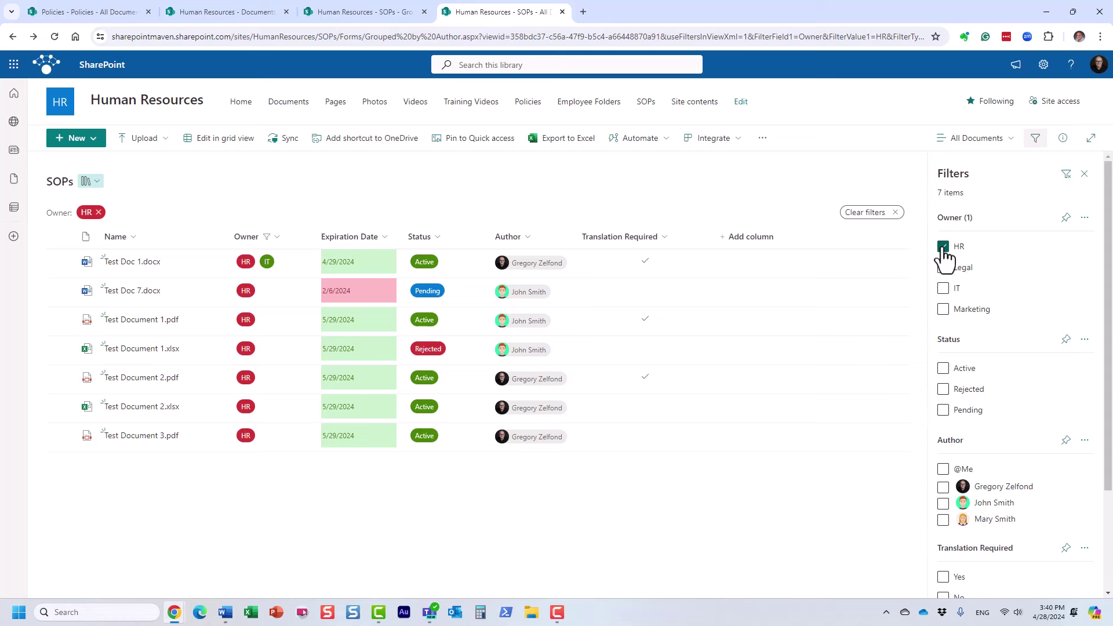
pyautogui.click(942, 248)
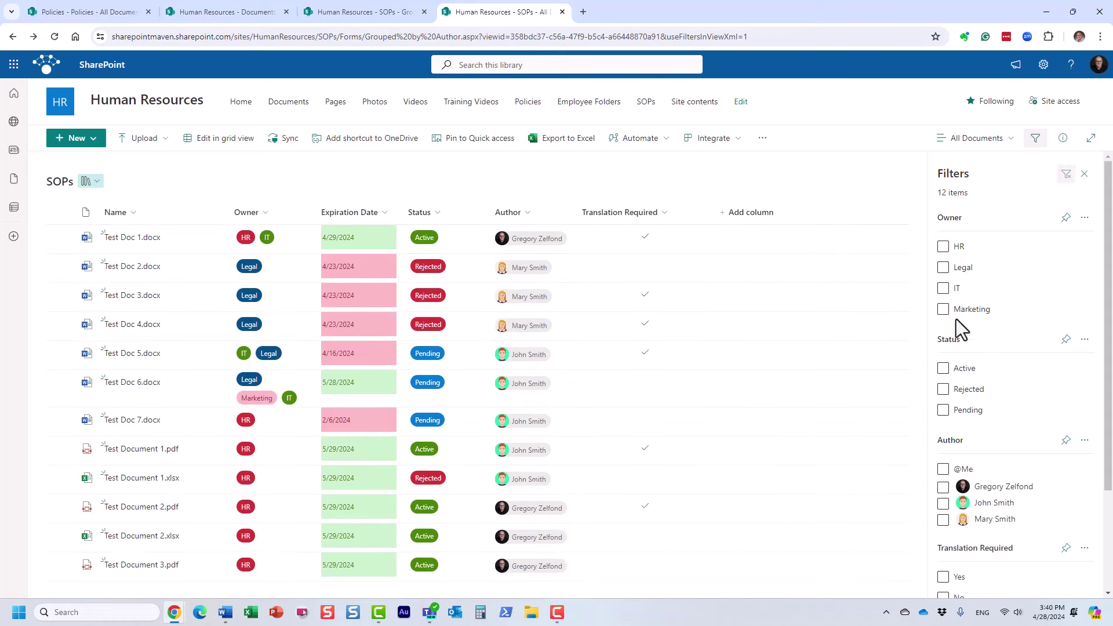
pyautogui.click(943, 288)
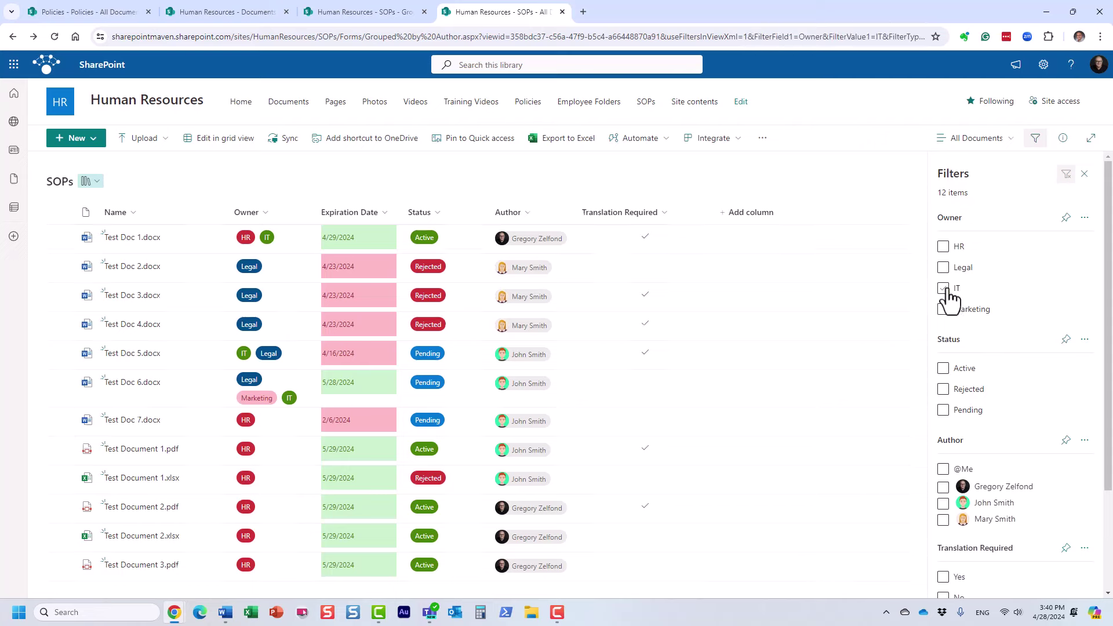
pyautogui.click(944, 269)
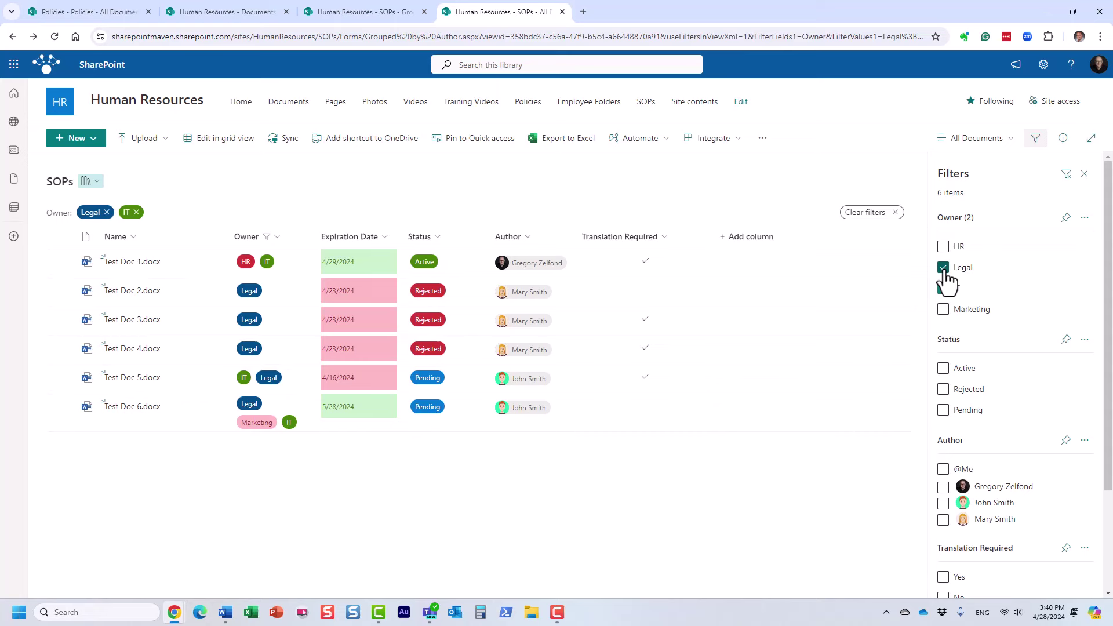
pyautogui.click(944, 268)
pyautogui.click(943, 288)
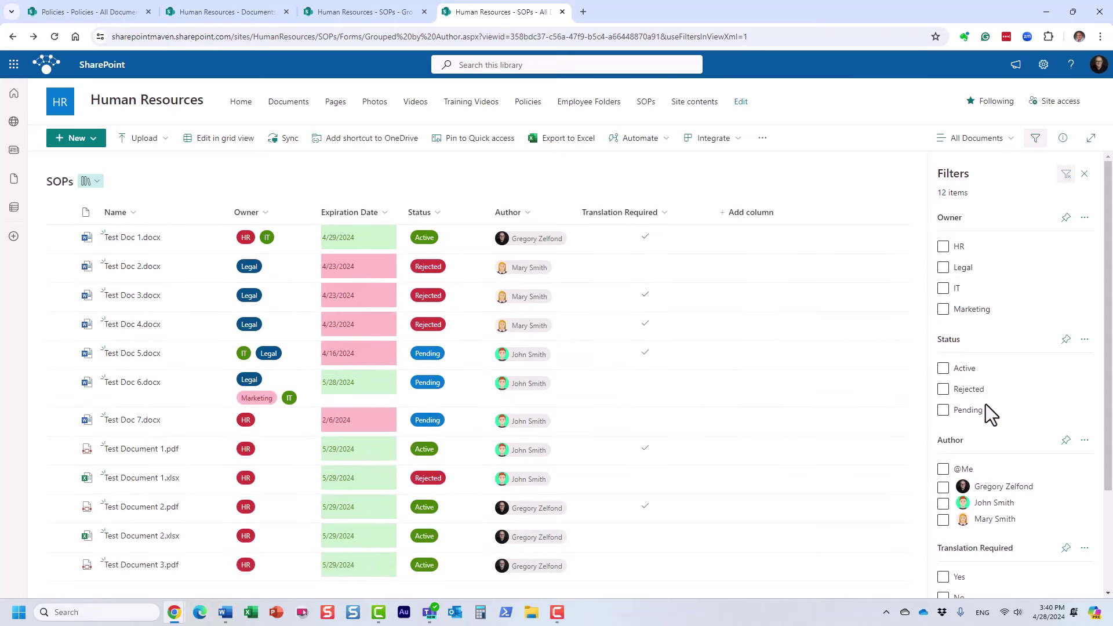
# Filter the library to documents with Active status and sort them by Expiration Date from newer to older.
pyautogui.click(948, 368)
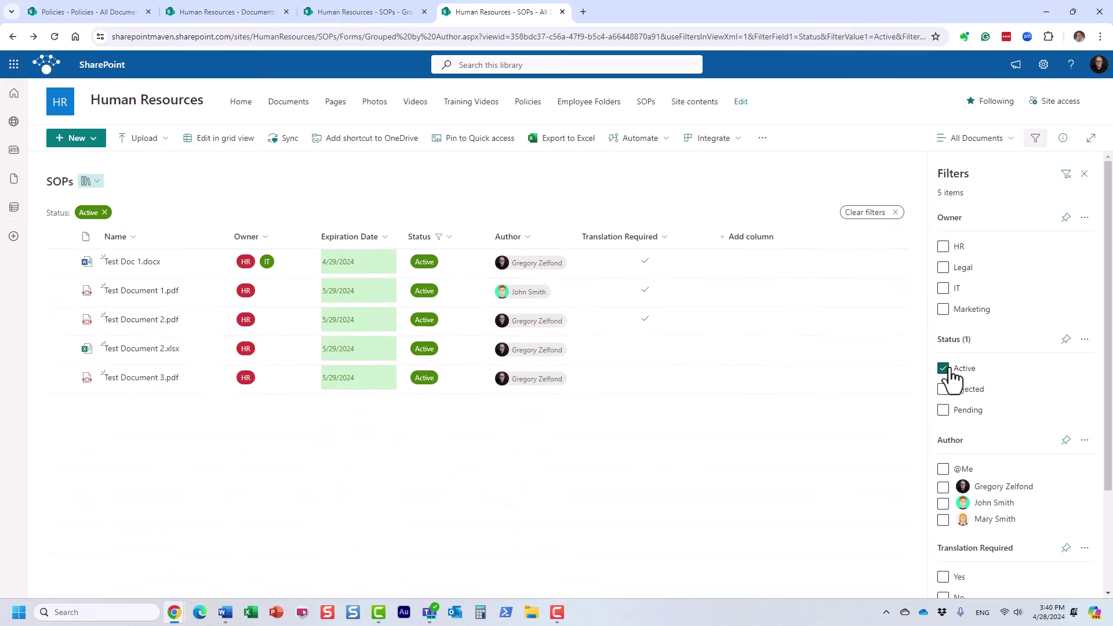
pyautogui.click(363, 236)
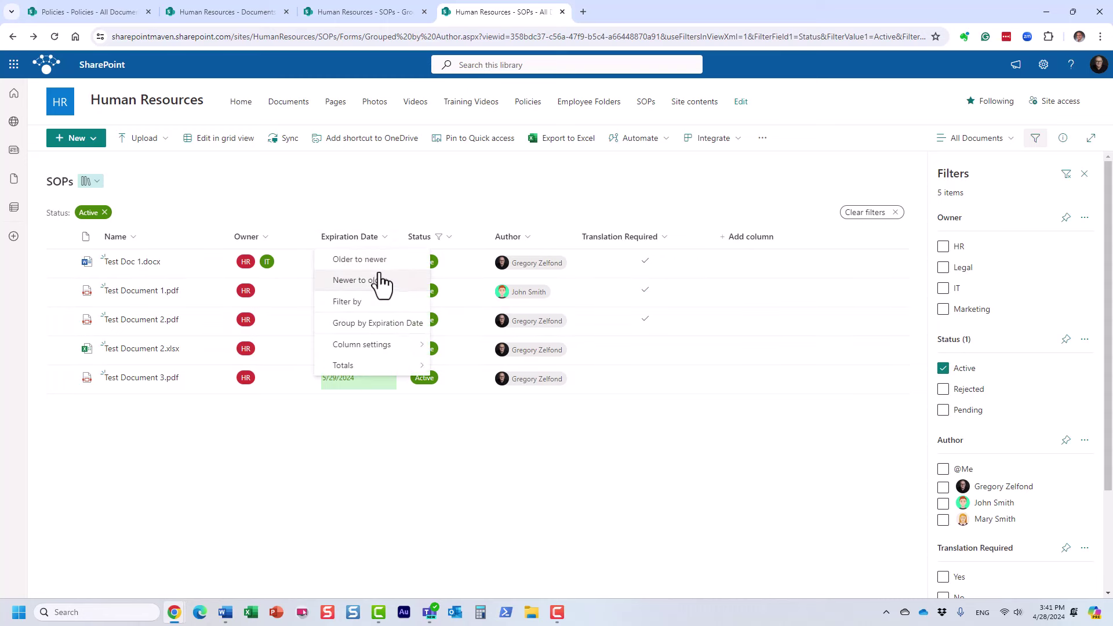
pyautogui.click(383, 284)
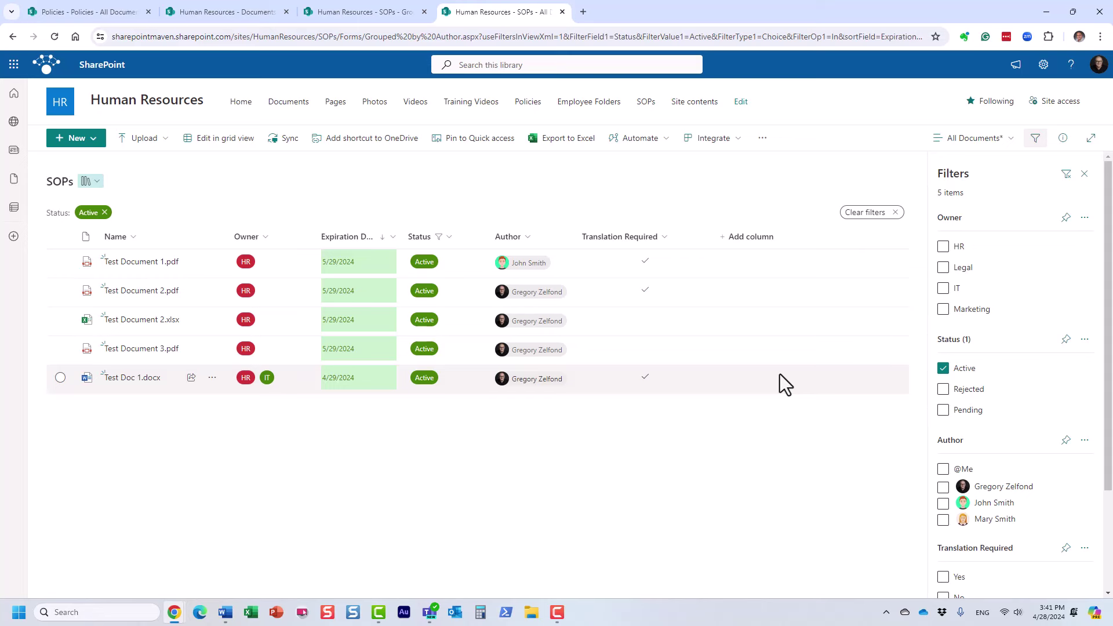
# Narrow the active documents to the first named author, and remove both the author and status filters.
pyautogui.click(943, 487)
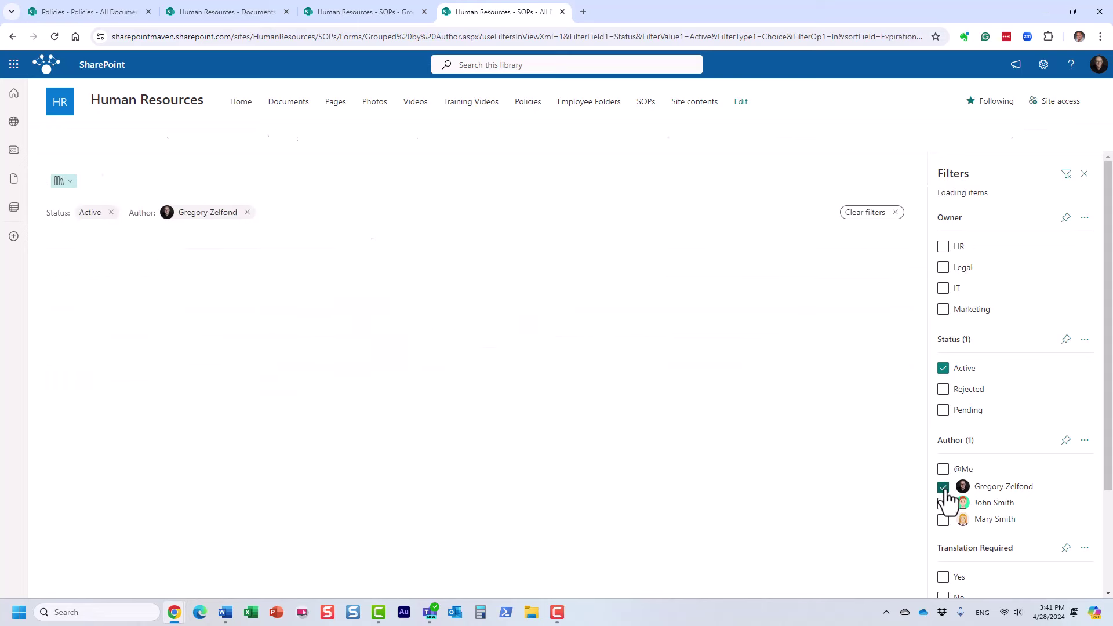
pyautogui.click(943, 487)
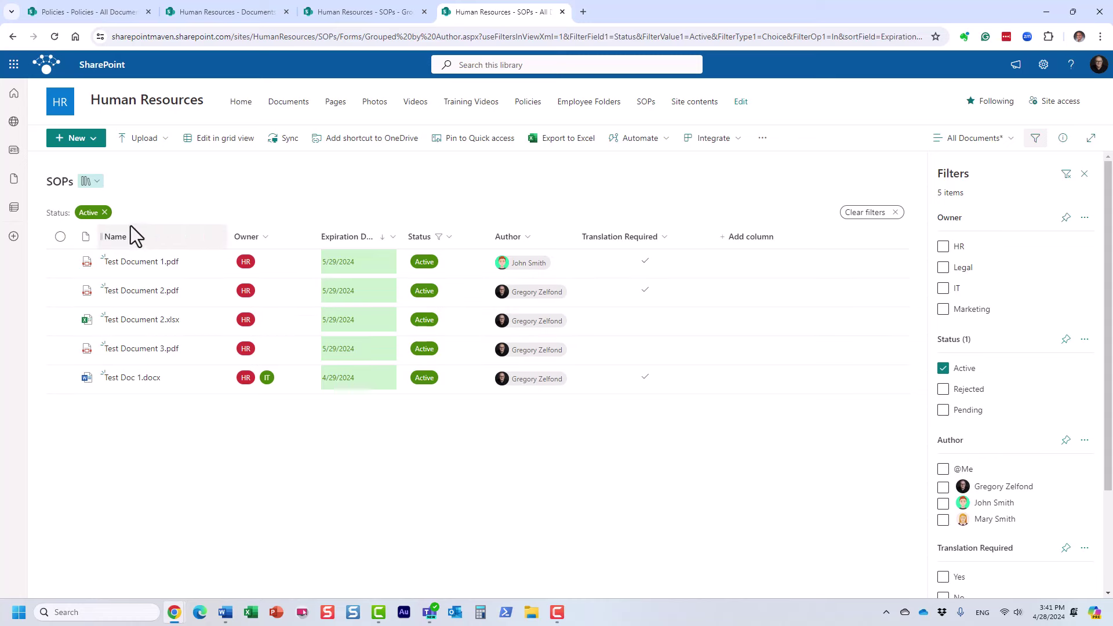
pyautogui.click(104, 212)
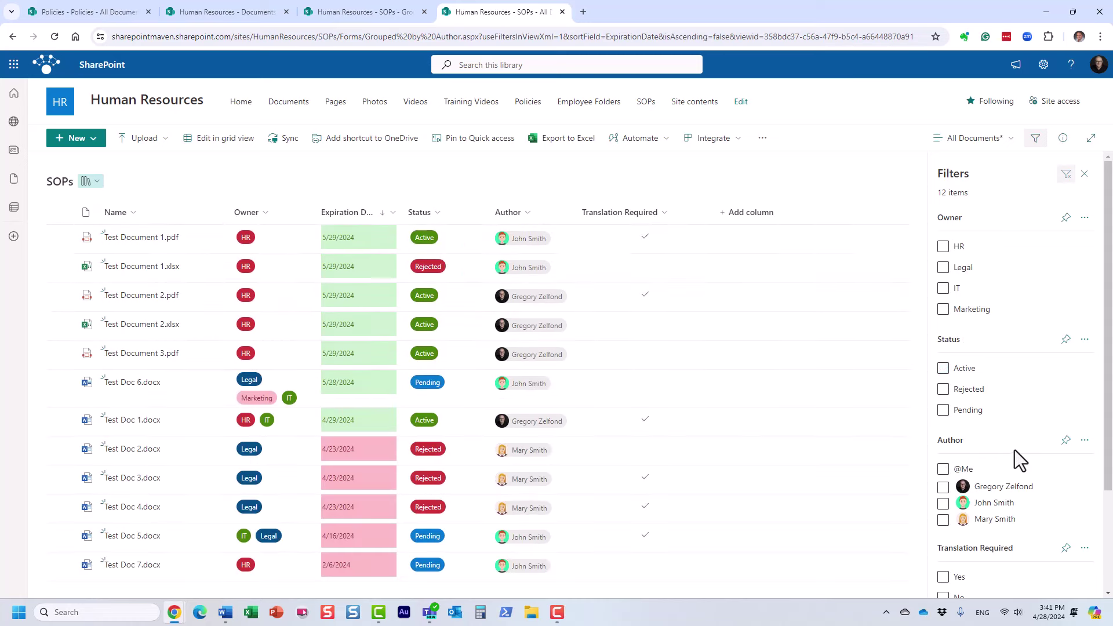
# Filter the library to documents with Translation Required set to Yes and group them by Author.
pyautogui.scroll(-2, 1011, 510)
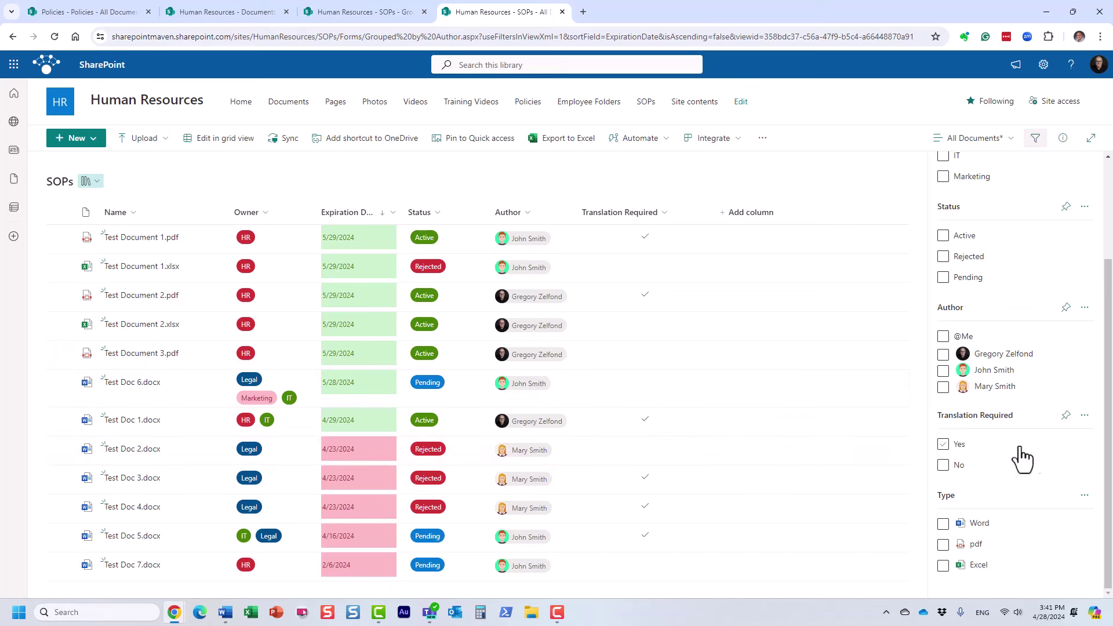
pyautogui.click(944, 444)
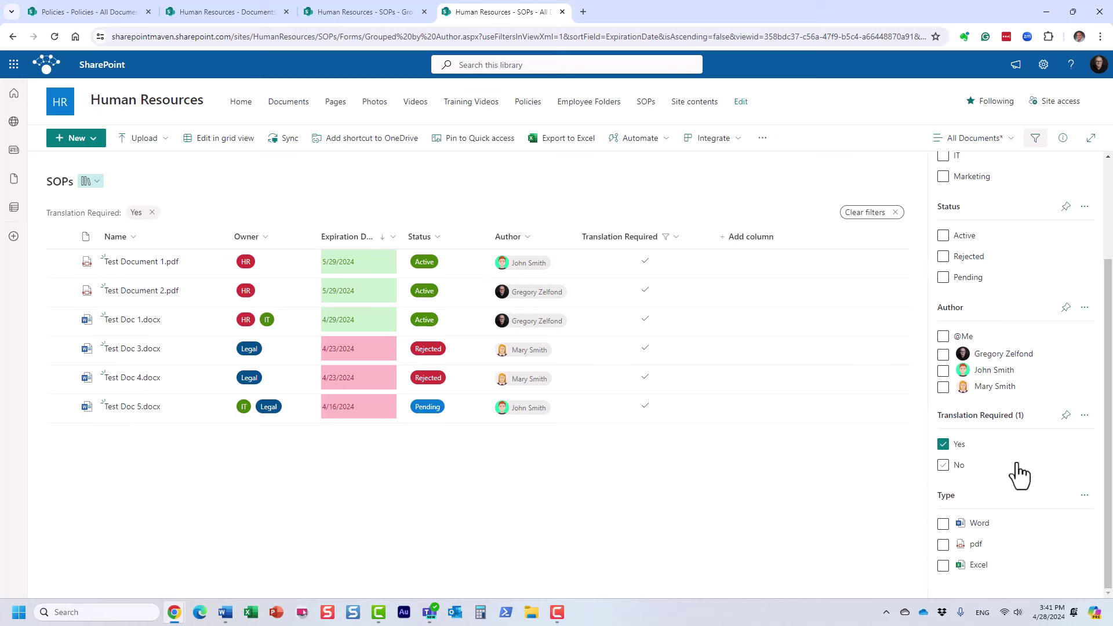
pyautogui.scroll(3, 1016, 464)
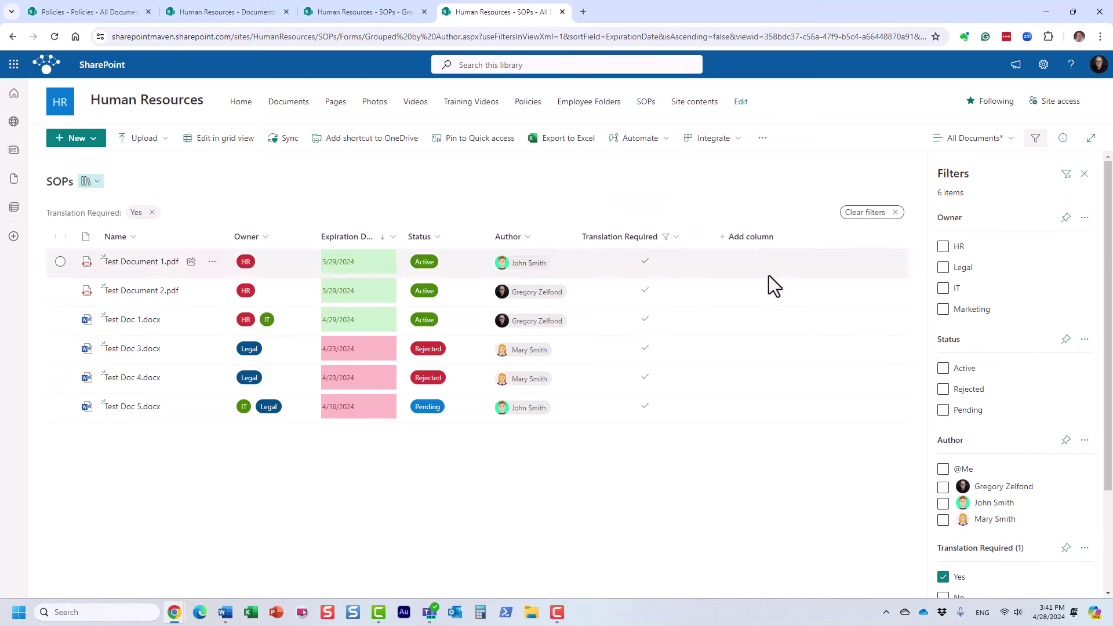
pyautogui.scroll(-3, 973, 481)
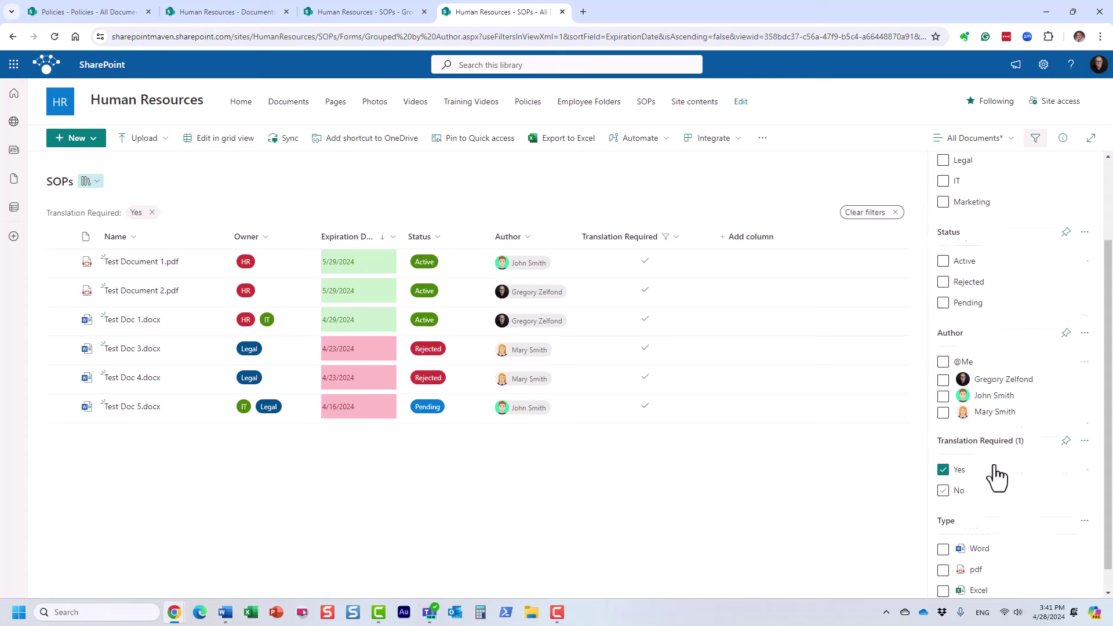
pyautogui.scroll(2, 997, 476)
pyautogui.click(530, 241)
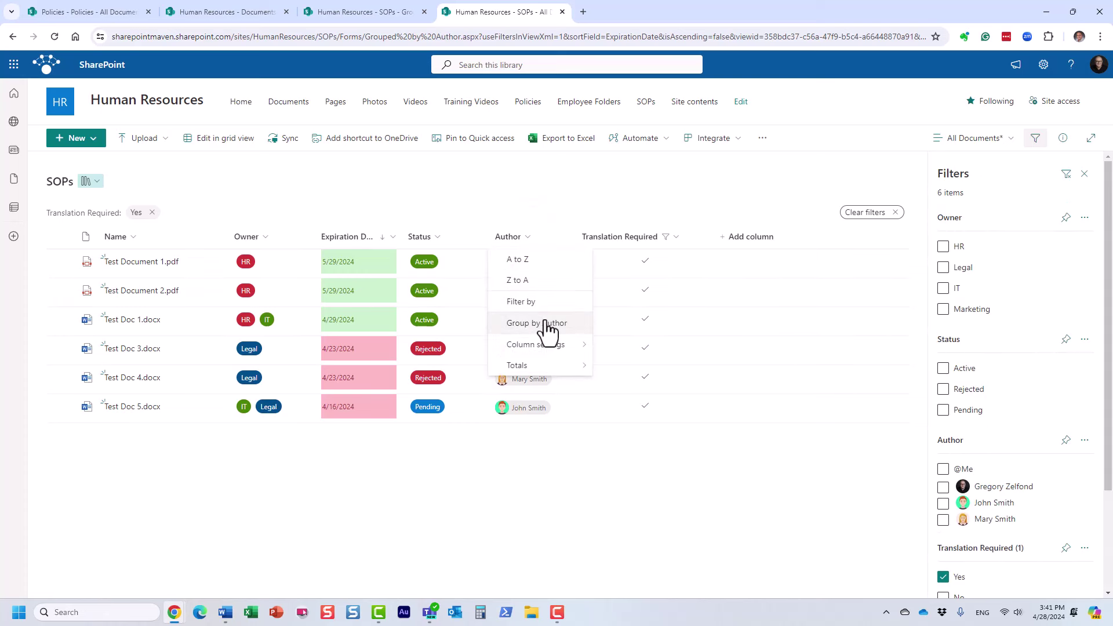
pyautogui.click(545, 323)
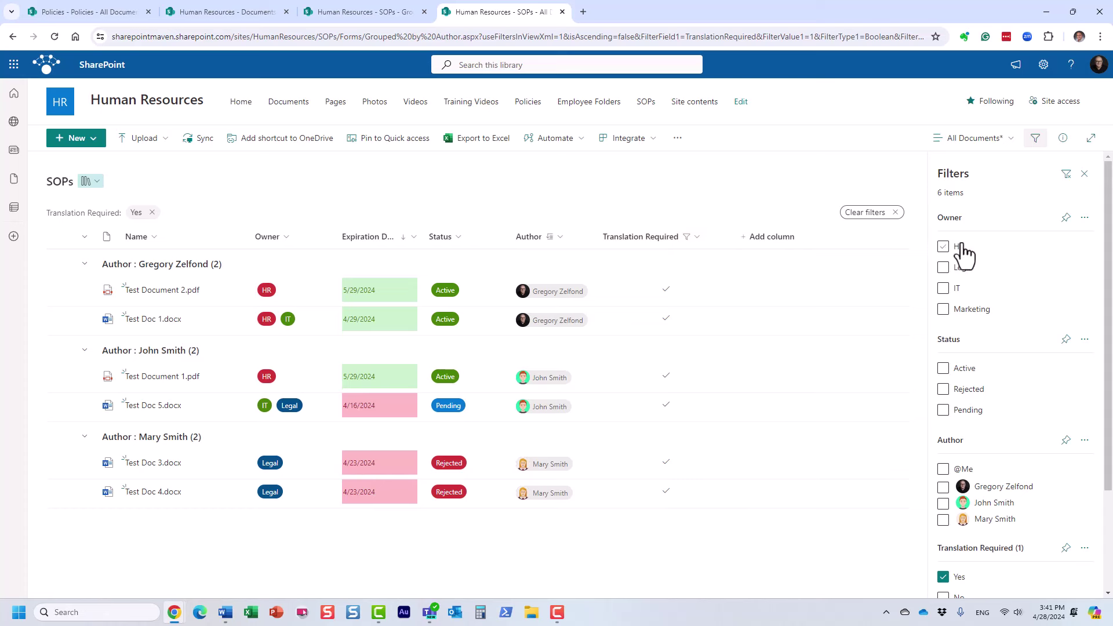
# Return to the unfiltered, ungrouped All Documents view, and briefly show the library's filter options.
pyautogui.click(997, 143)
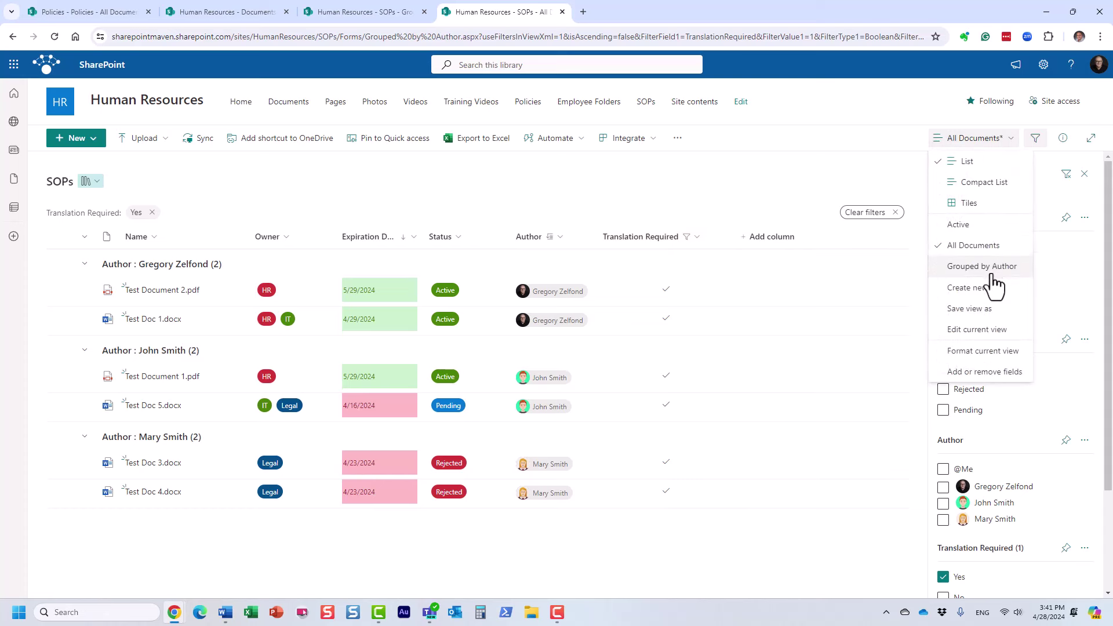
pyautogui.click(979, 226)
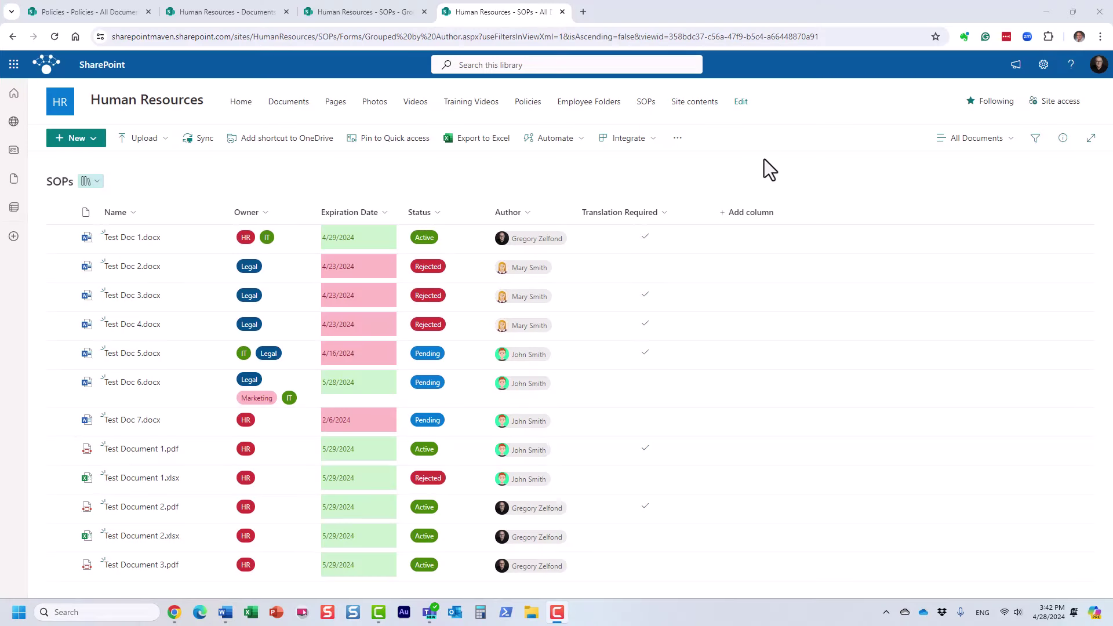
pyautogui.click(1036, 139)
pyautogui.click(1037, 140)
# Search the SOPs library for documents containing "hello".
pyautogui.click(469, 65)
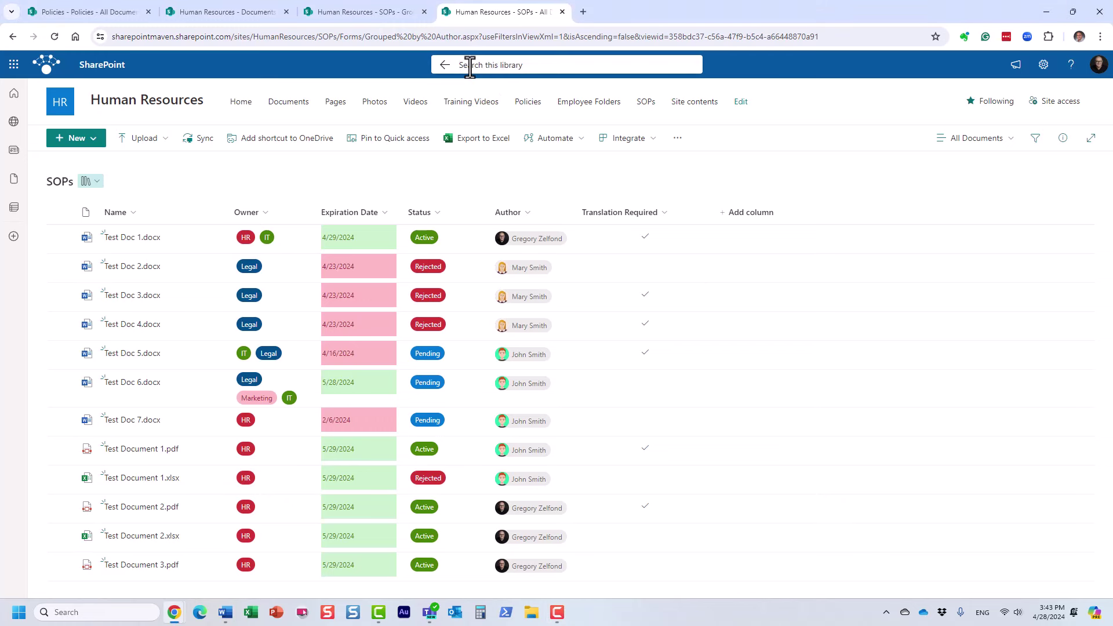
pyautogui.write('hello')
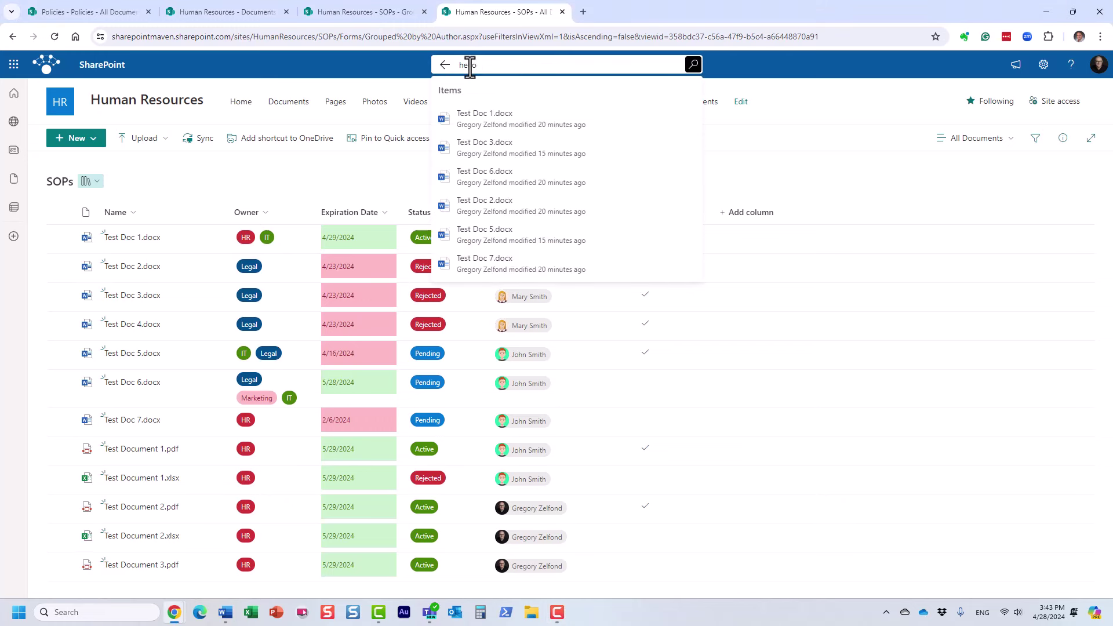
pyautogui.press('Return')
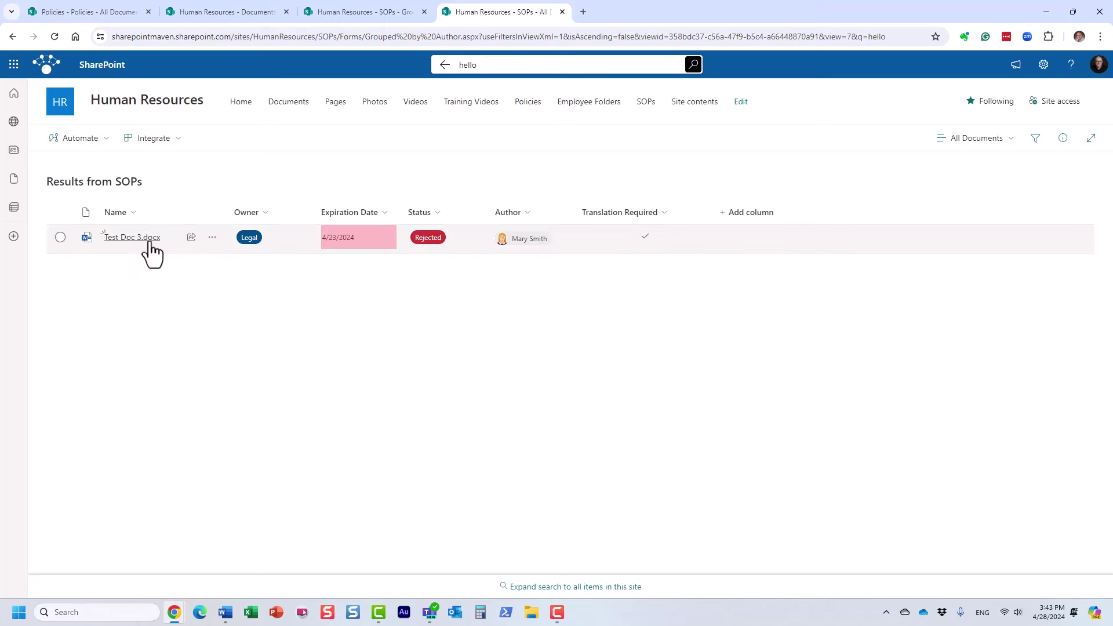
# Open Test Doc 3.docx from the search results to check its text, and return to the SOPs library.
pyautogui.click(129, 238)
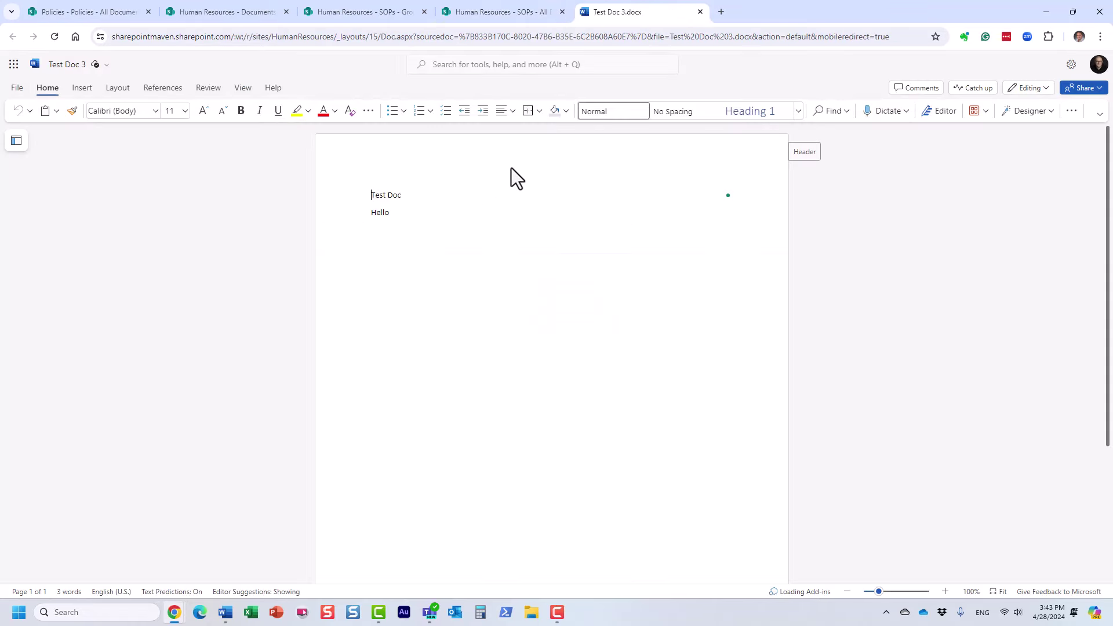
pyautogui.click(502, 11)
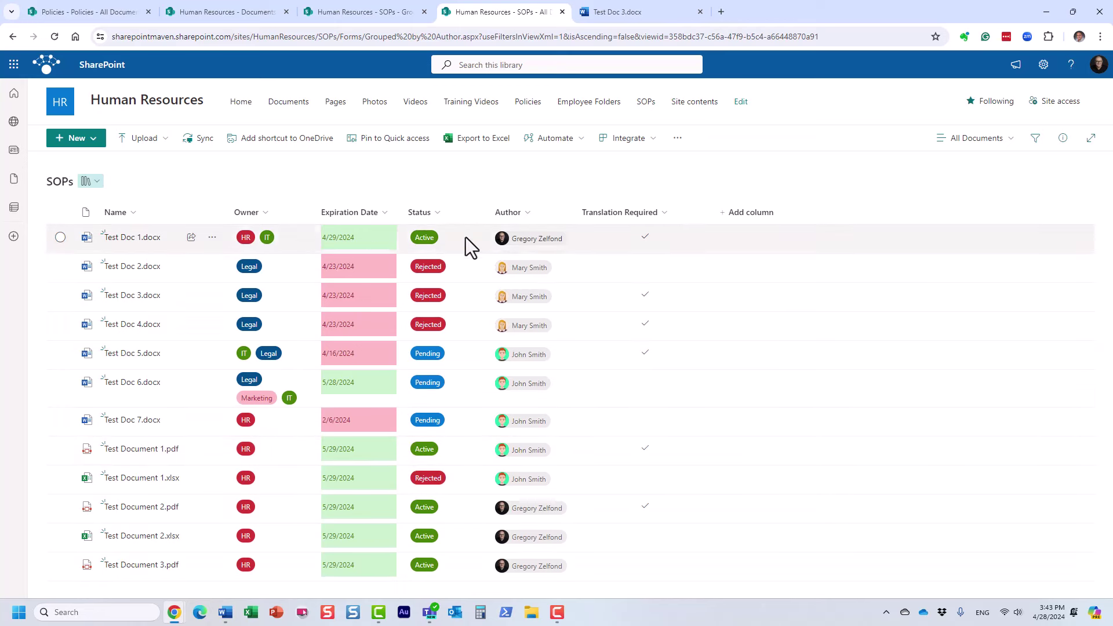
# Show the SOPs library's available filters by Owner, Status, Author and Translation Required, and hide them again.
pyautogui.click(1035, 145)
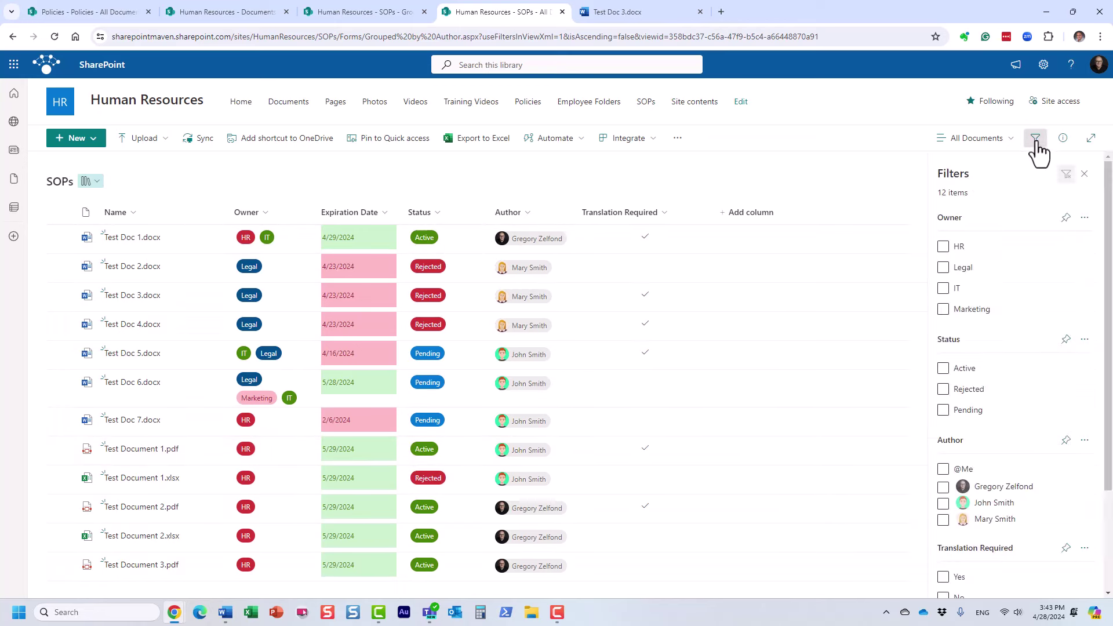
pyautogui.click(1036, 145)
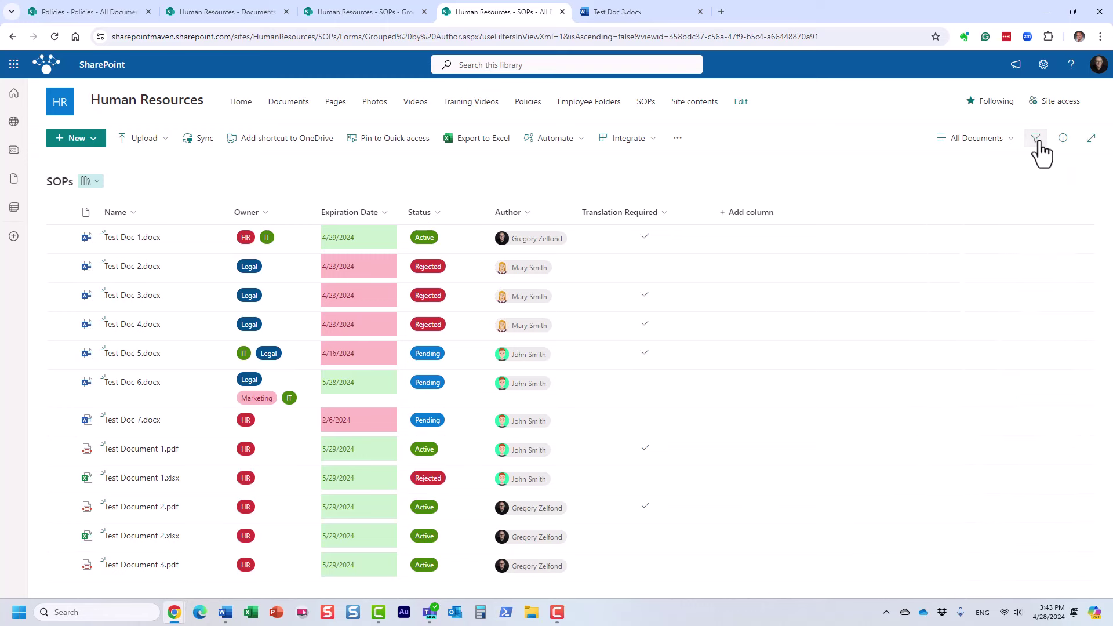
pyautogui.click(1038, 145)
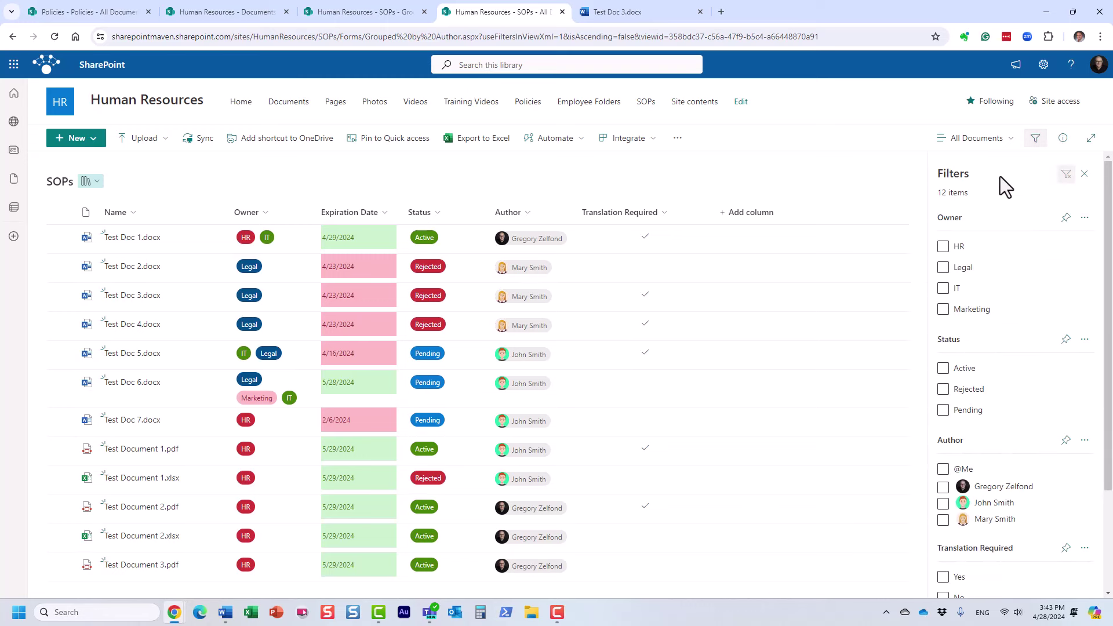
pyautogui.click(1036, 145)
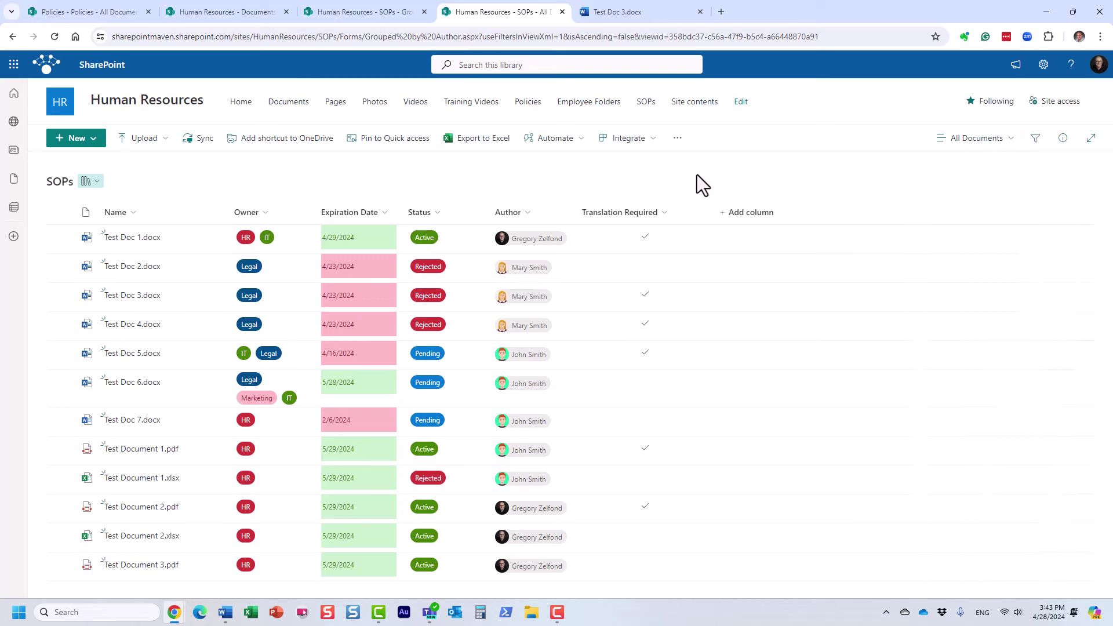
# Search the SOPs library for documents tagged "active", and clear the search.
pyautogui.click(481, 65)
pyautogui.write('active')
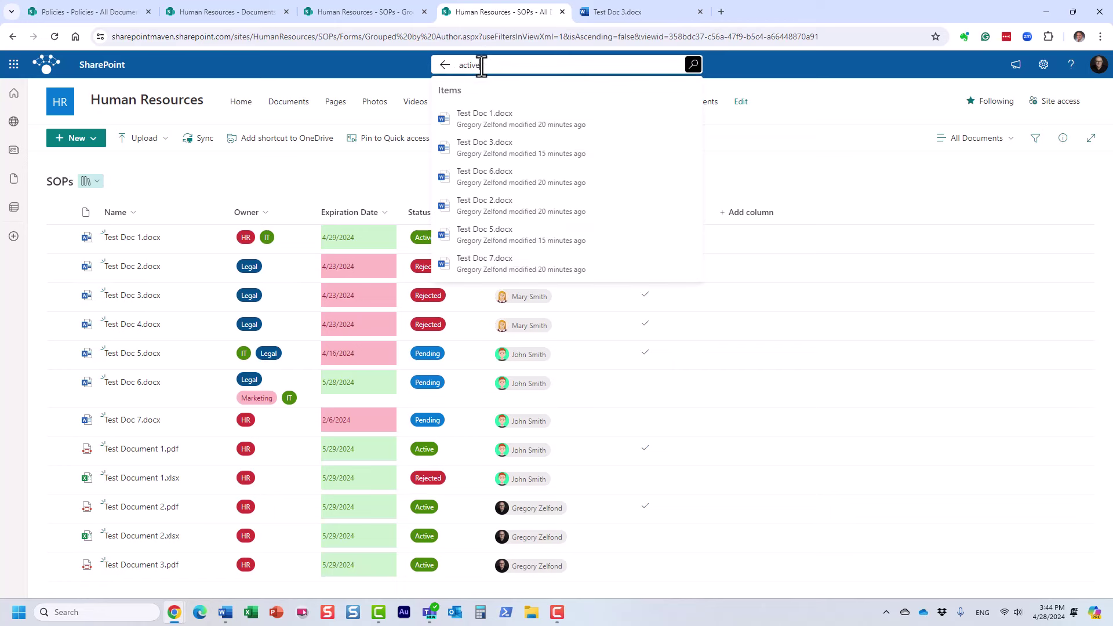
pyautogui.press('Return')
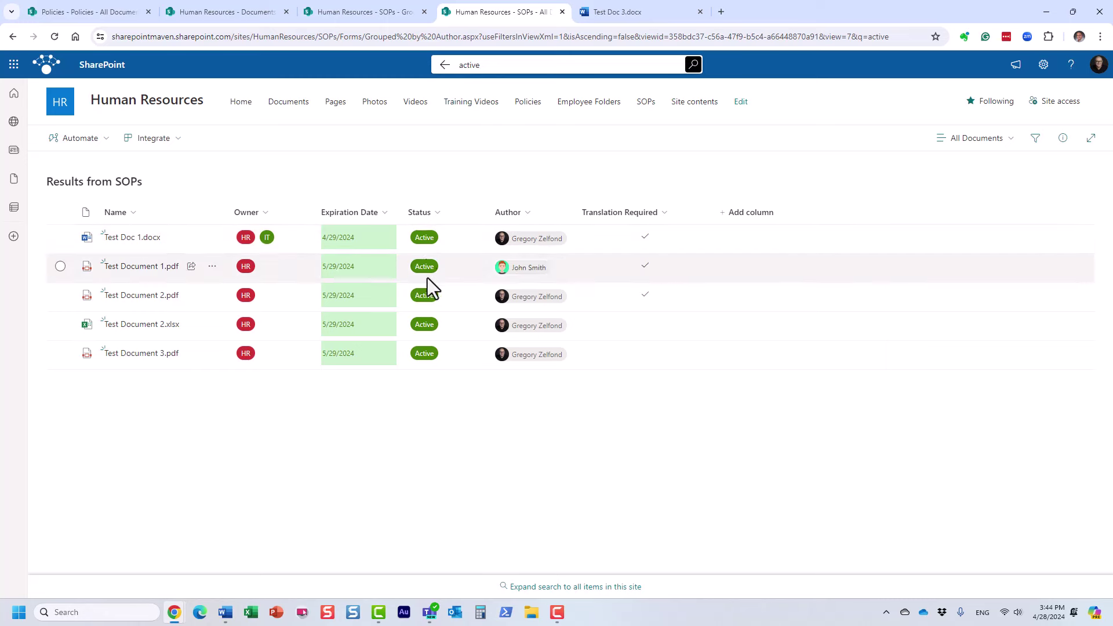
pyautogui.click(448, 66)
# Search the SOPs library by an author's first name, and clear the search.
pyautogui.click(475, 64)
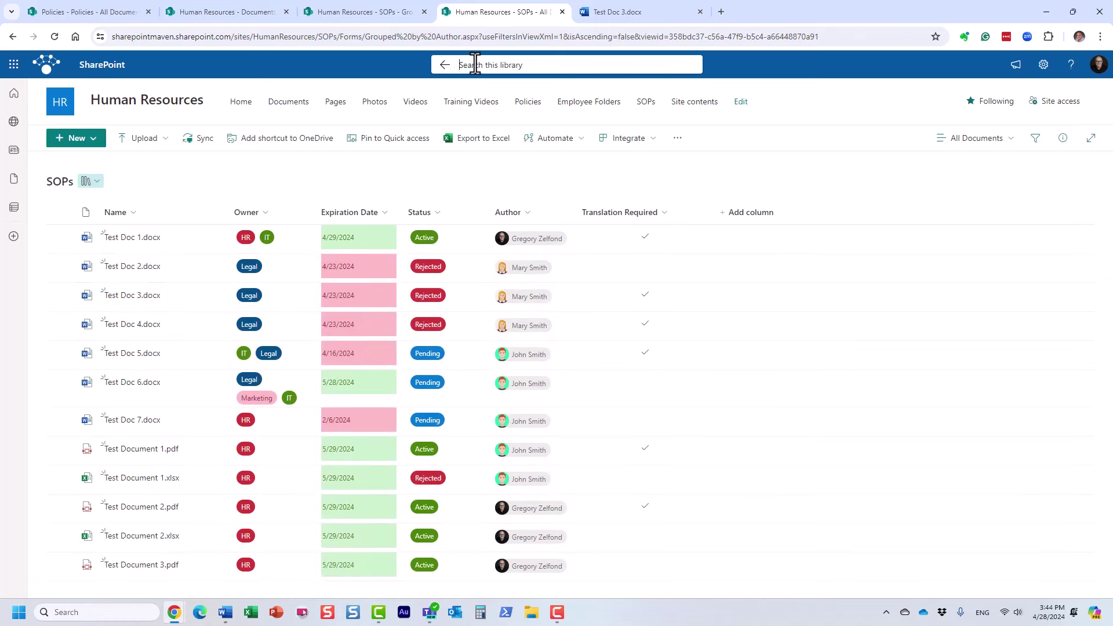
pyautogui.write('ma')
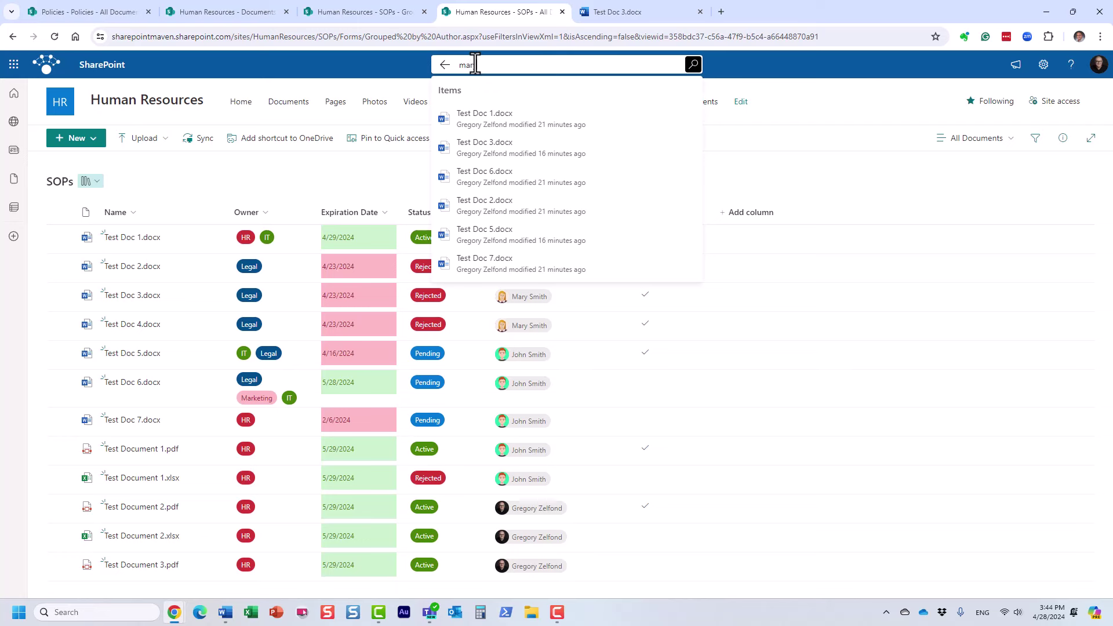
pyautogui.write('r')
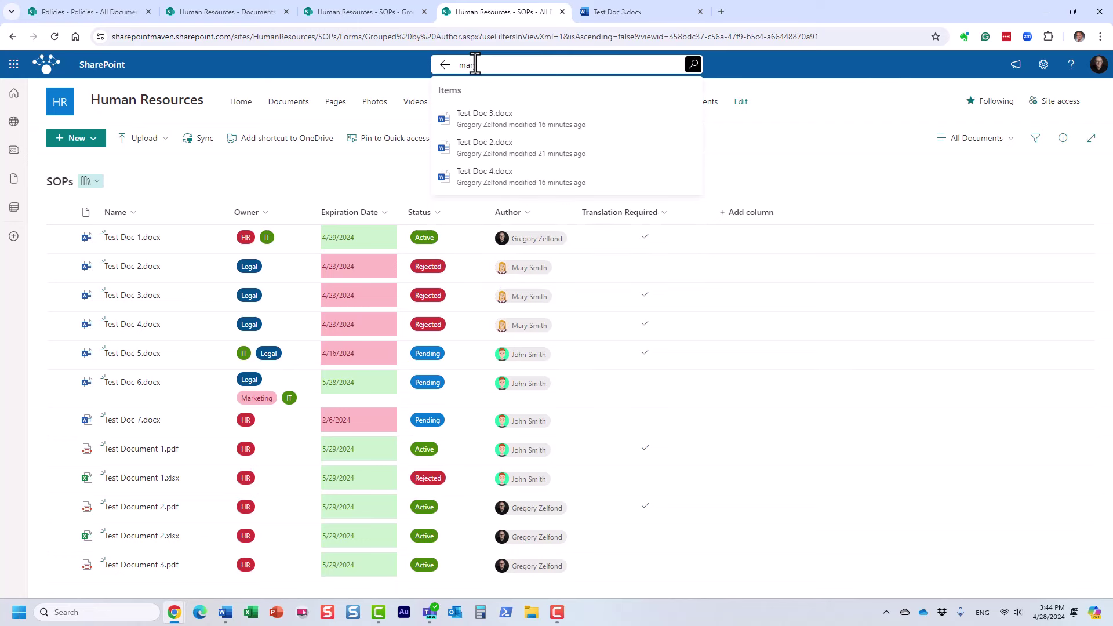
pyautogui.write('y')
pyautogui.press('Return')
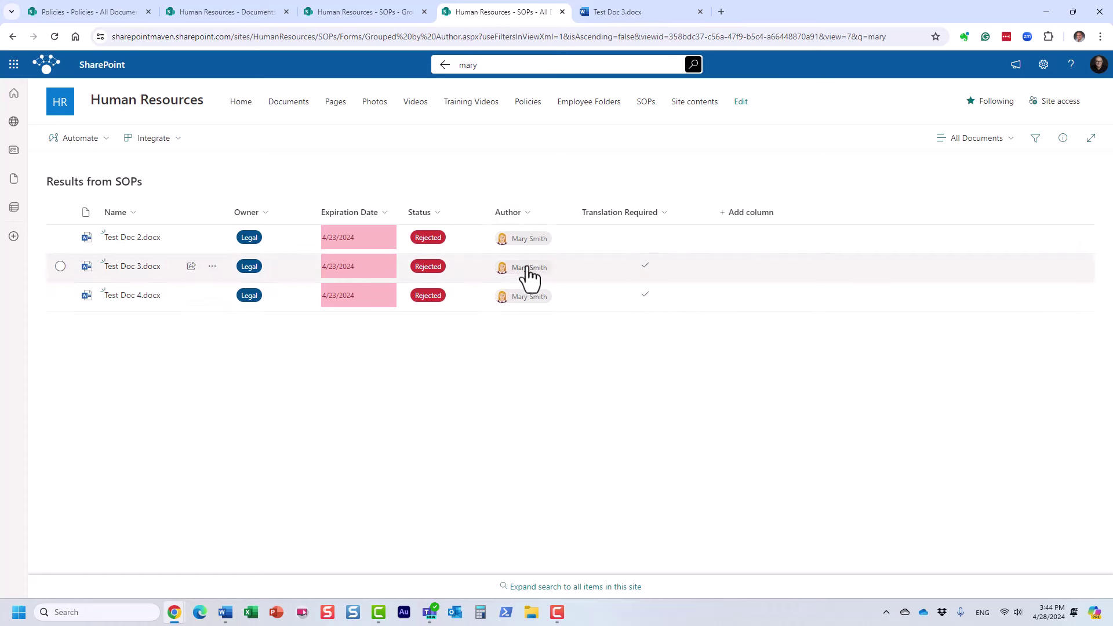
pyautogui.click(445, 65)
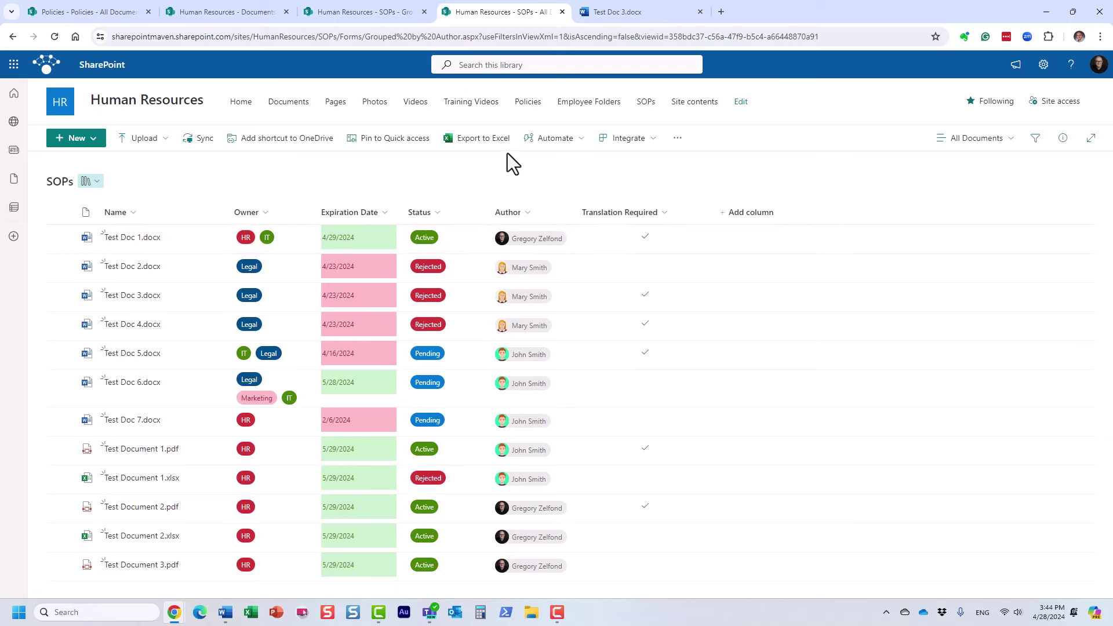
# Search the SOPs library for "test" and try the Active status filter on the results.
pyautogui.click(469, 64)
pyautogui.write('test')
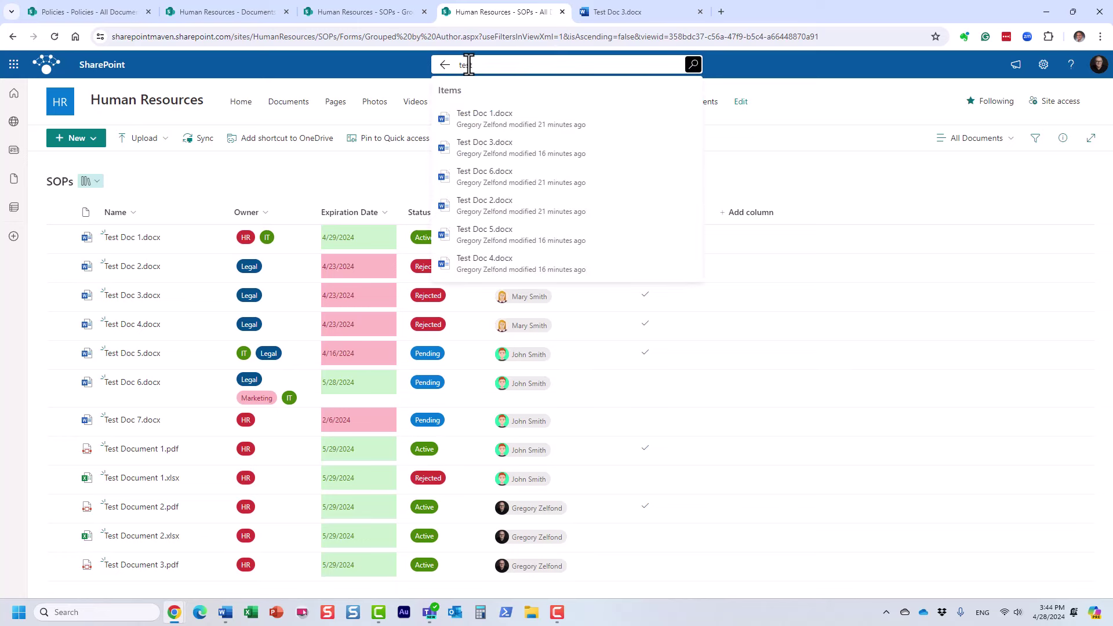
pyautogui.press('Return')
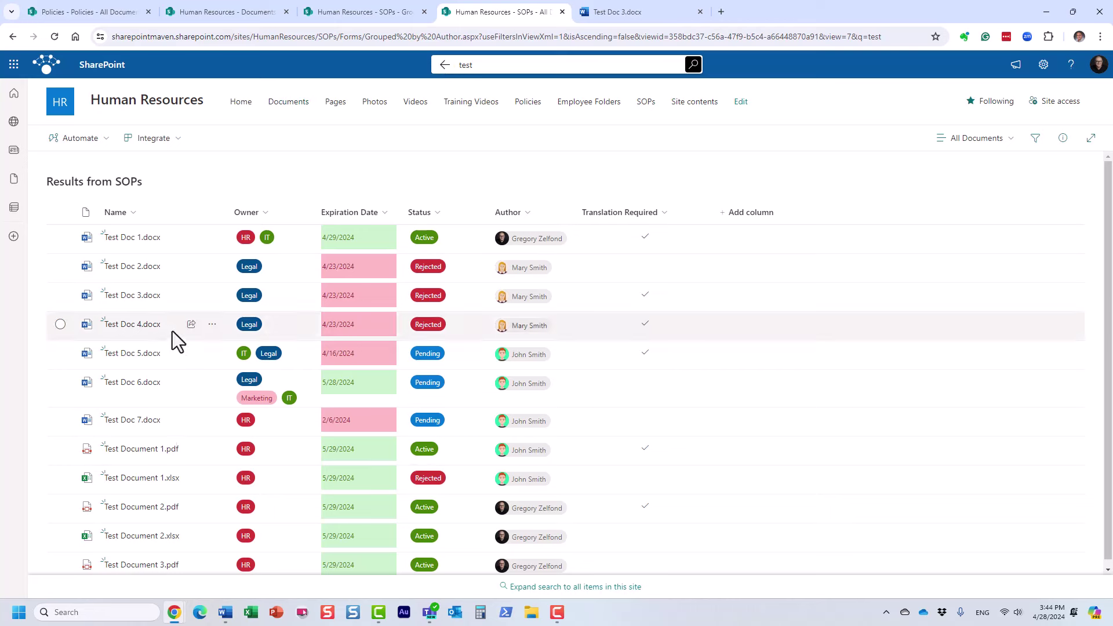
pyautogui.click(1034, 140)
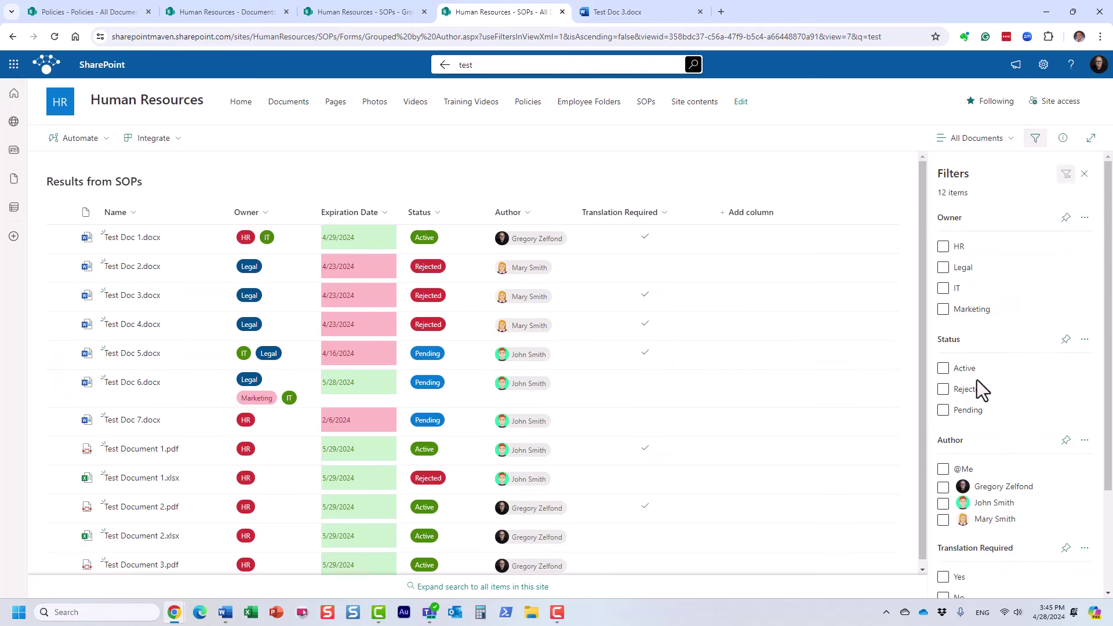
pyautogui.click(943, 369)
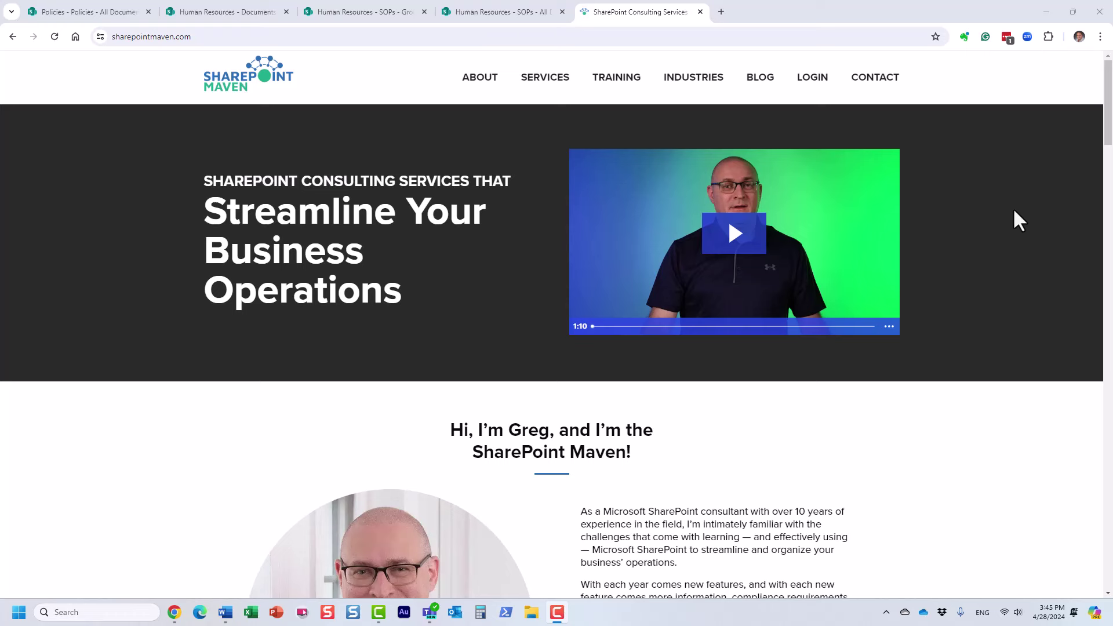
# Open the On Demand Training page on the SharePoint Maven website and look over the listed courses.
pyautogui.moveTo(617, 87)
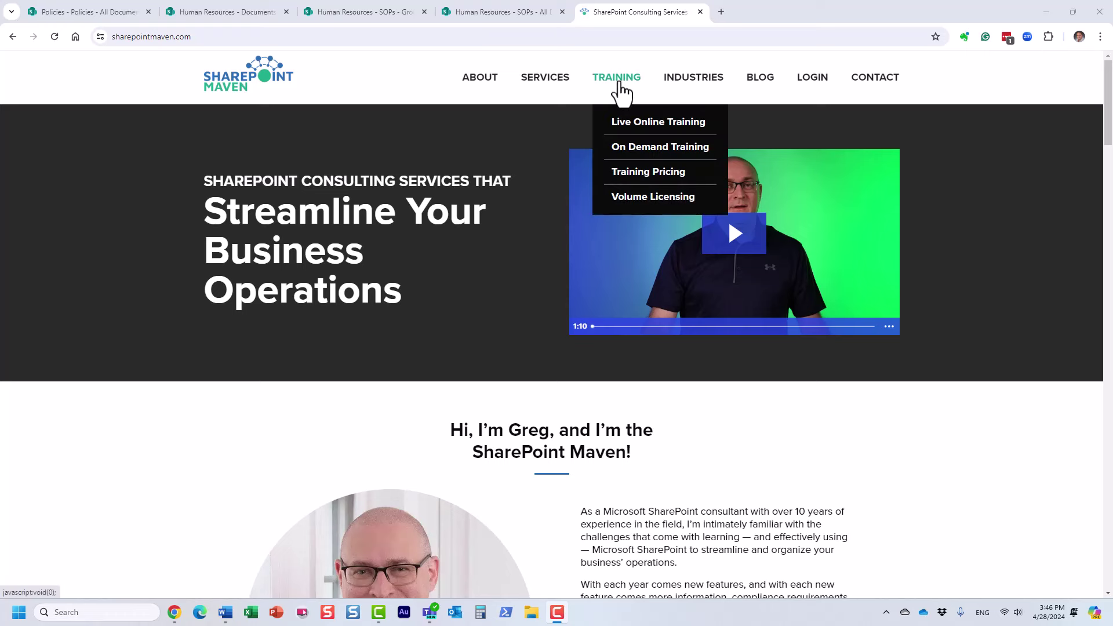
pyautogui.click(637, 149)
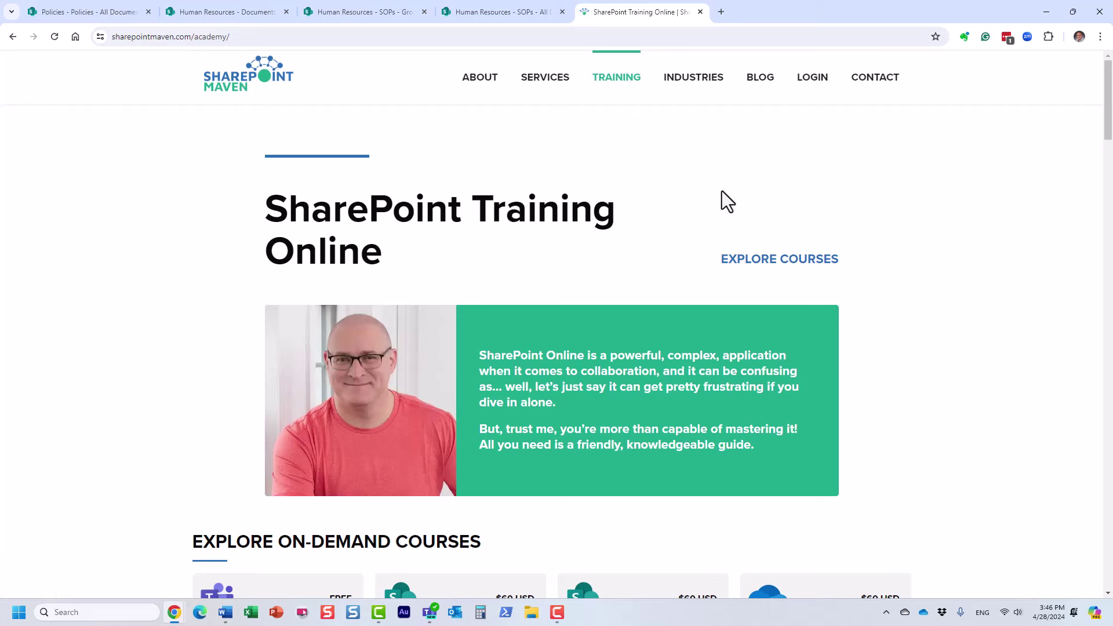
pyautogui.scroll(-5, 895, 267)
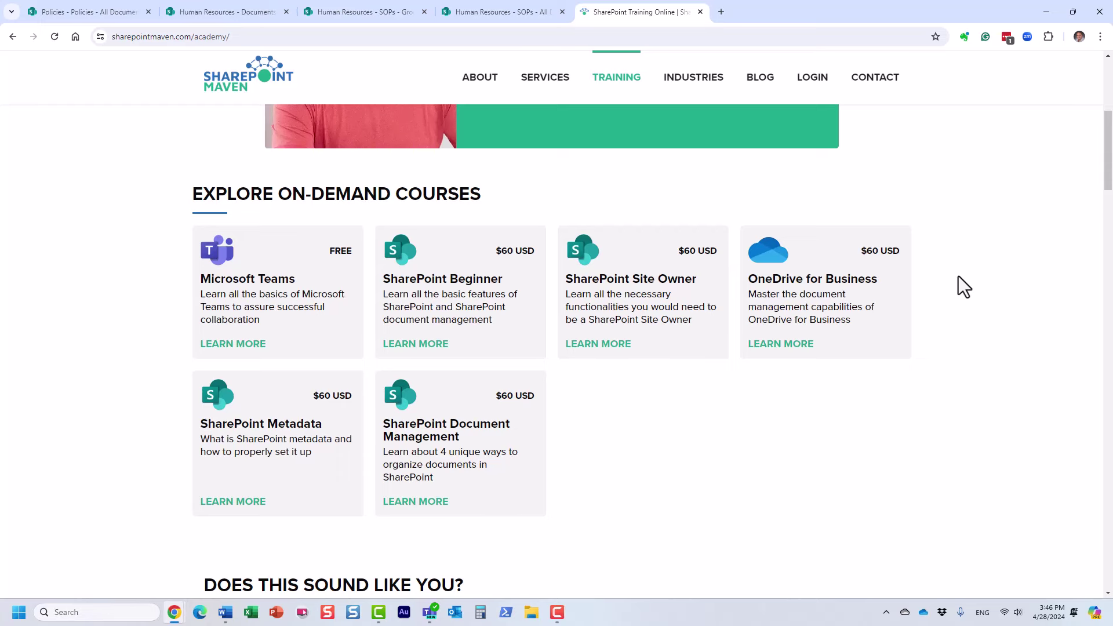
pyautogui.scroll(5, 958, 276)
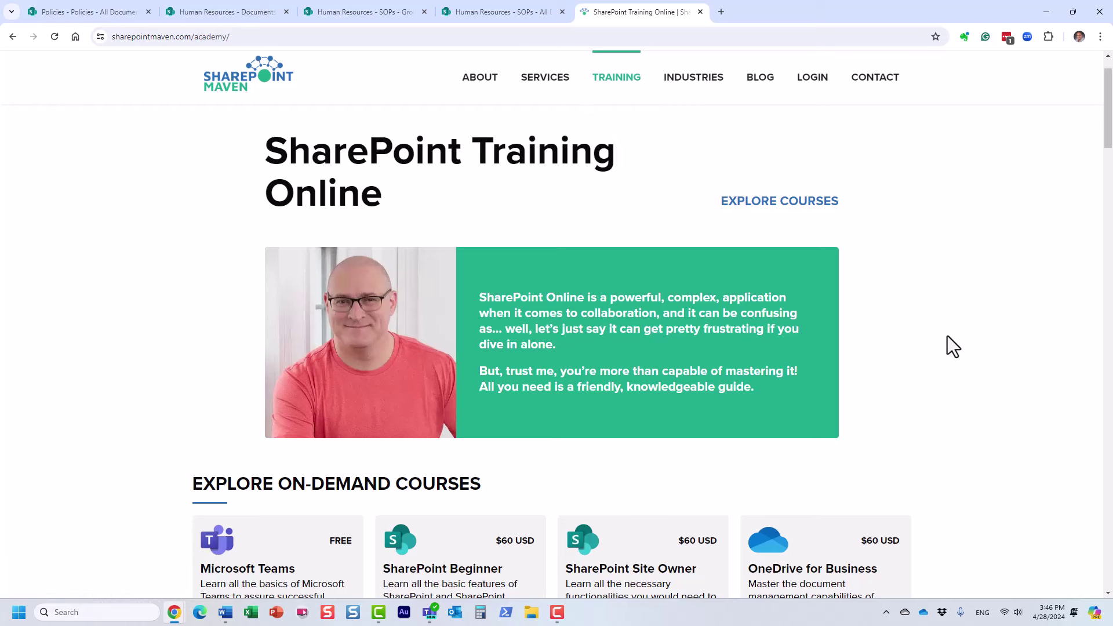
pyautogui.scroll(-4, 947, 336)
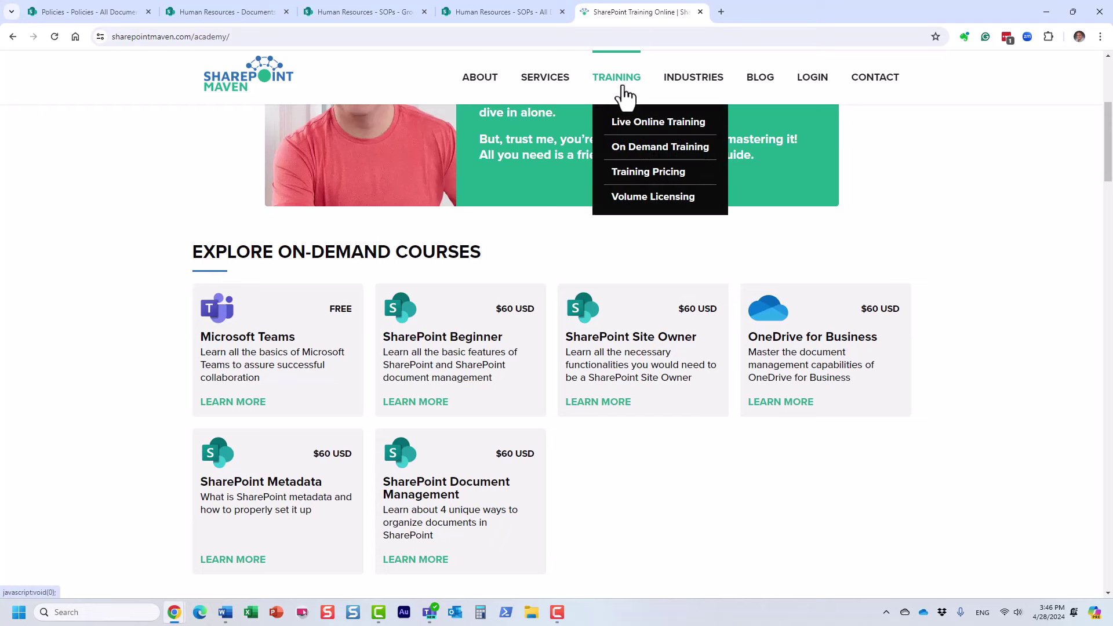
# Open the Live Online Training page briefly, and return to the On Demand Training page.
pyautogui.click(662, 135)
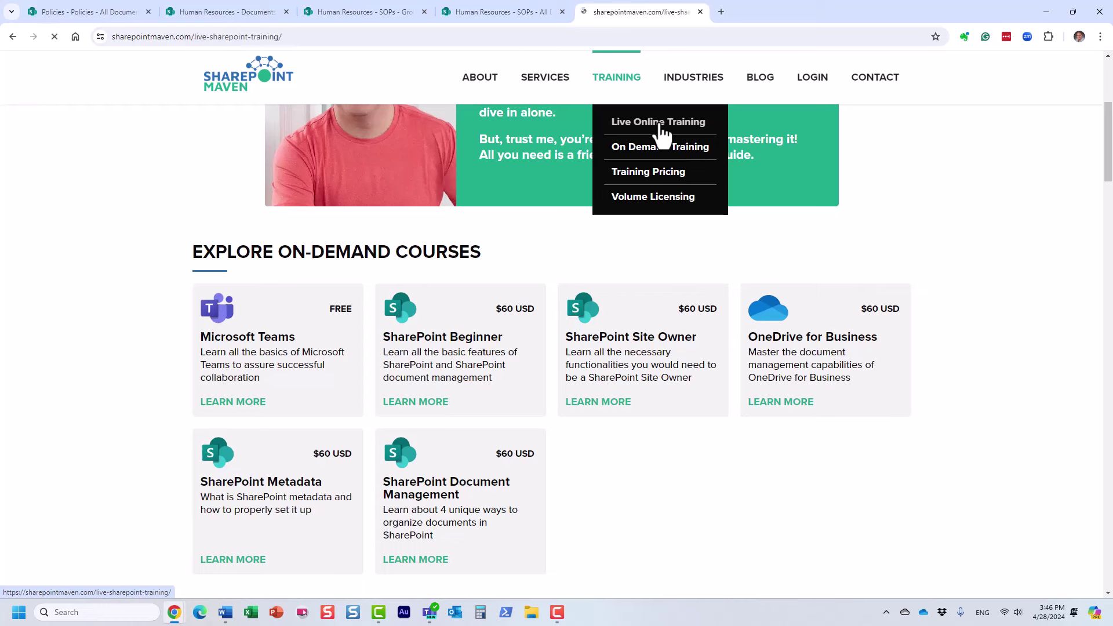
pyautogui.moveTo(628, 99)
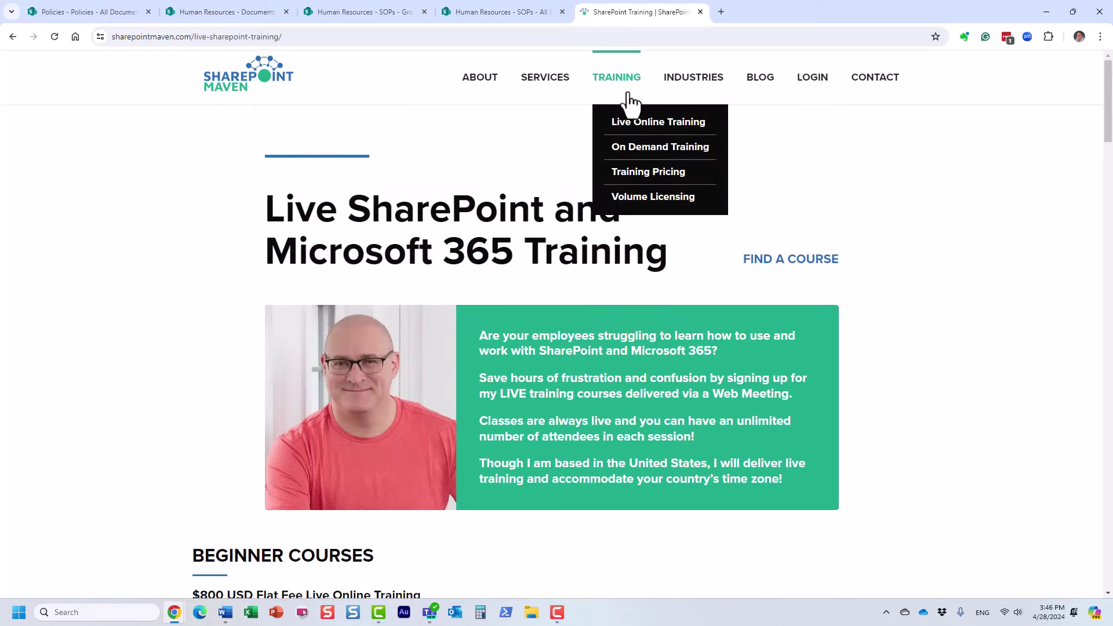
pyautogui.click(649, 151)
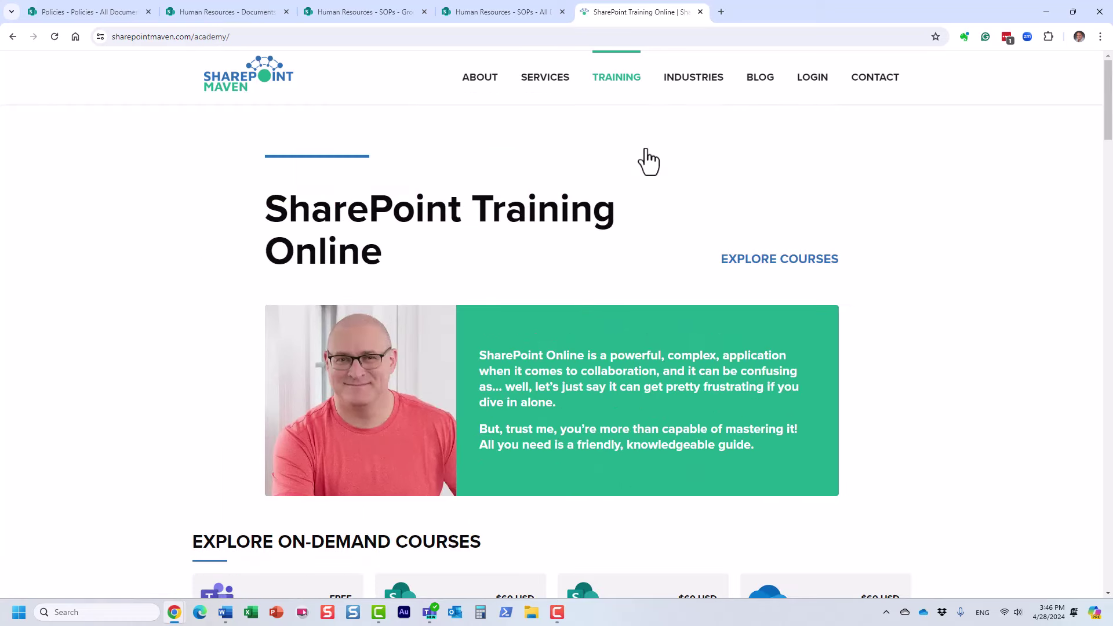
# Review the curriculum of the on-demand SharePoint Metadata course, and return to the course list.
pyautogui.scroll(-7, 676, 243)
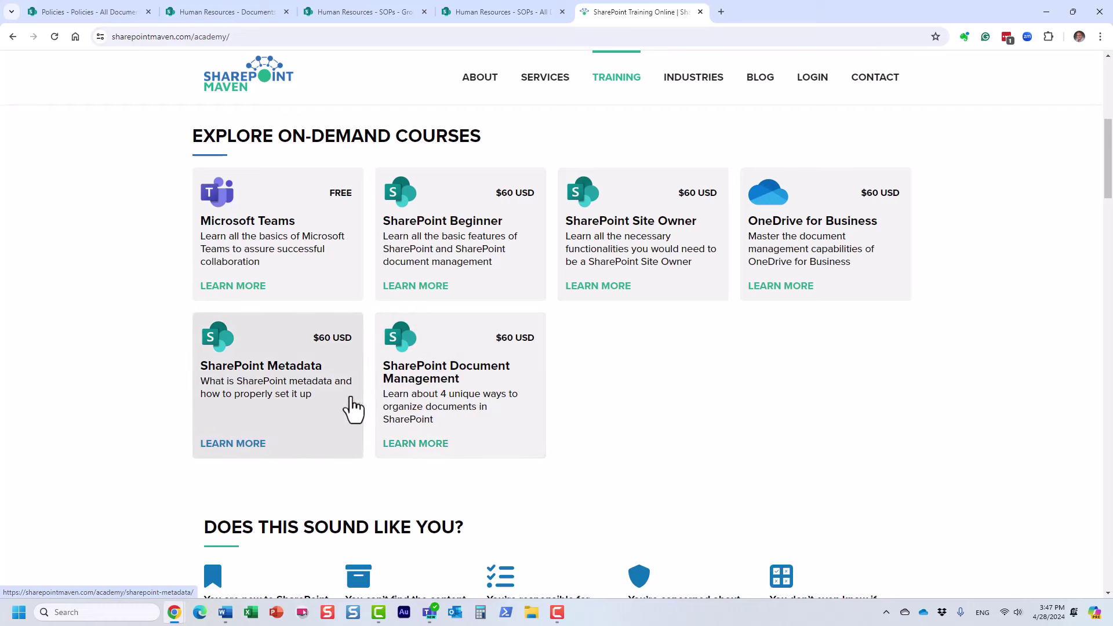
pyautogui.click(281, 369)
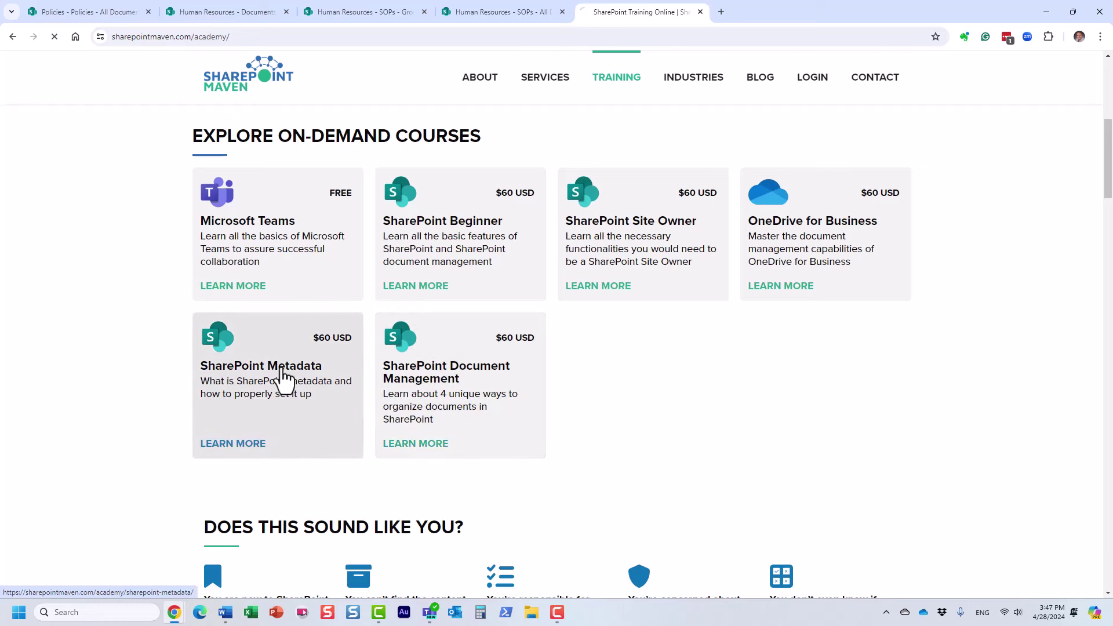
pyautogui.scroll(-8, 655, 417)
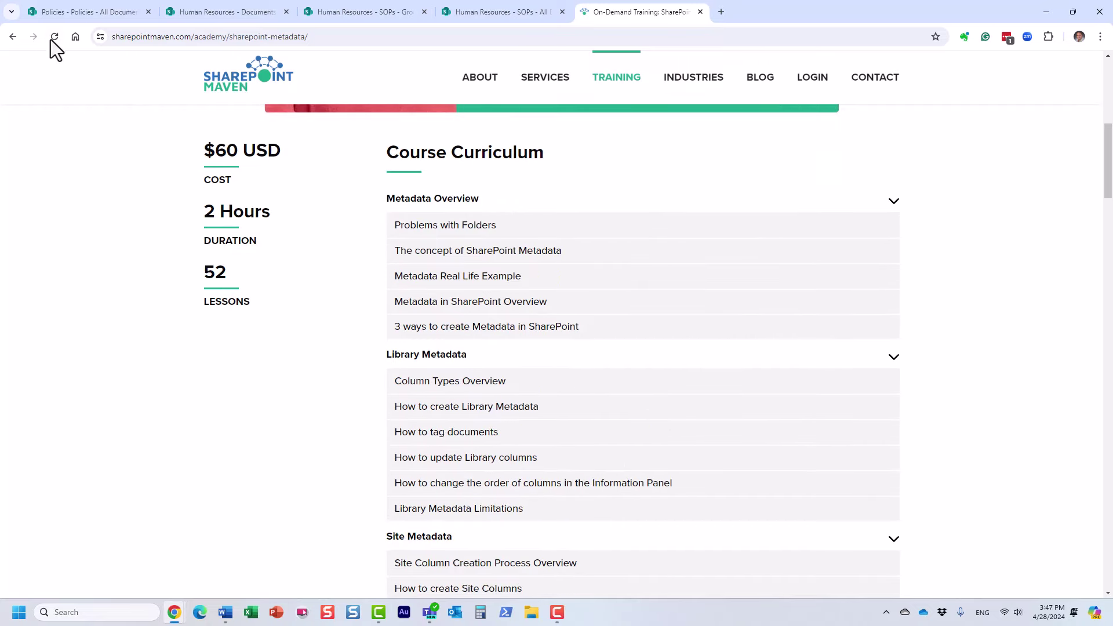
pyautogui.click(12, 38)
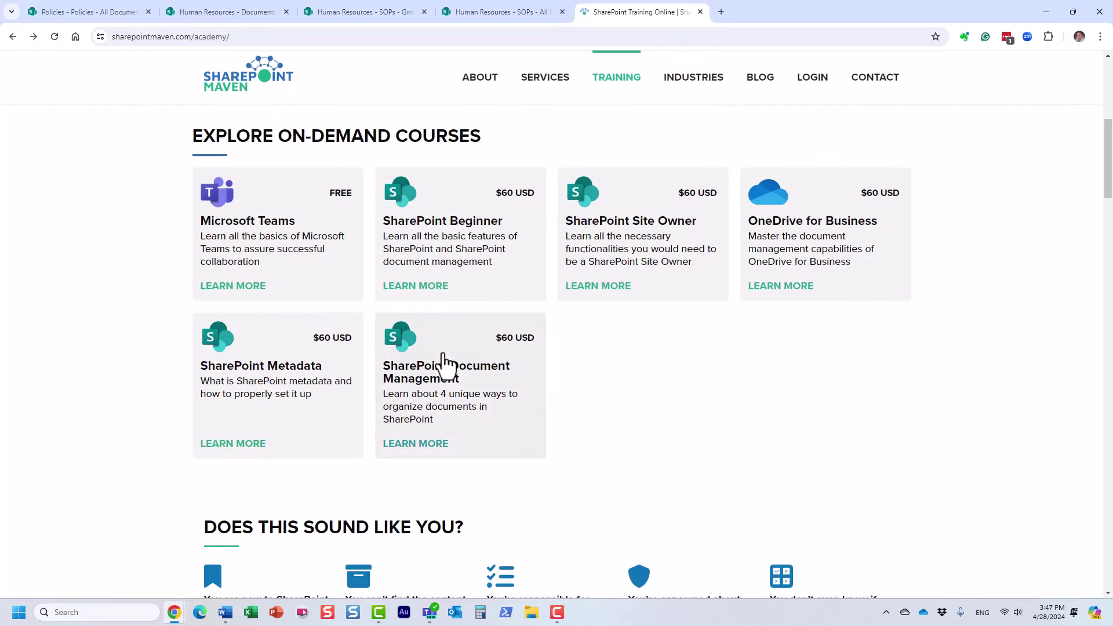
# Review the curriculum of the on-demand SharePoint Document Management course, and return to the course list.
pyautogui.click(451, 384)
pyautogui.scroll(-10, 664, 363)
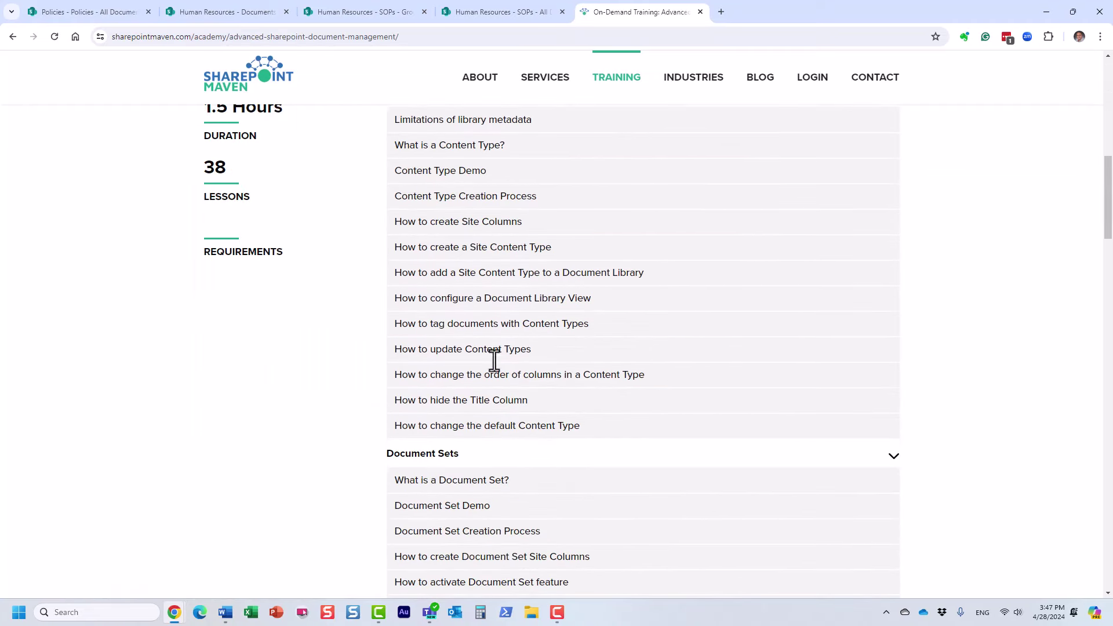
pyautogui.click(12, 38)
pyautogui.scroll(7, 701, 430)
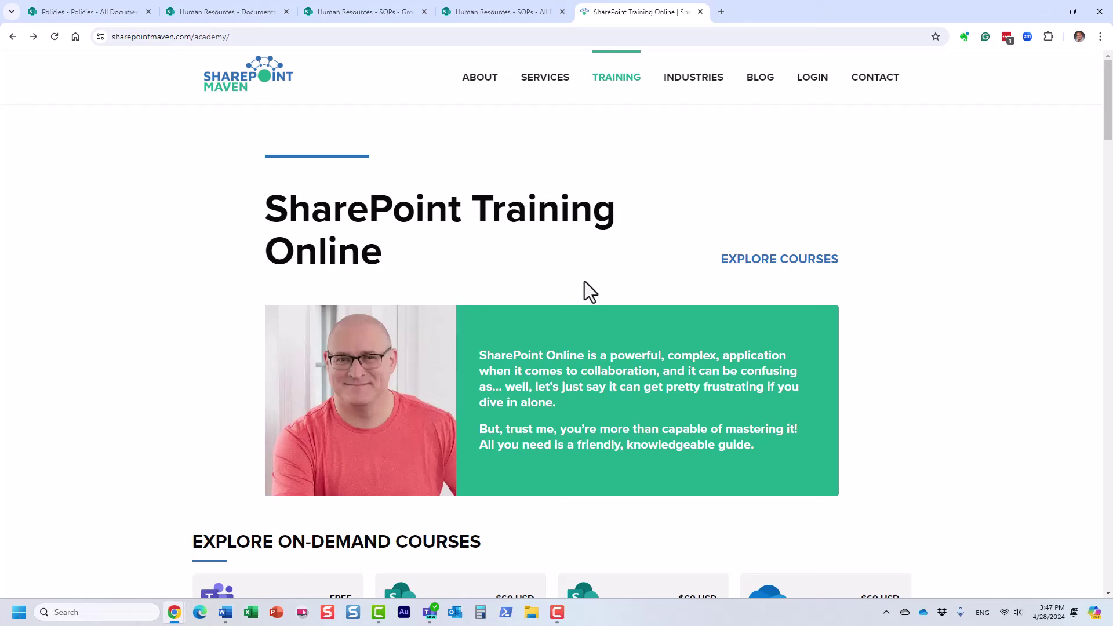
# Review the topics of the SharePoint Metadata course under Live Online Training, and return to the SOPs search results.
pyautogui.moveTo(626, 90)
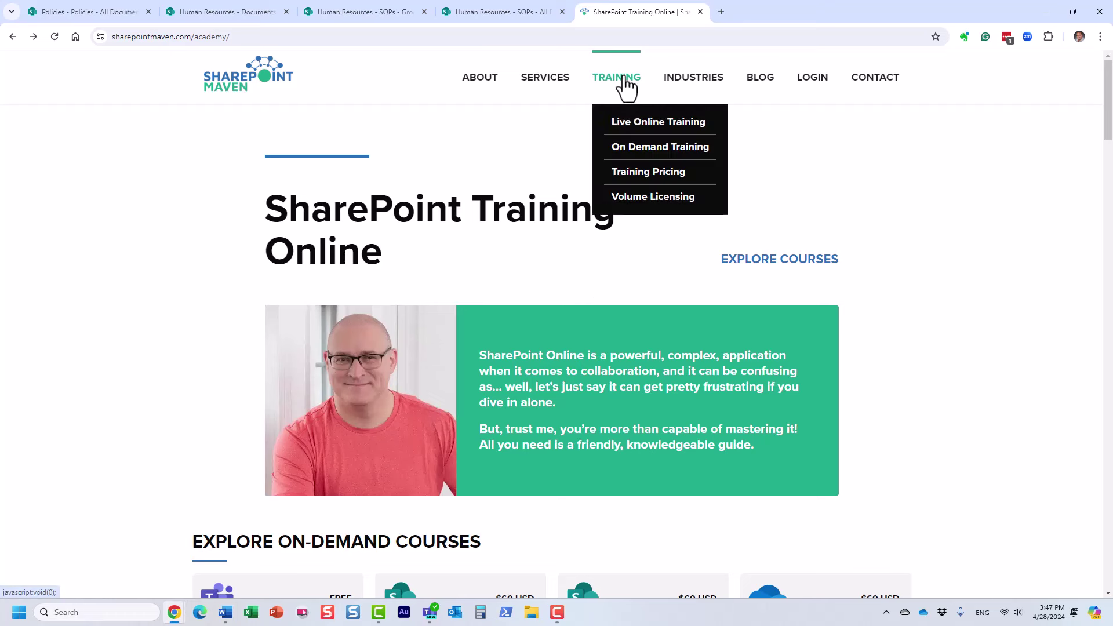
pyautogui.click(641, 127)
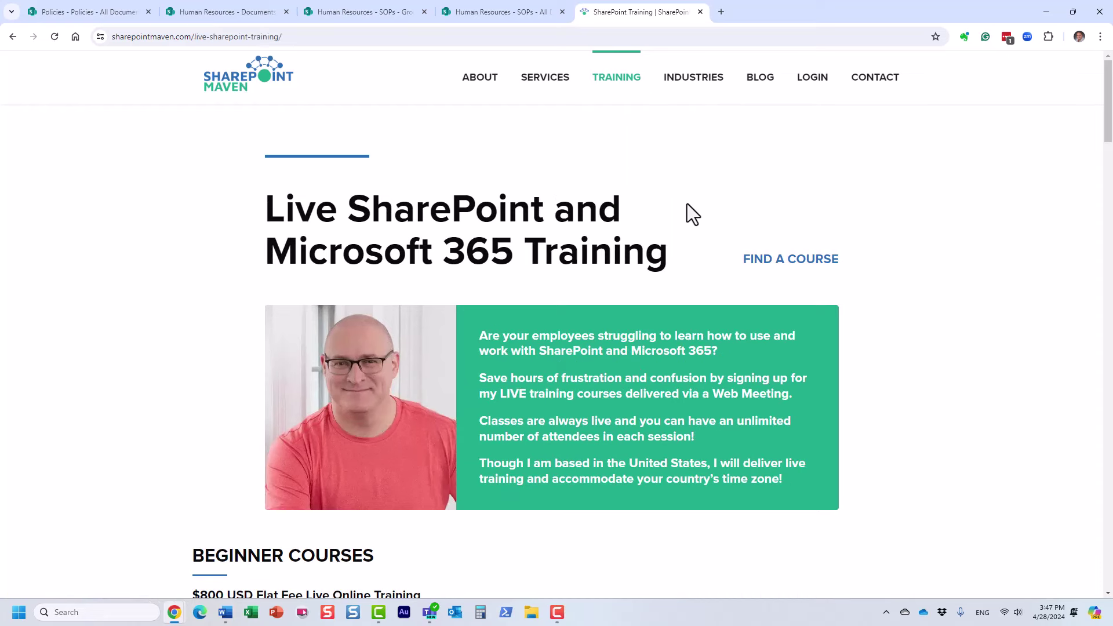
pyautogui.scroll(-3, 897, 315)
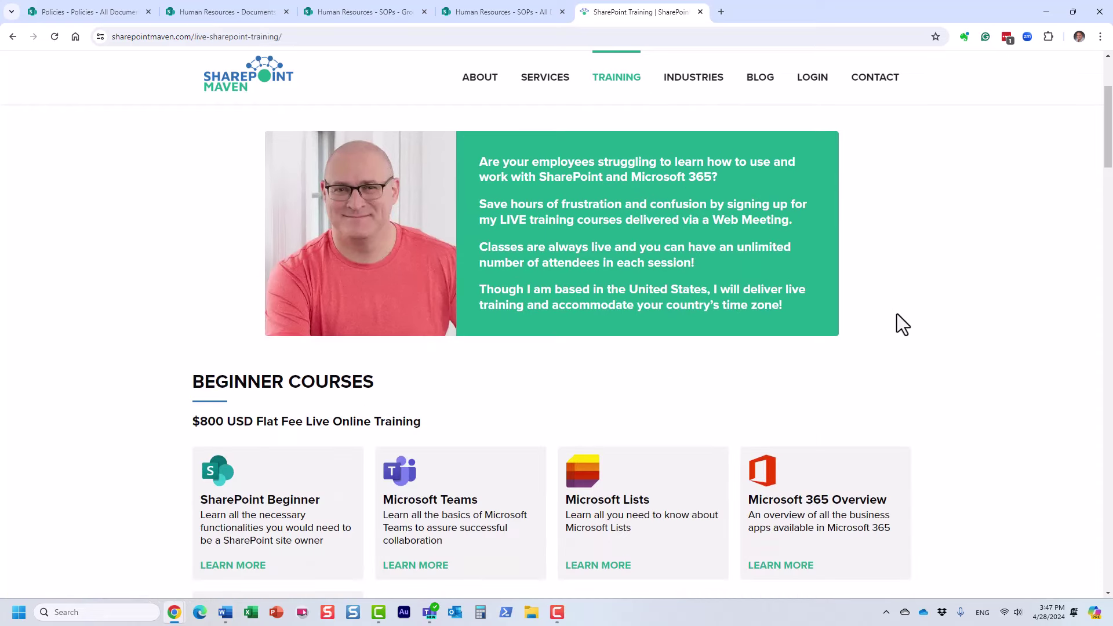
pyautogui.scroll(-10, 896, 314)
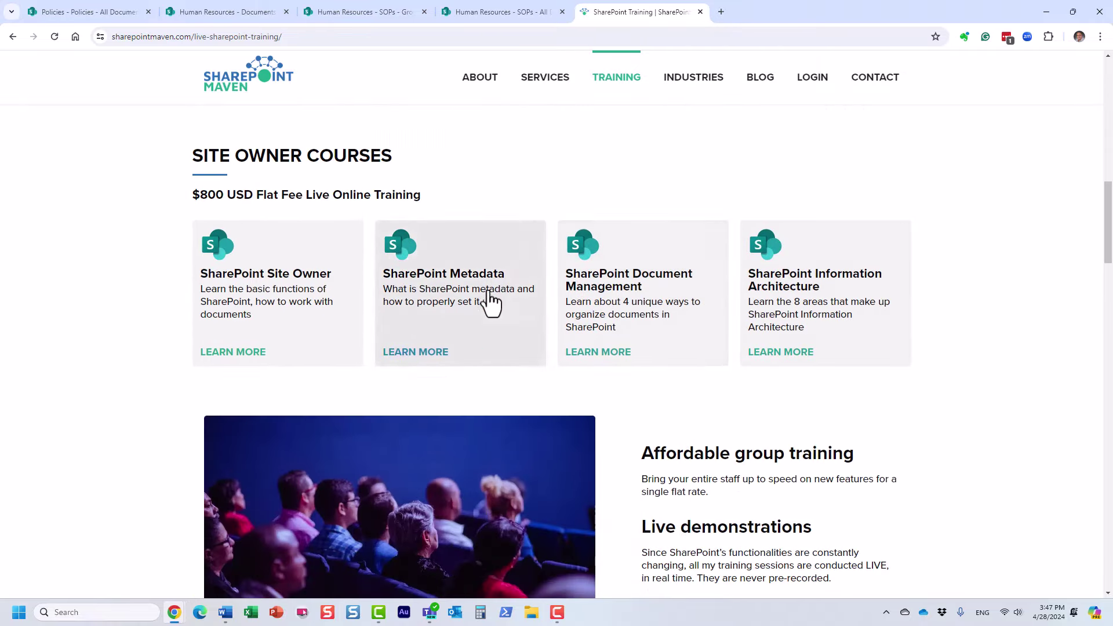
pyautogui.click(542, 299)
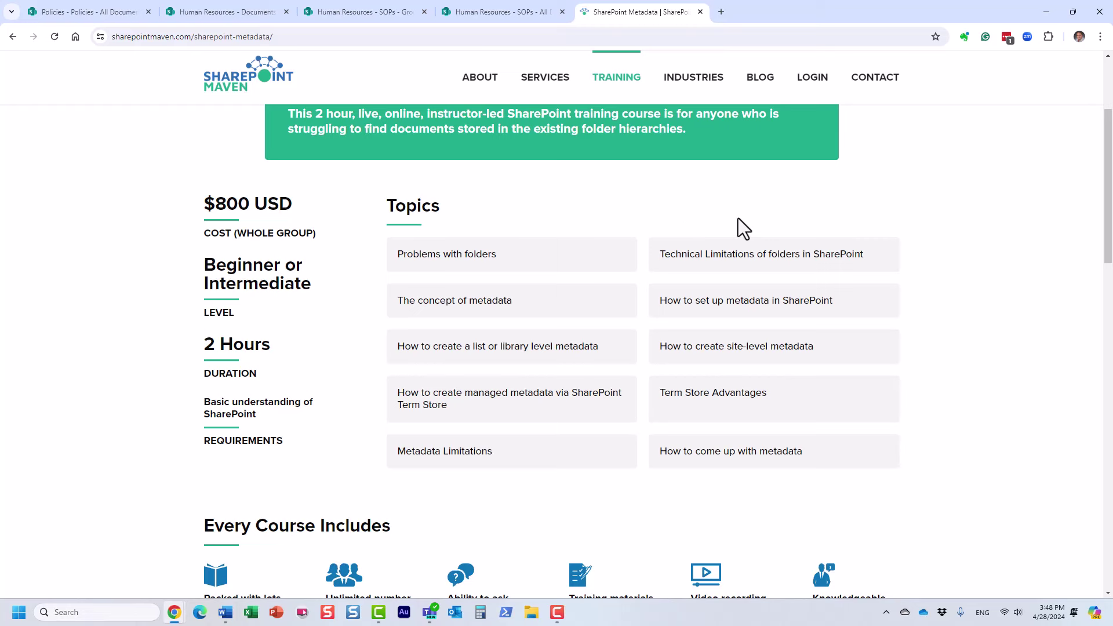
pyautogui.hotkey('ctrl', 'shift', 'Tab')
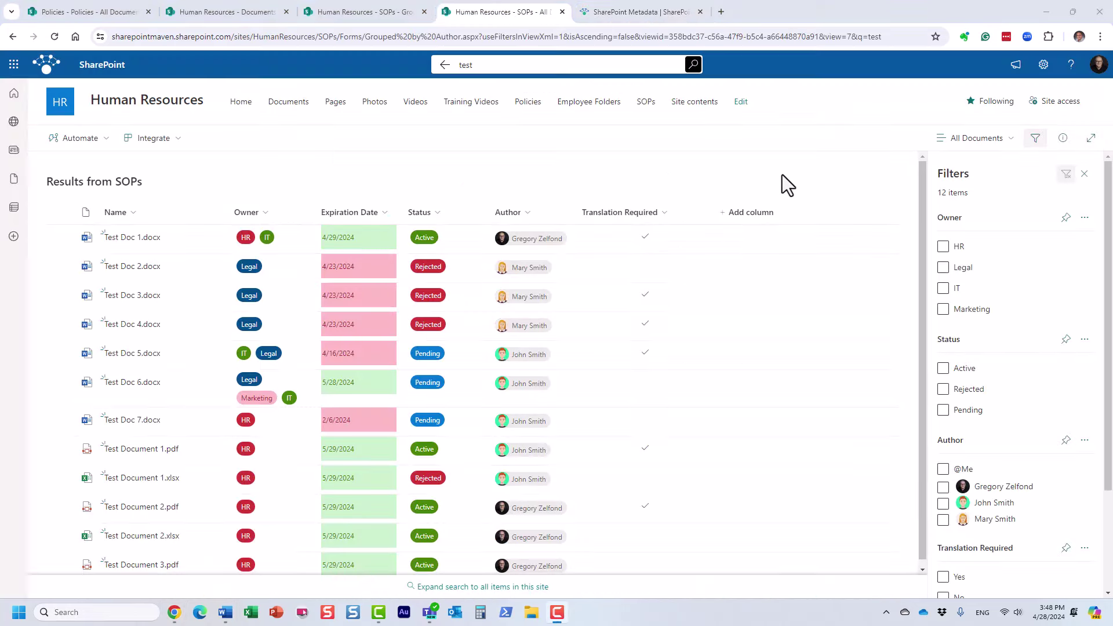